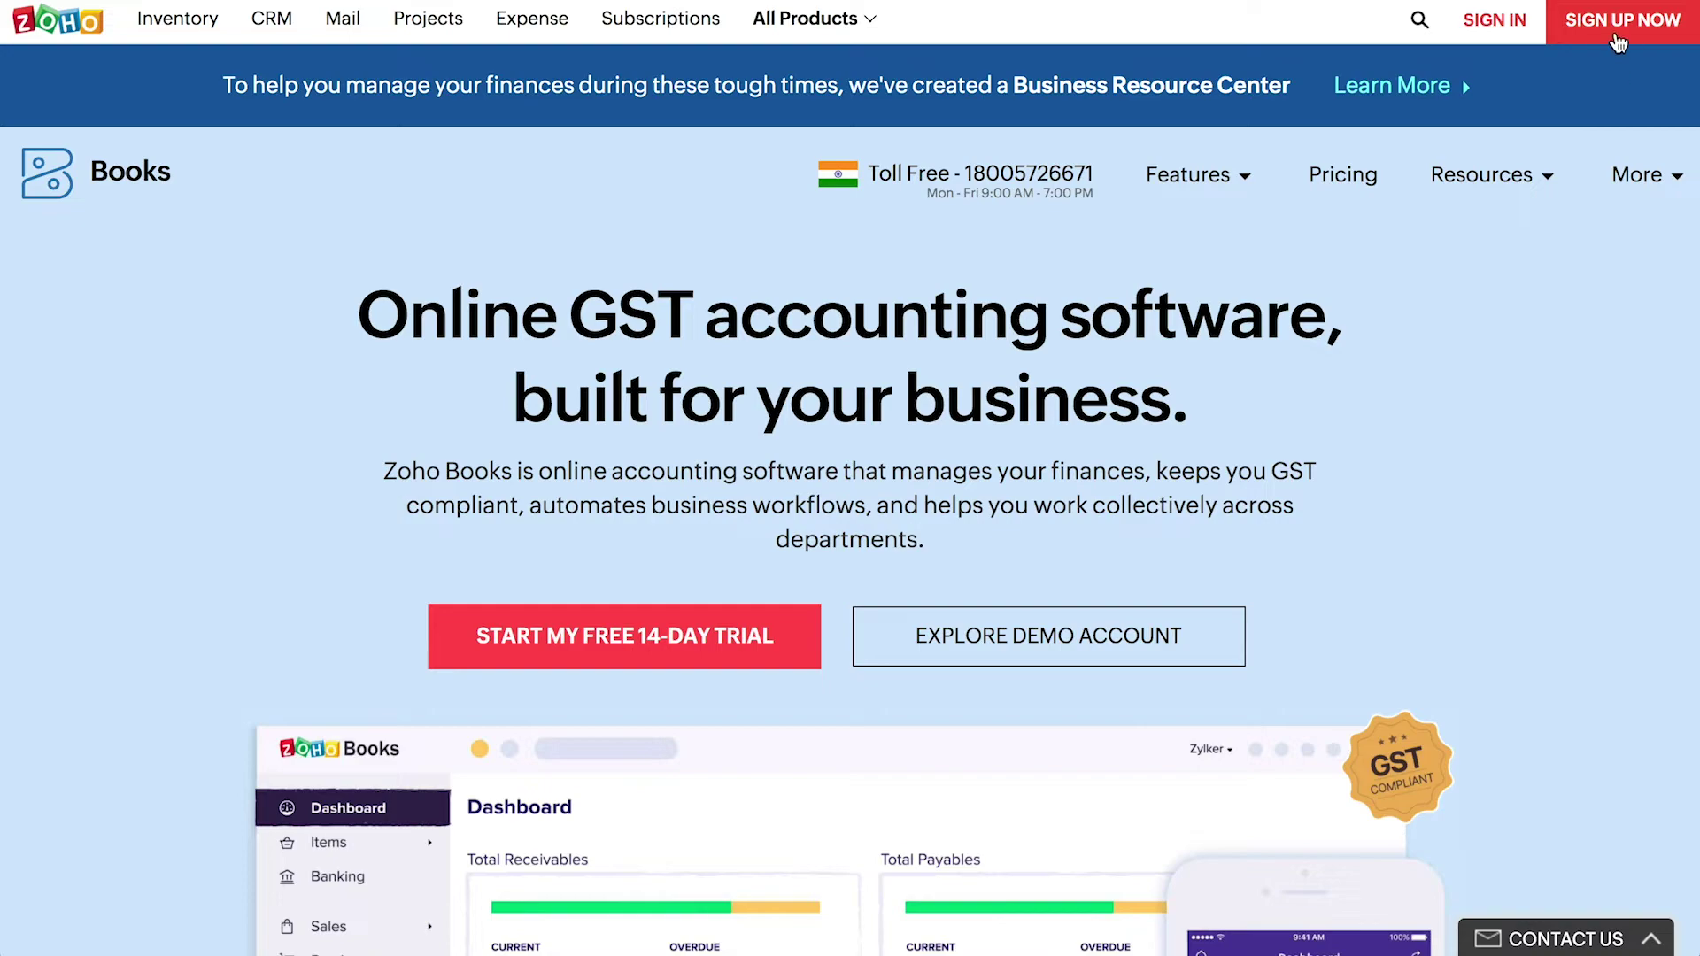
- Sign up a trial account with company name Zylker and an account password, accepting the terms
click(1618, 42)
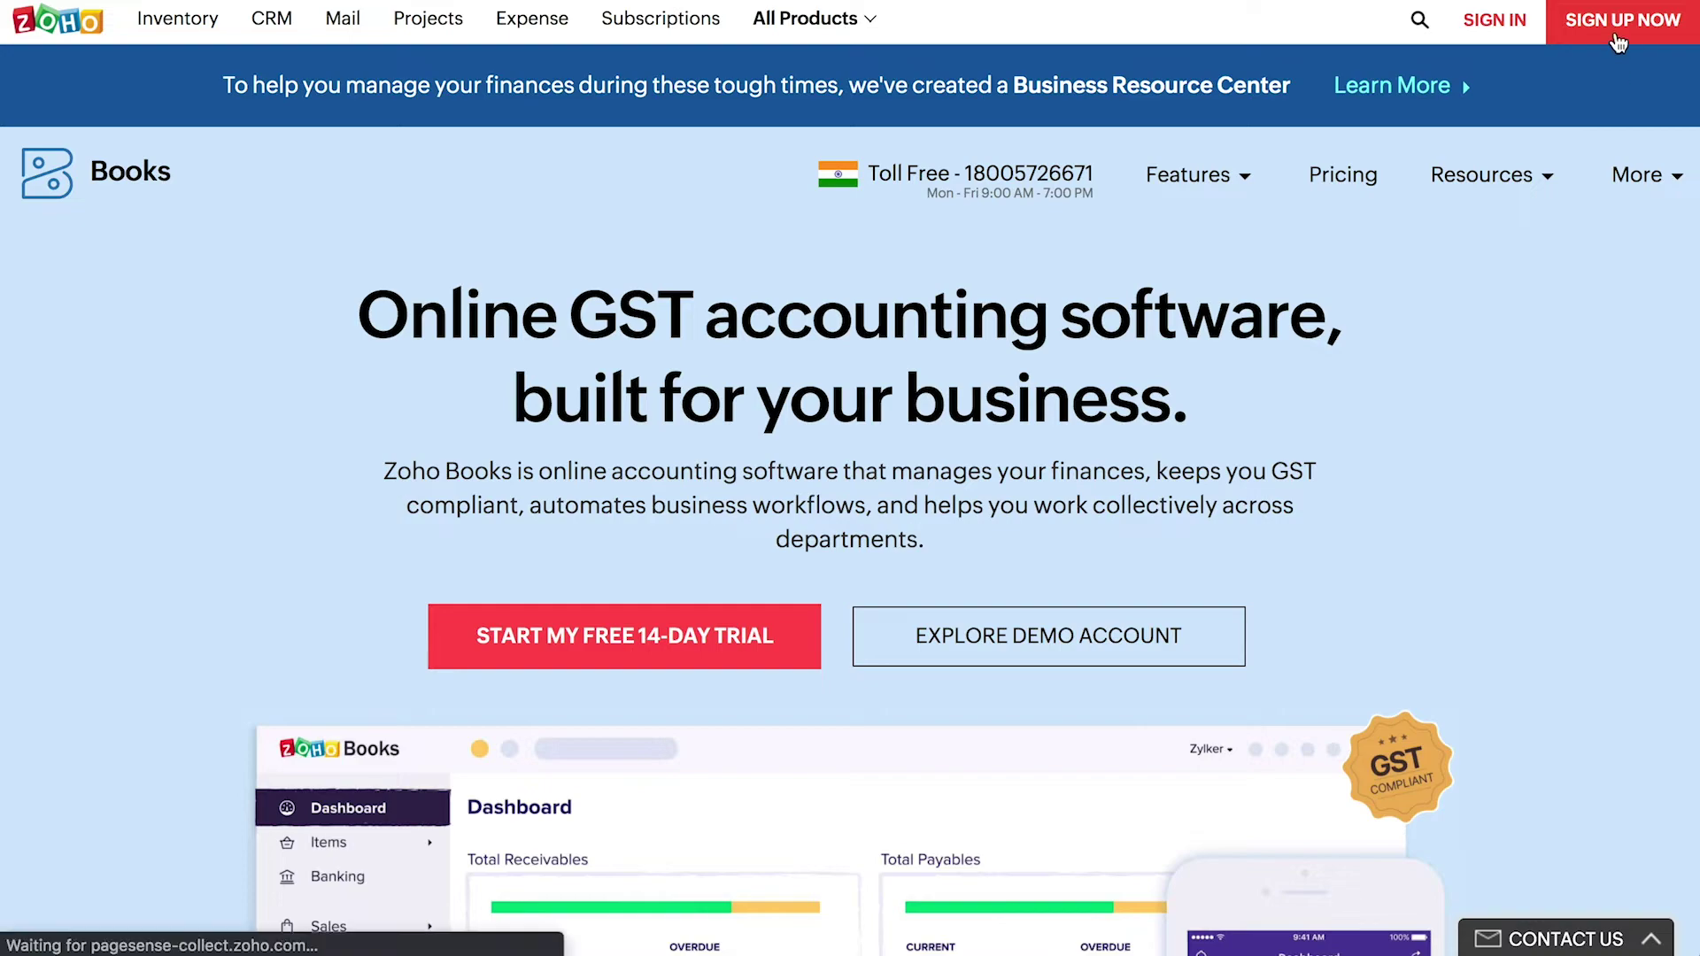
text(Zylker)
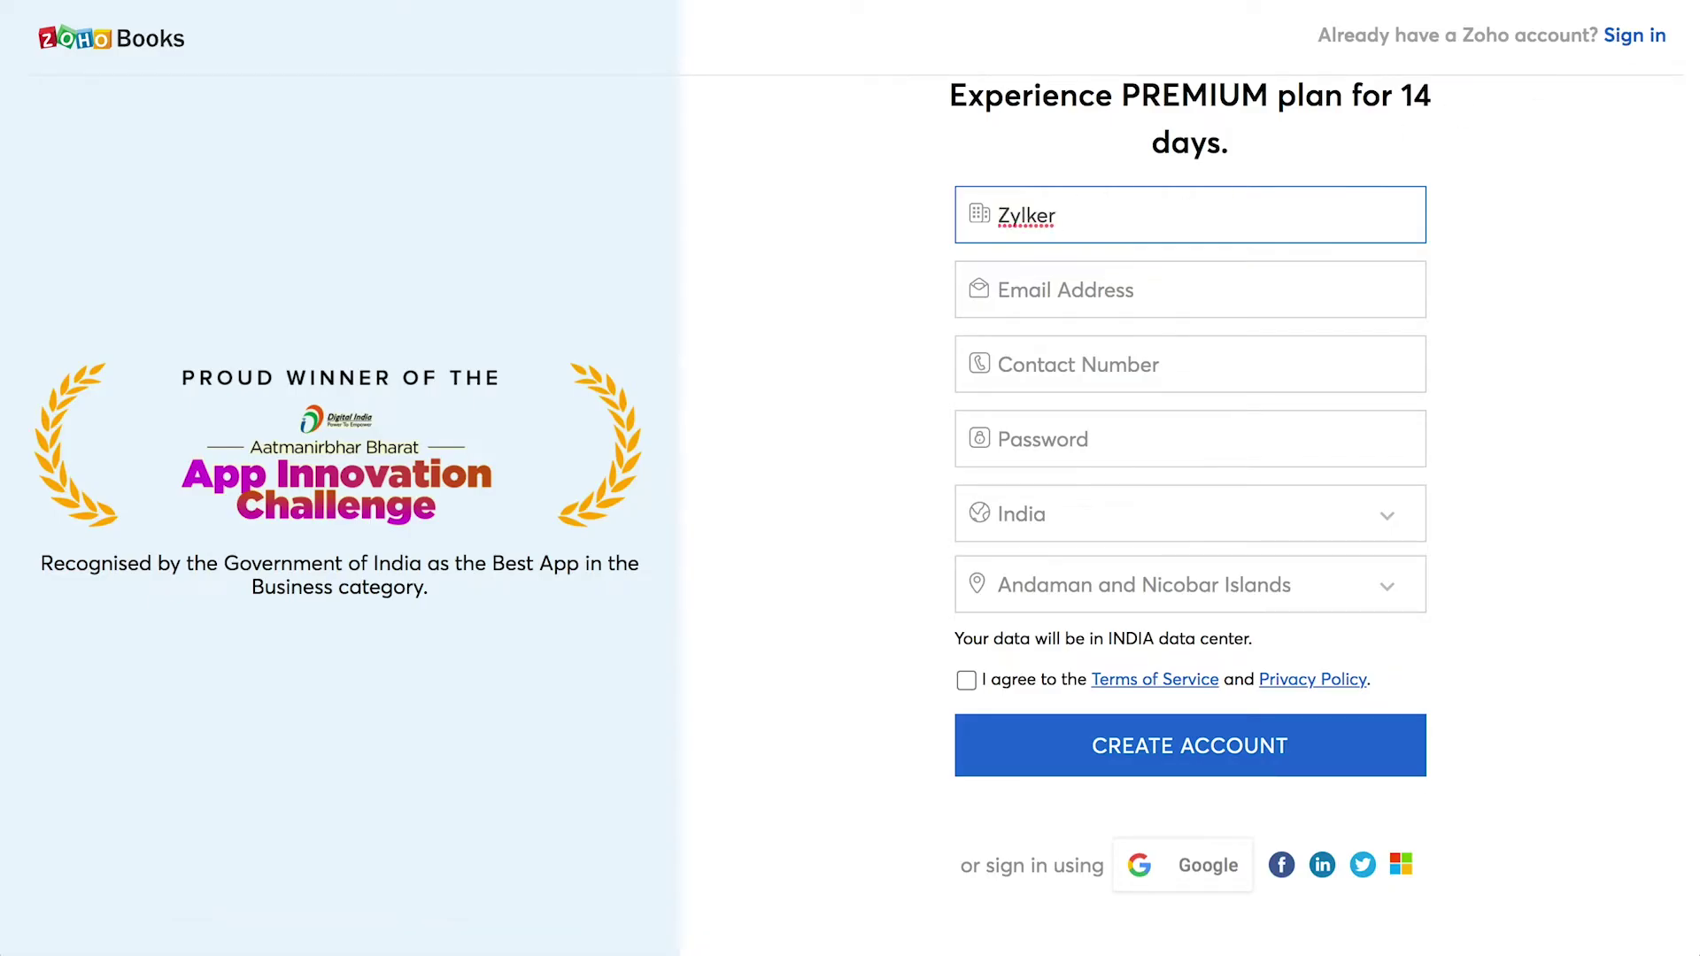
key(Tab)
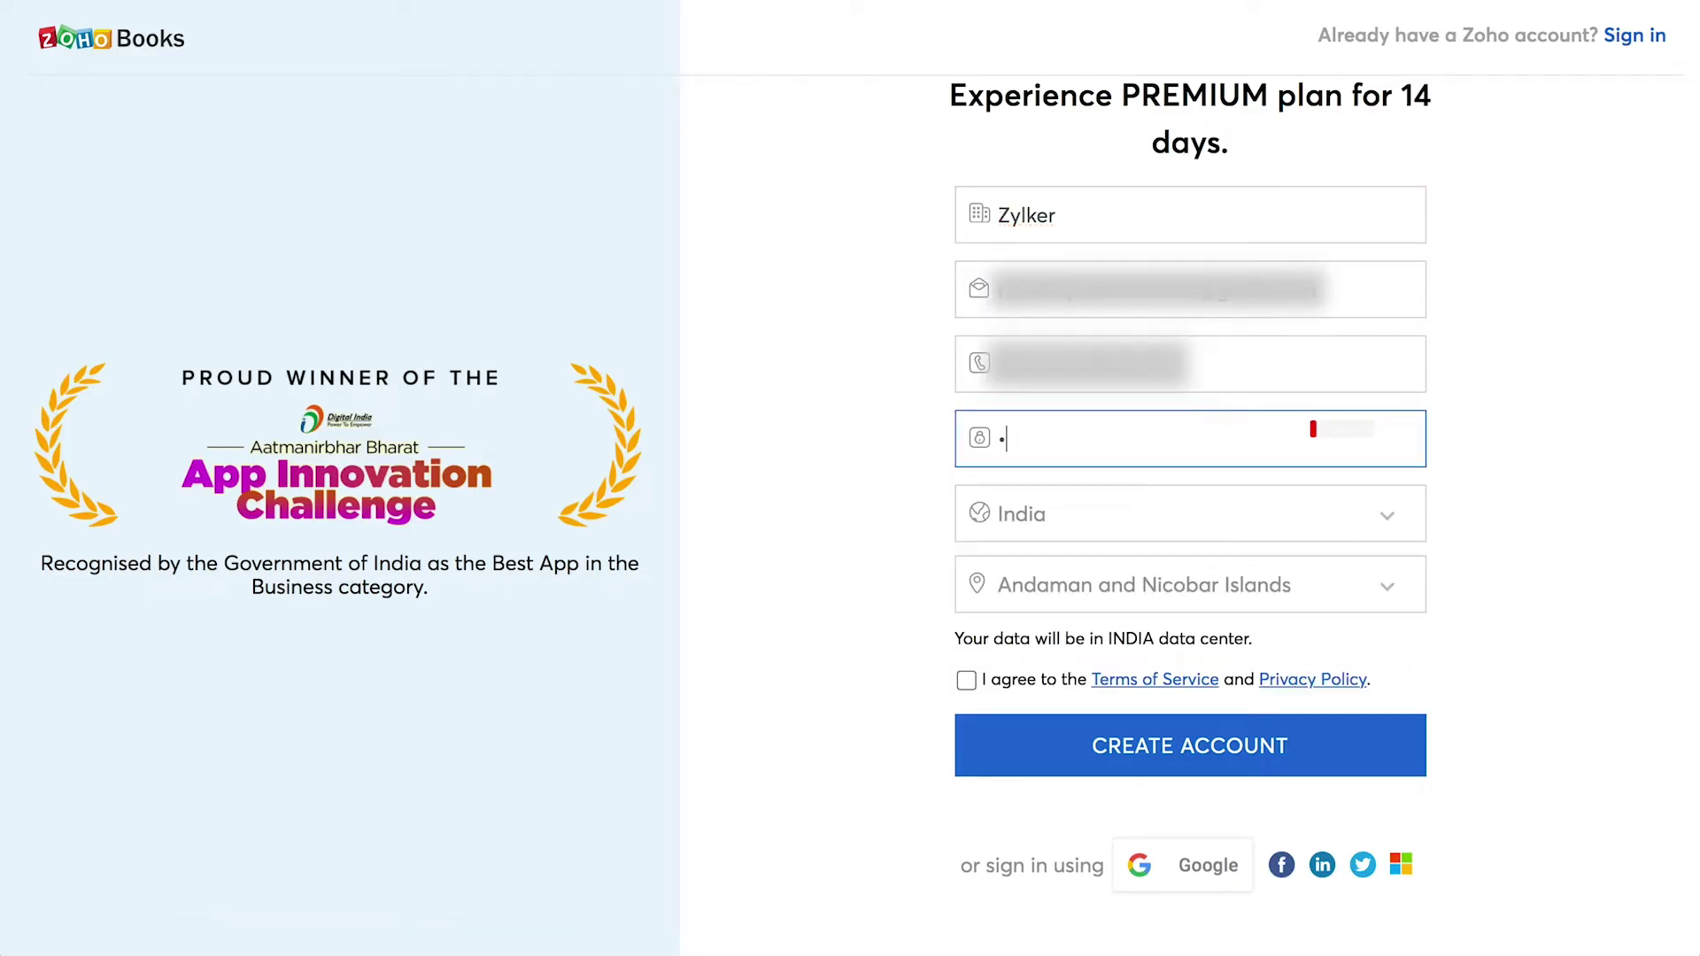
text(•••••••••••)
key(Tab)
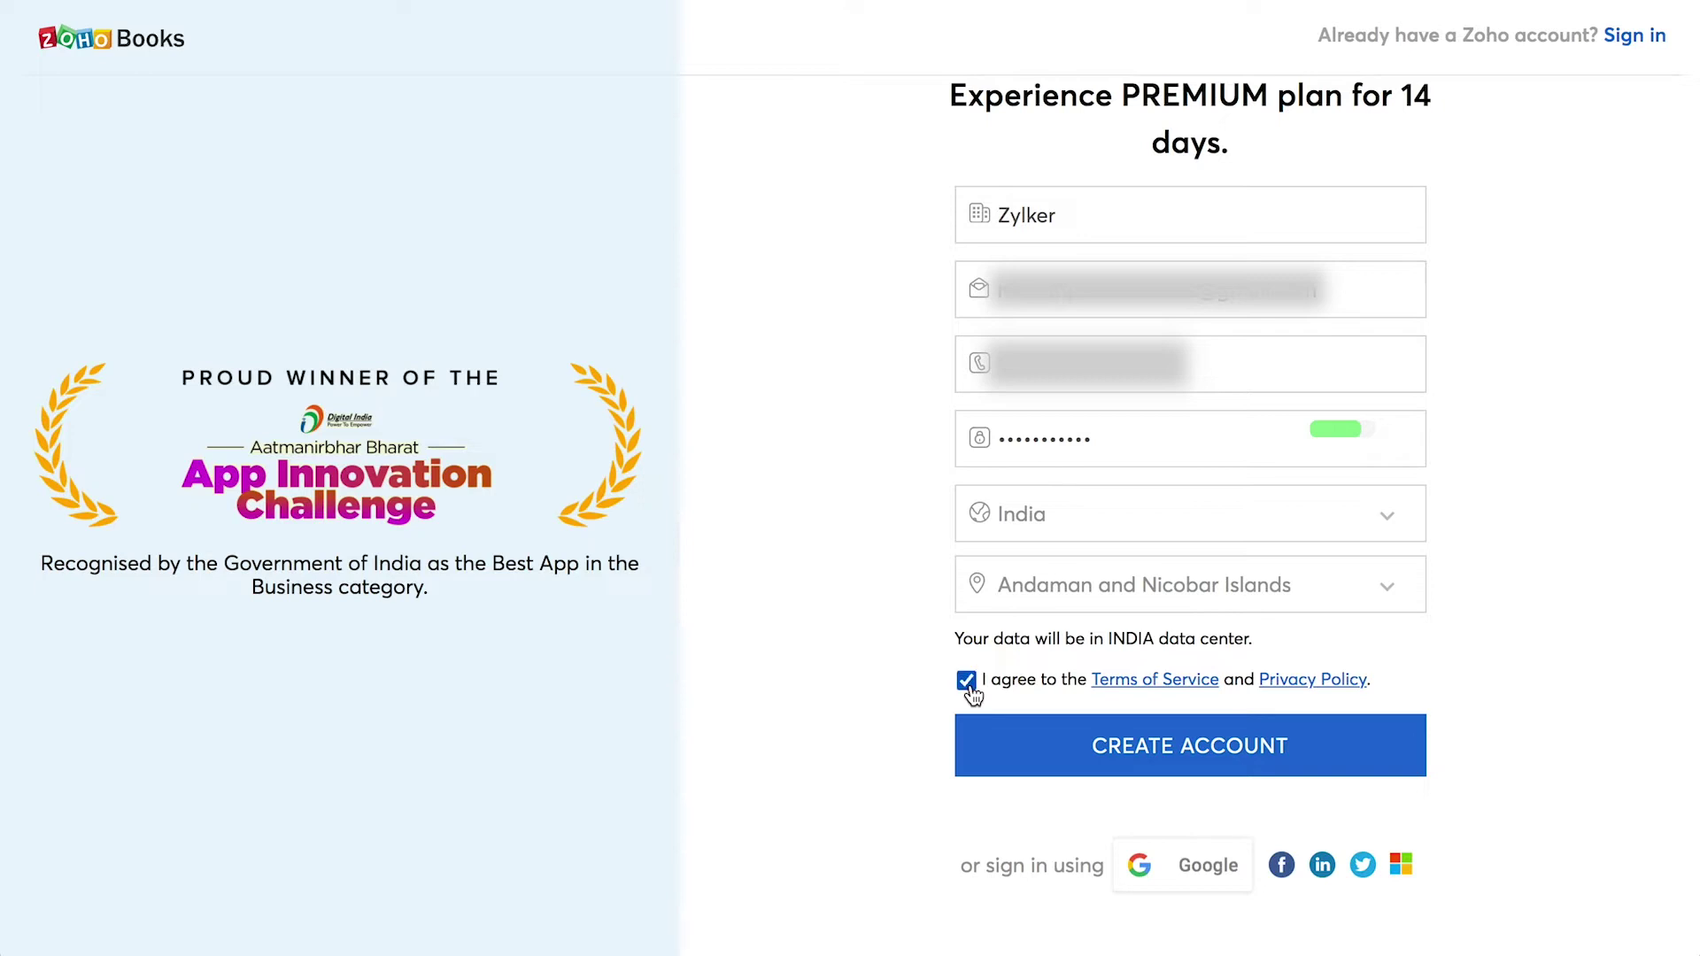
click(1100, 769)
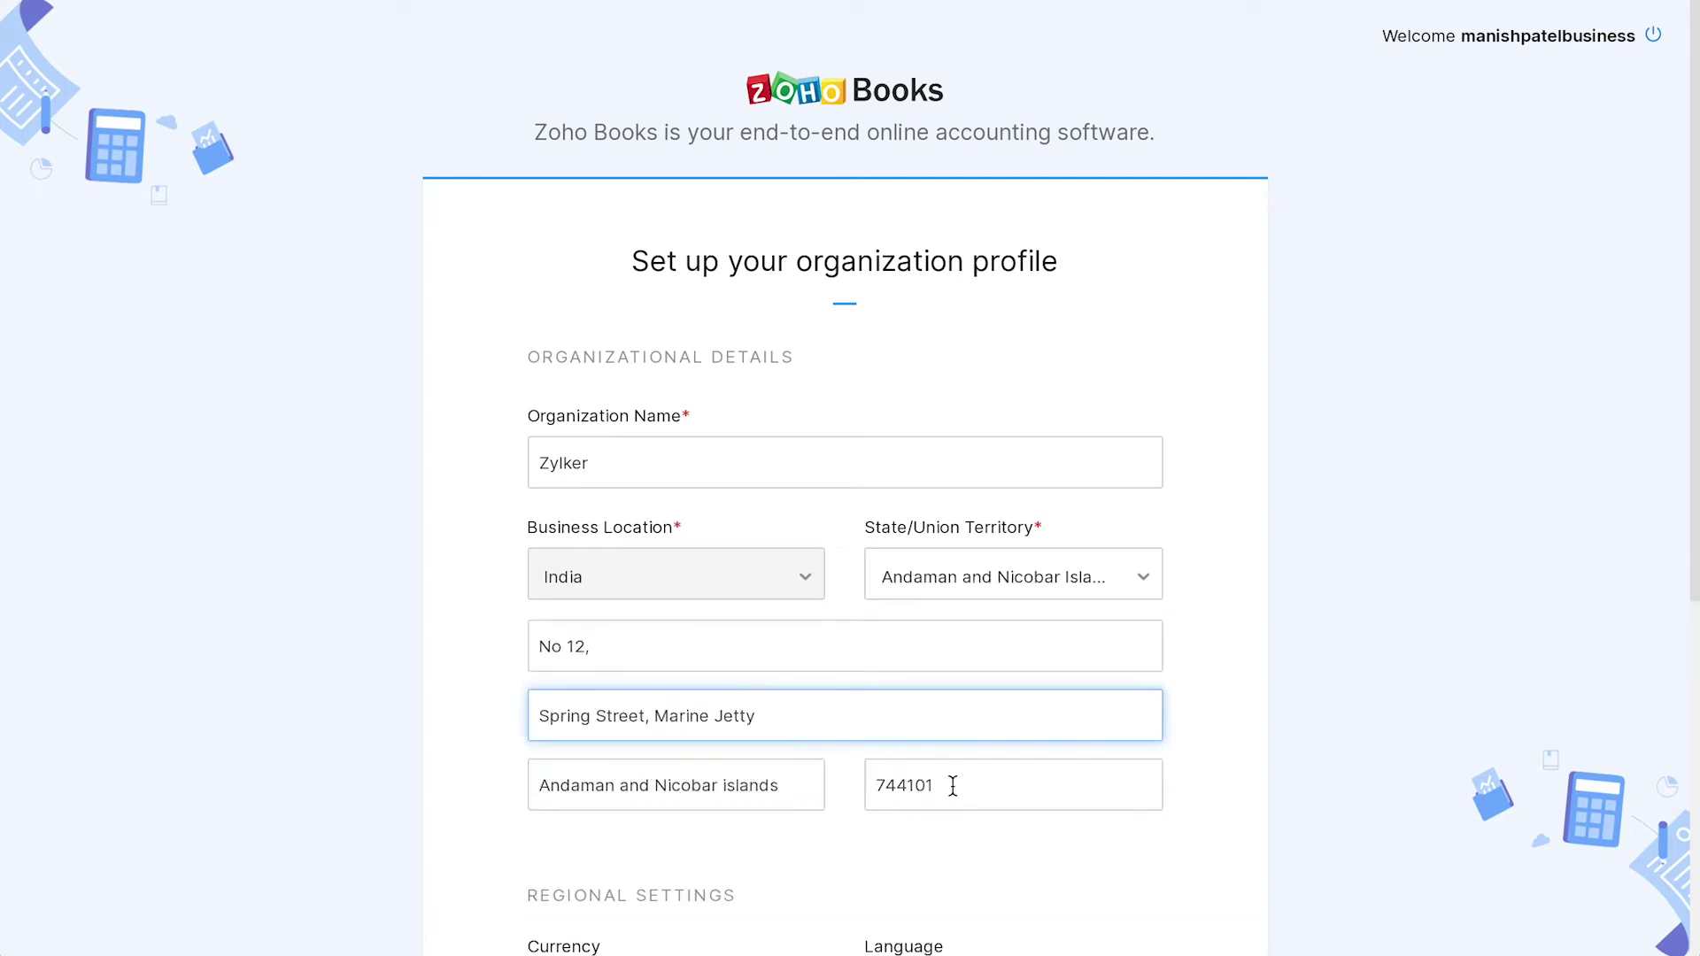
- Fill in the address postal code, set GST registration to Yes with the GSTIN, and submit
click(956, 786)
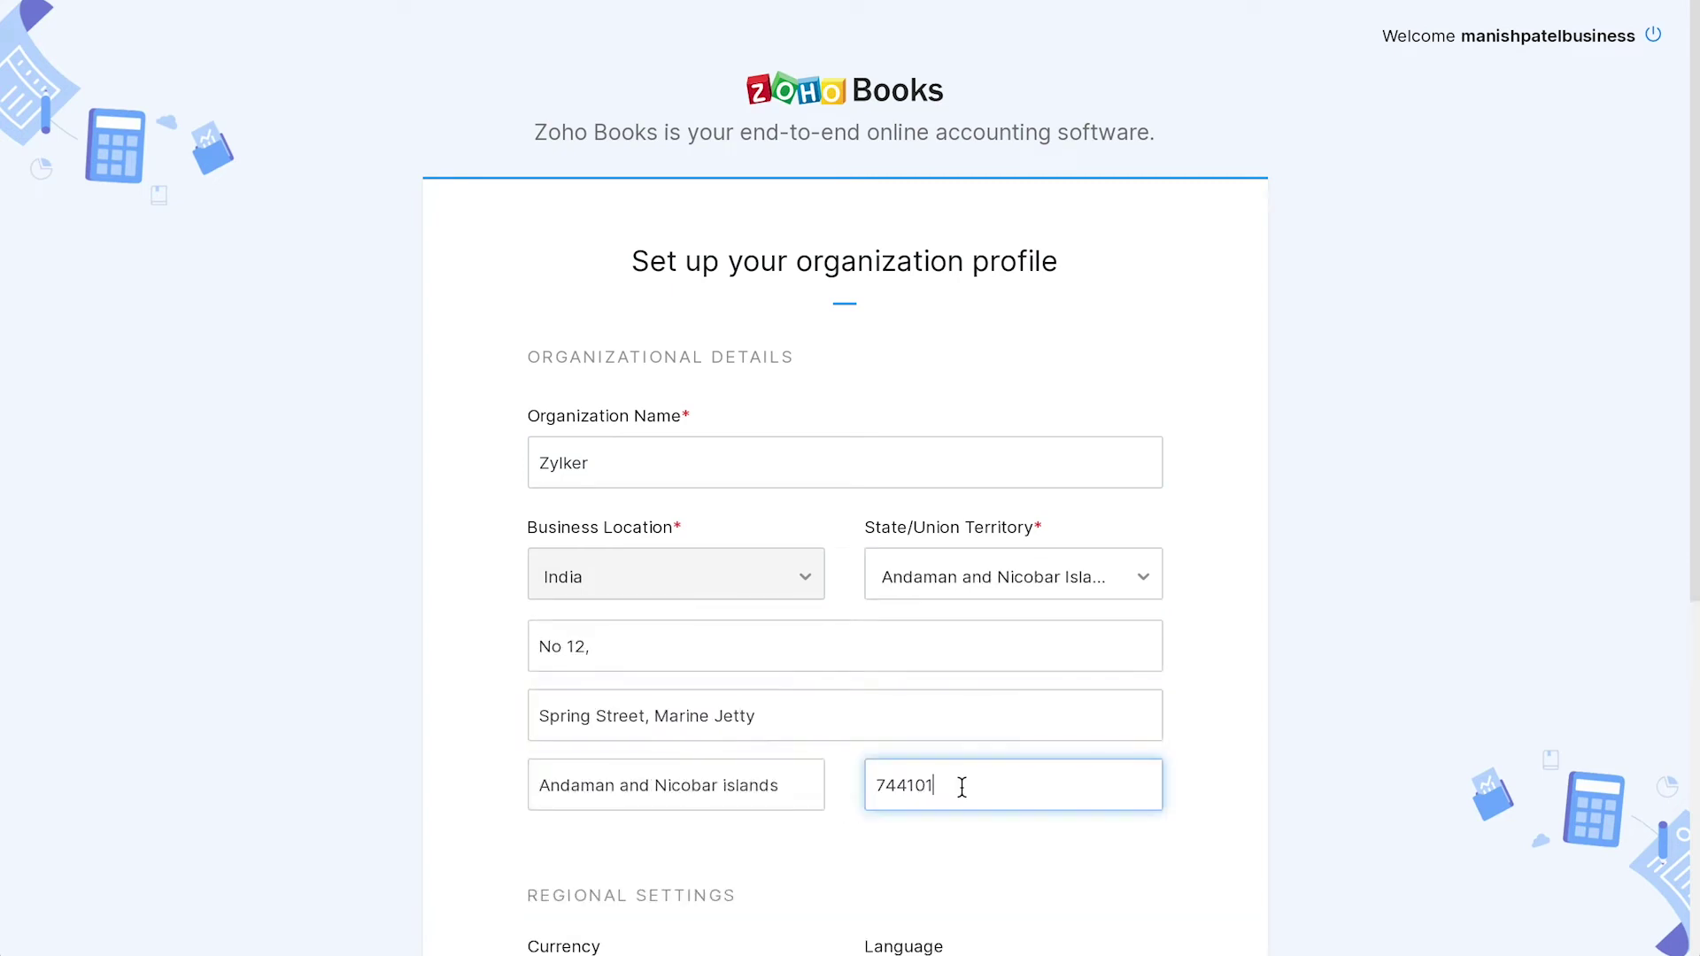
scroll(961, 786, down, 6)
click(1142, 636)
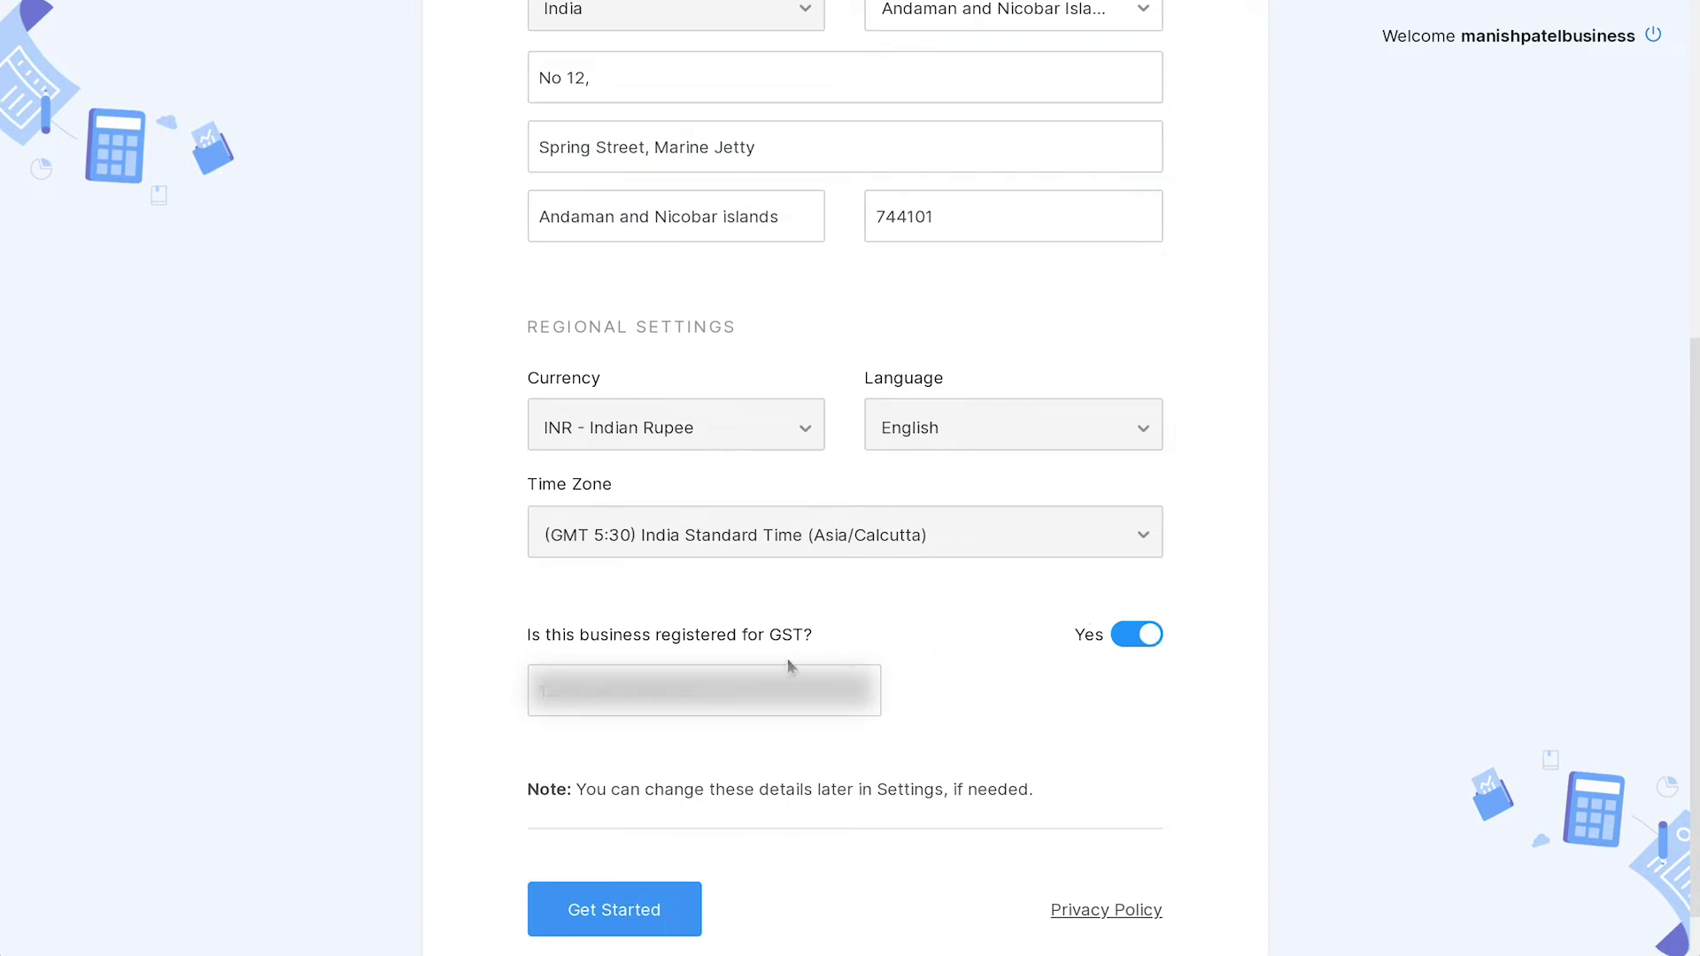
click(741, 675)
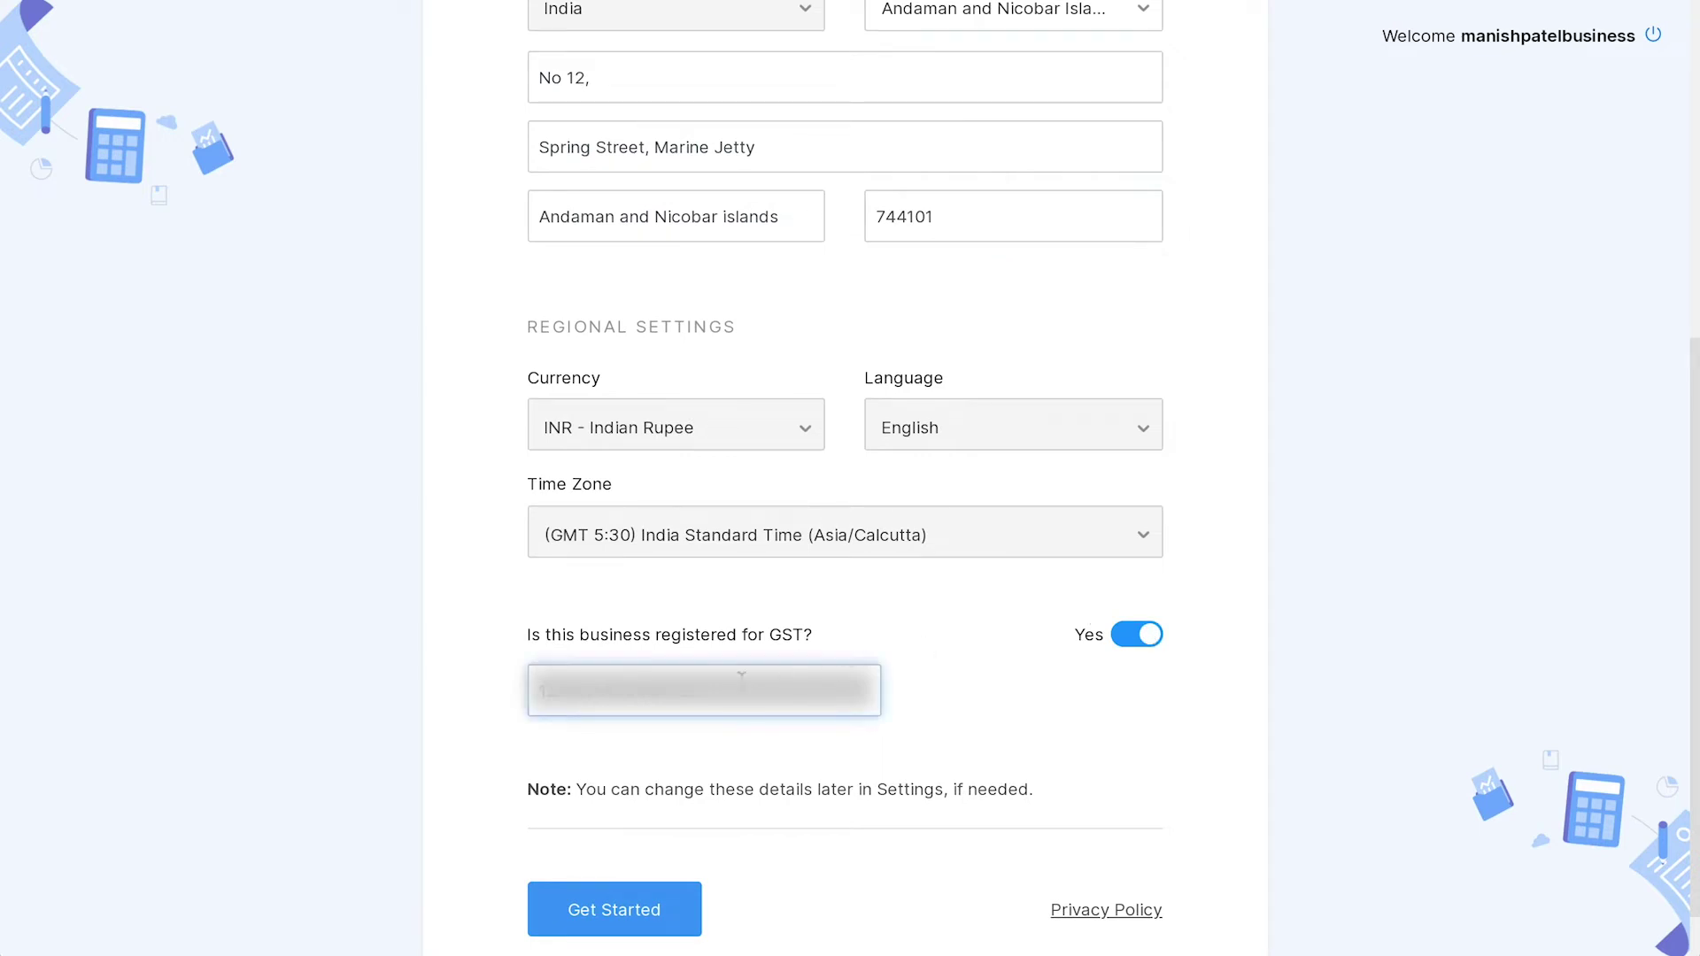
click(662, 910)
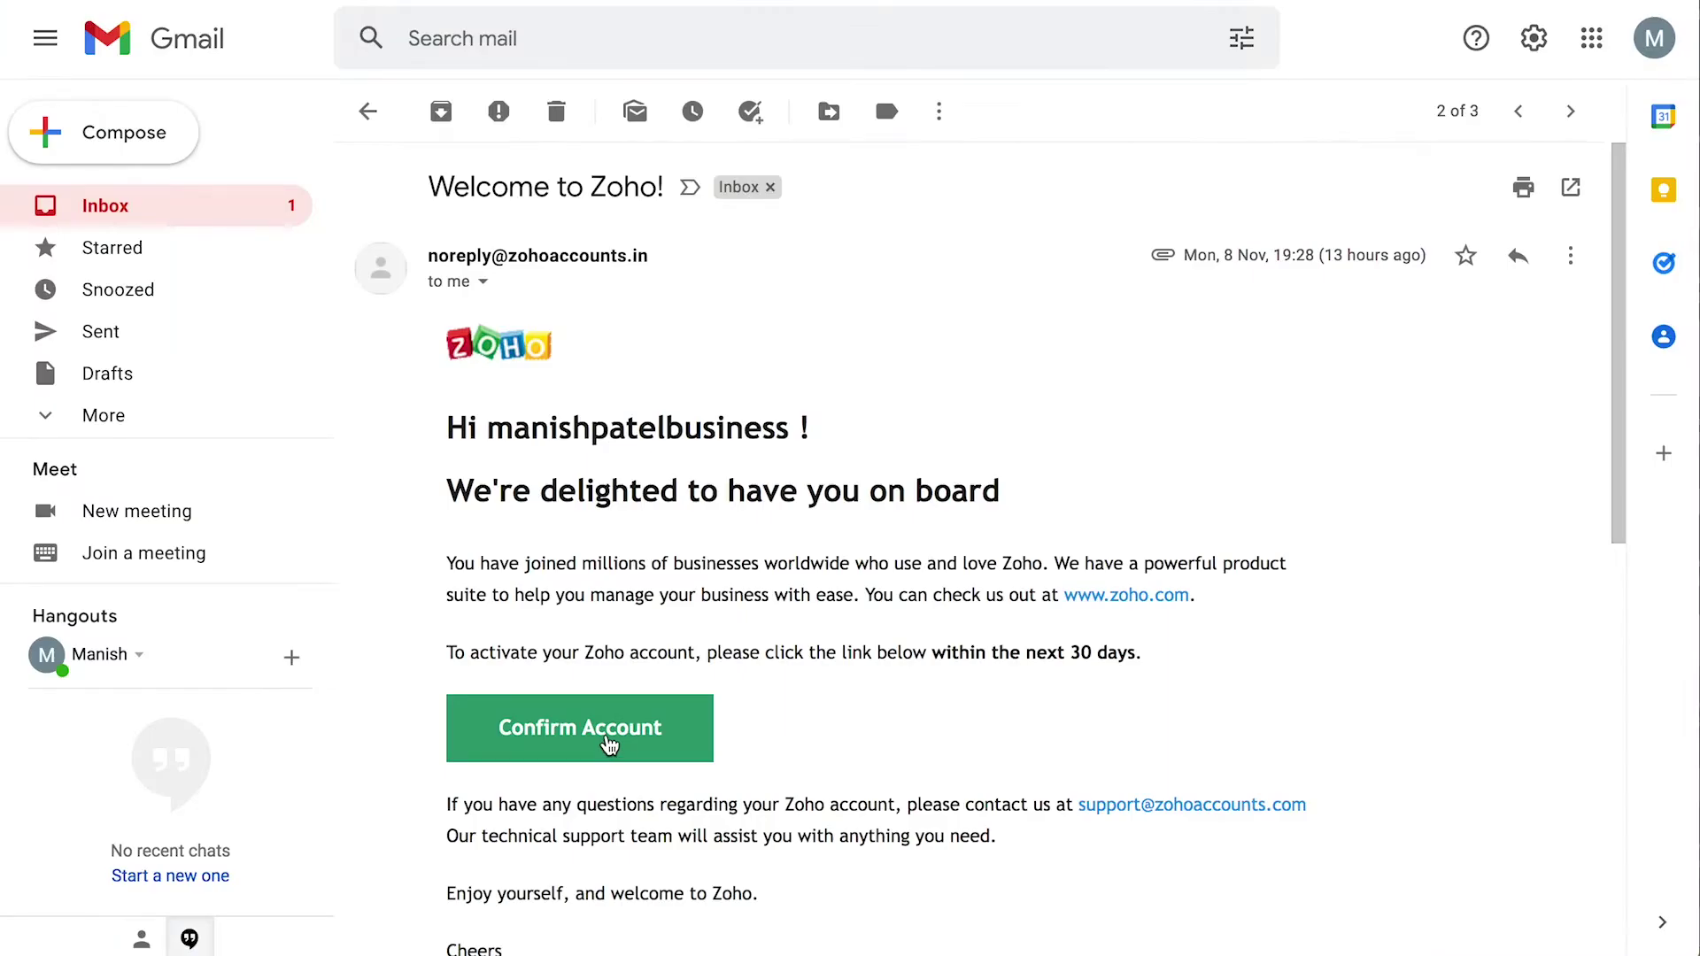
- Verify the email via the welcome-email link and enter Zylker's dashboard, scrolling through it
click(609, 744)
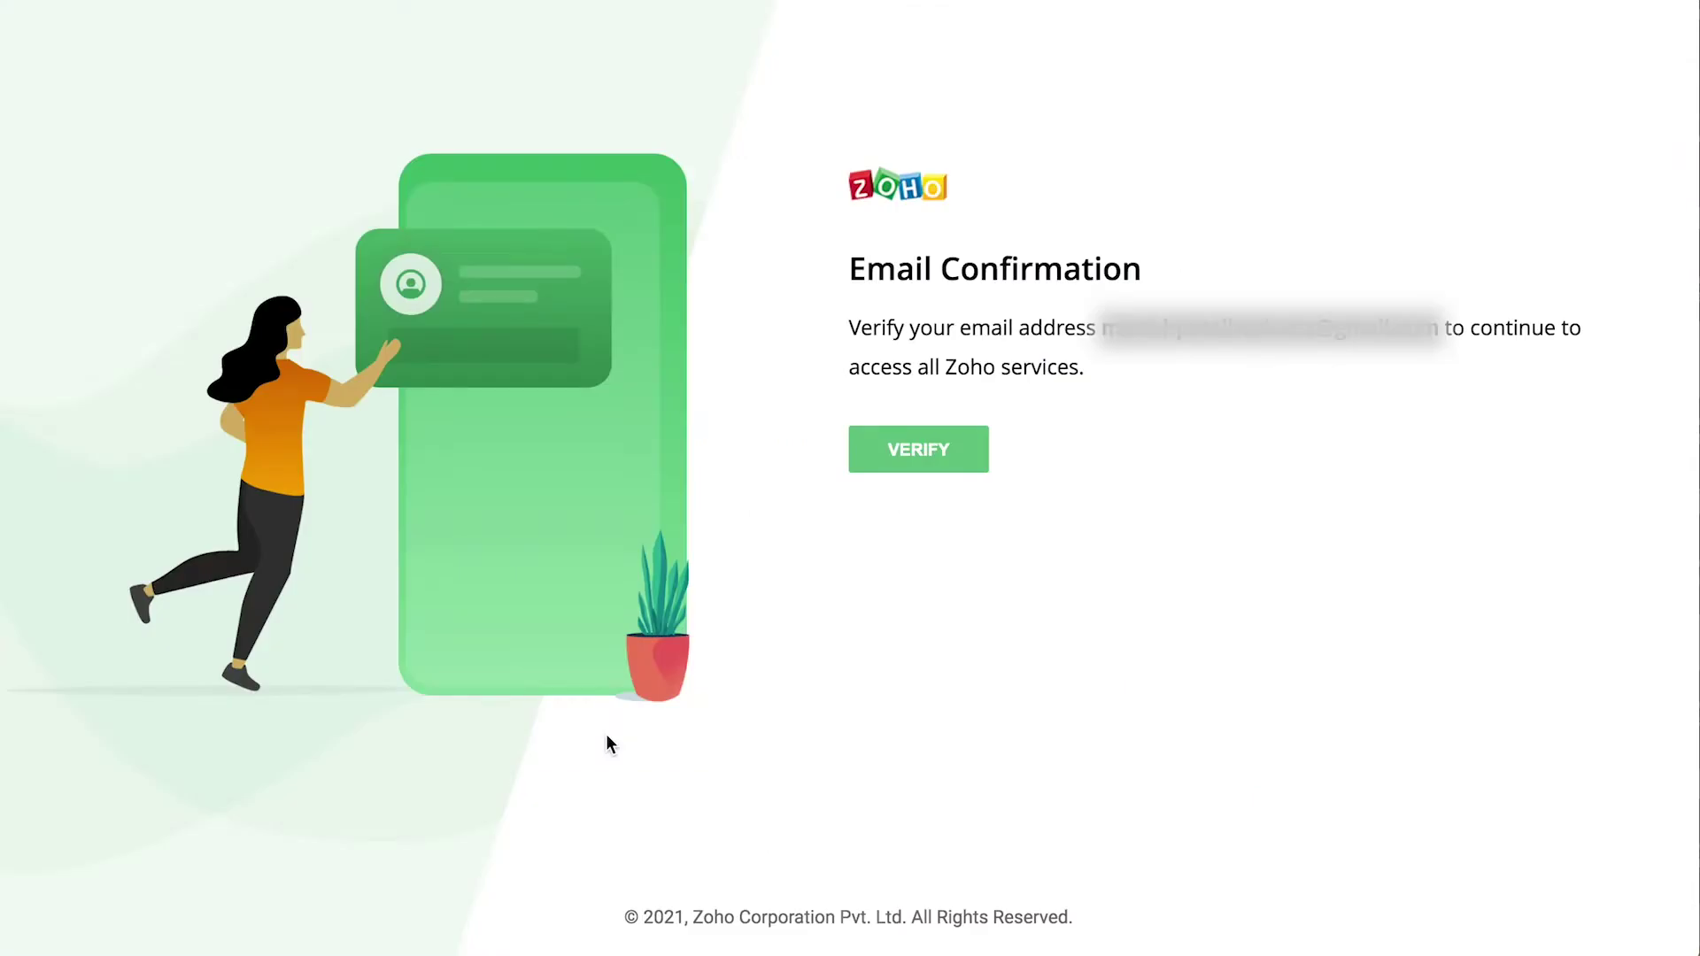
click(916, 458)
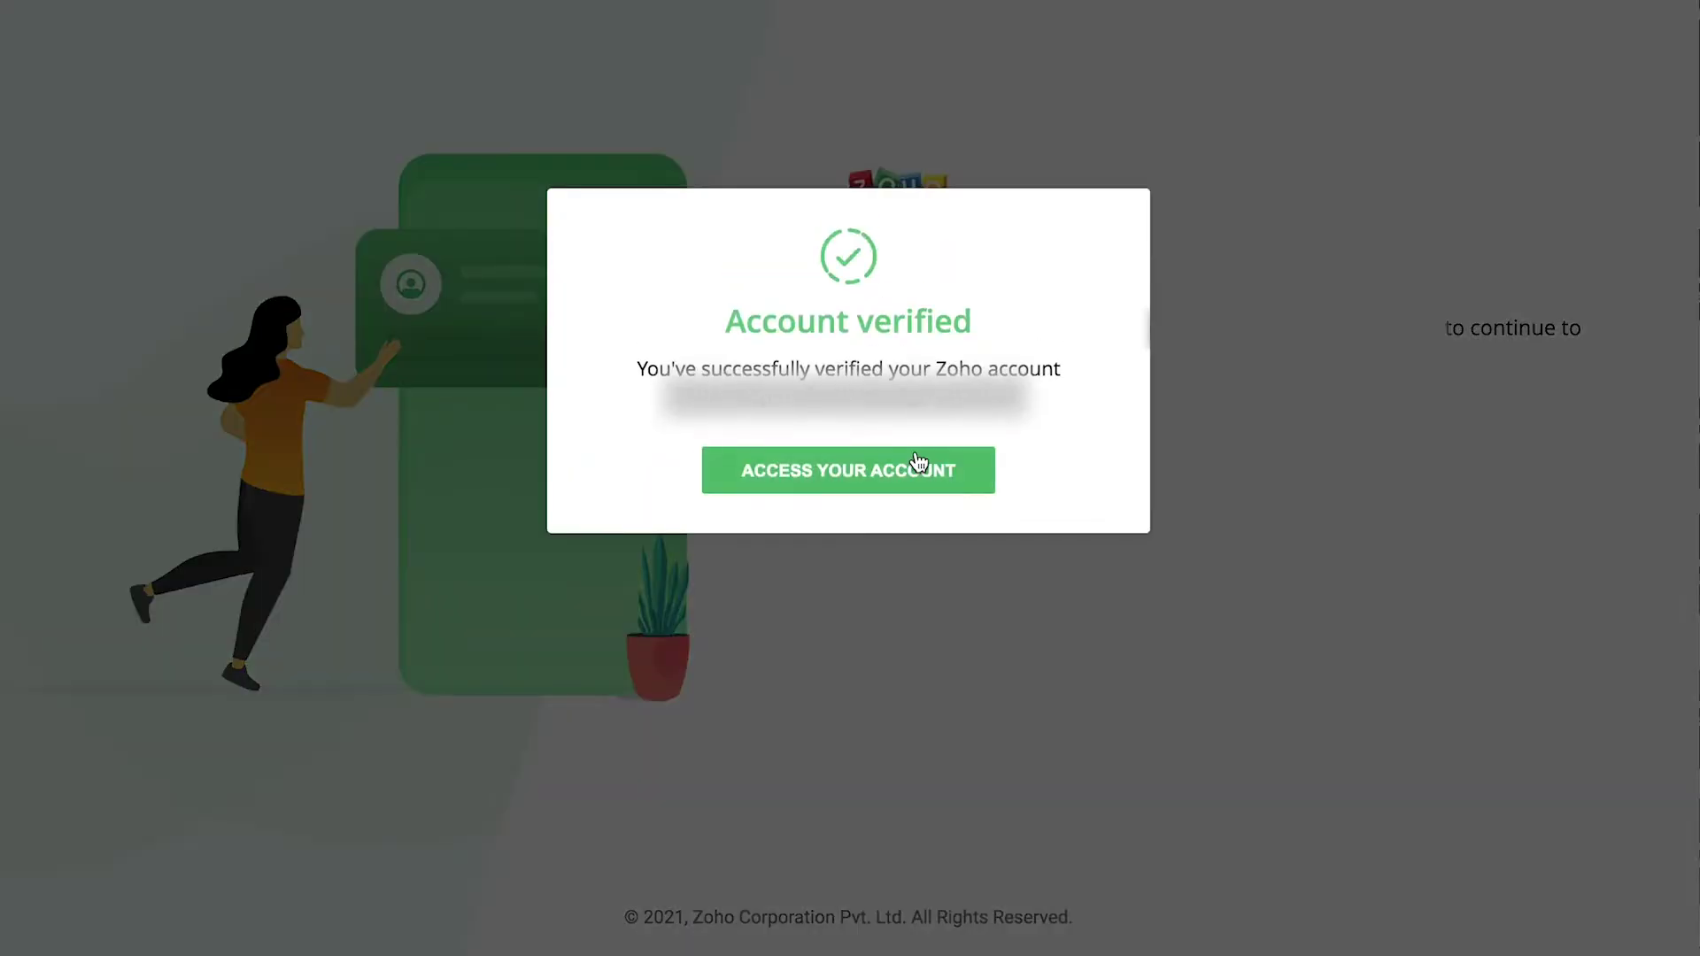
click(853, 482)
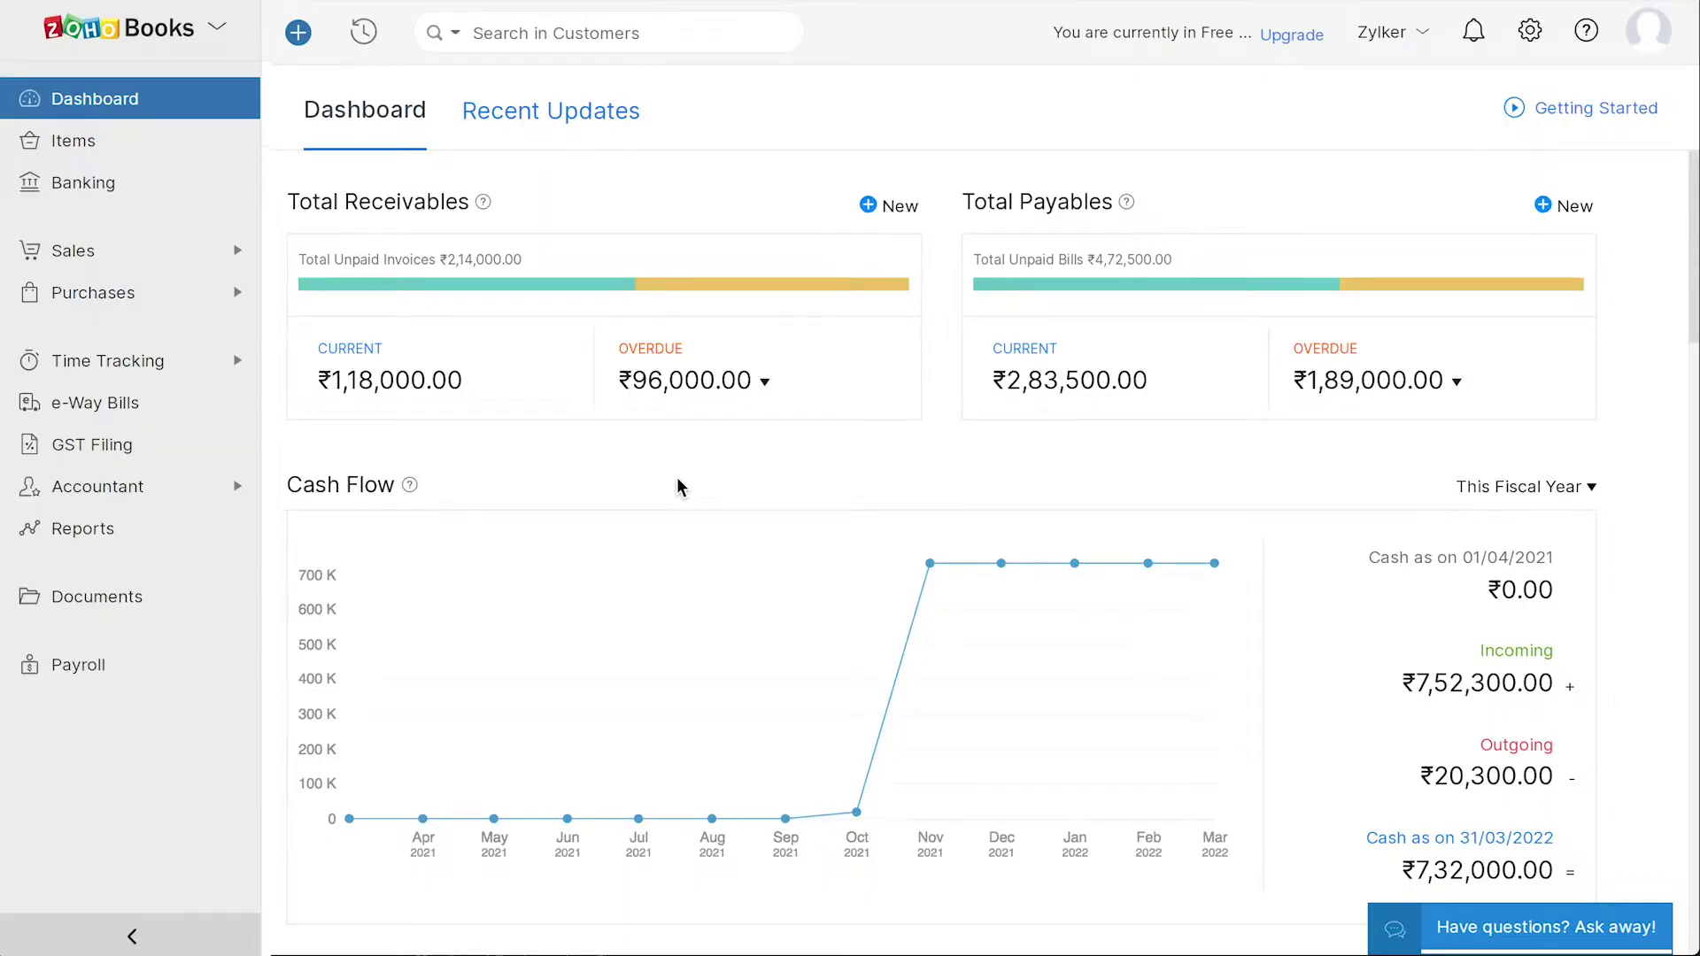
scroll(676, 478, down, 12)
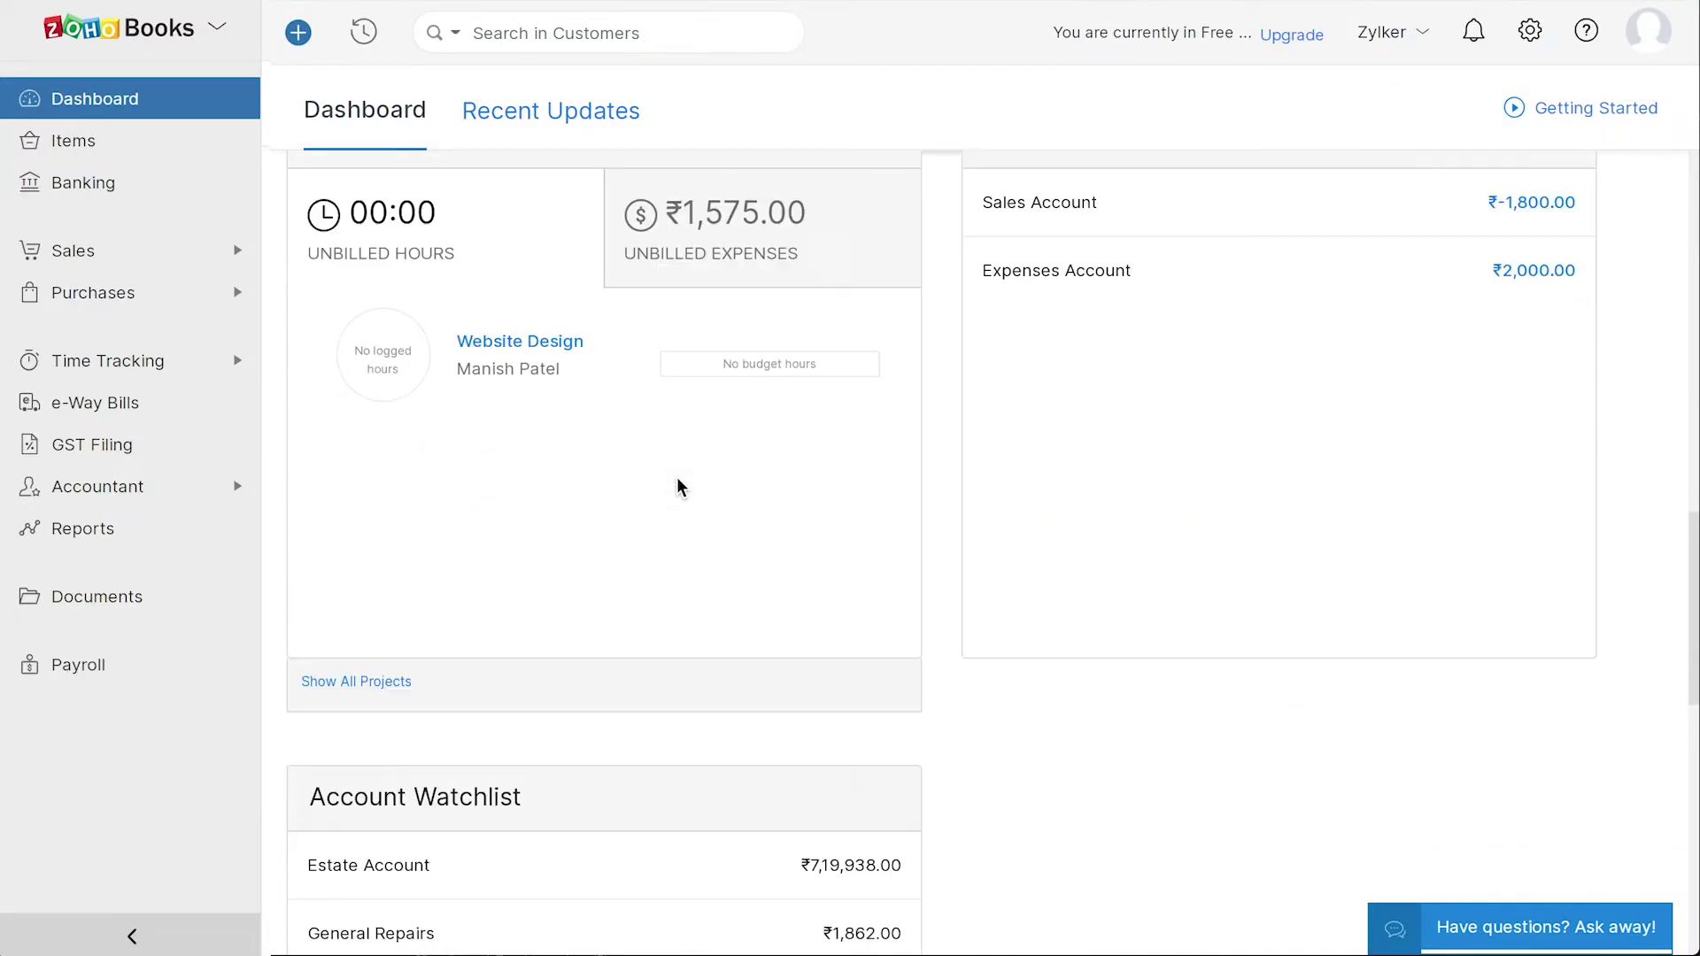
scroll(676, 478, up, 12)
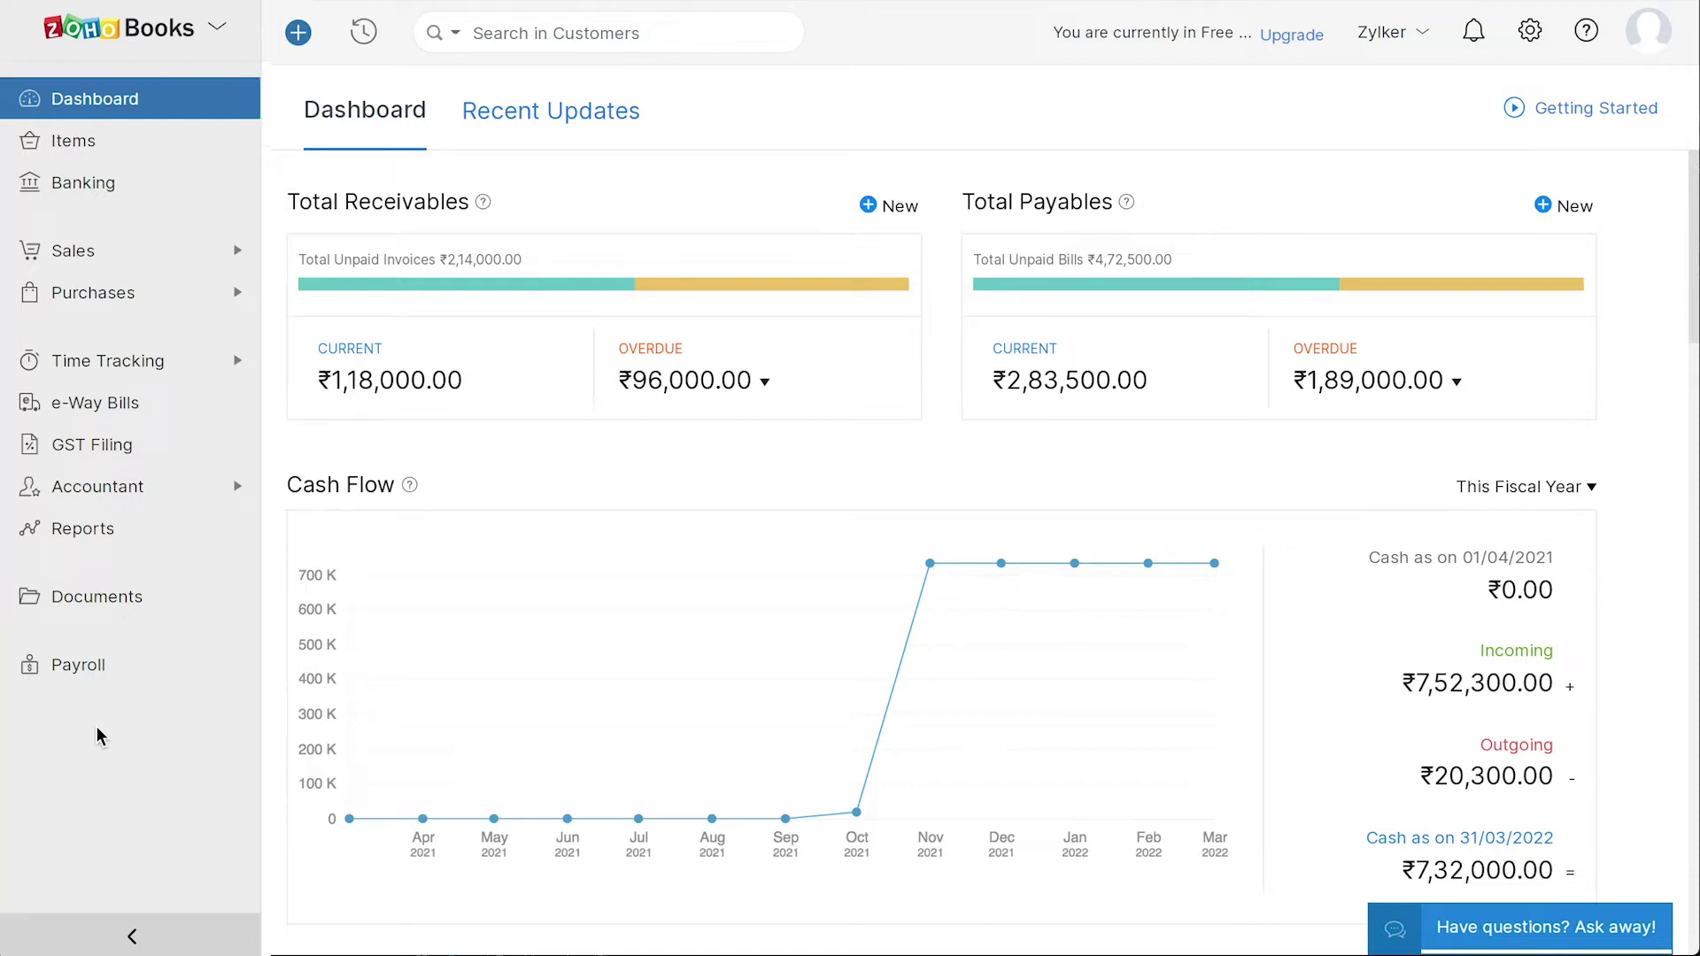
- Start a new Service item from the Items list, then view Banking (₹30,789.00 cash, ₹200.00 bank)
click(83, 143)
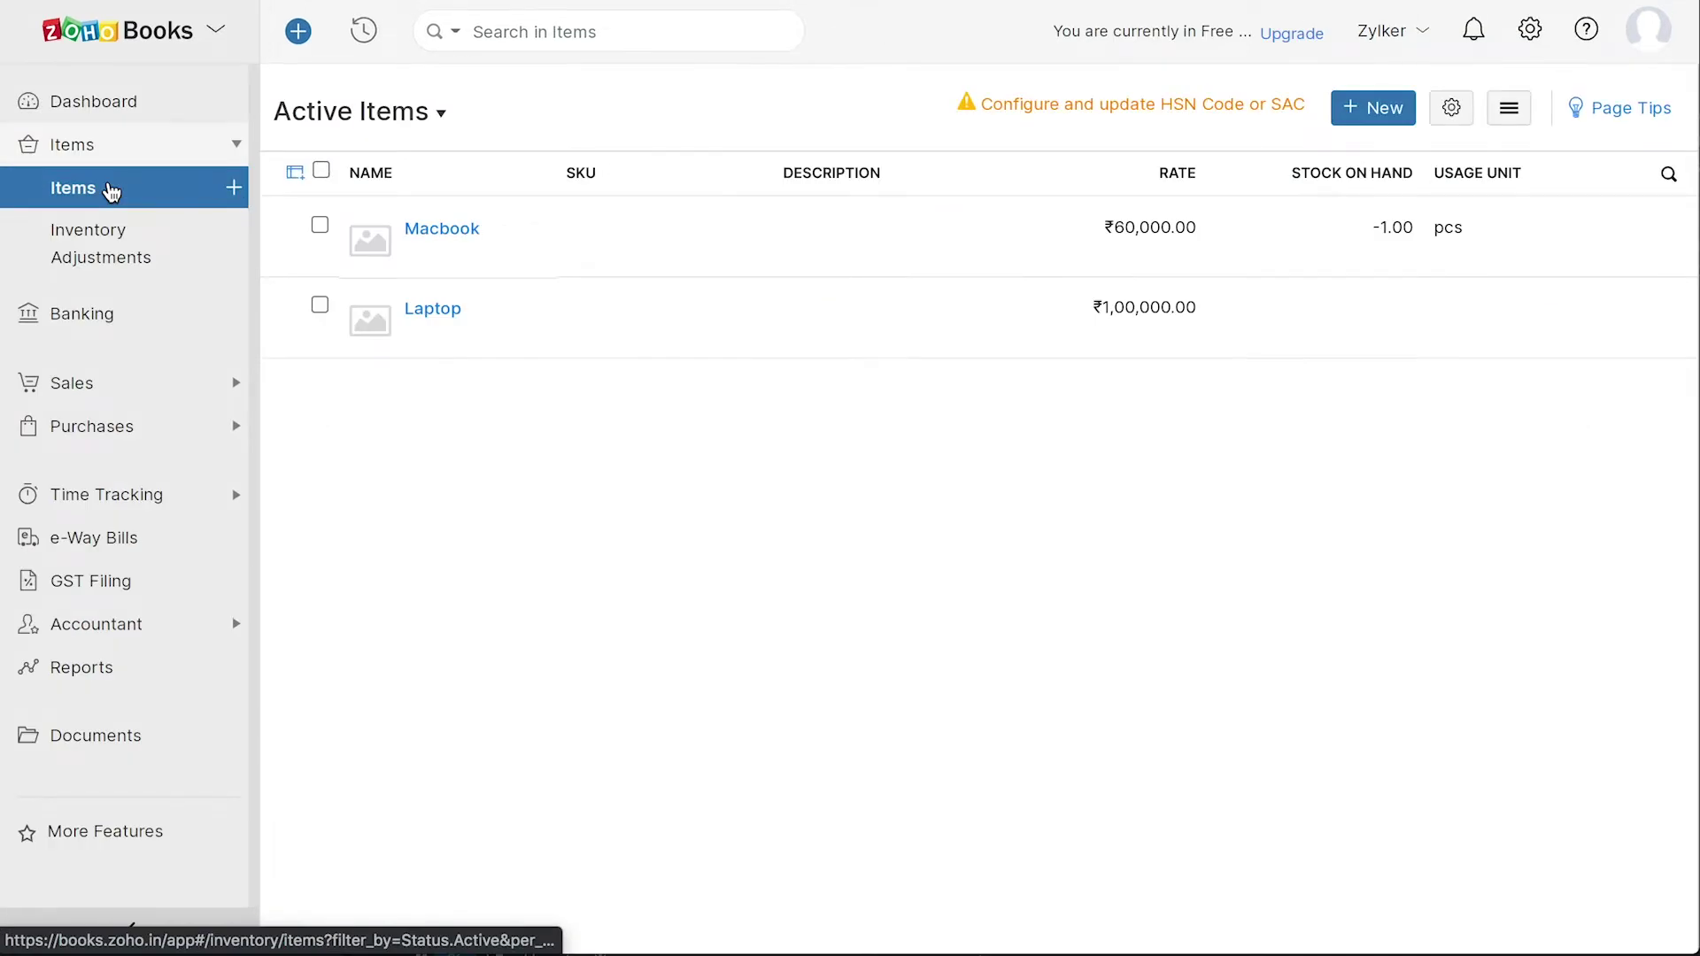
click(1373, 120)
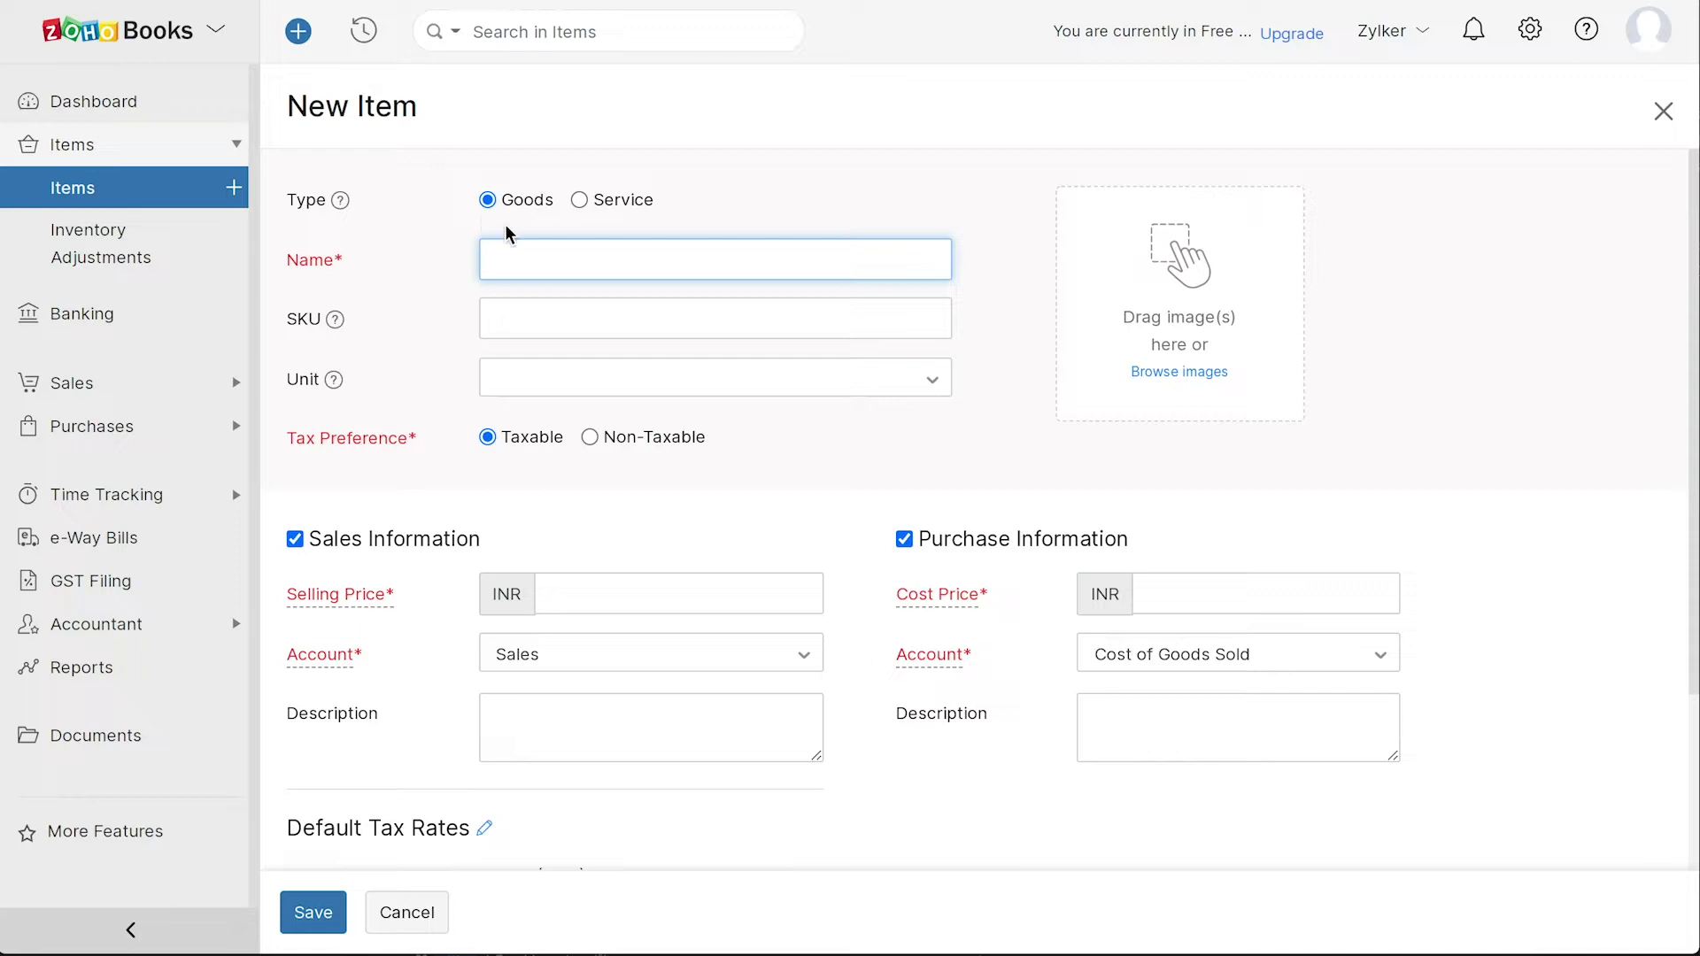
click(579, 202)
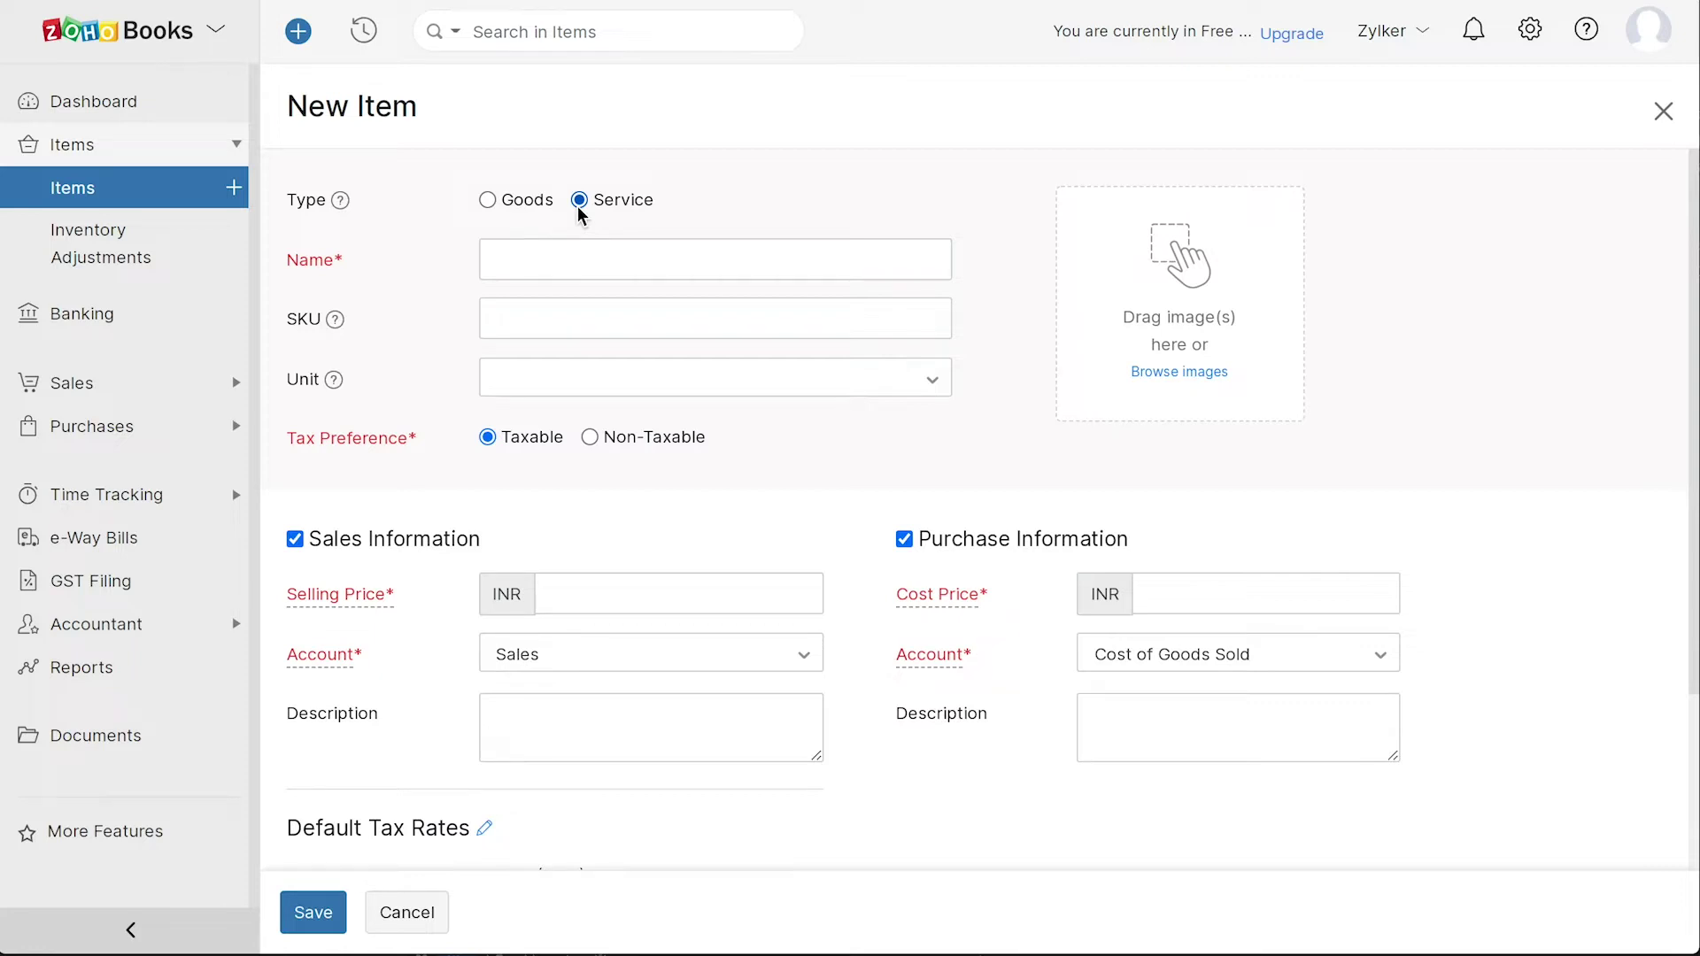
click(93, 186)
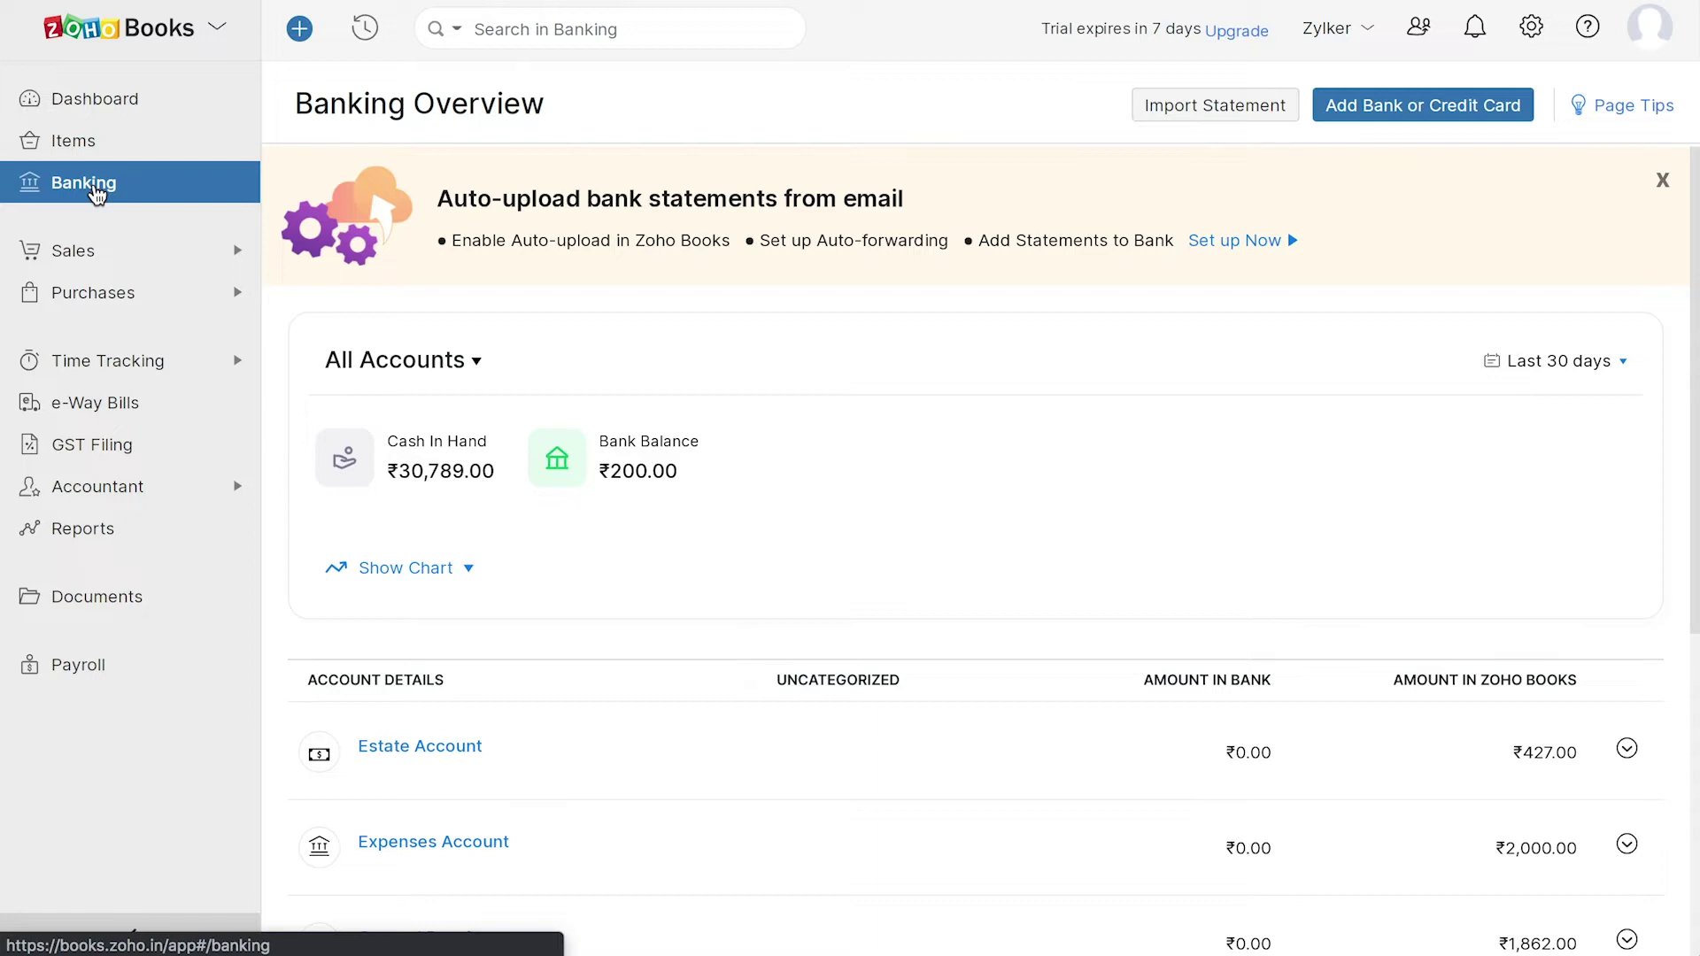
- Step through customers, estimates, retainer invoices, sales orders, invoices, payments and recurring invoices to Credit Notes
click(110, 258)
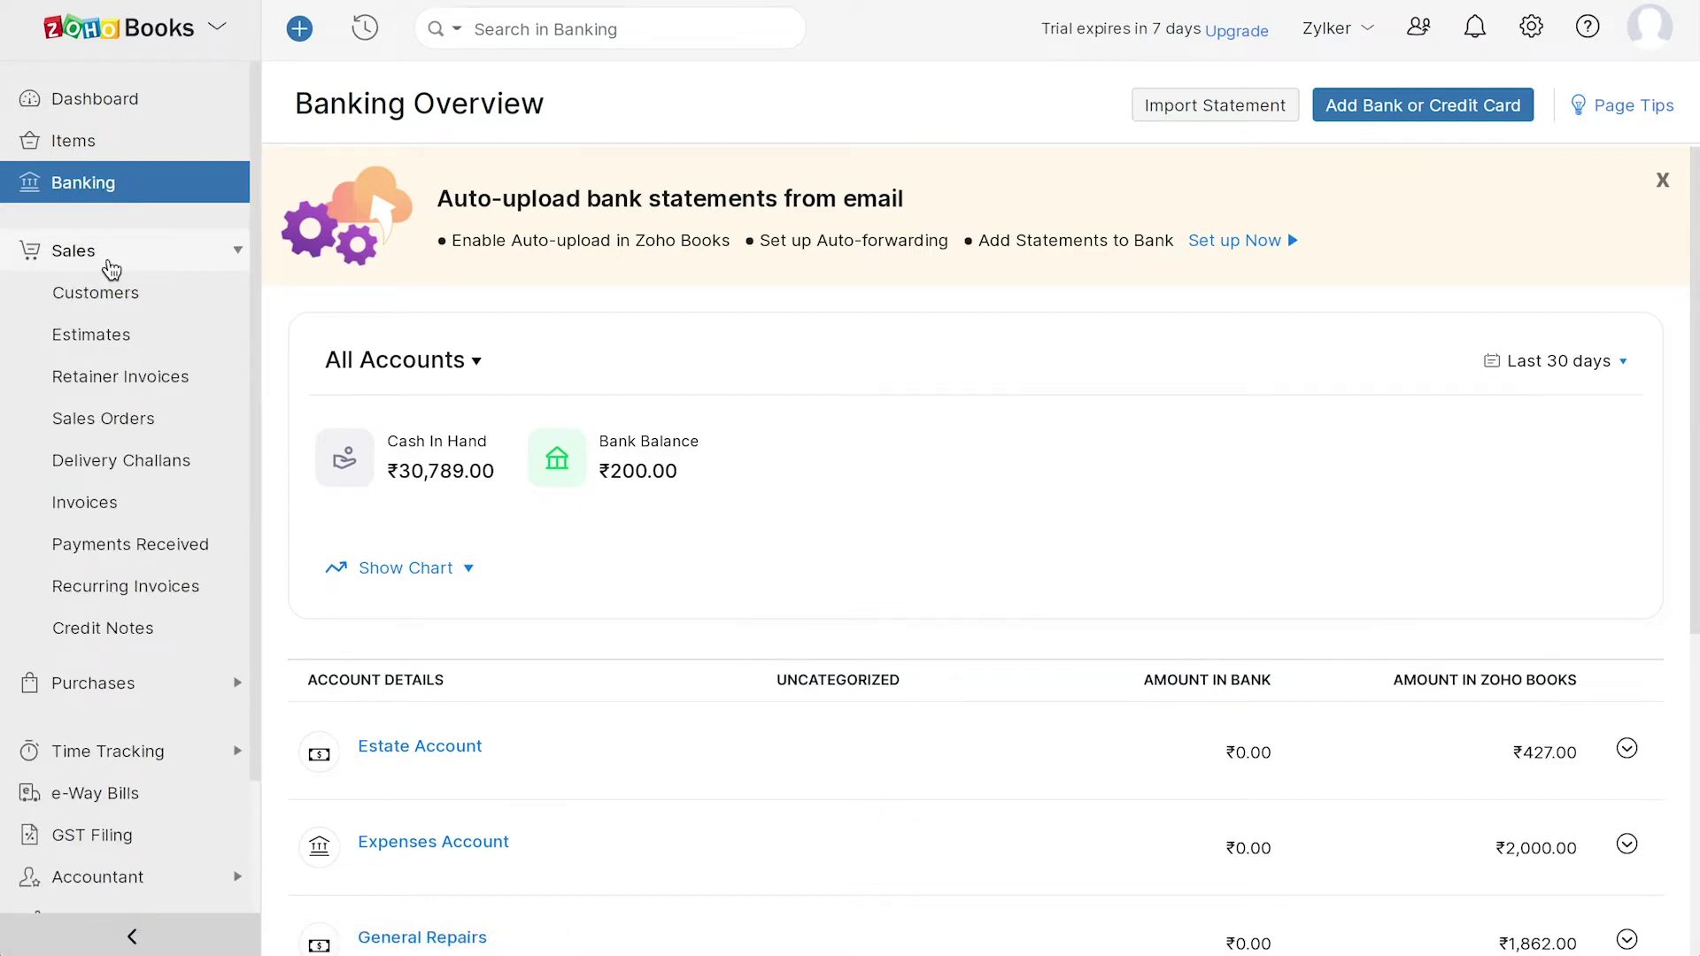
click(129, 301)
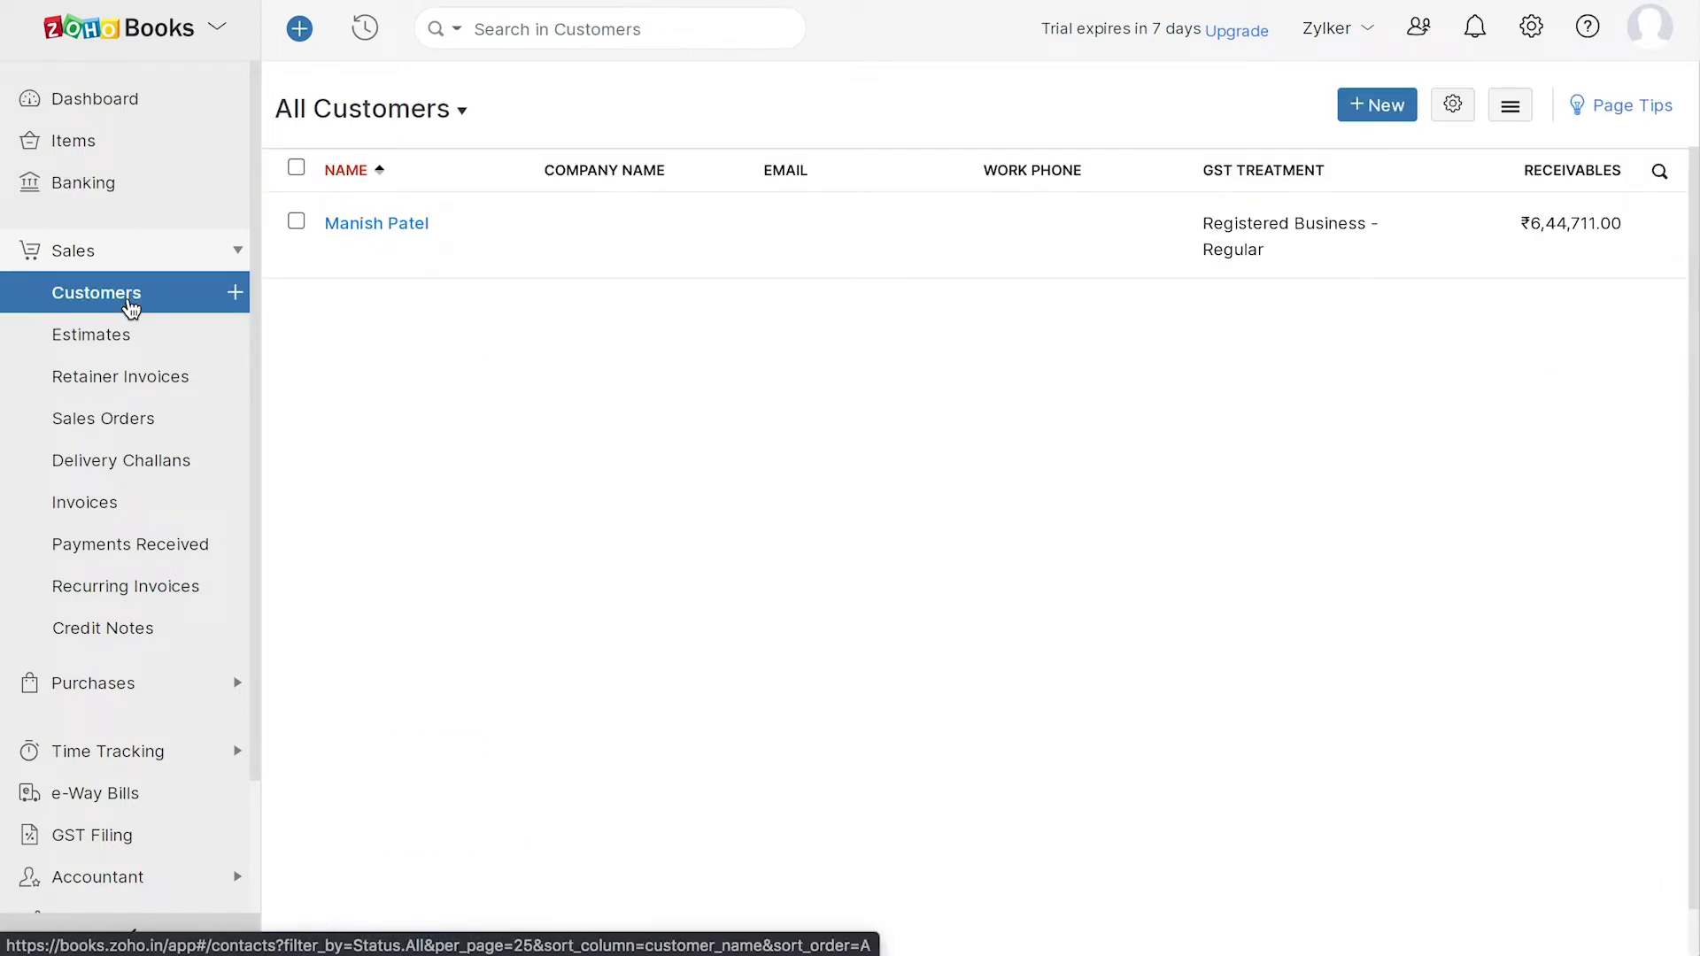
click(138, 341)
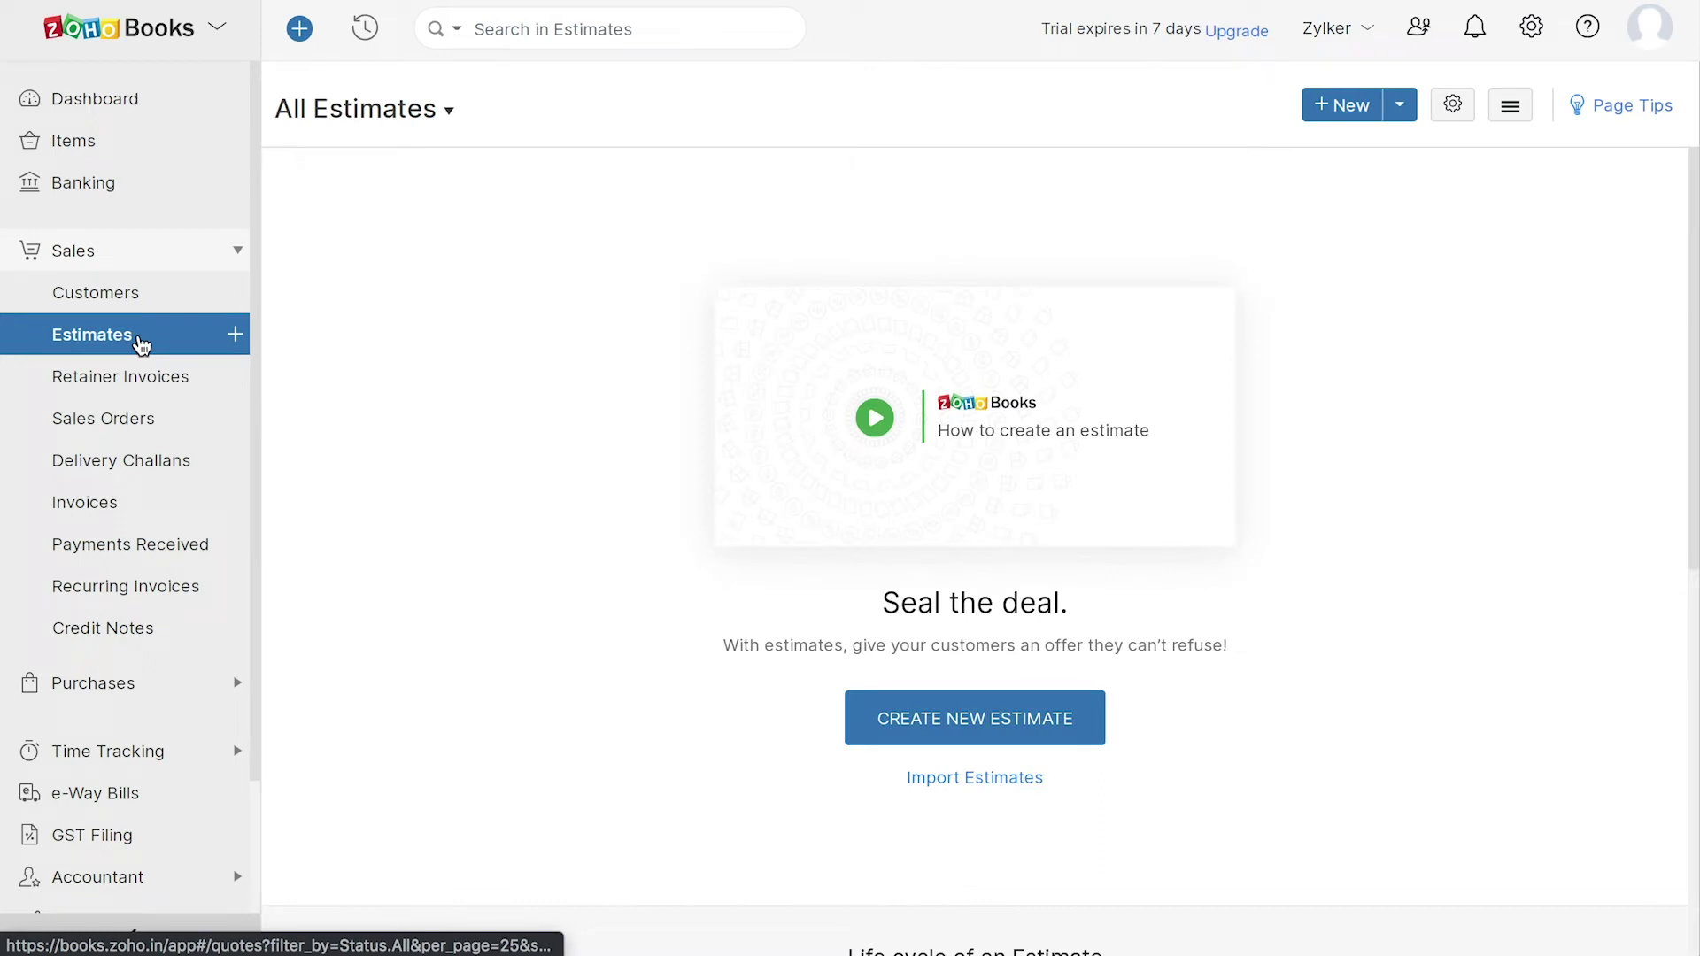
click(155, 385)
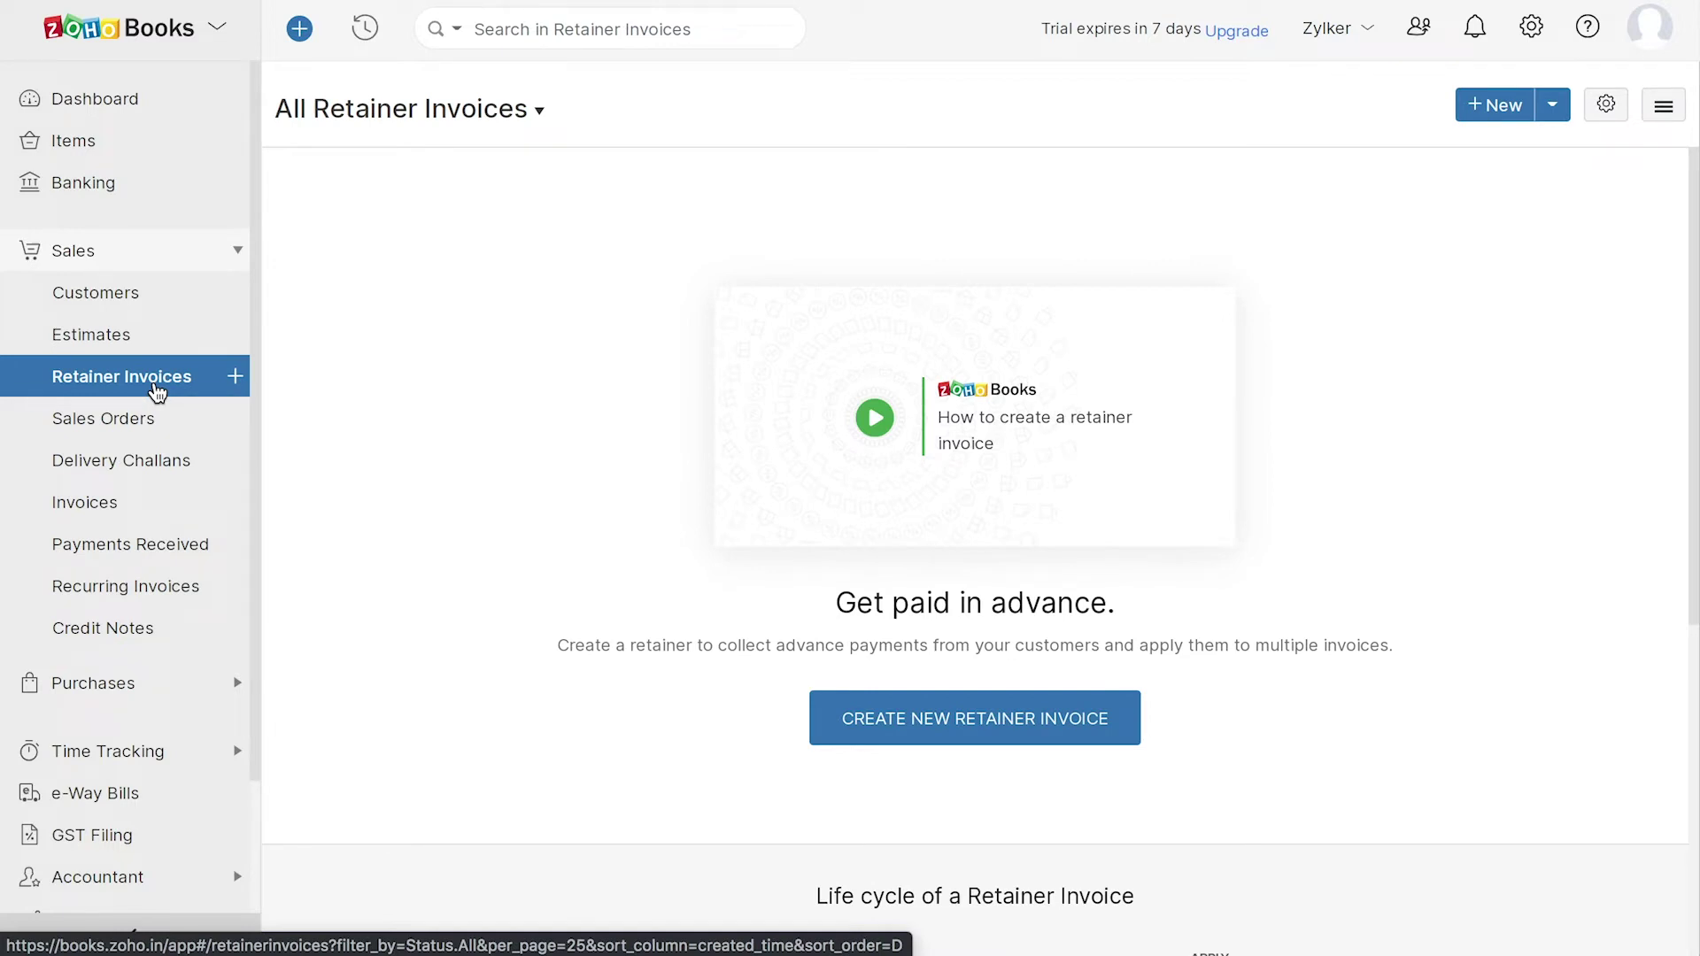
click(156, 430)
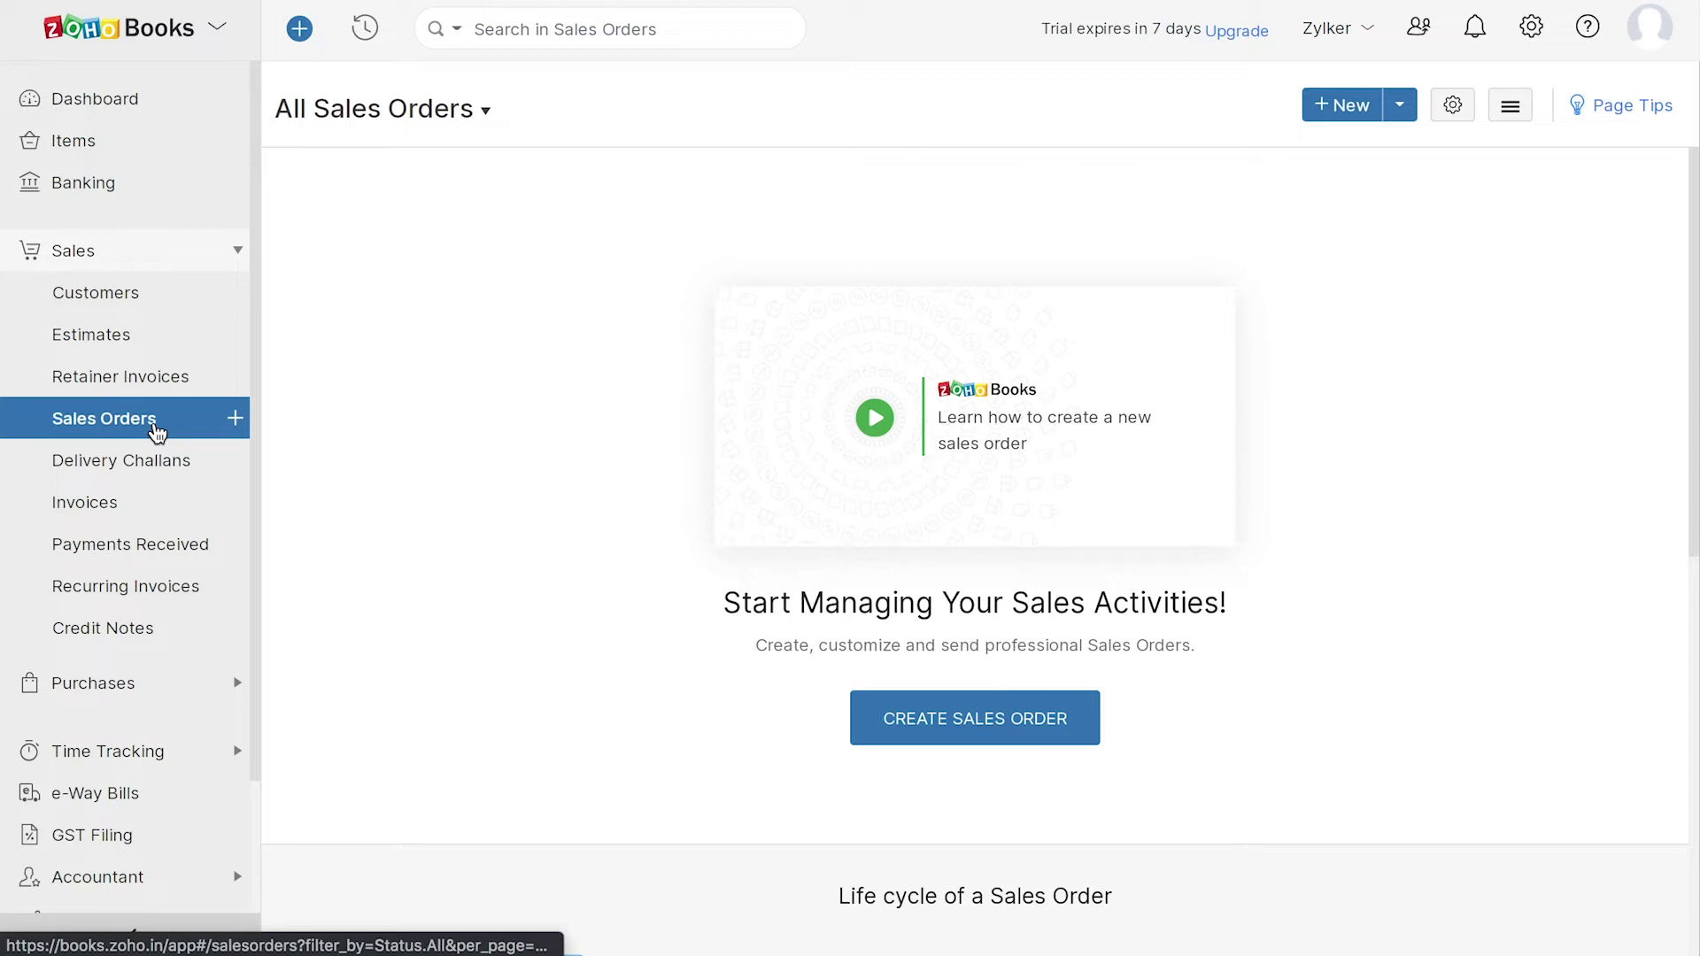
click(132, 510)
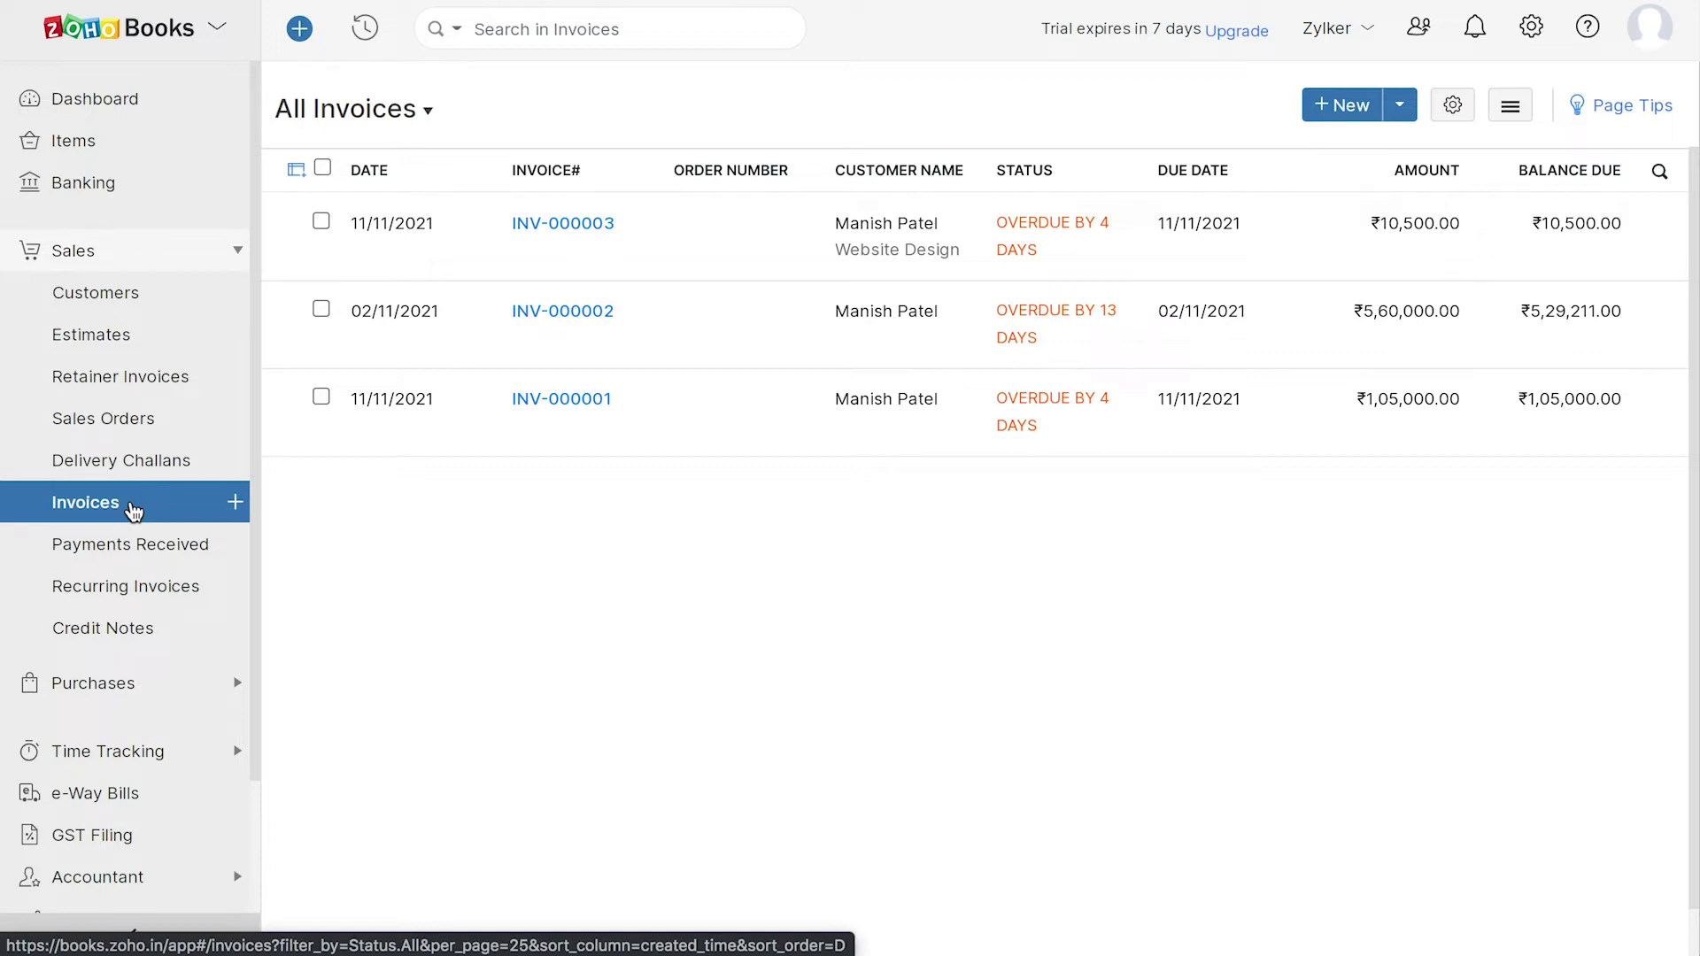
click(156, 547)
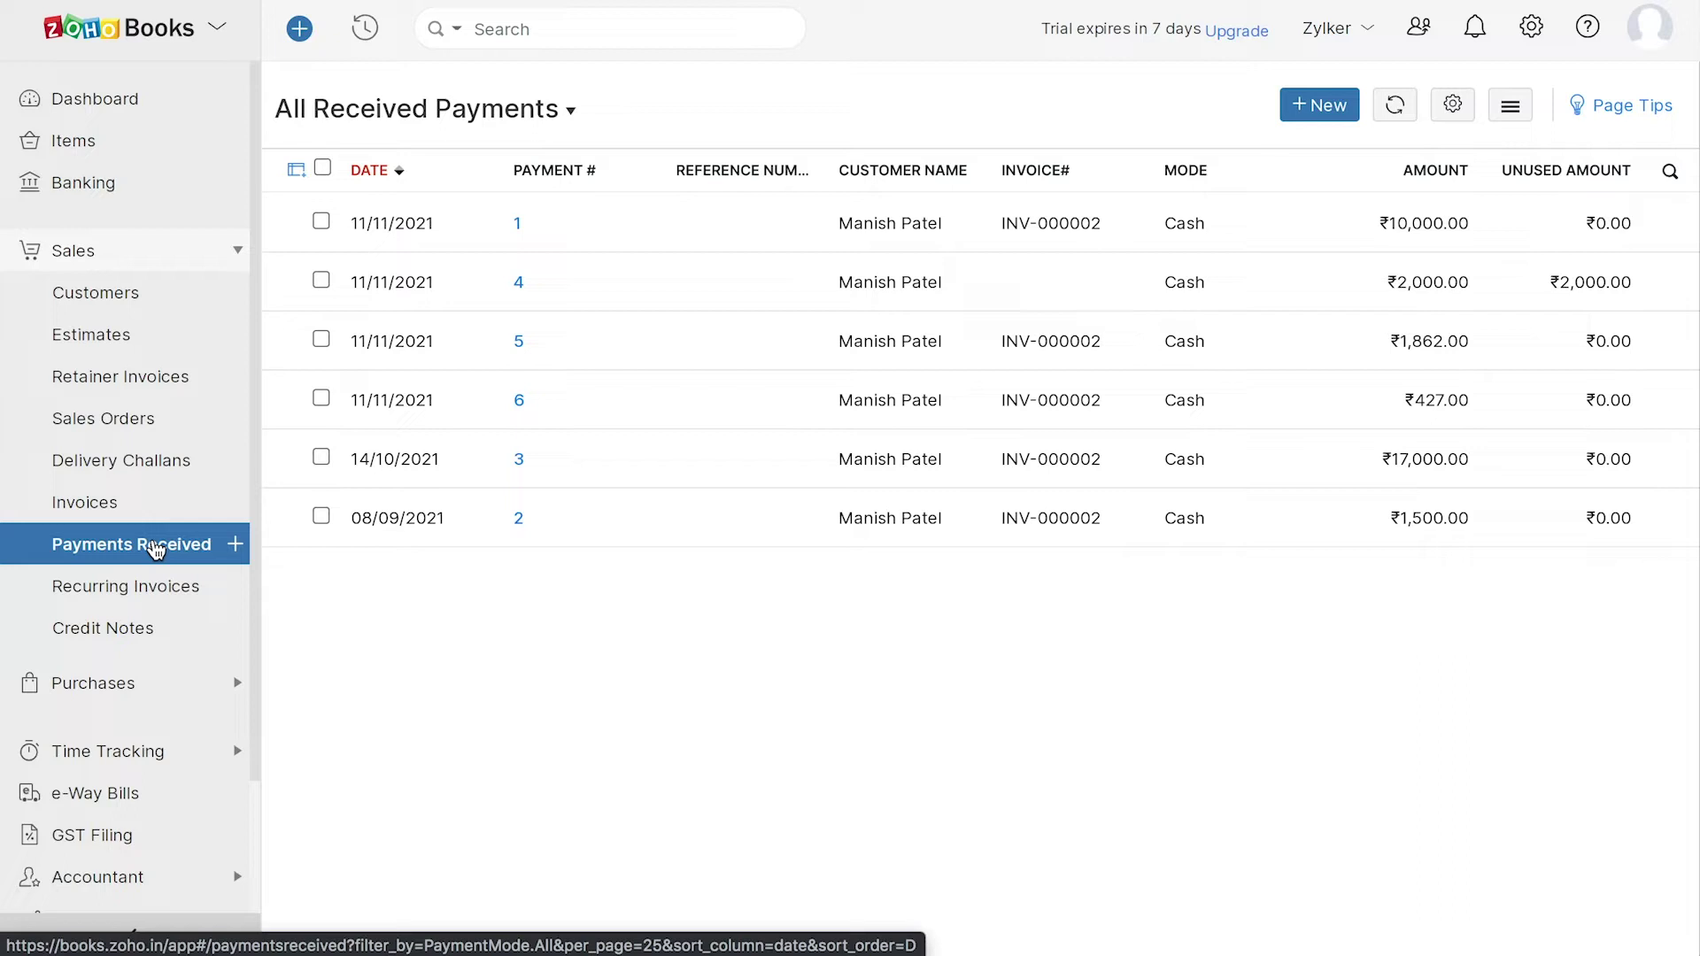
click(168, 586)
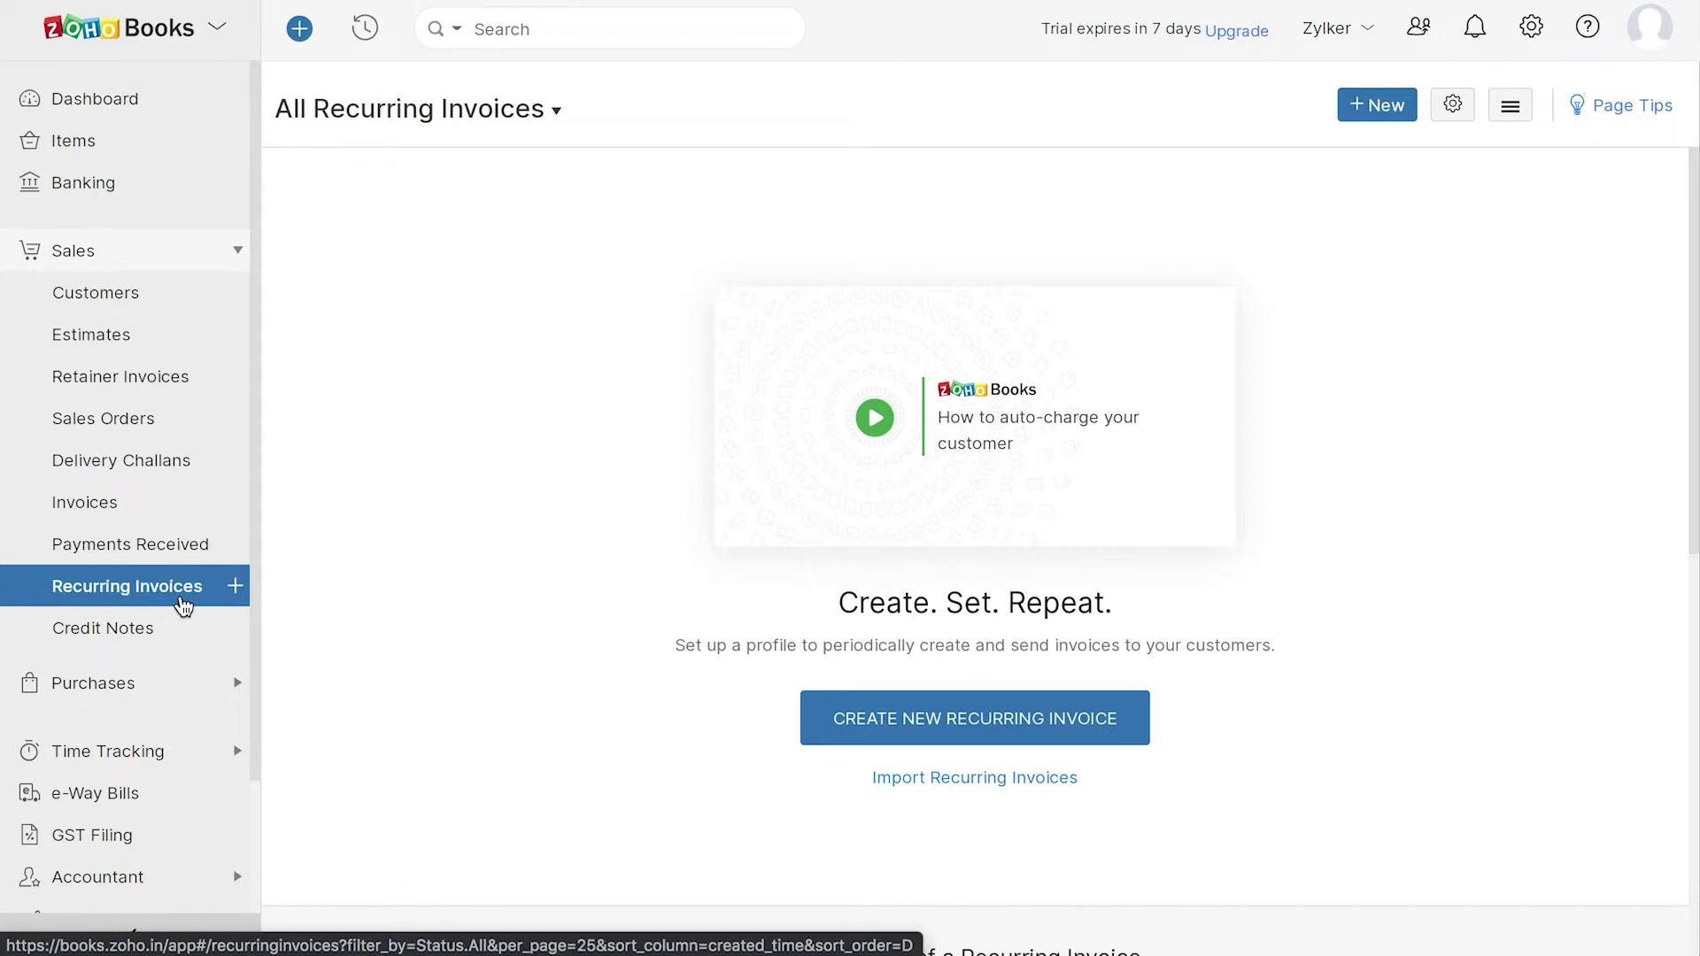
click(173, 641)
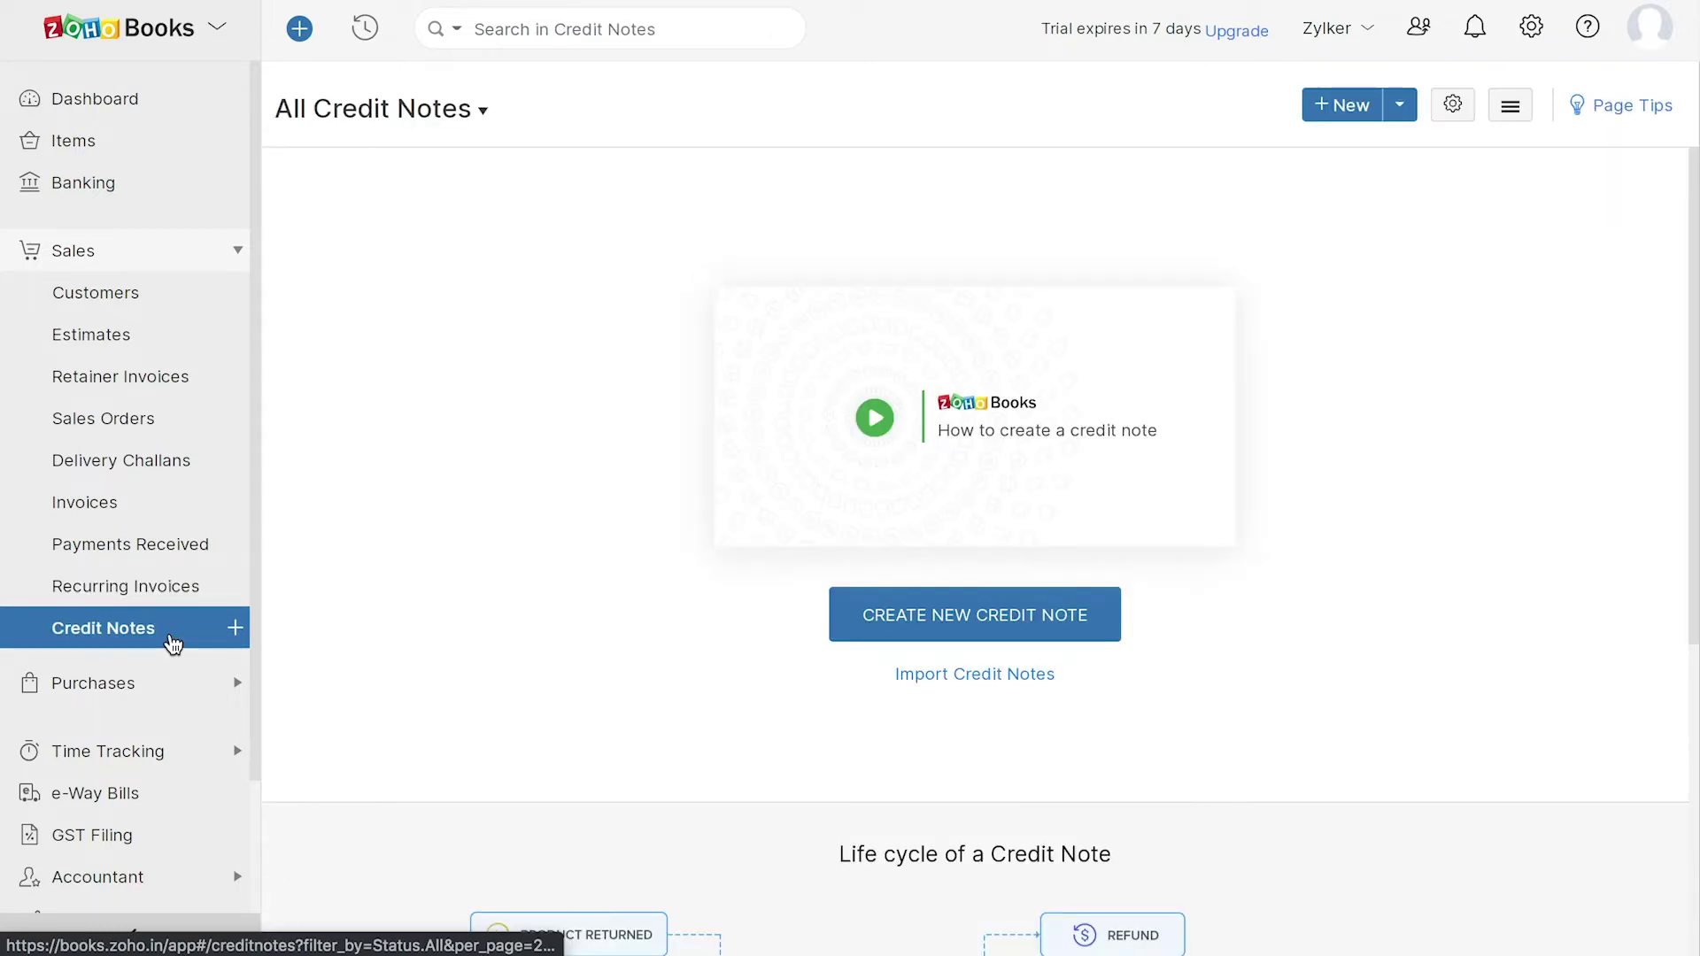
- Browse Vendors, Expenses, Recurring Expenses, Purchase Orders, Bills, Payments Made, Recurring Bills, then Vendor Credits
click(129, 683)
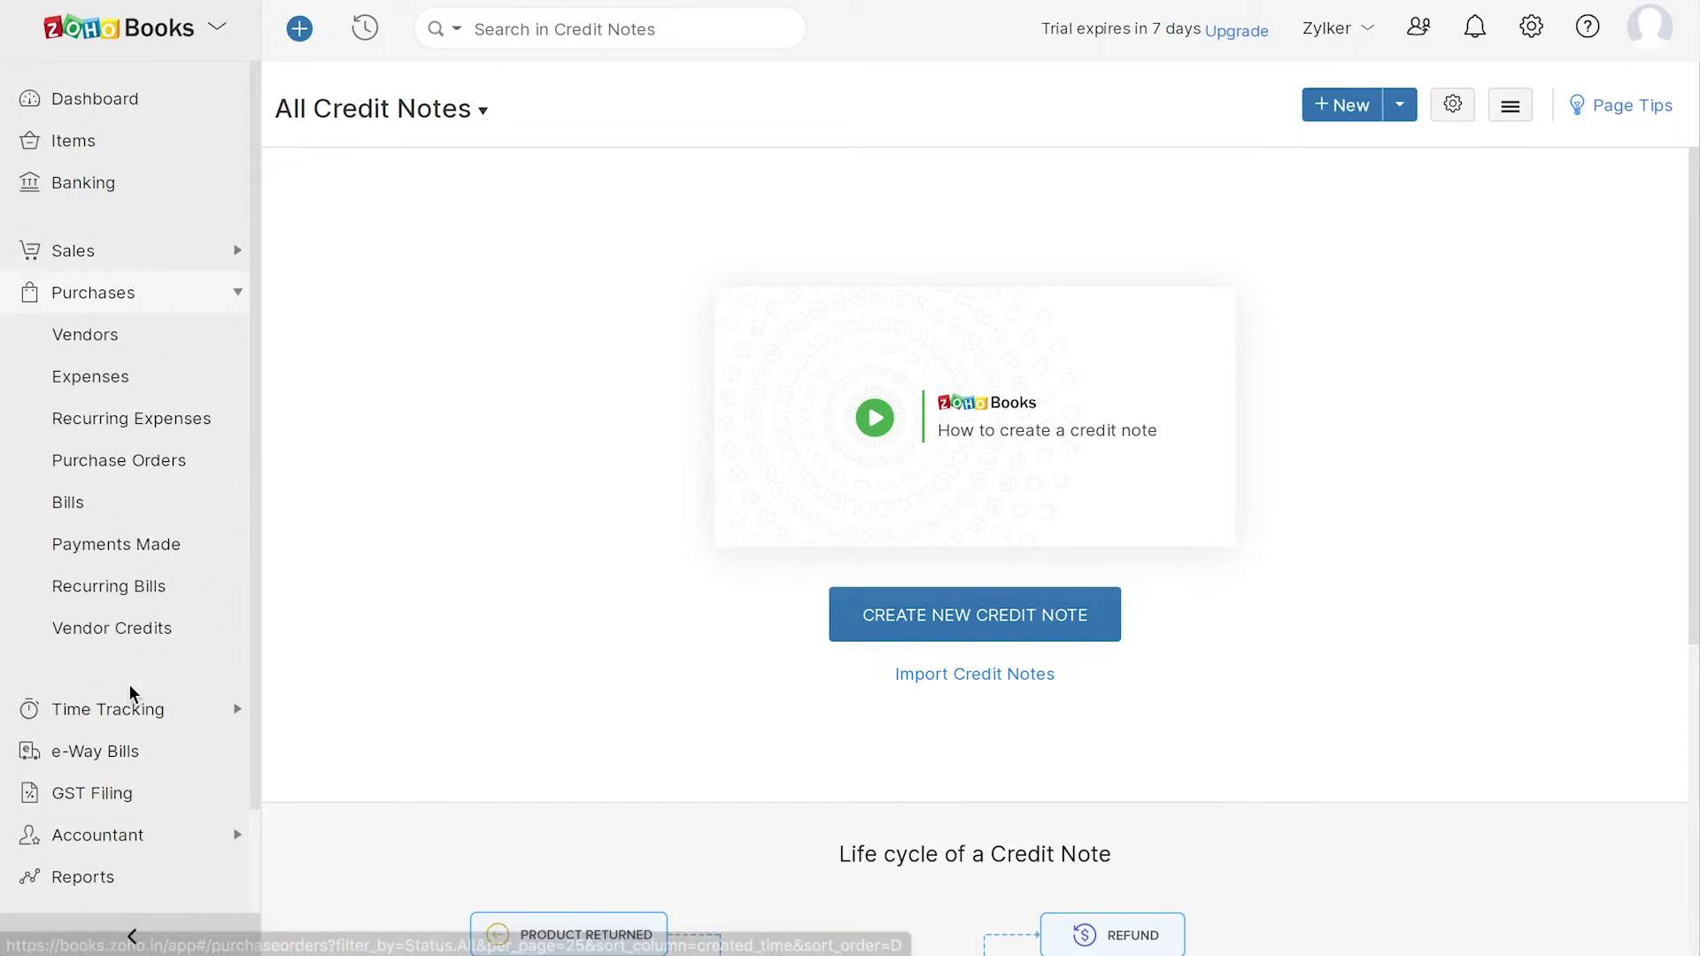
click(126, 334)
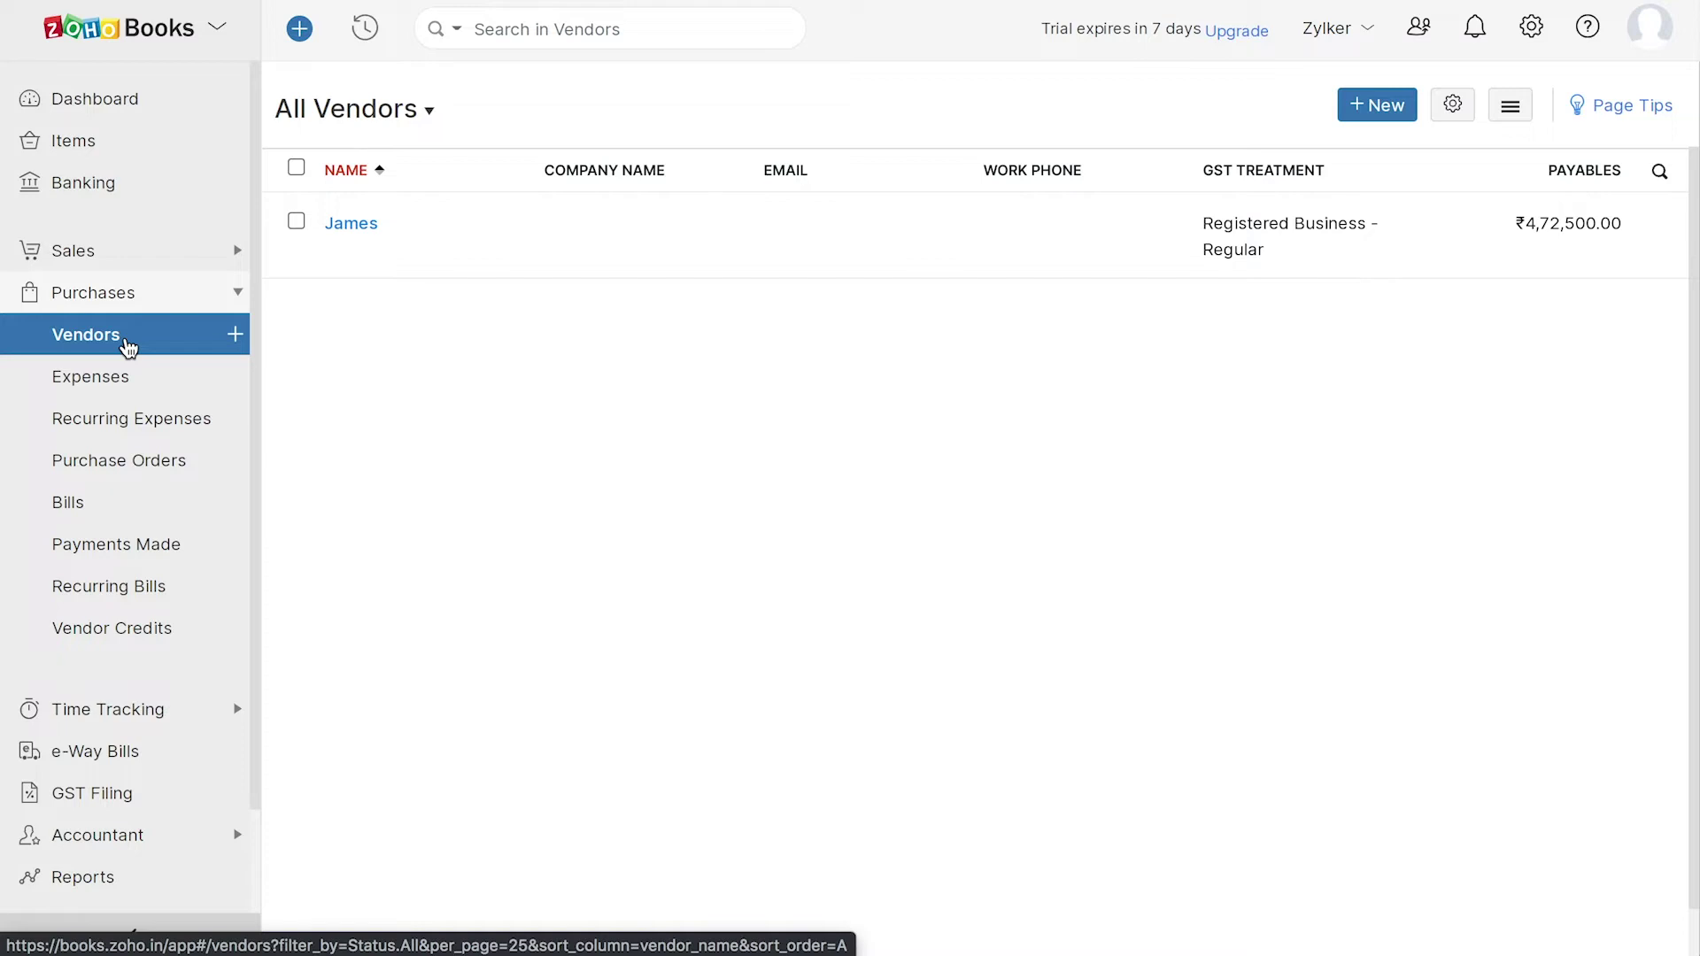
click(149, 379)
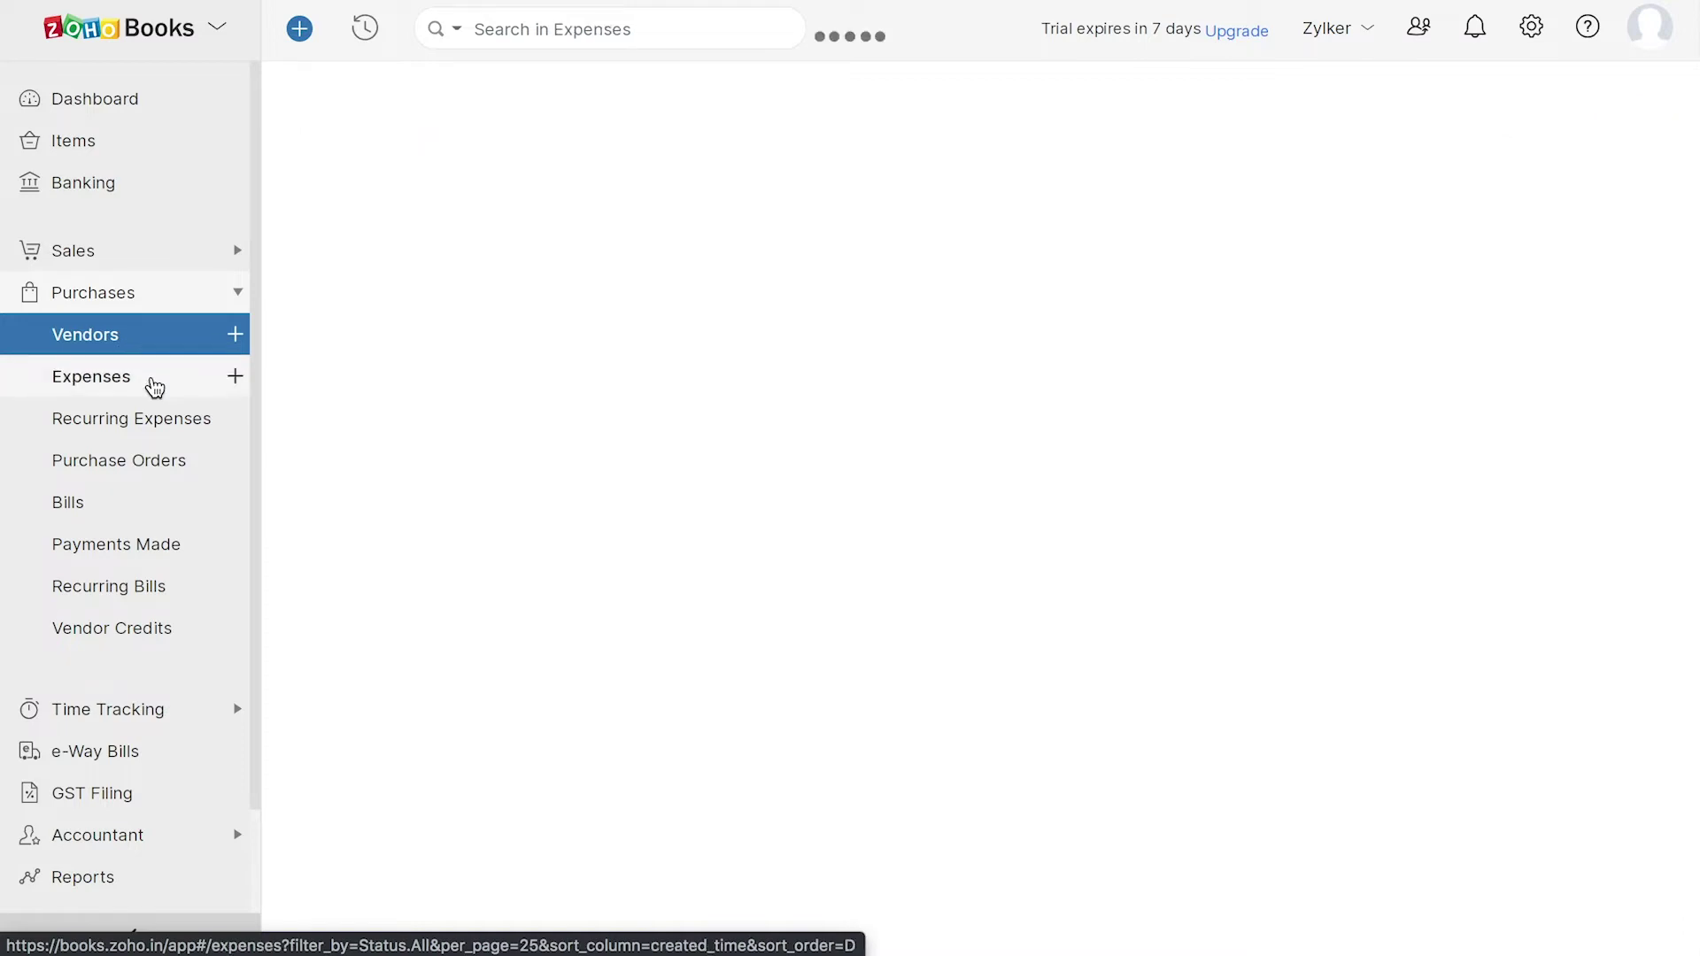
click(182, 427)
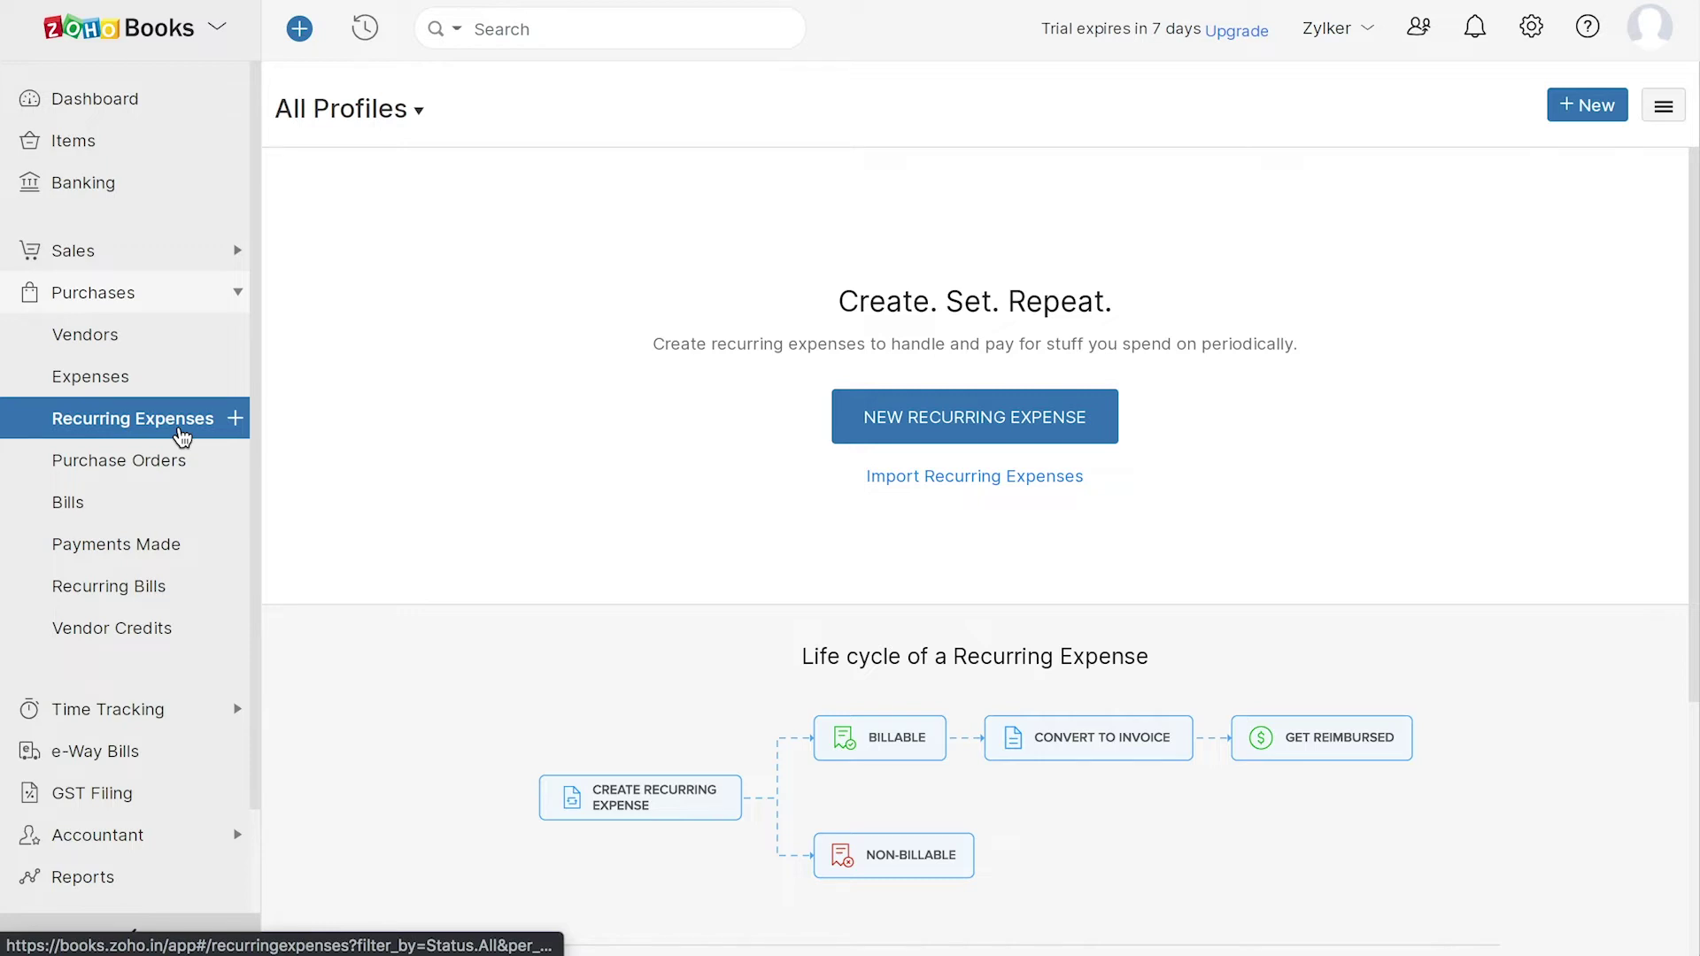
click(175, 473)
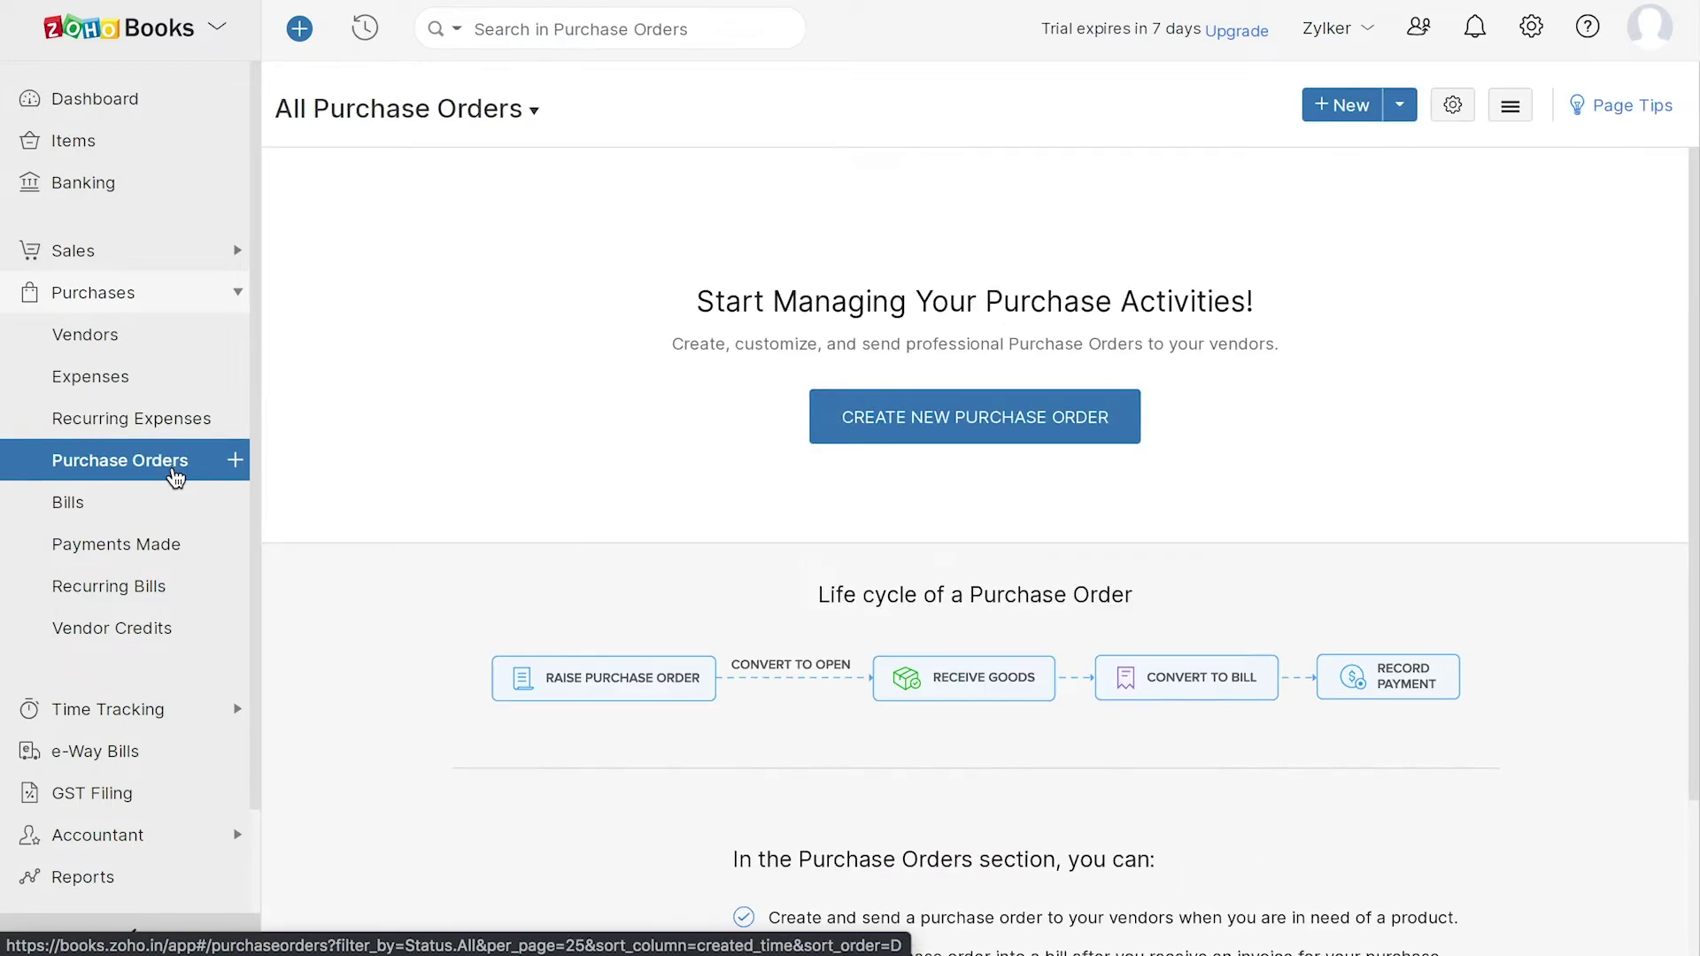
click(98, 504)
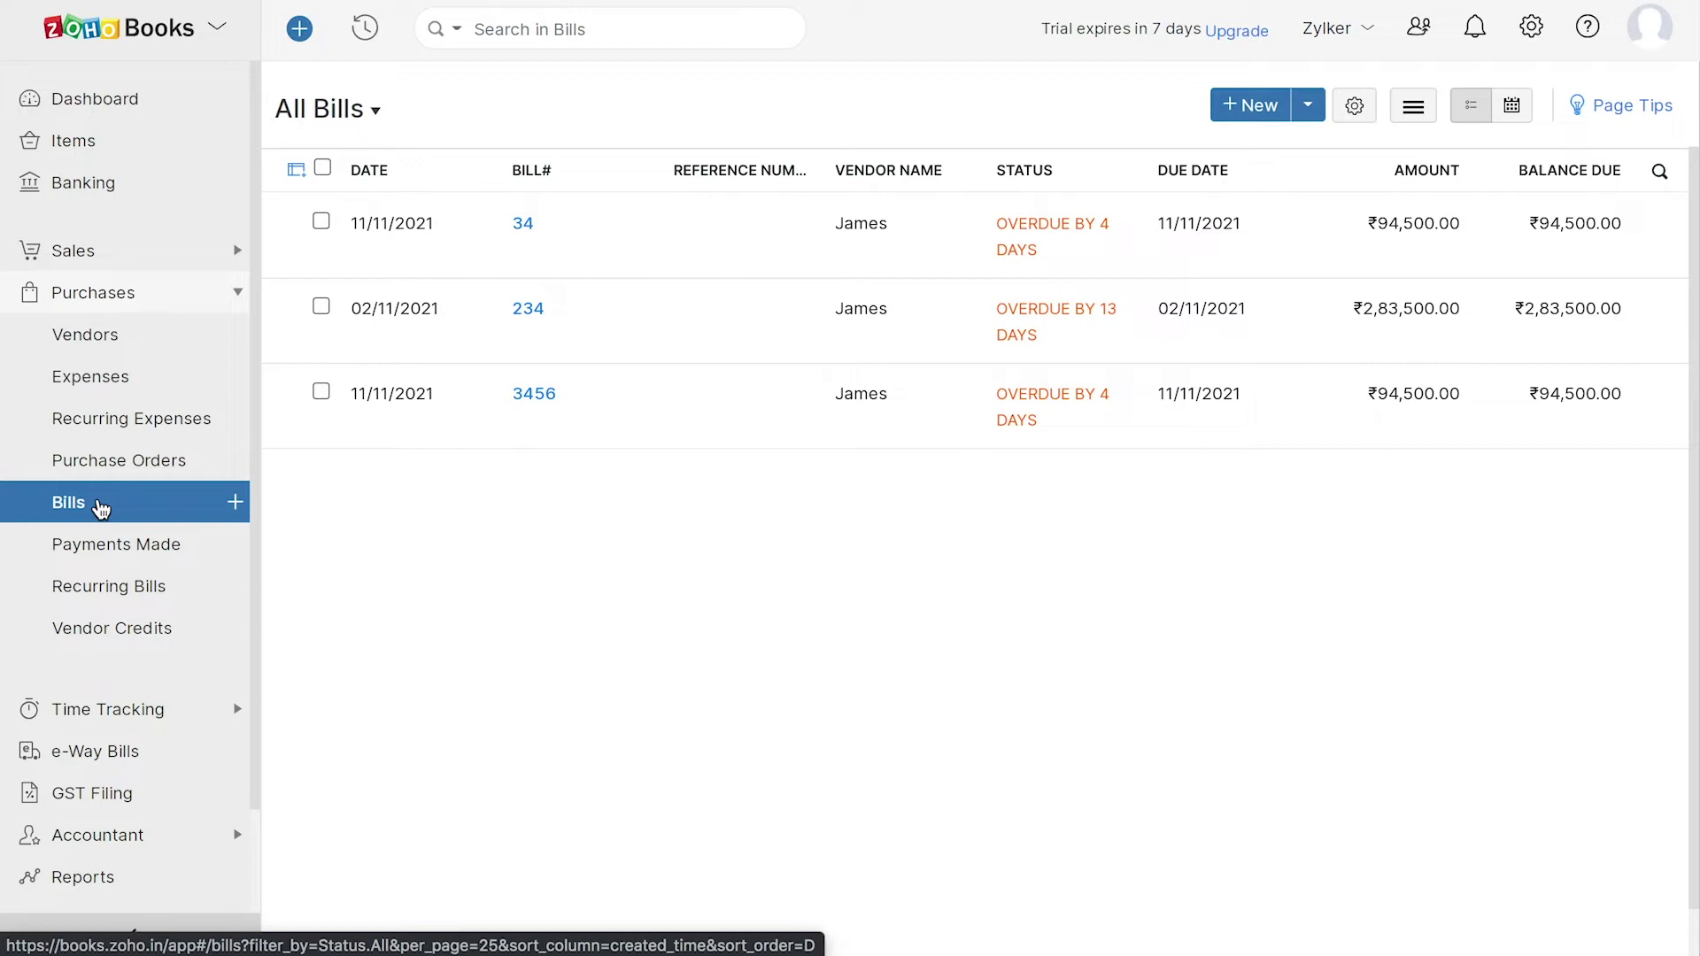
click(139, 554)
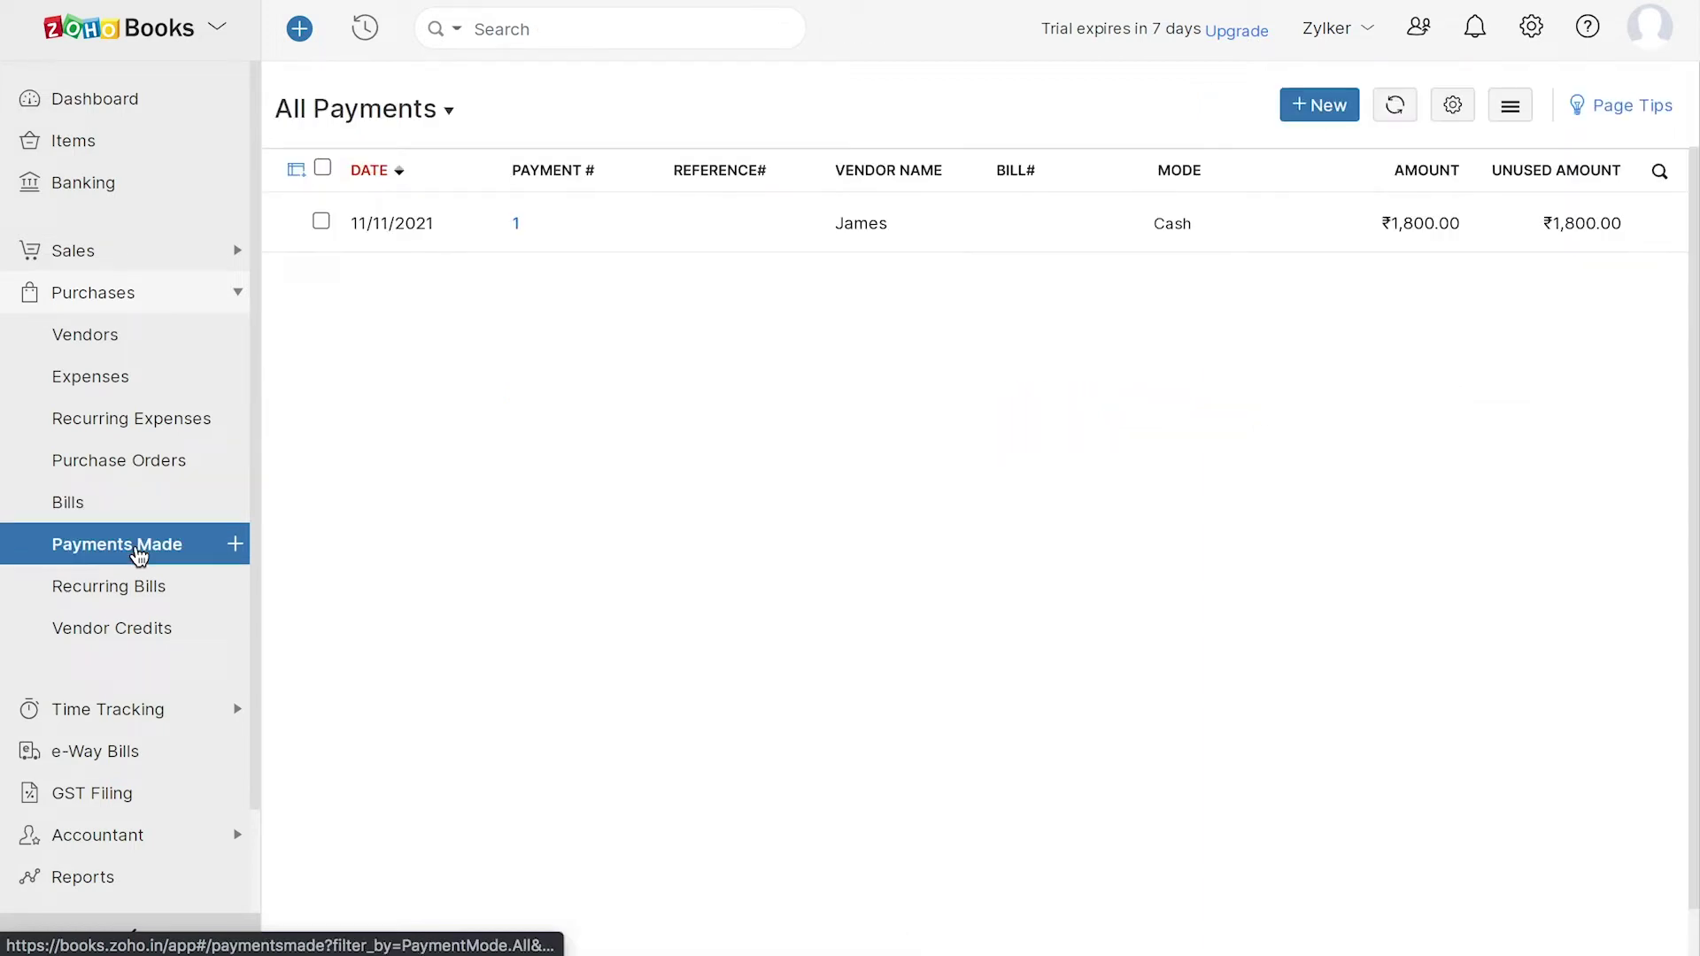
click(187, 595)
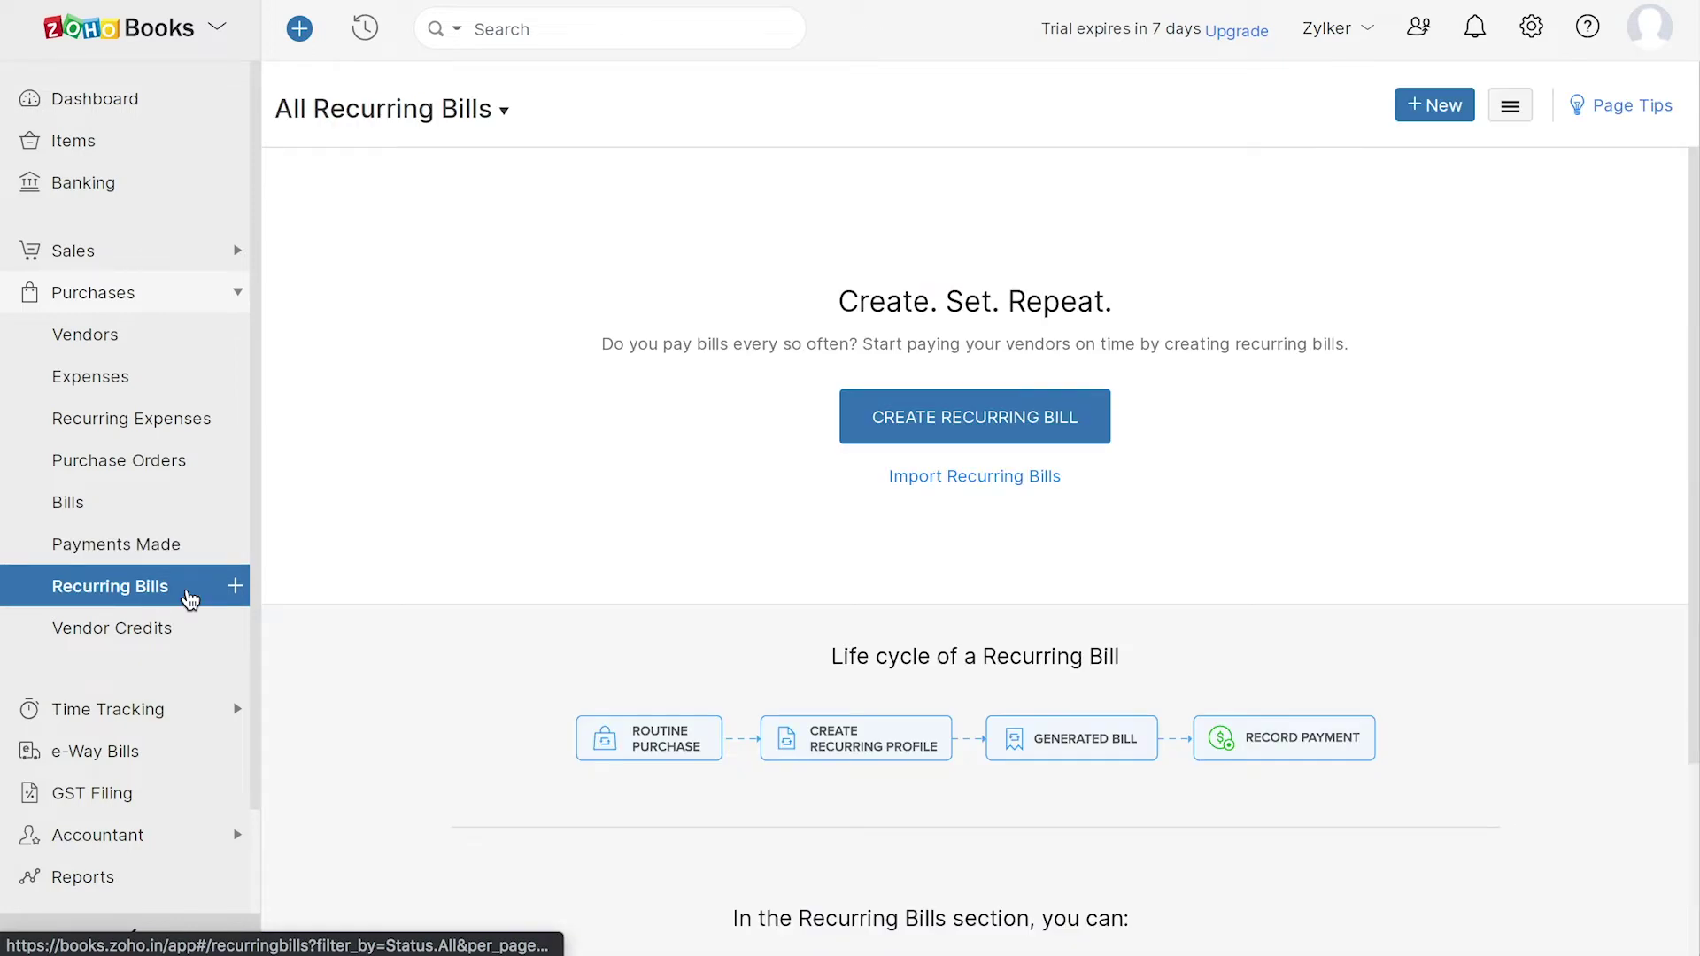
click(155, 634)
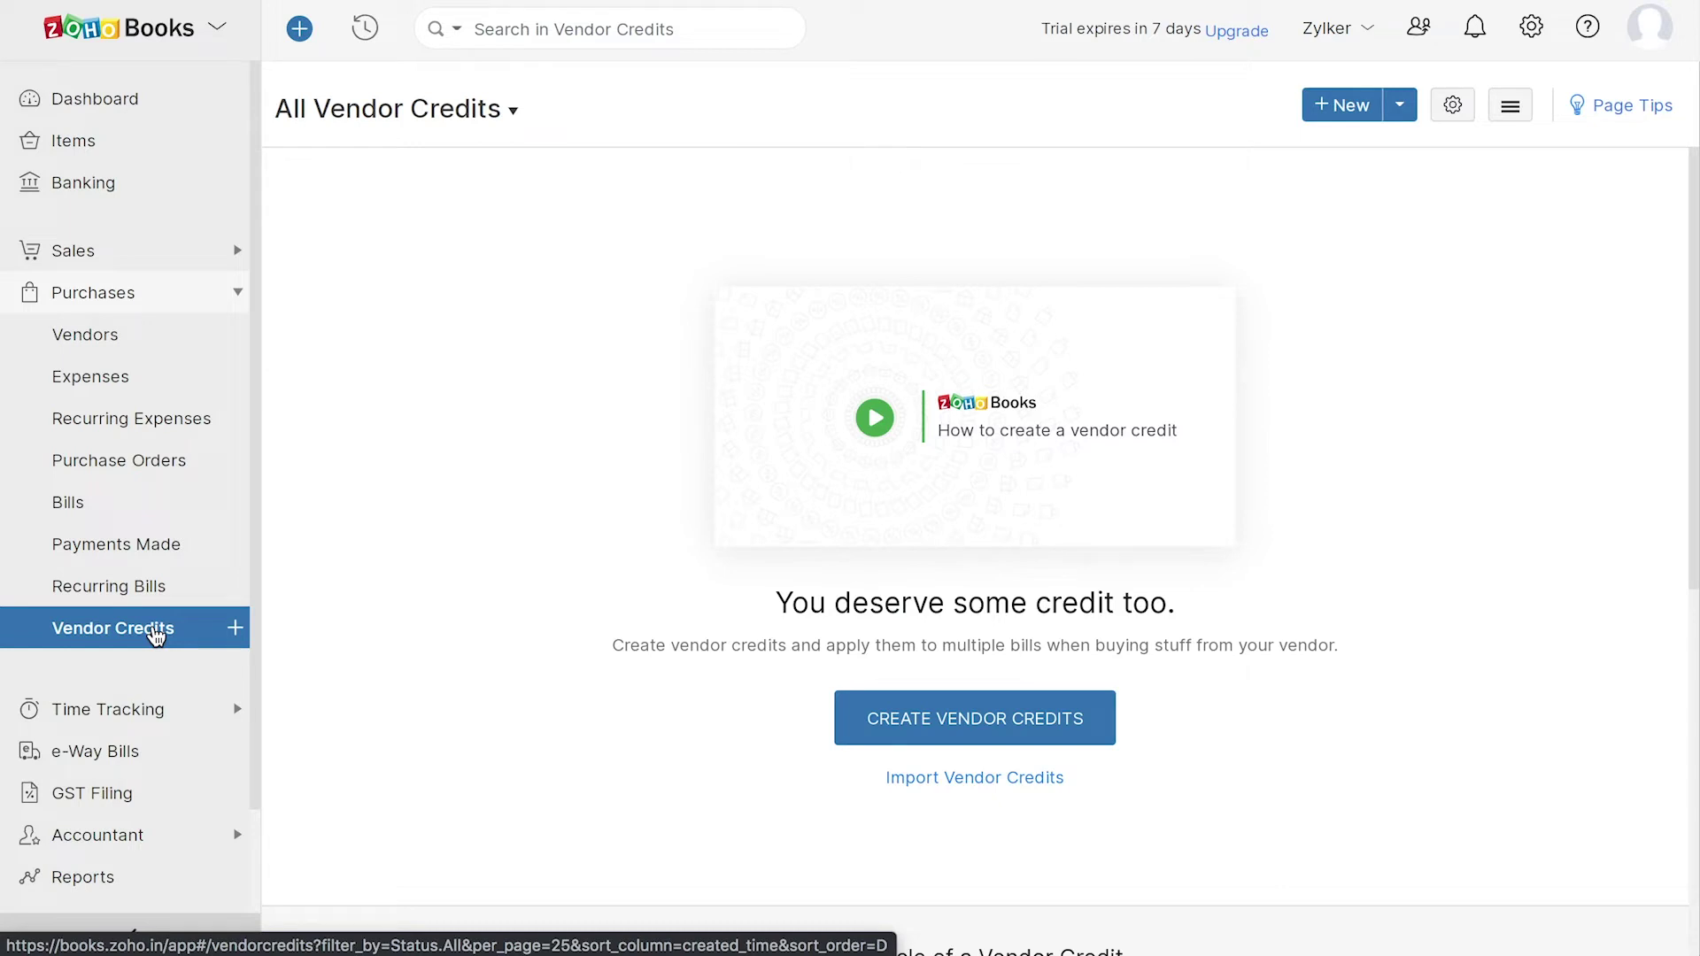
- View the Projects and Timesheet pages under Time Tracking
click(141, 713)
click(95, 412)
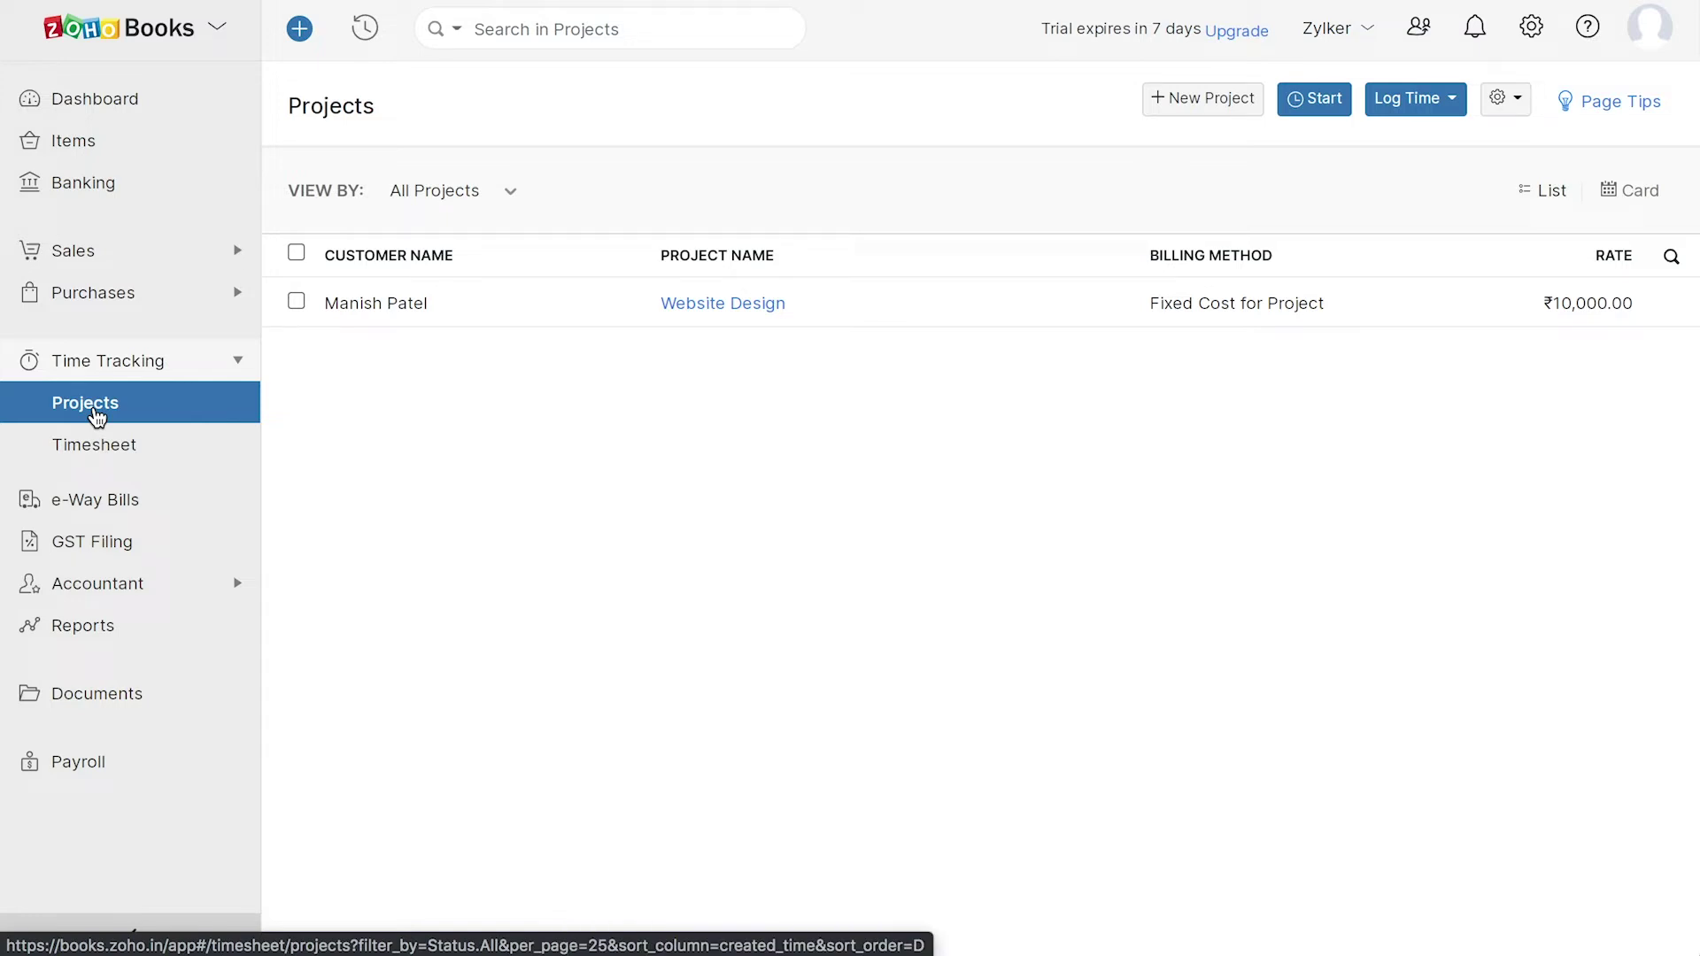
click(147, 448)
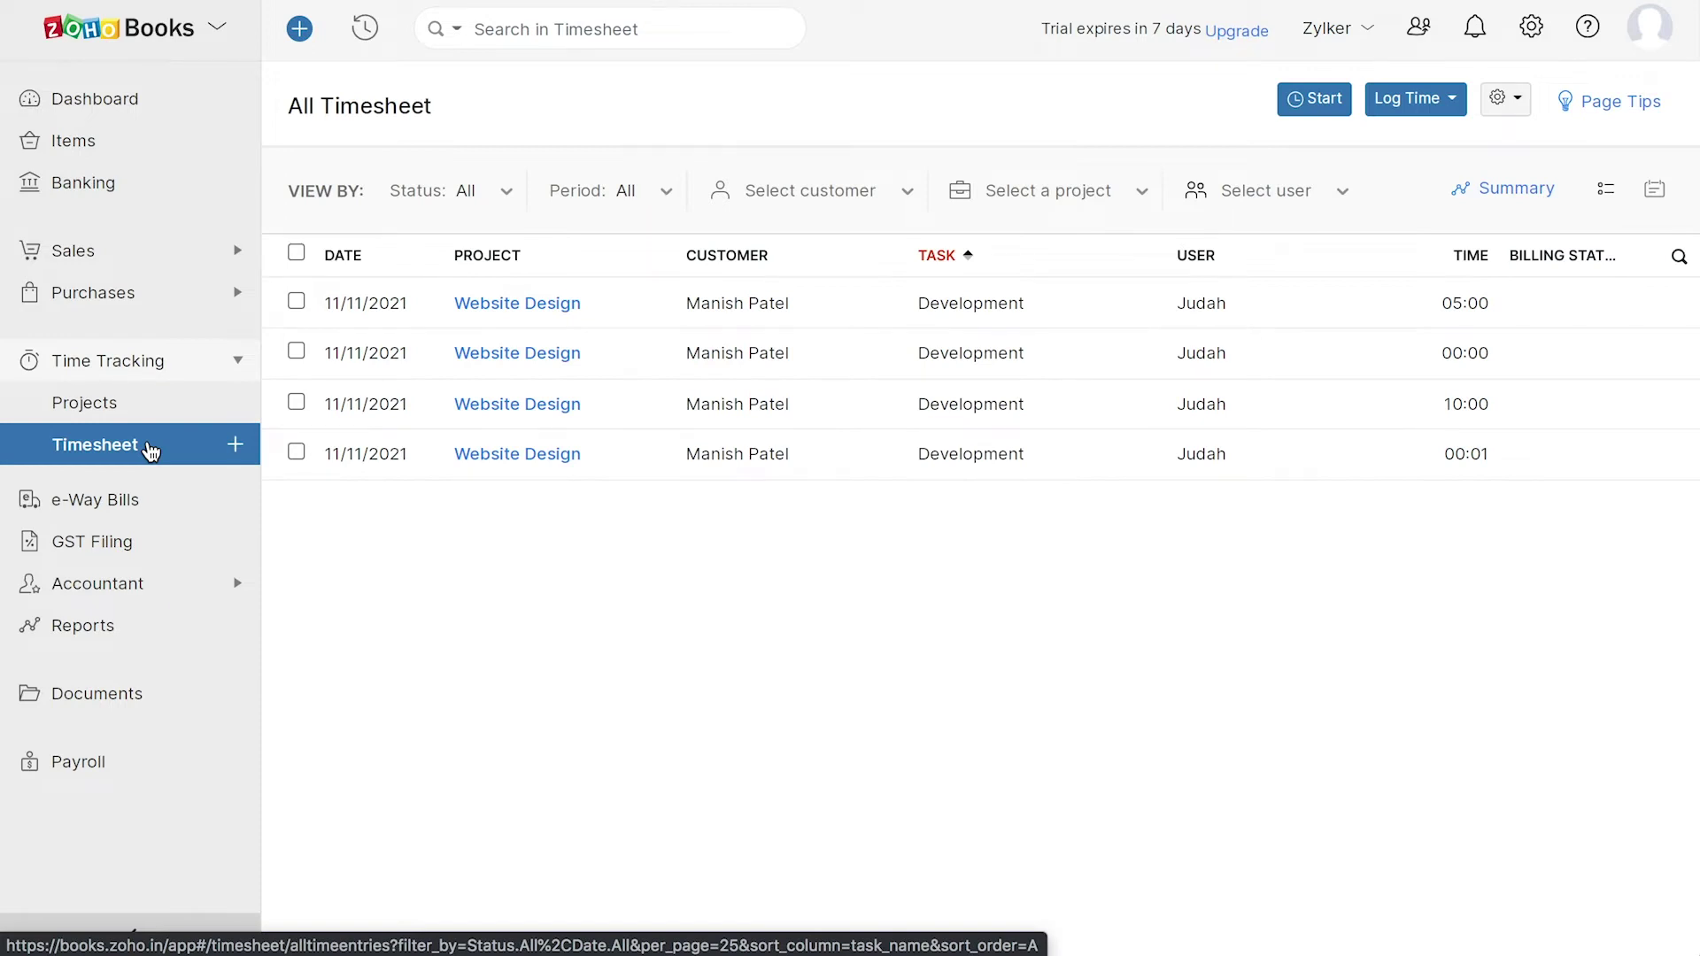
- Check the e-Way Bills page and its settings, then open the GST Filing summary
click(152, 502)
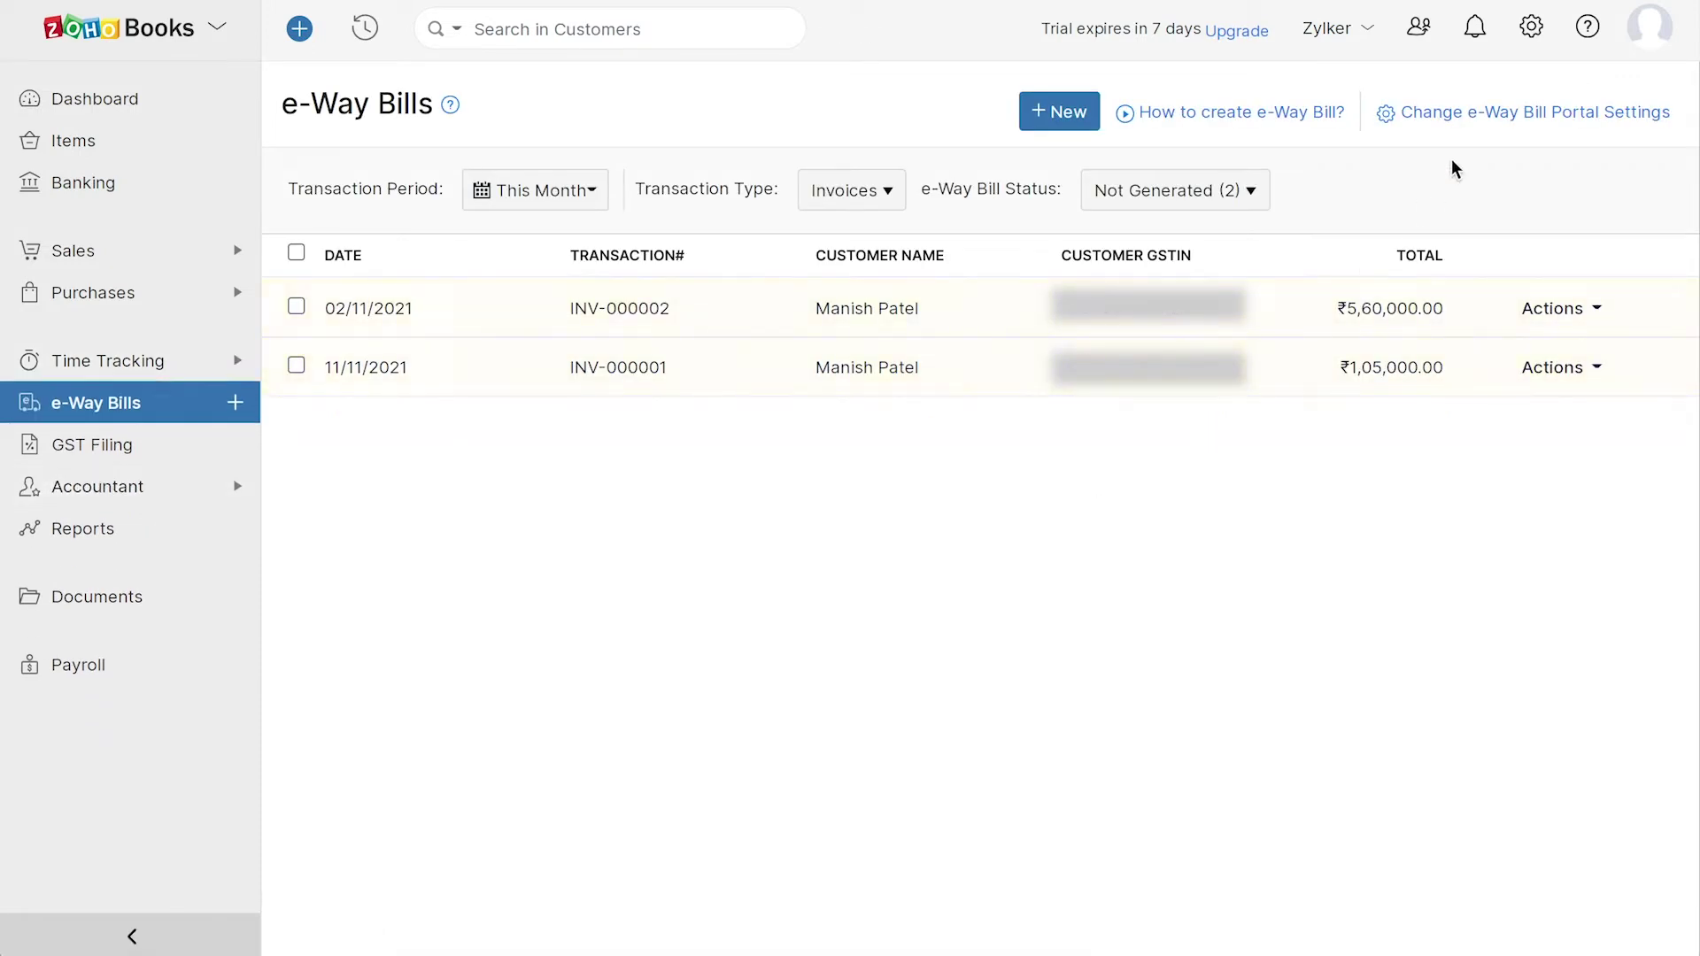
click(1530, 26)
click(1311, 589)
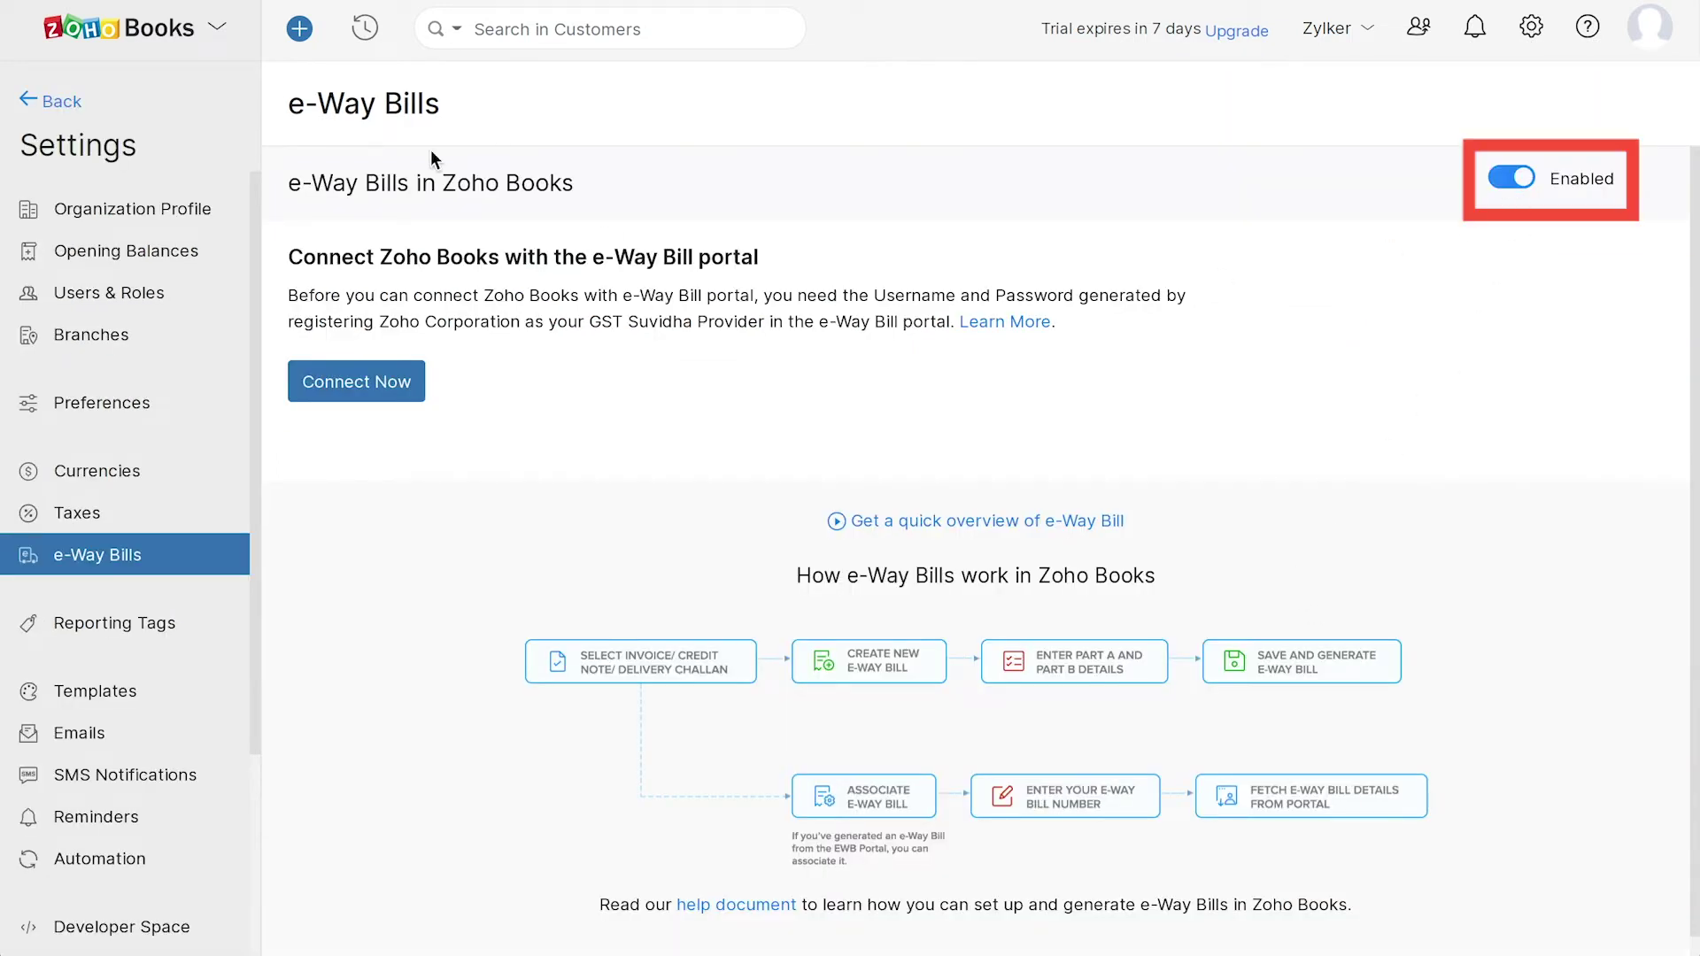
click(55, 101)
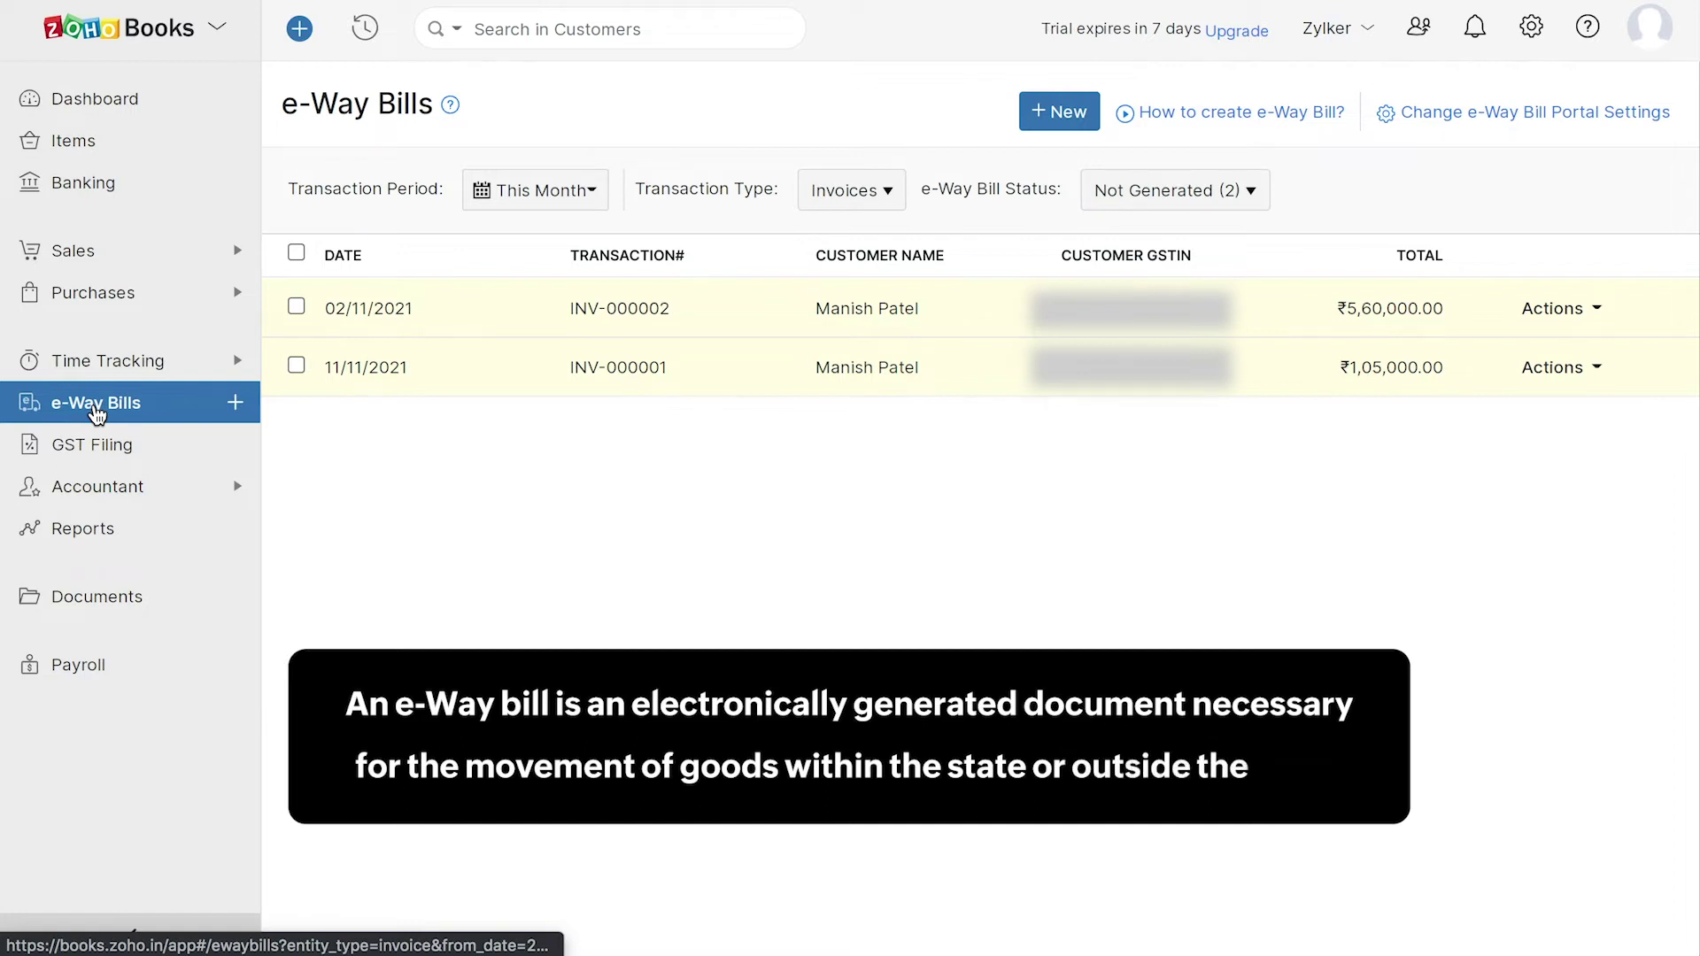
click(92, 461)
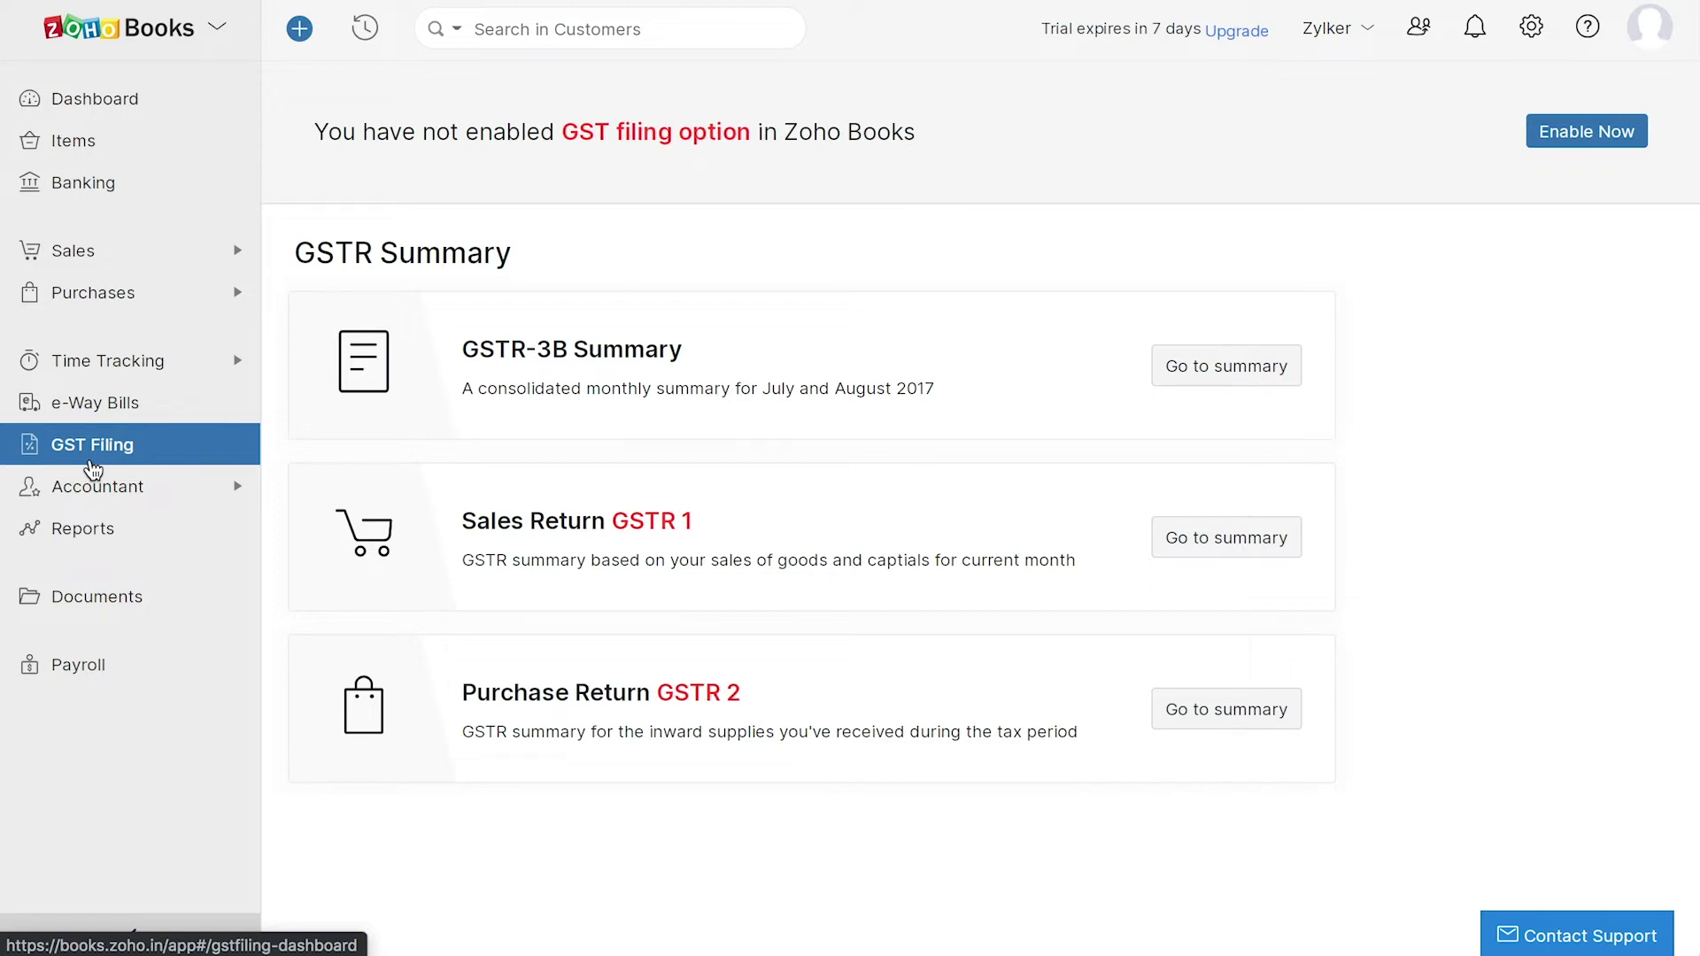
- Browse Manual Journals, Bulk Update, Currency Adjustments, Chart of Accounts and Budgets, ending on Transaction Locking
click(93, 476)
click(140, 544)
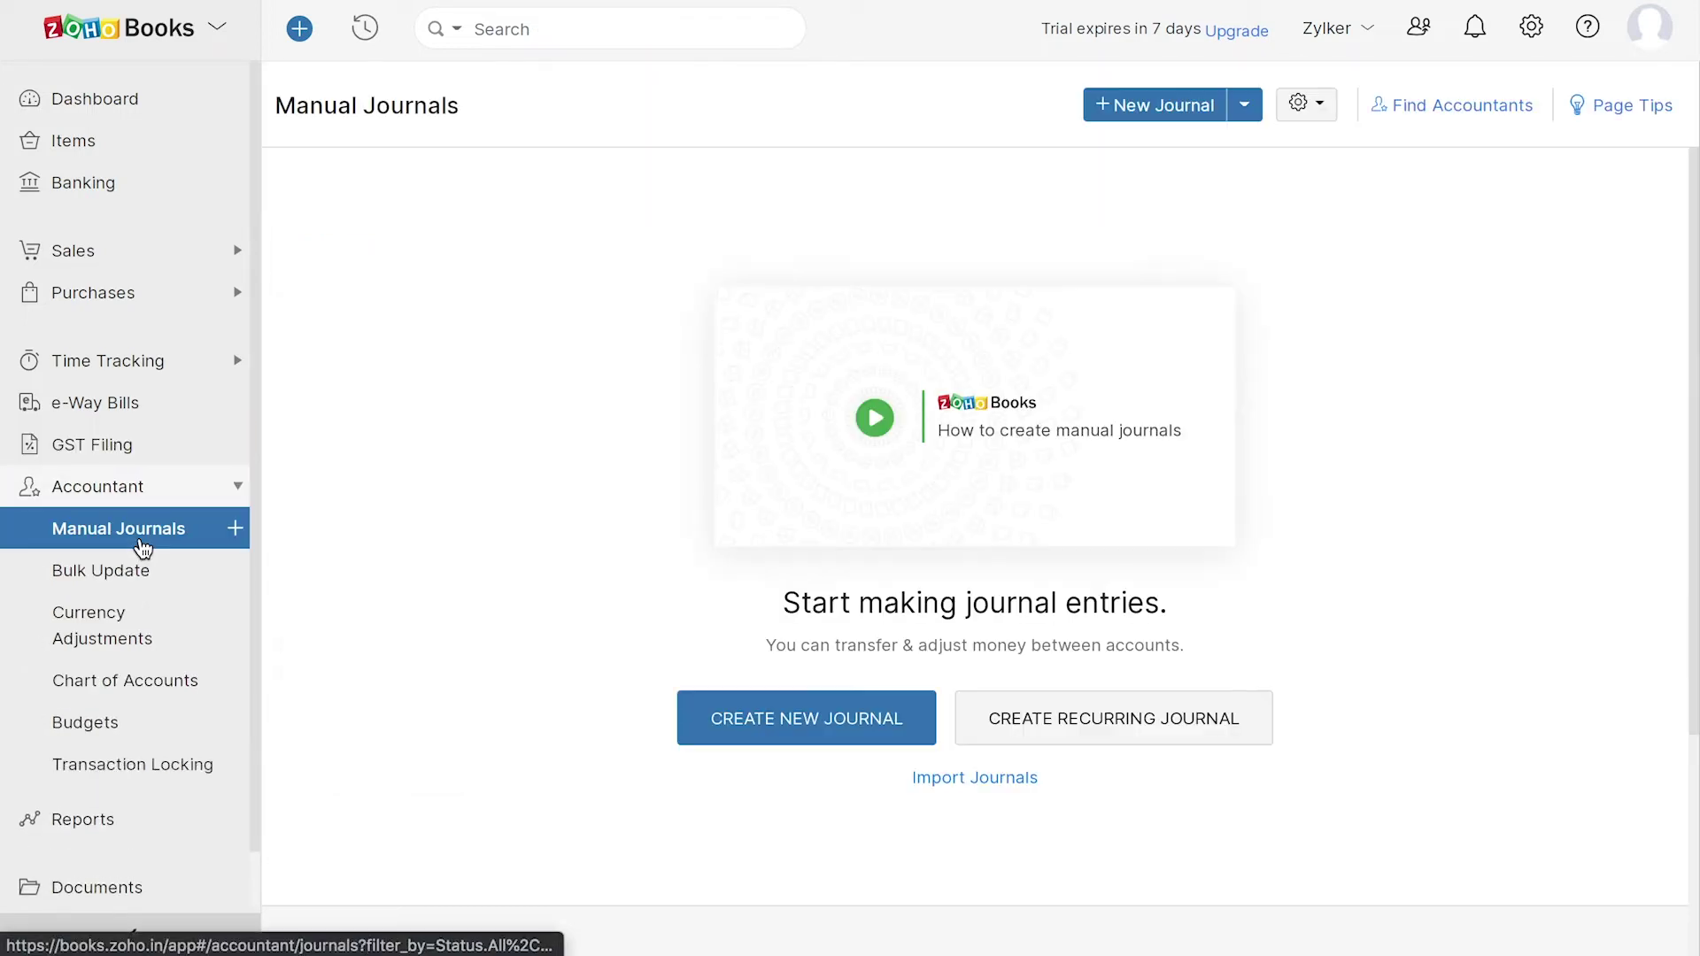
click(137, 576)
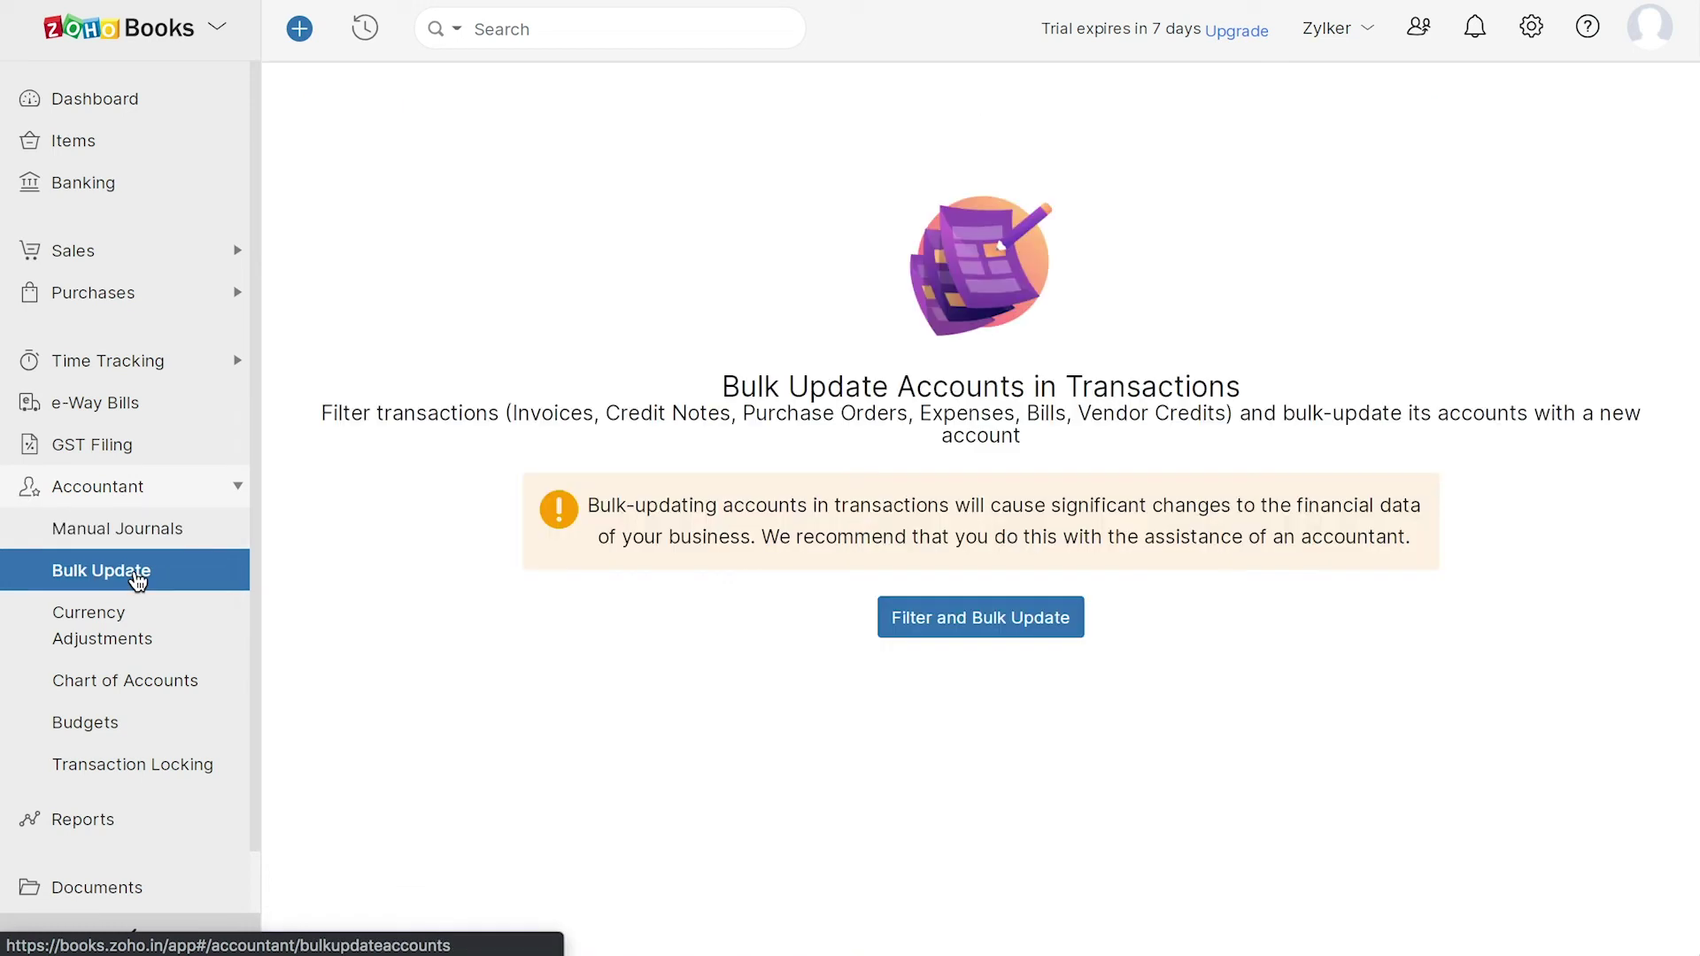
click(137, 638)
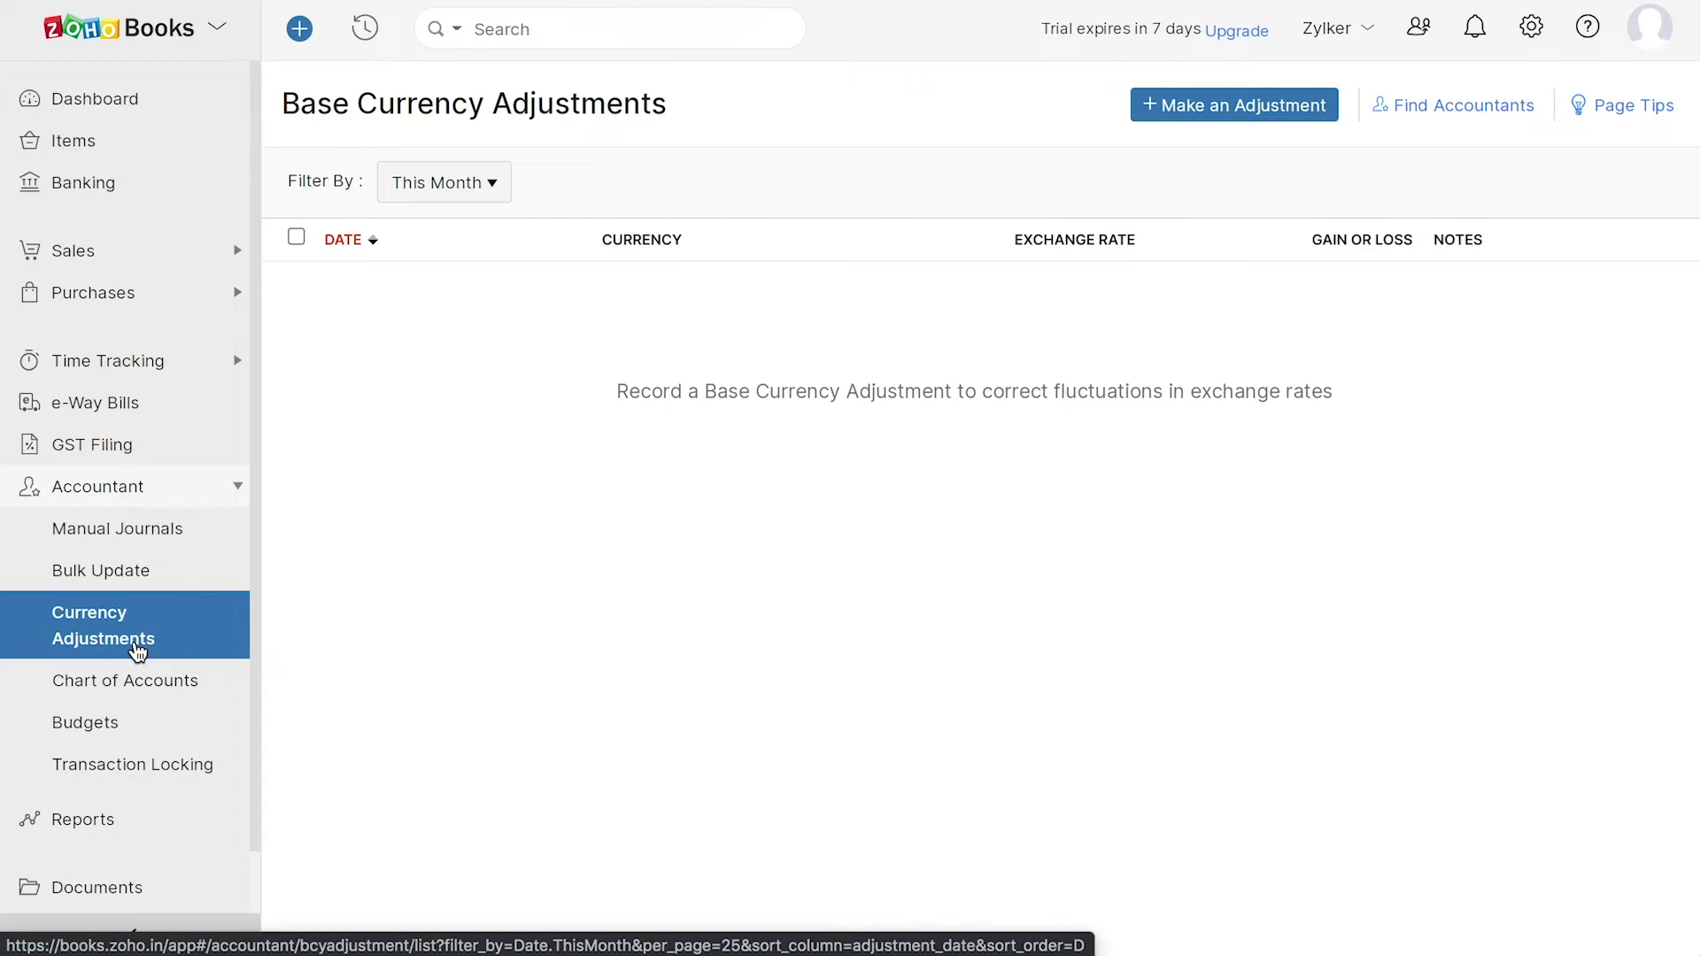
click(157, 687)
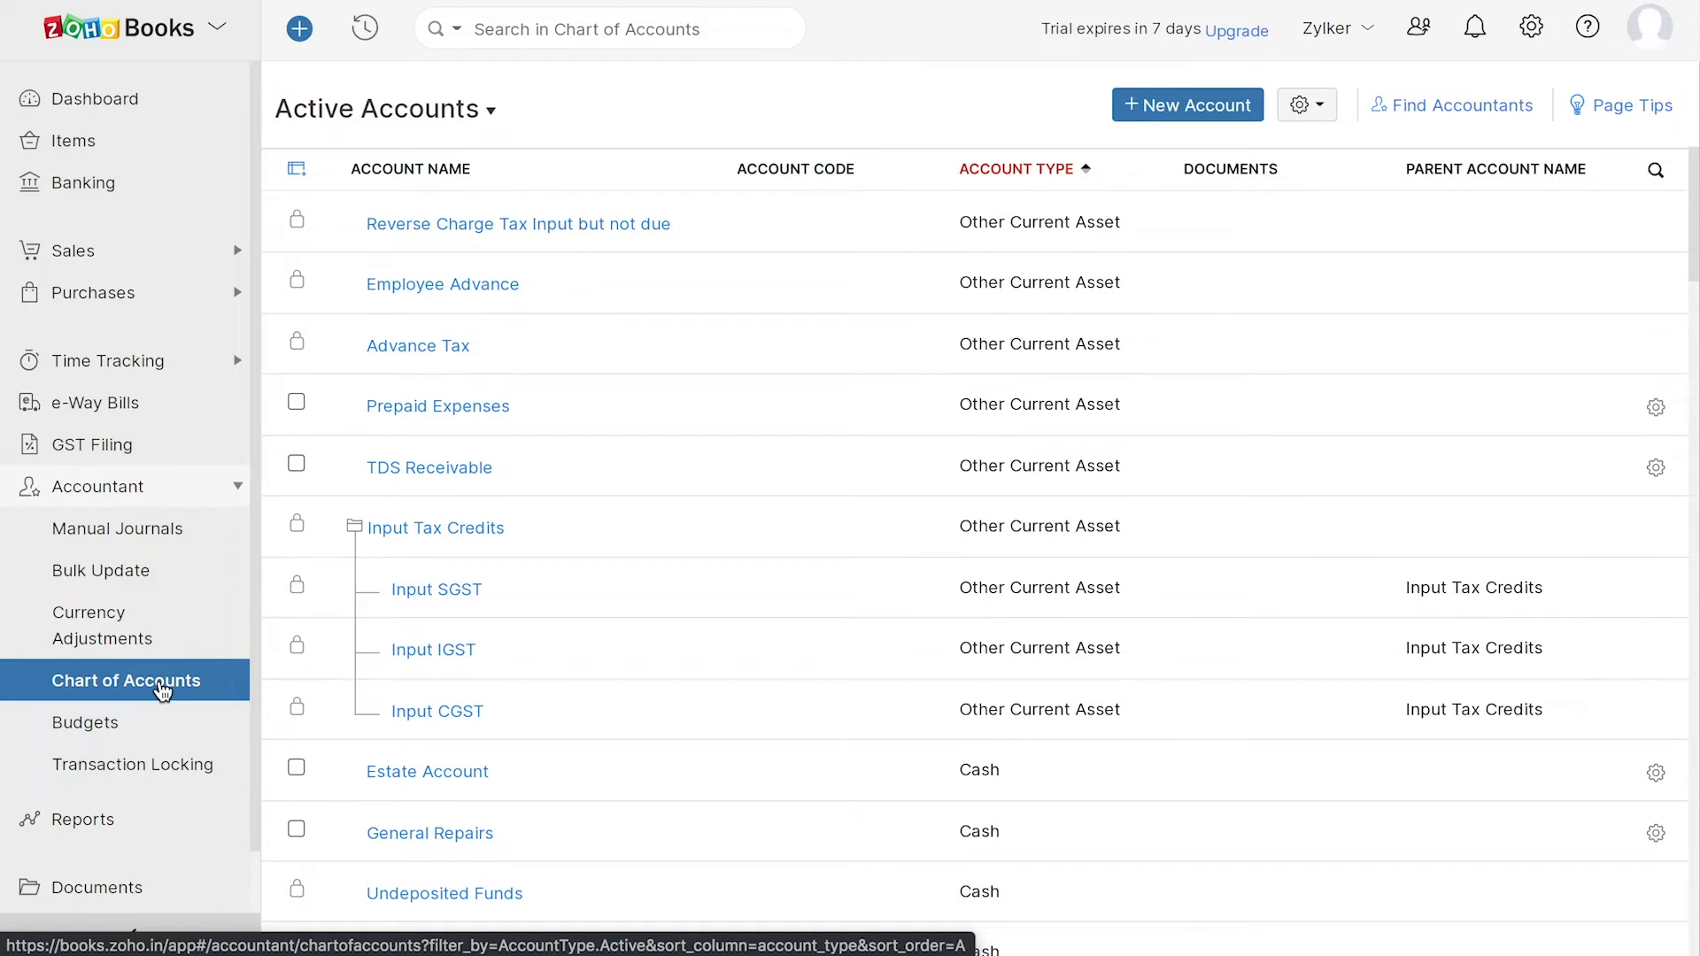
click(145, 730)
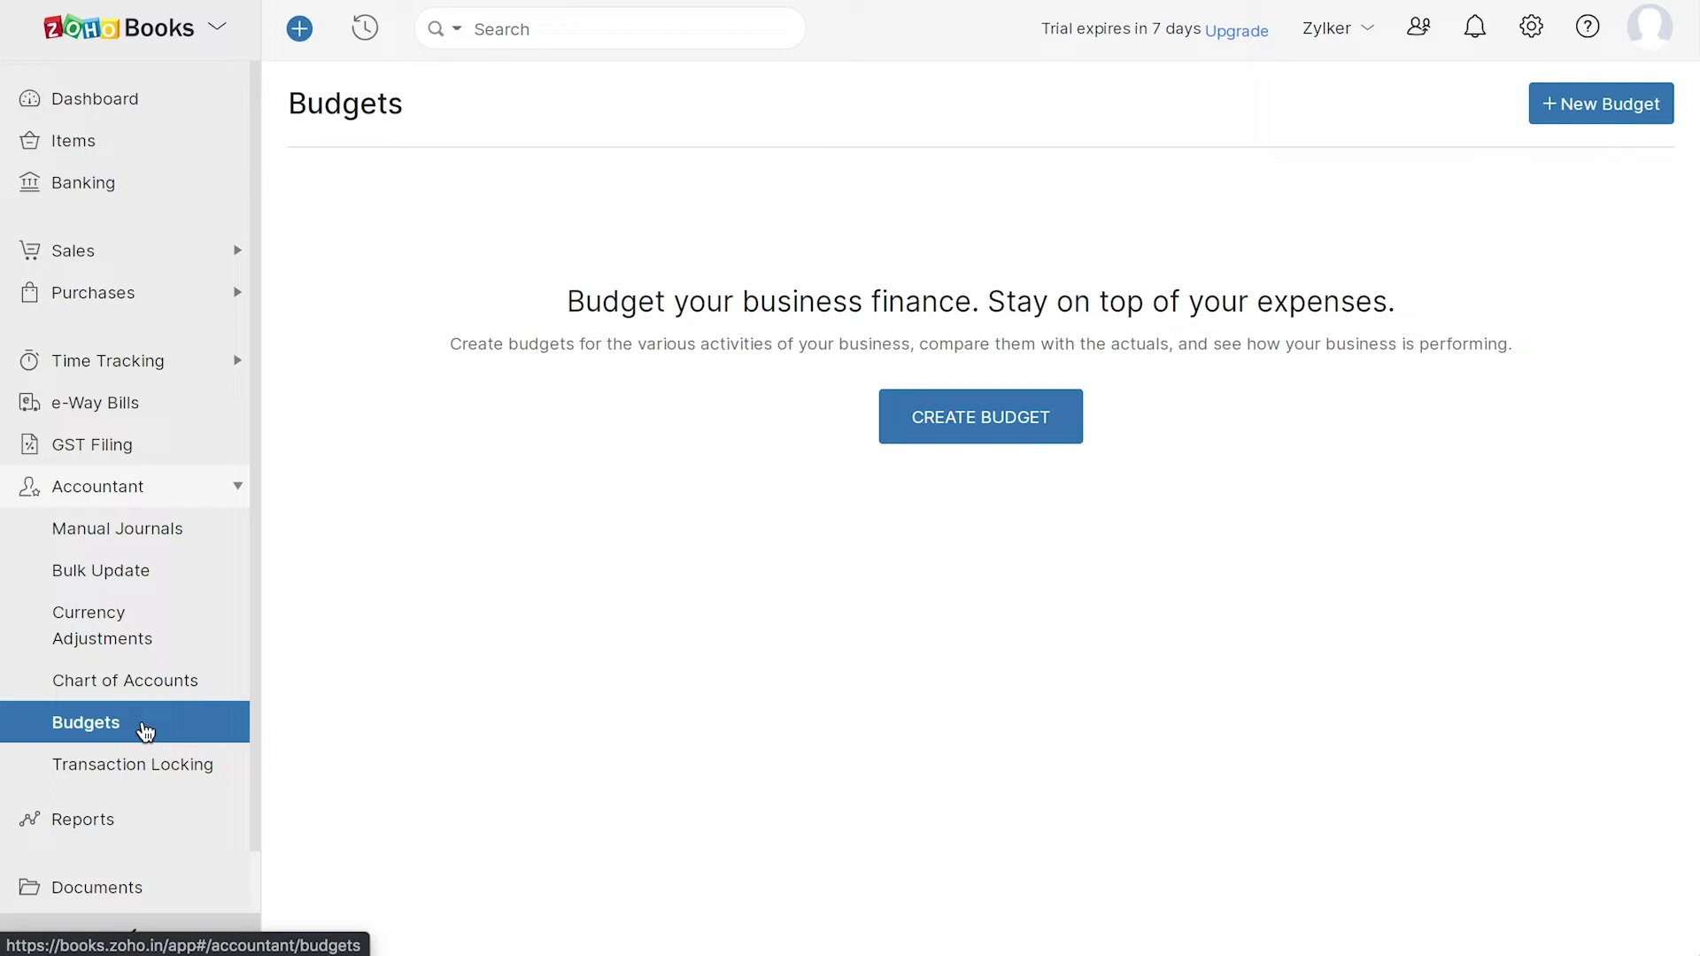
click(178, 768)
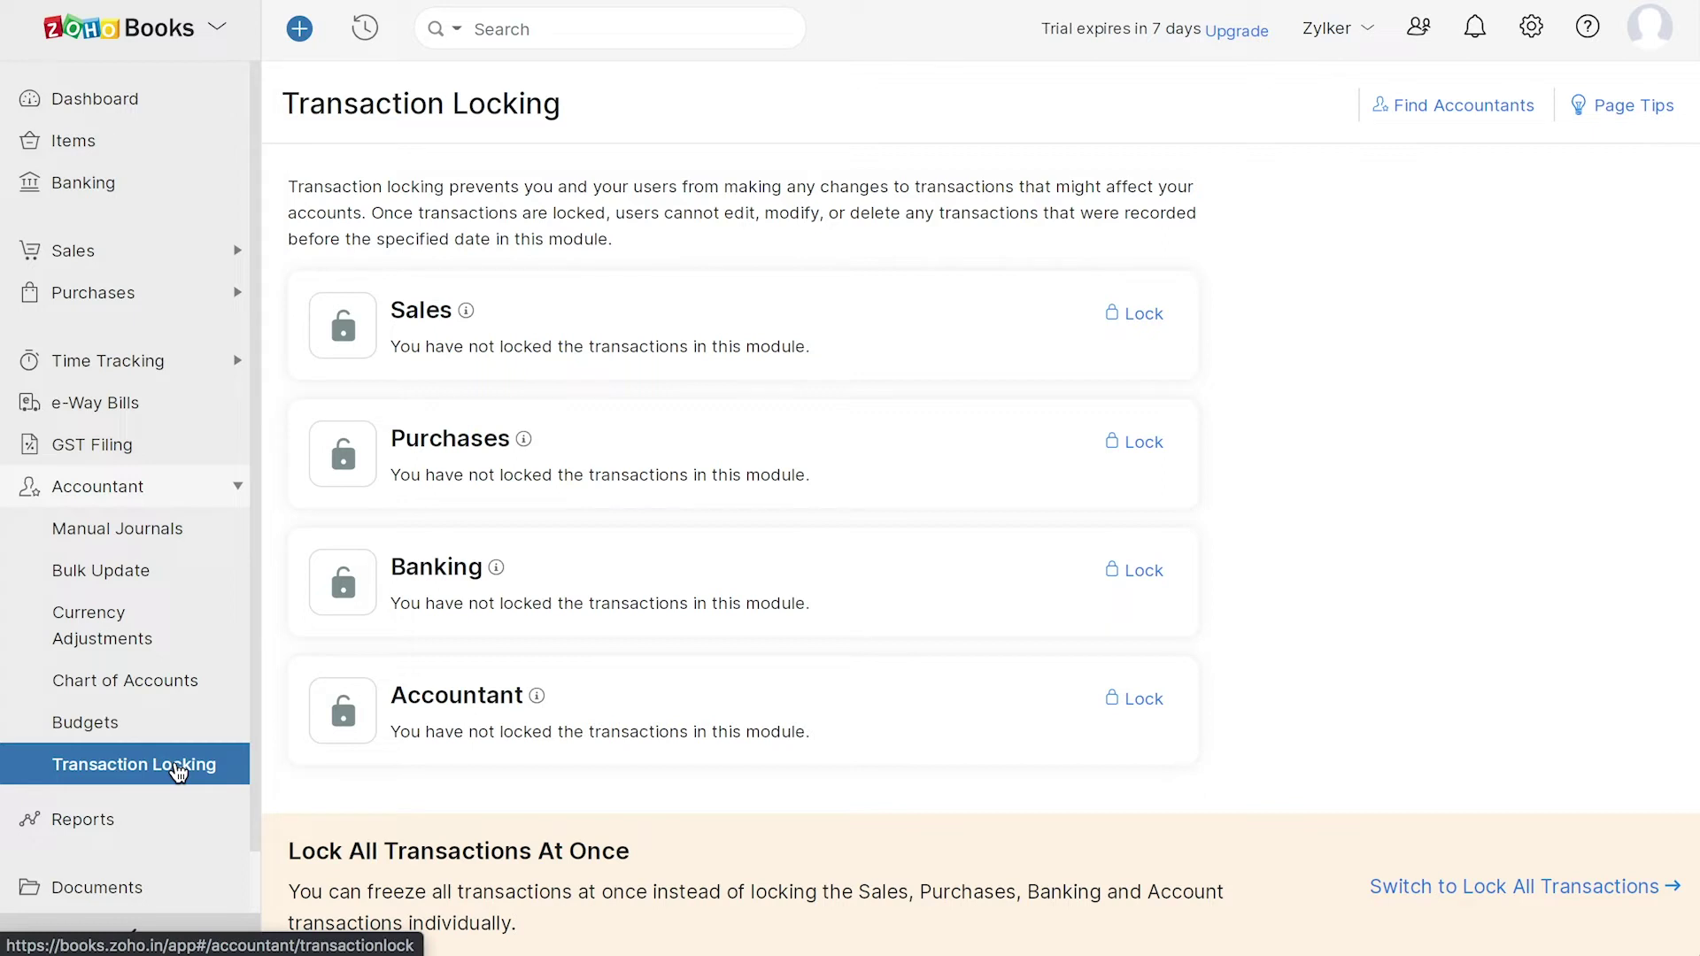
- Open the Tax Summary report for 01/11/2021–30/11/2021 from Reports and view its export formats
click(82, 819)
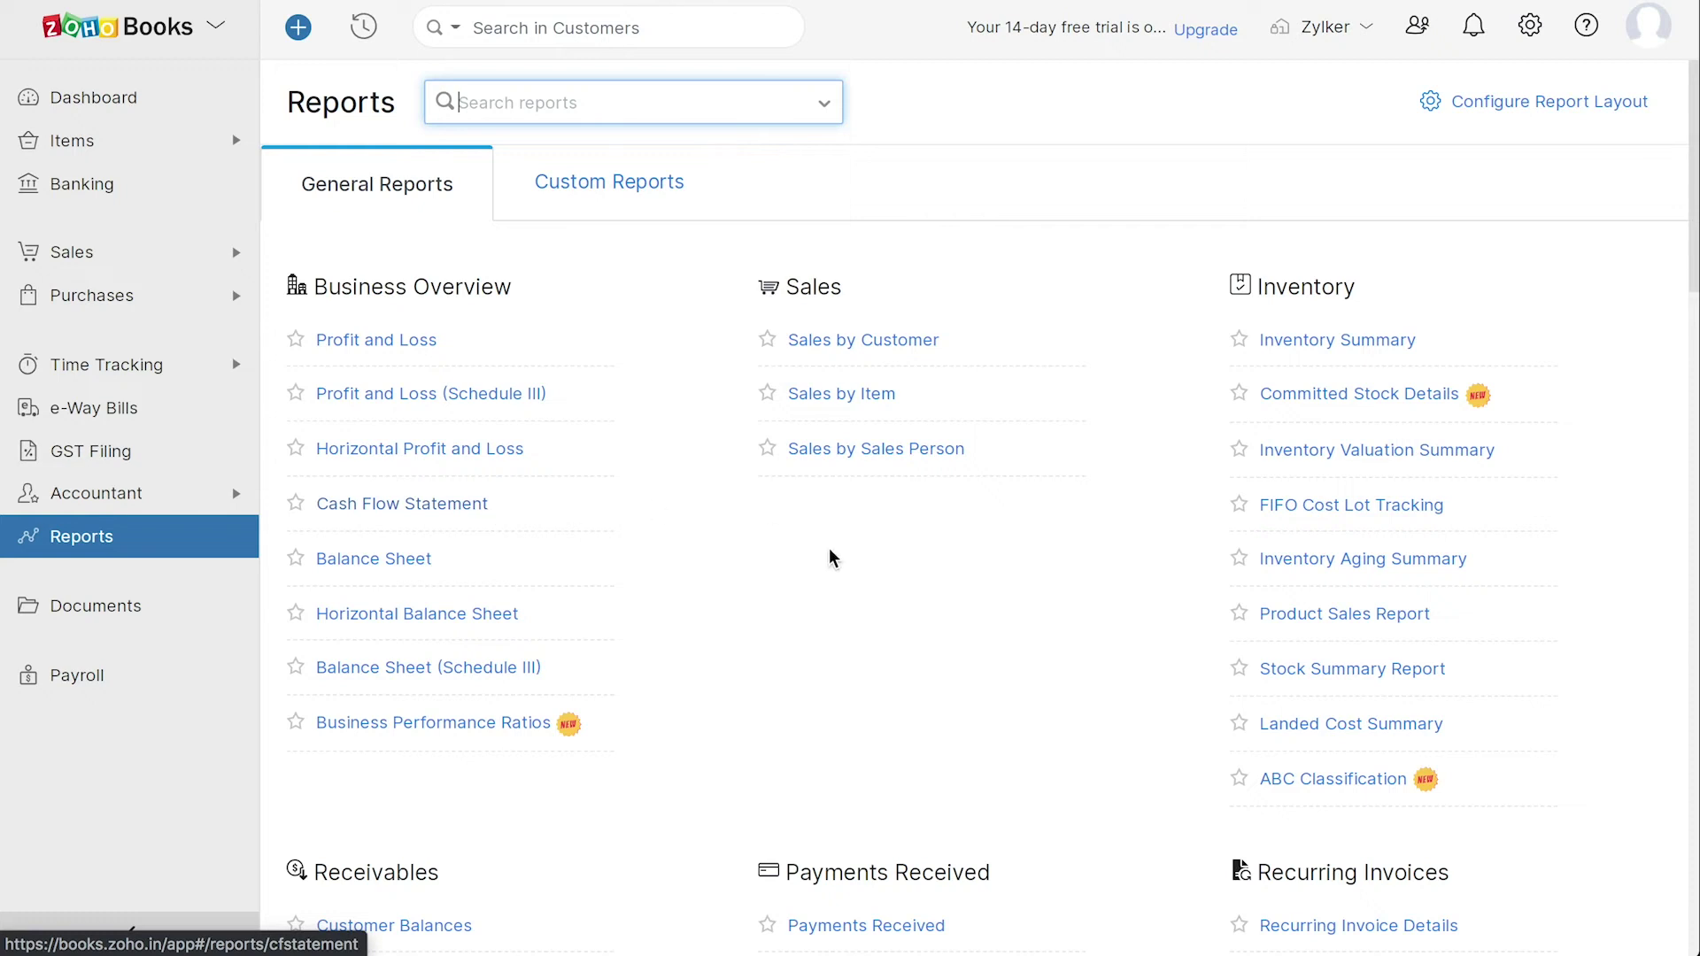
scroll(1005, 710, down, 10)
scroll(1007, 711, down, 1)
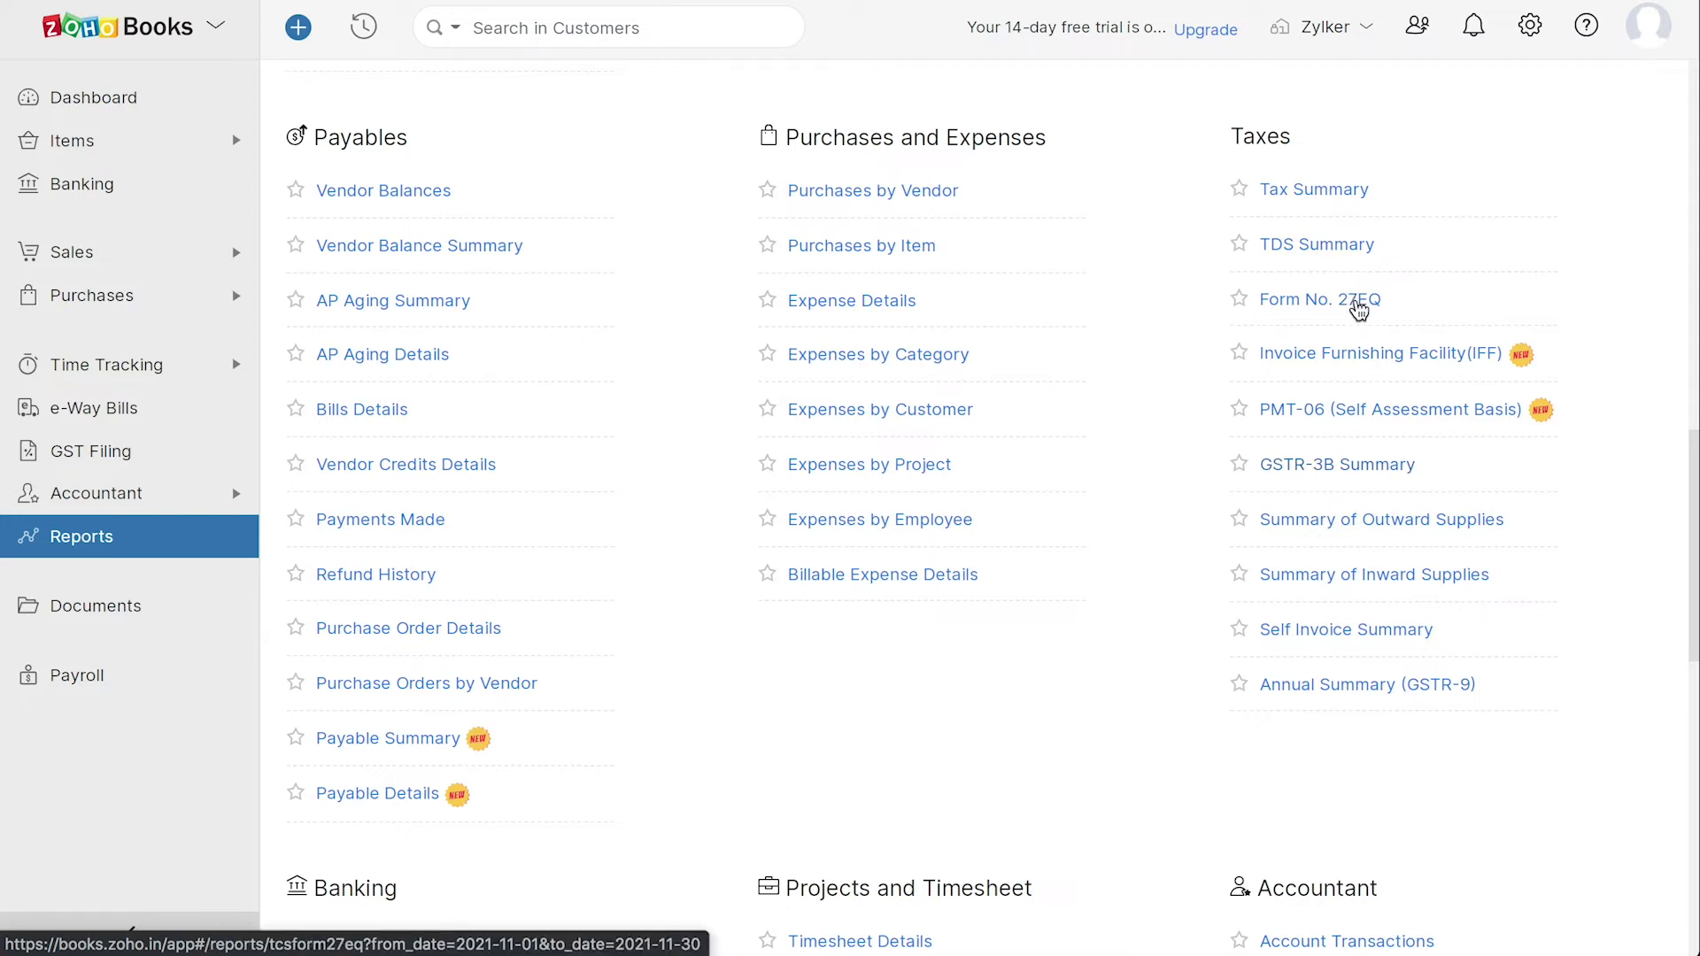
click(1341, 191)
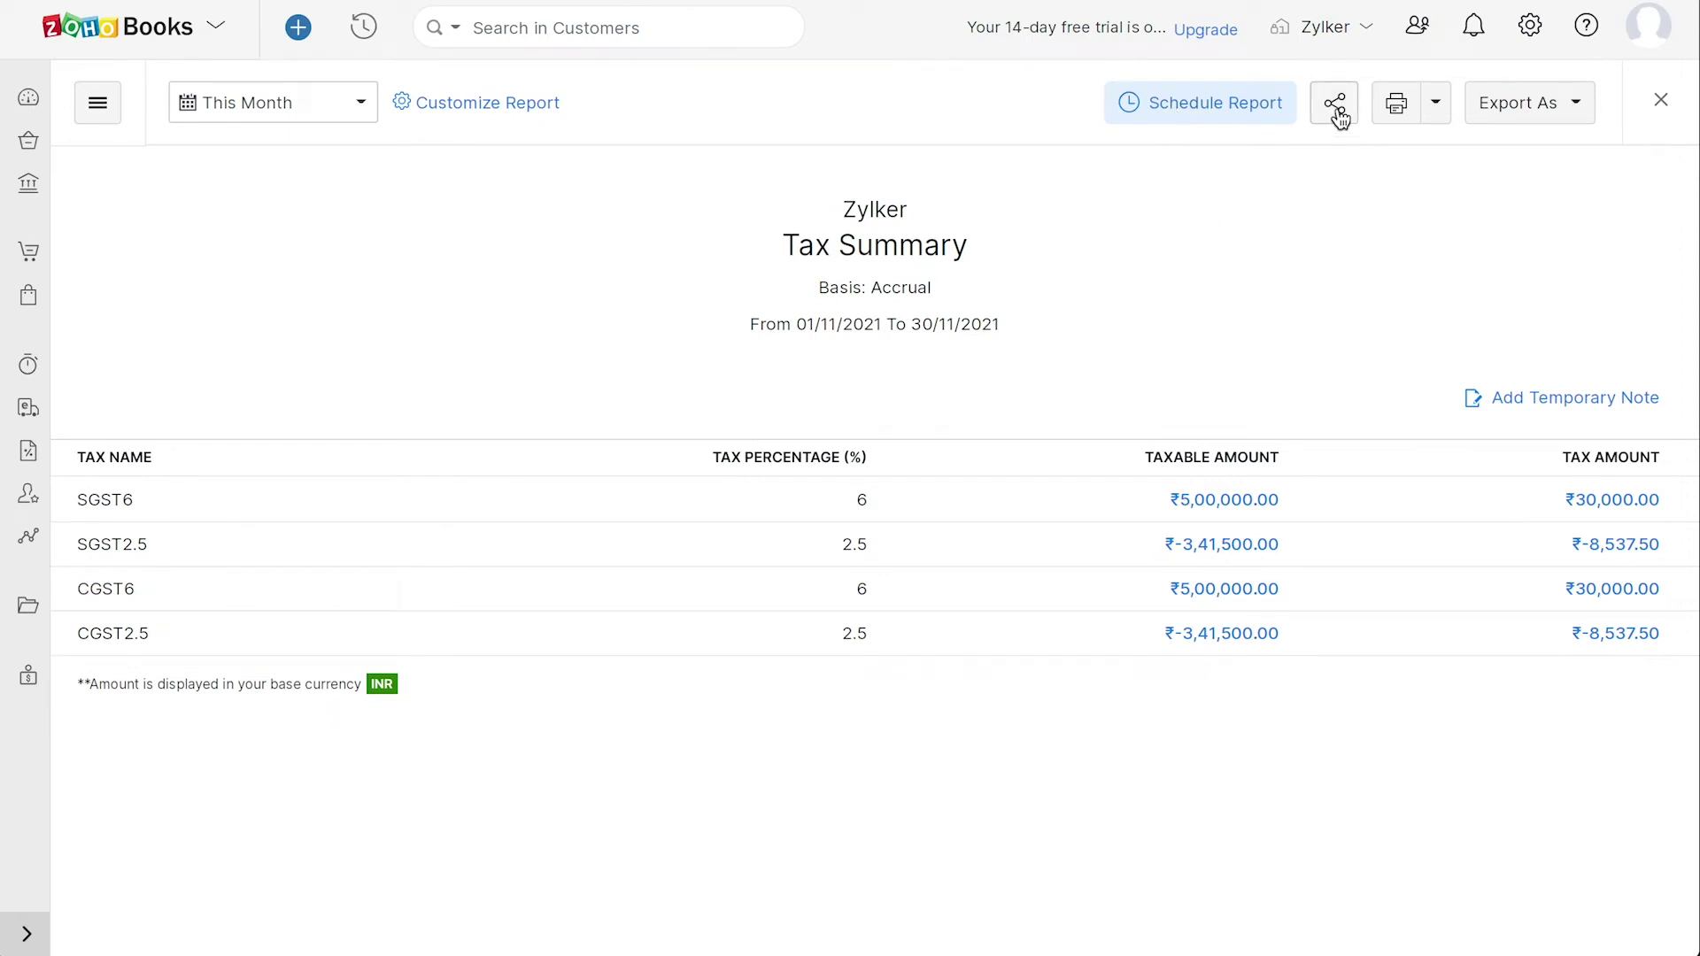
click(1573, 105)
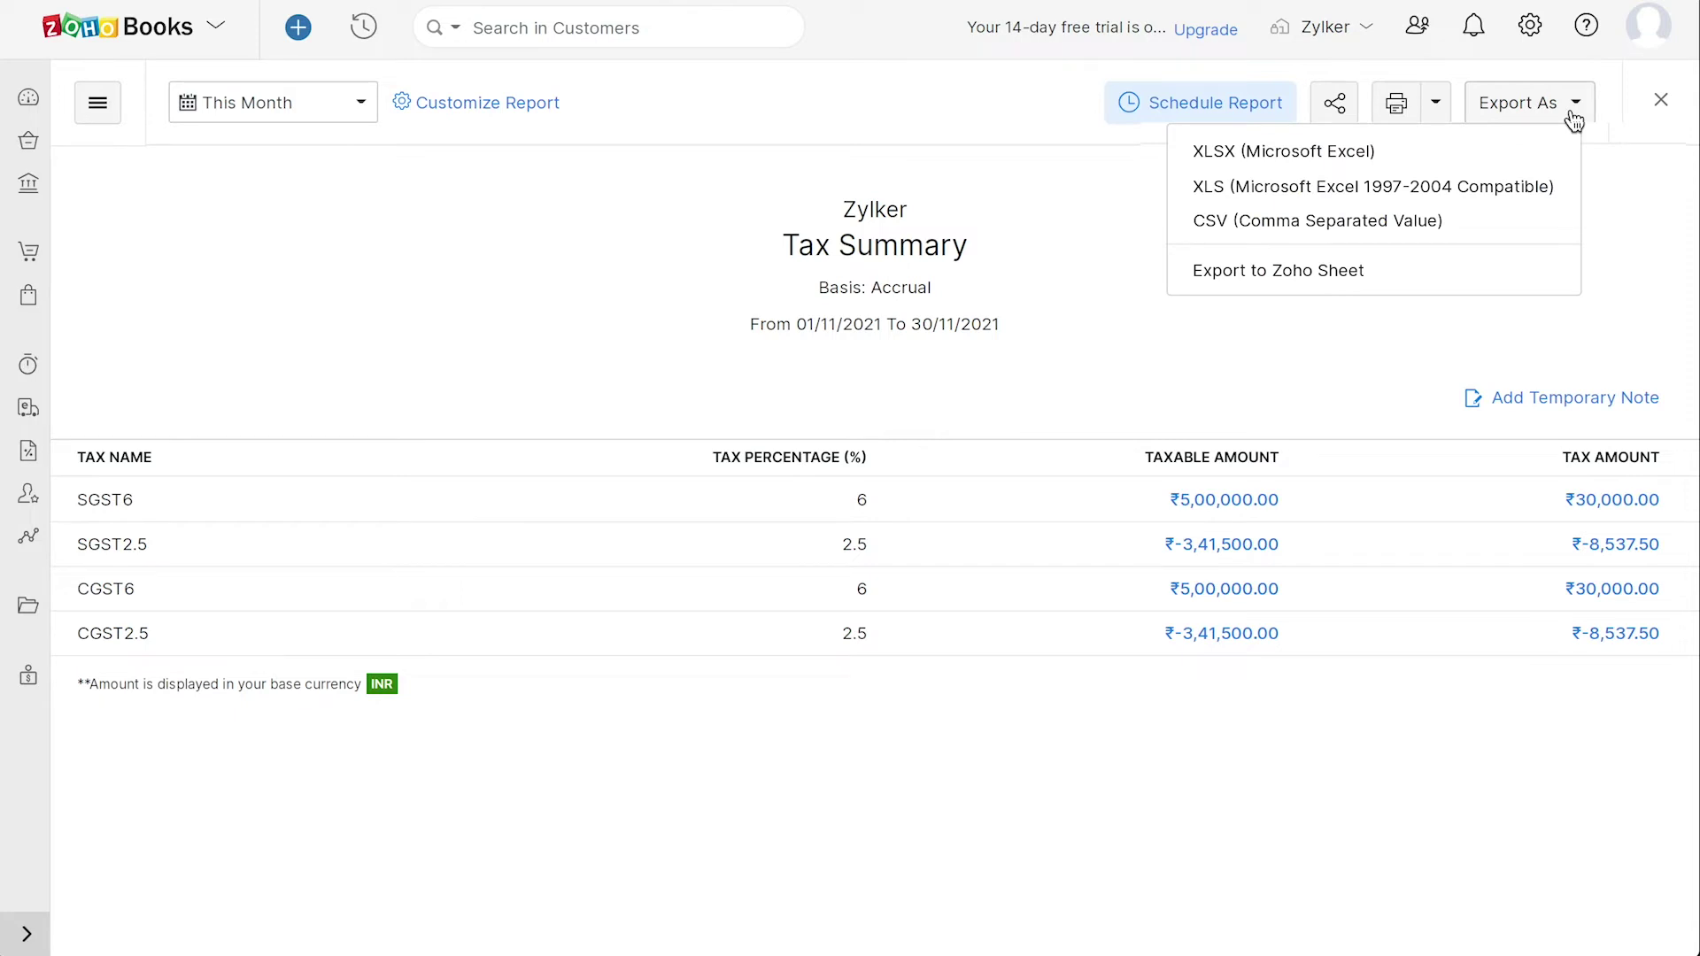
click(29, 607)
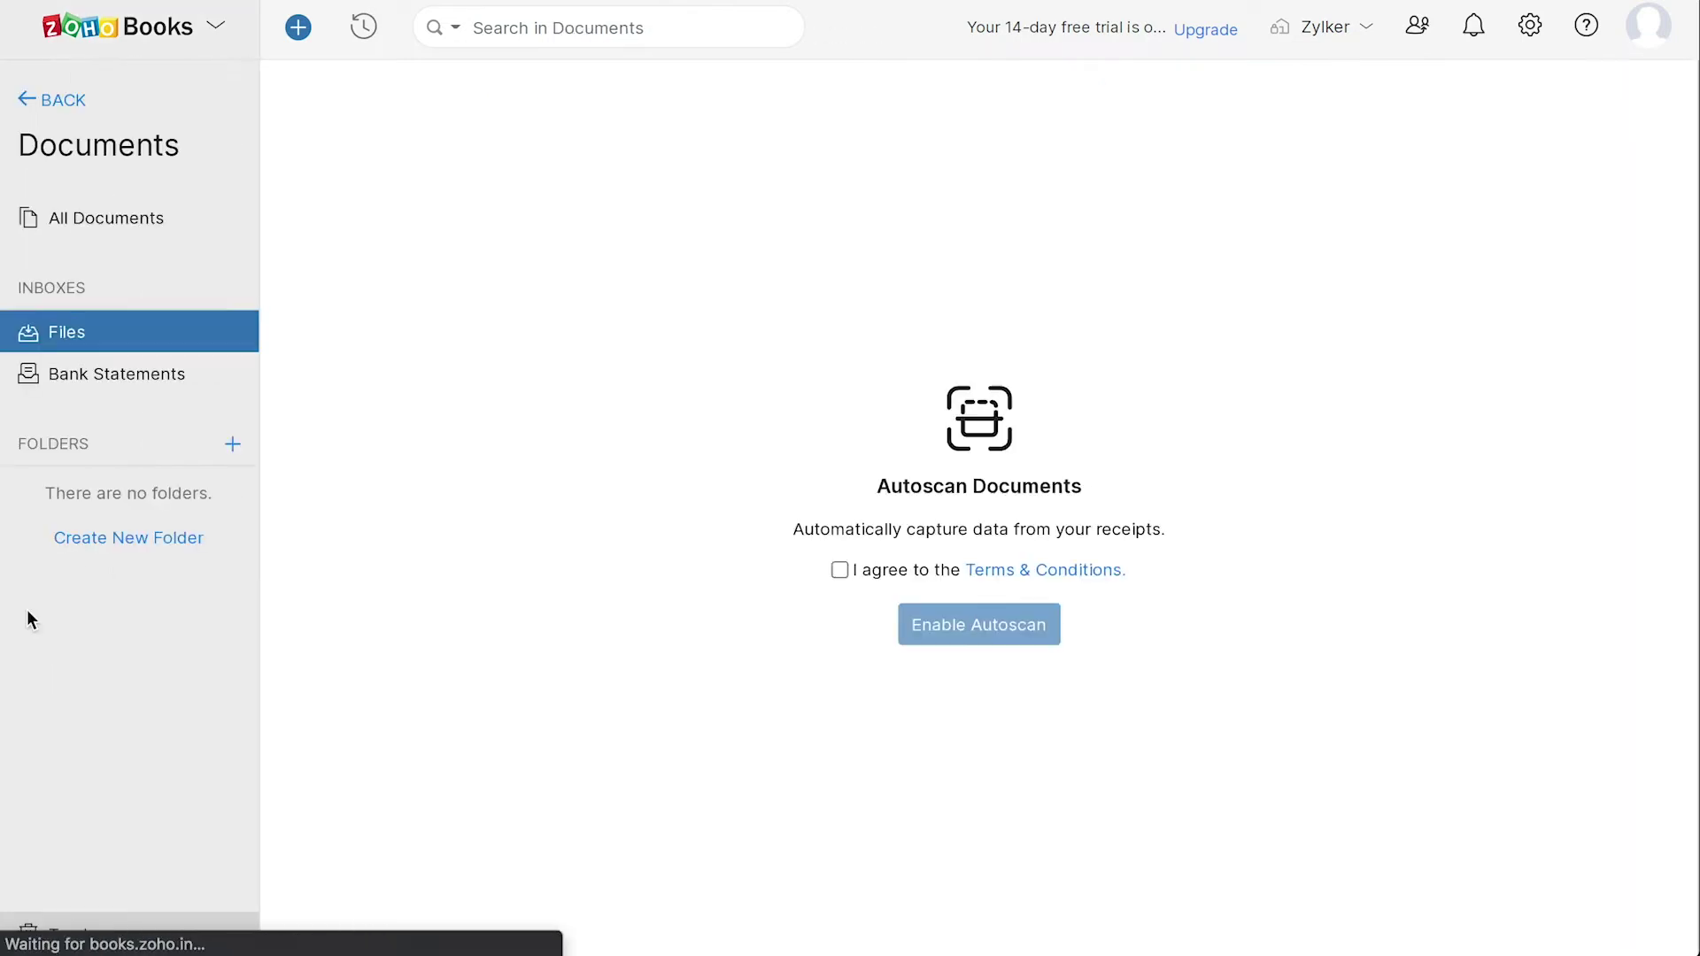
click(839, 574)
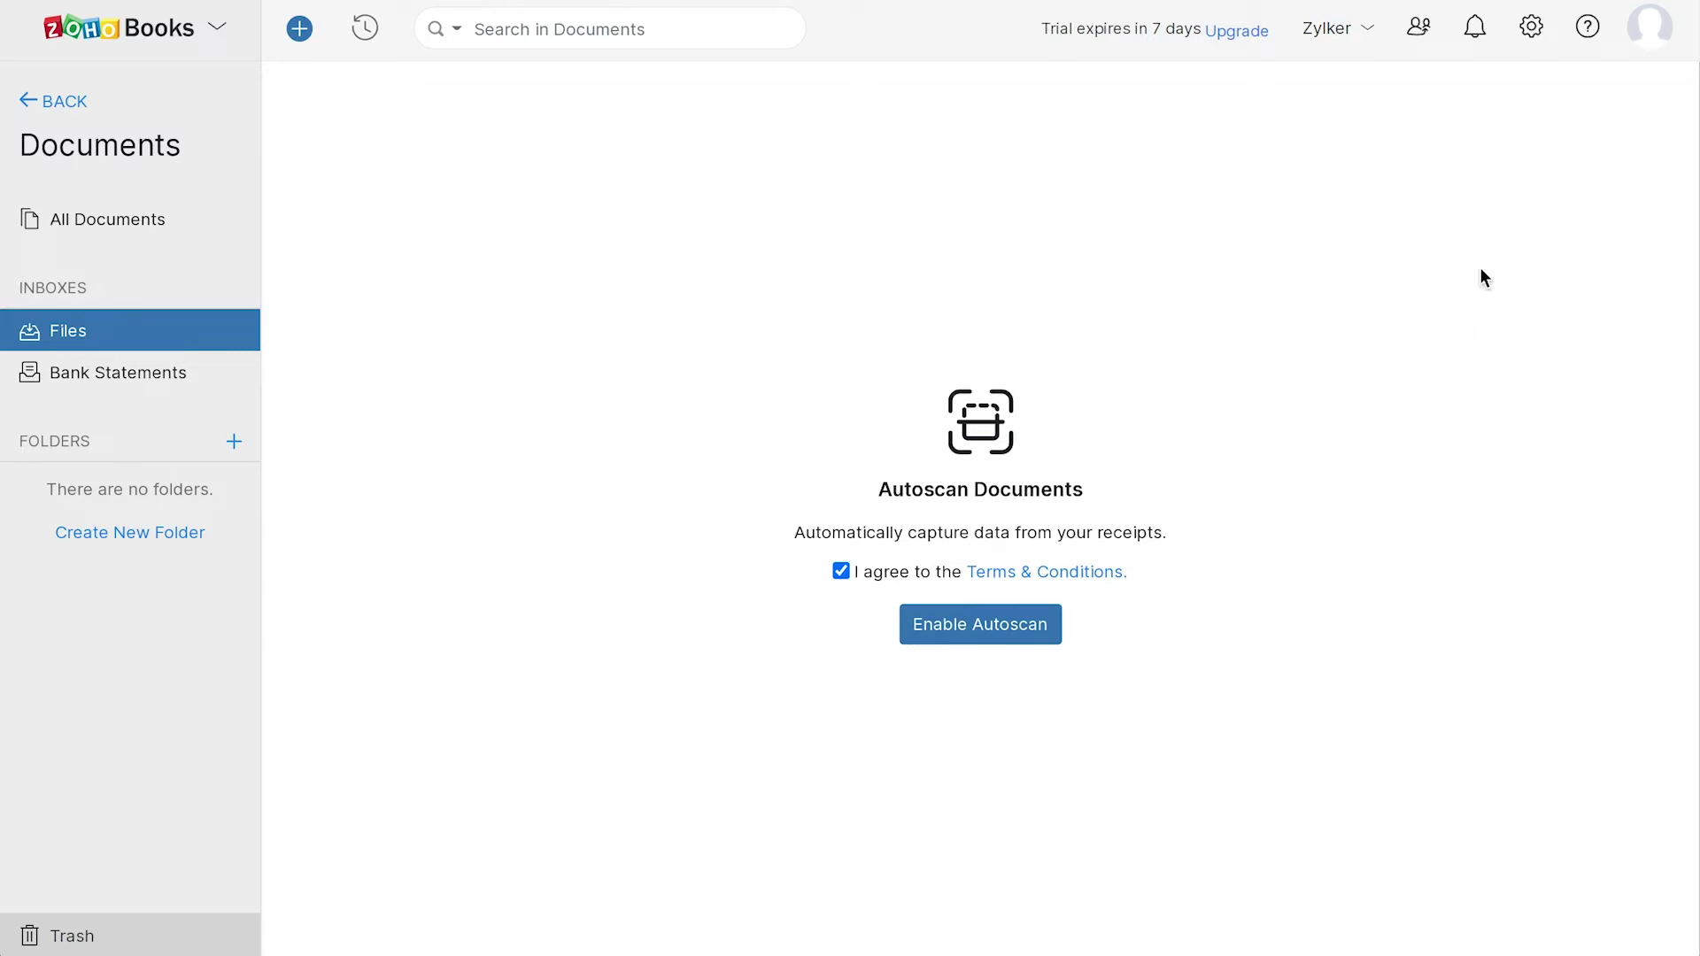
- Open the Settings panel and scroll through its list of options
click(1531, 28)
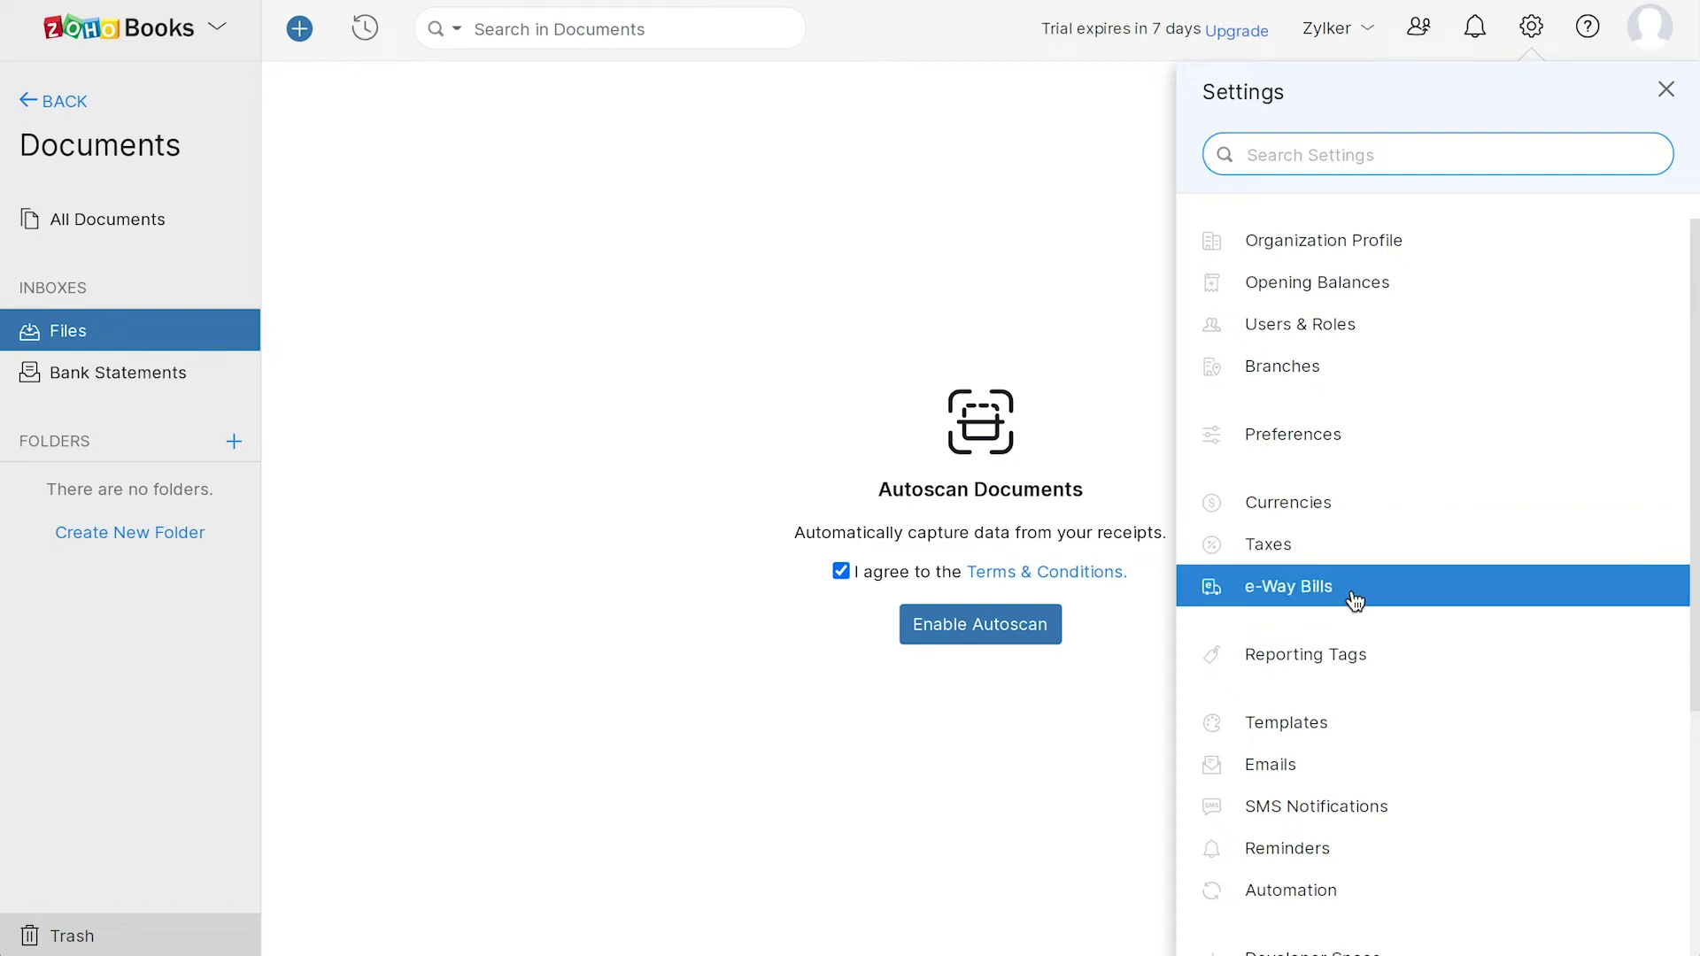
scroll(1337, 722, down, 4)
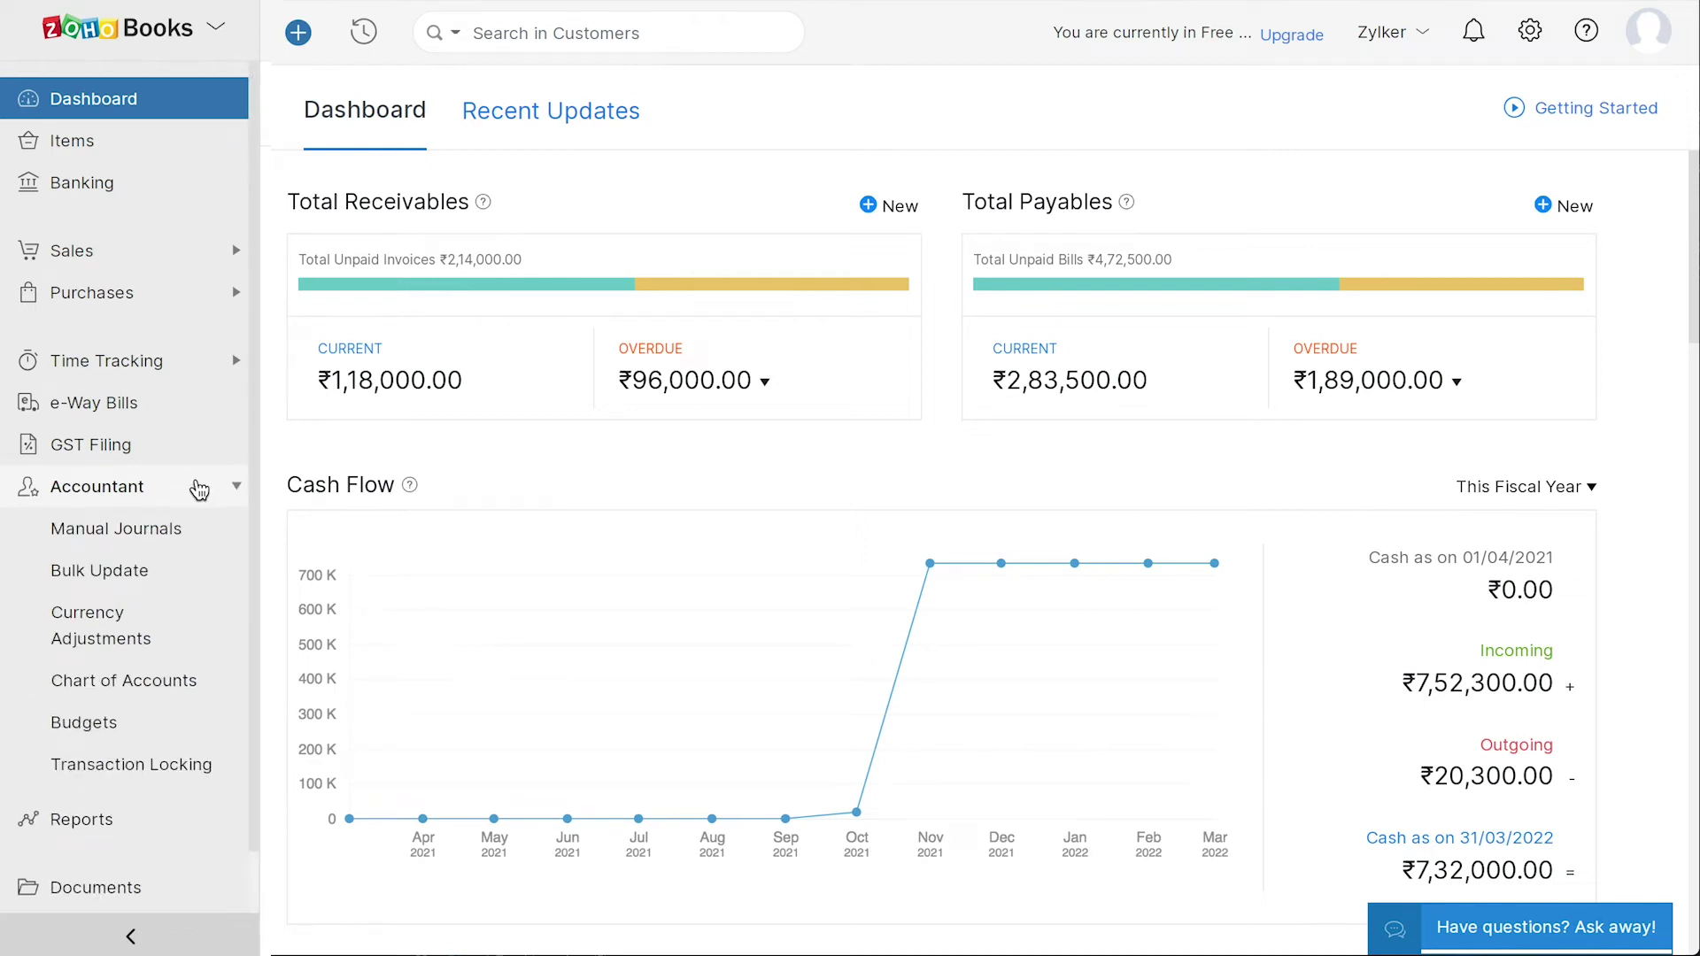
- Add a Goodwill account with code A0001 and description Goodwill to the chart of accounts
click(103, 683)
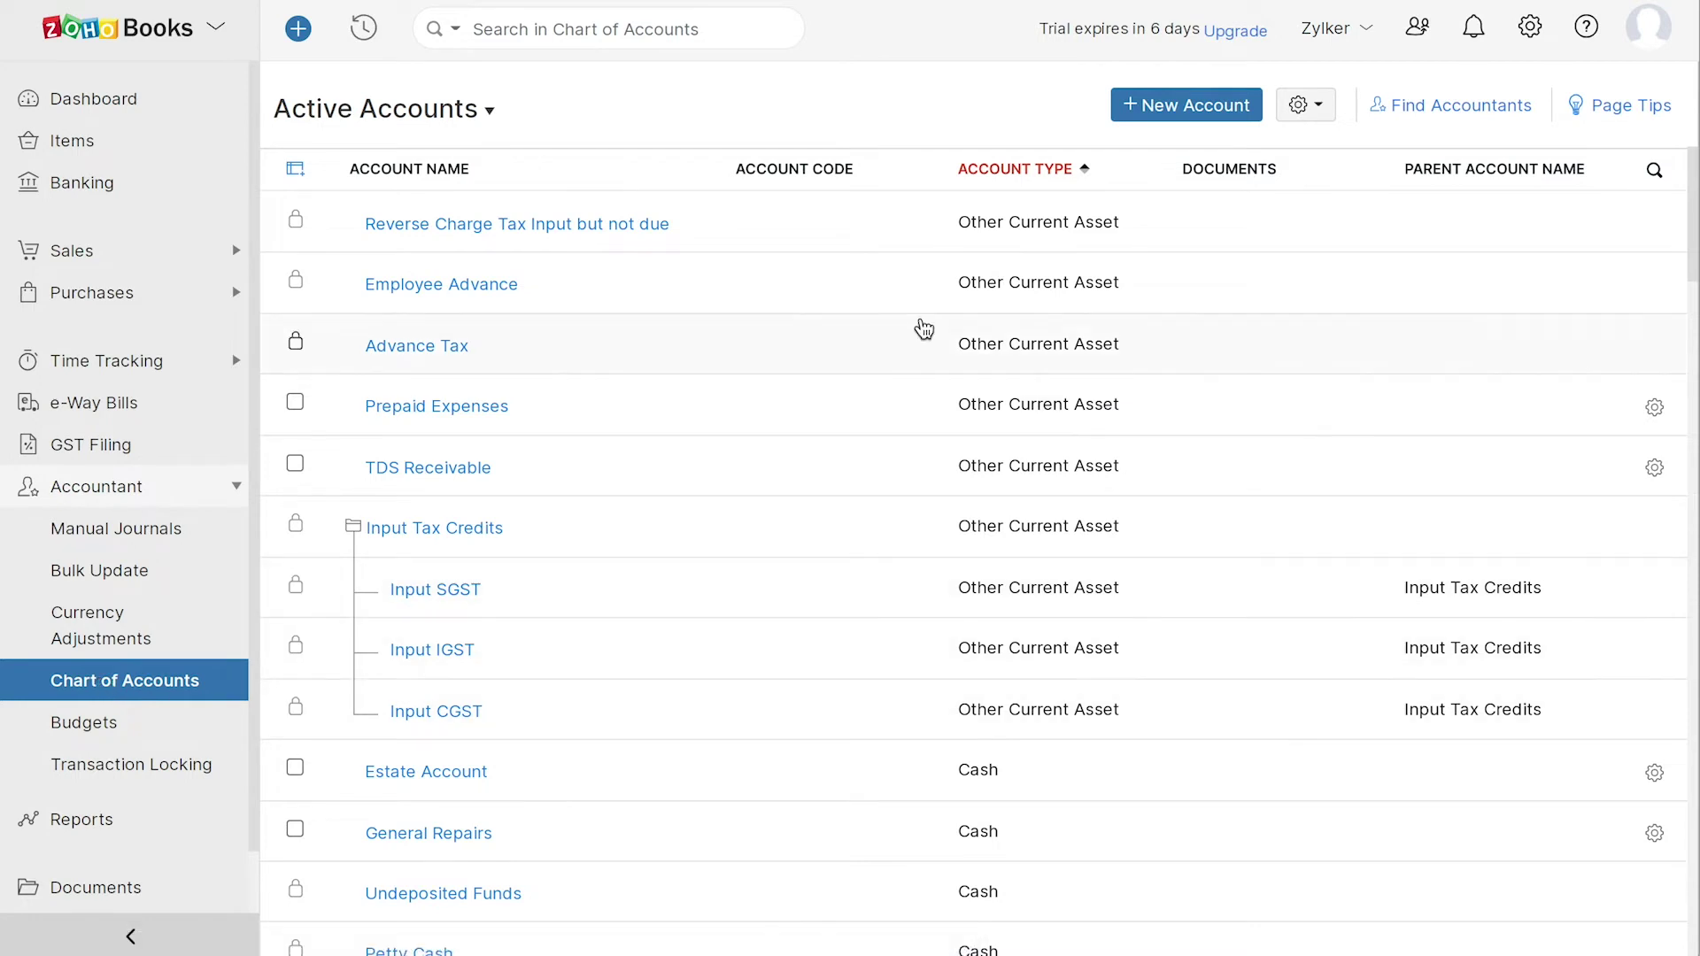
click(1150, 106)
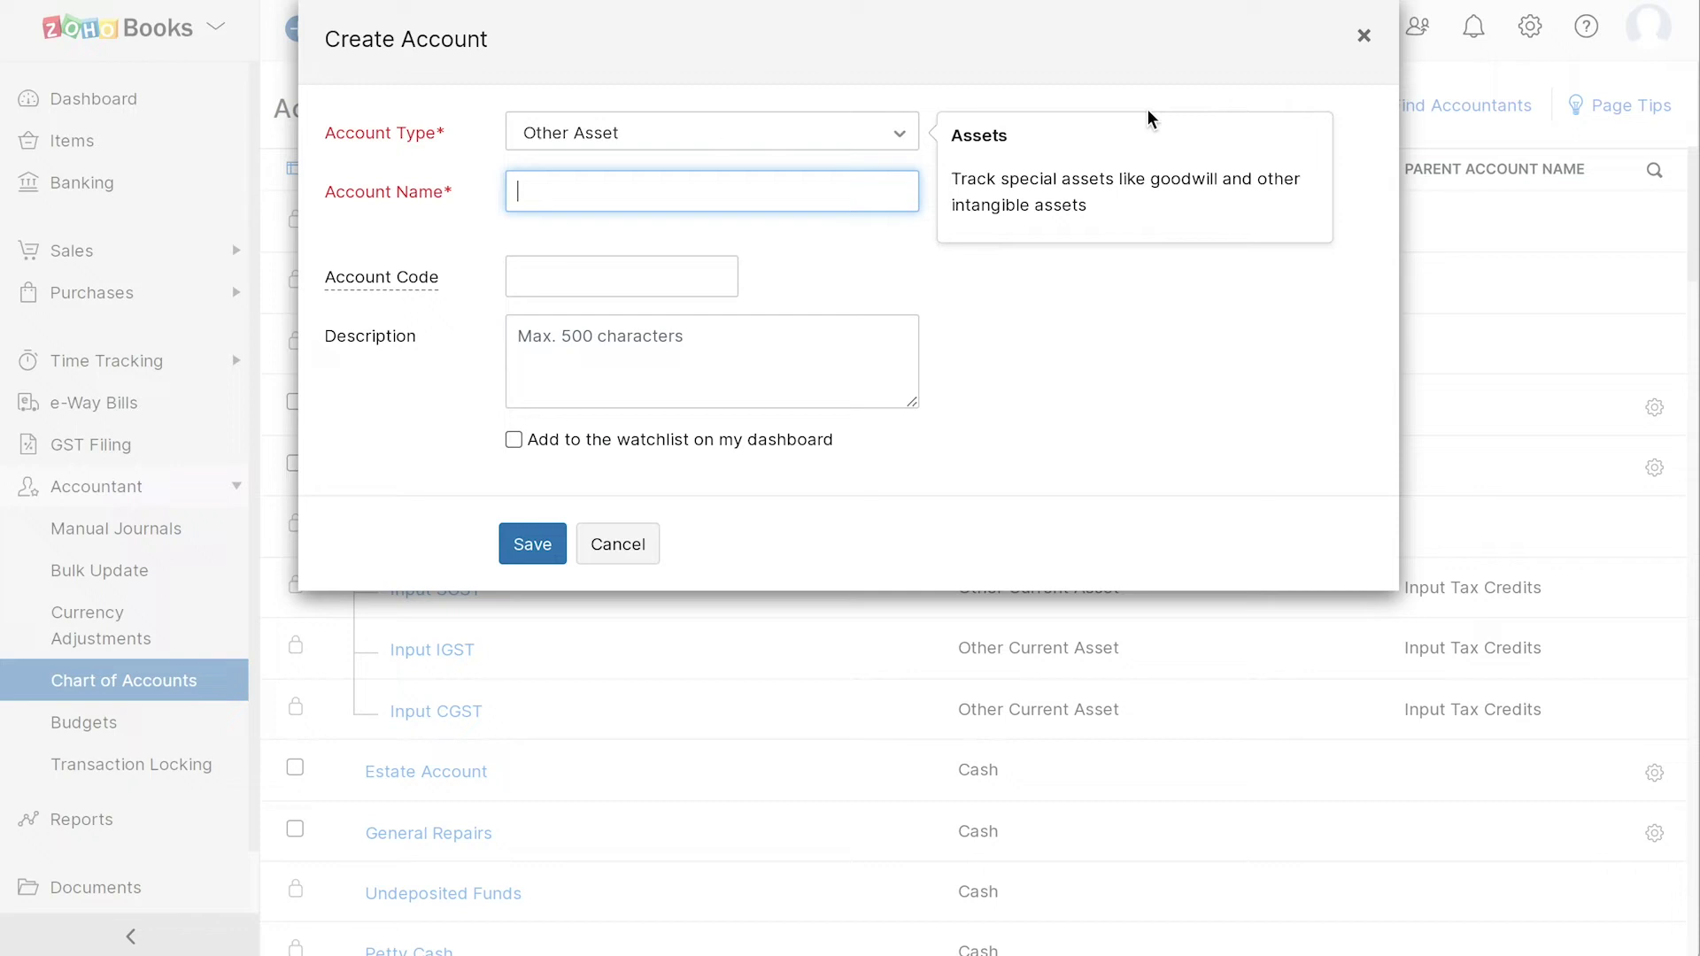
text(Goodwill)
click(515, 269)
text(A0001)
click(517, 336)
text(Goodwill)
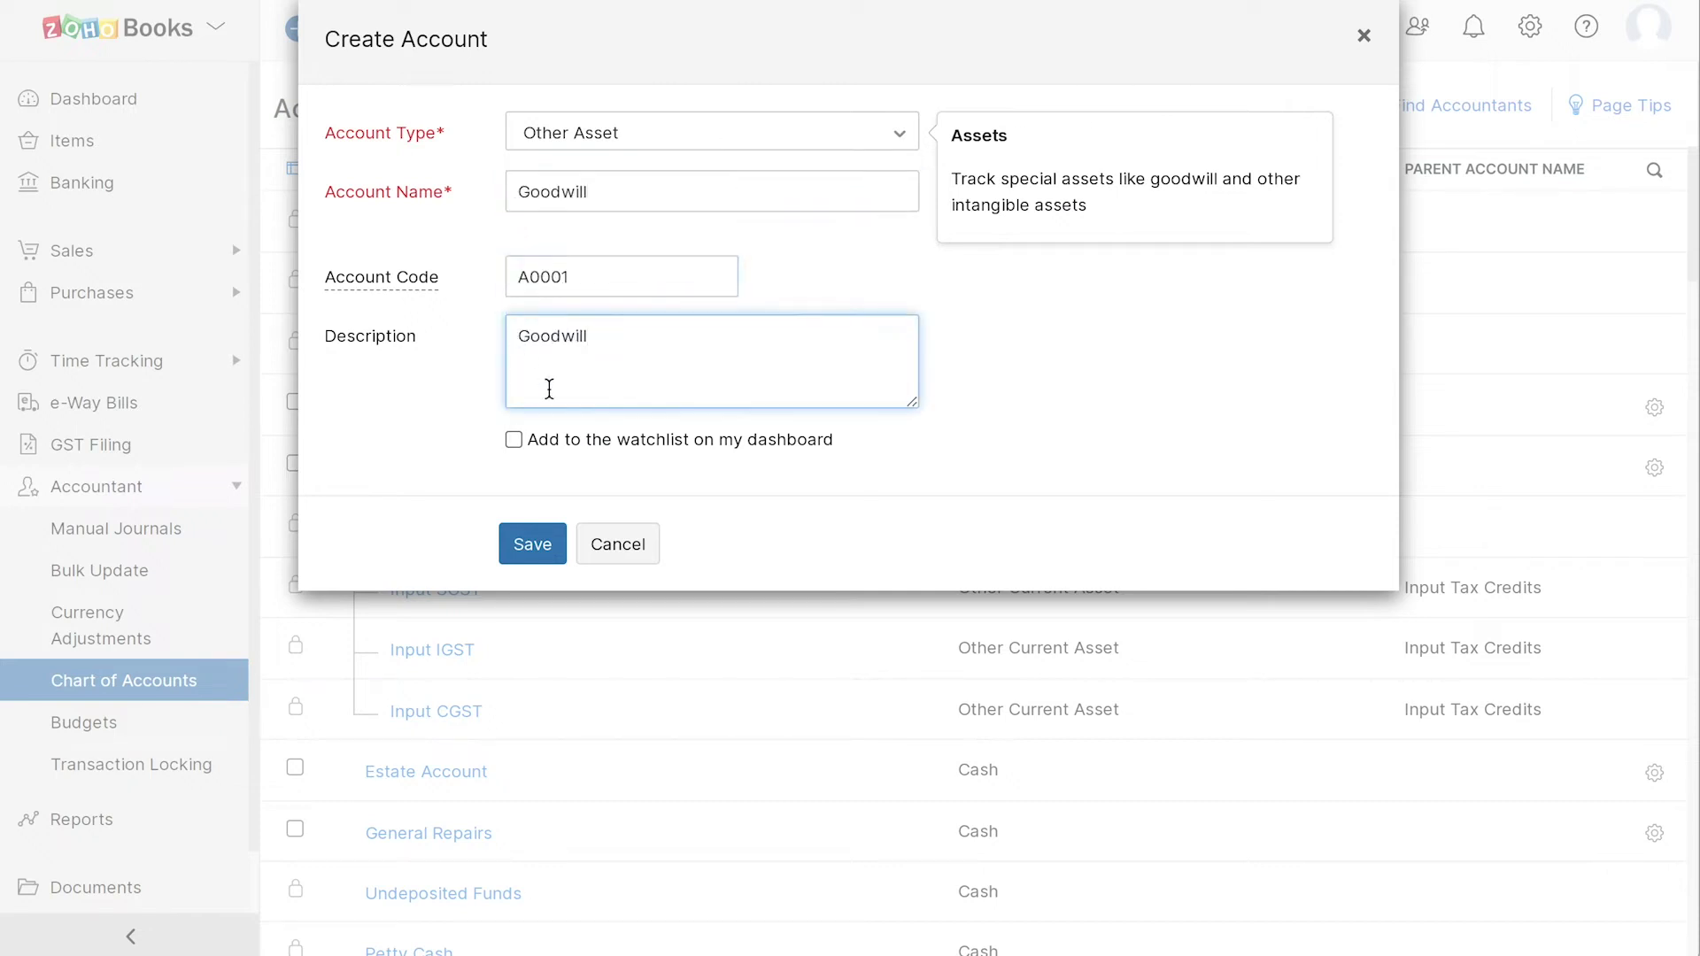
click(529, 545)
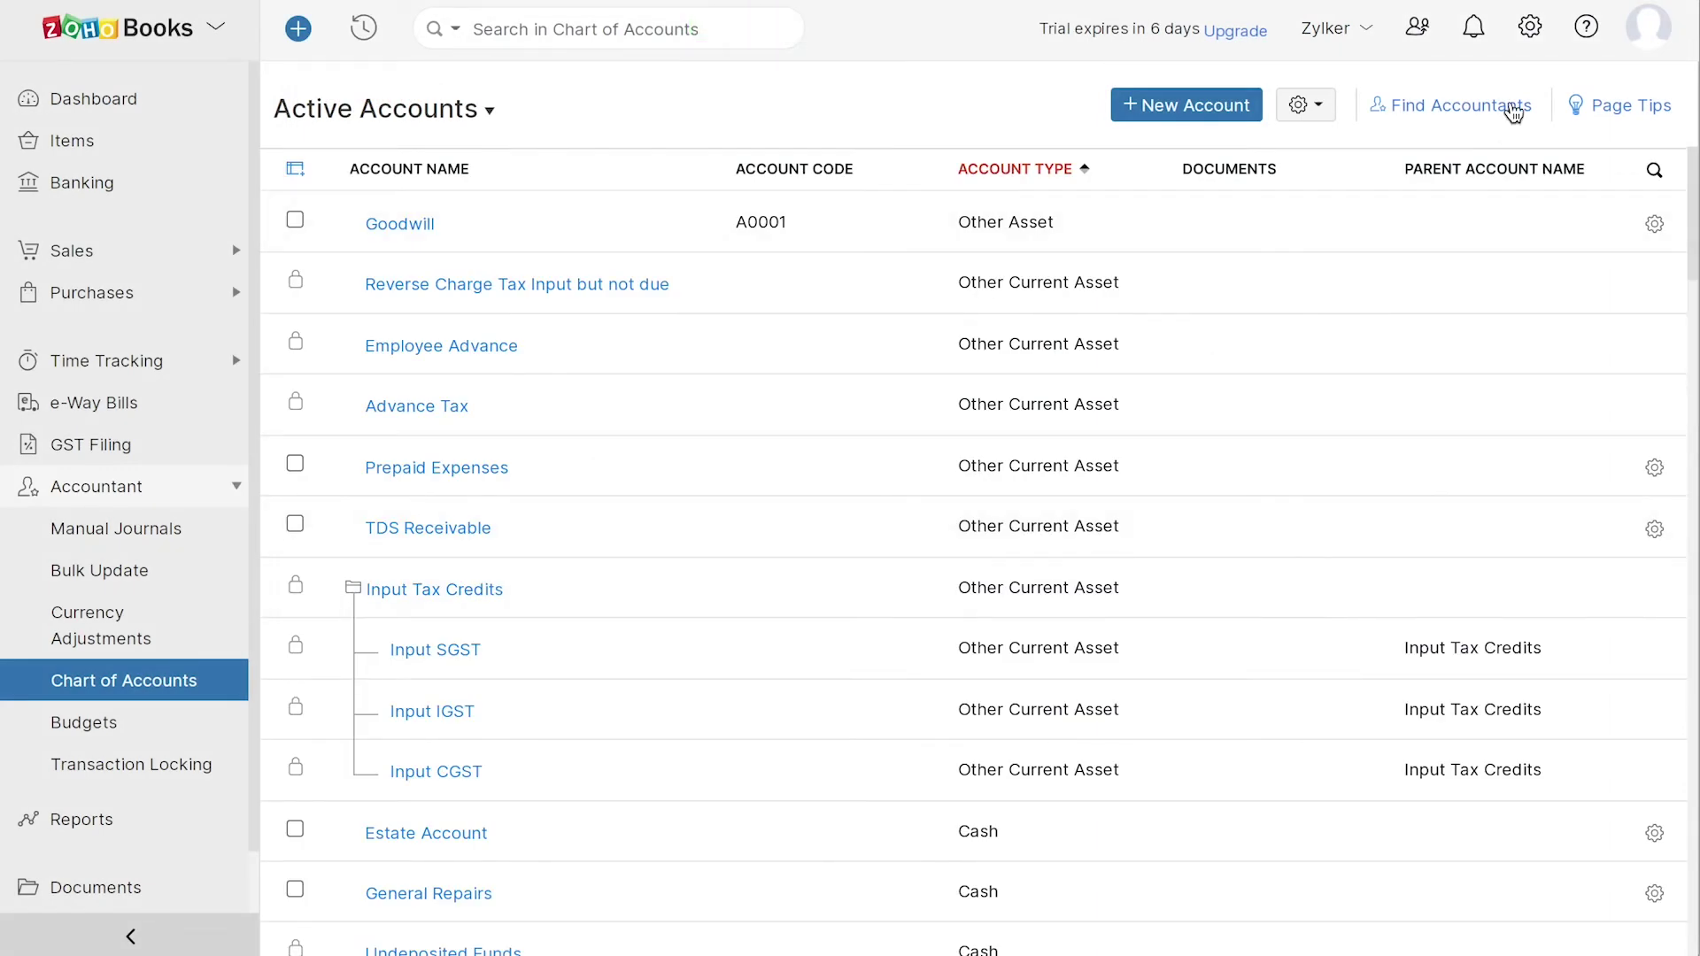
- Set GST registration date to 16/11/2021, enable SEZ / overseas trading, track custom duty in Other Expenses
click(1530, 27)
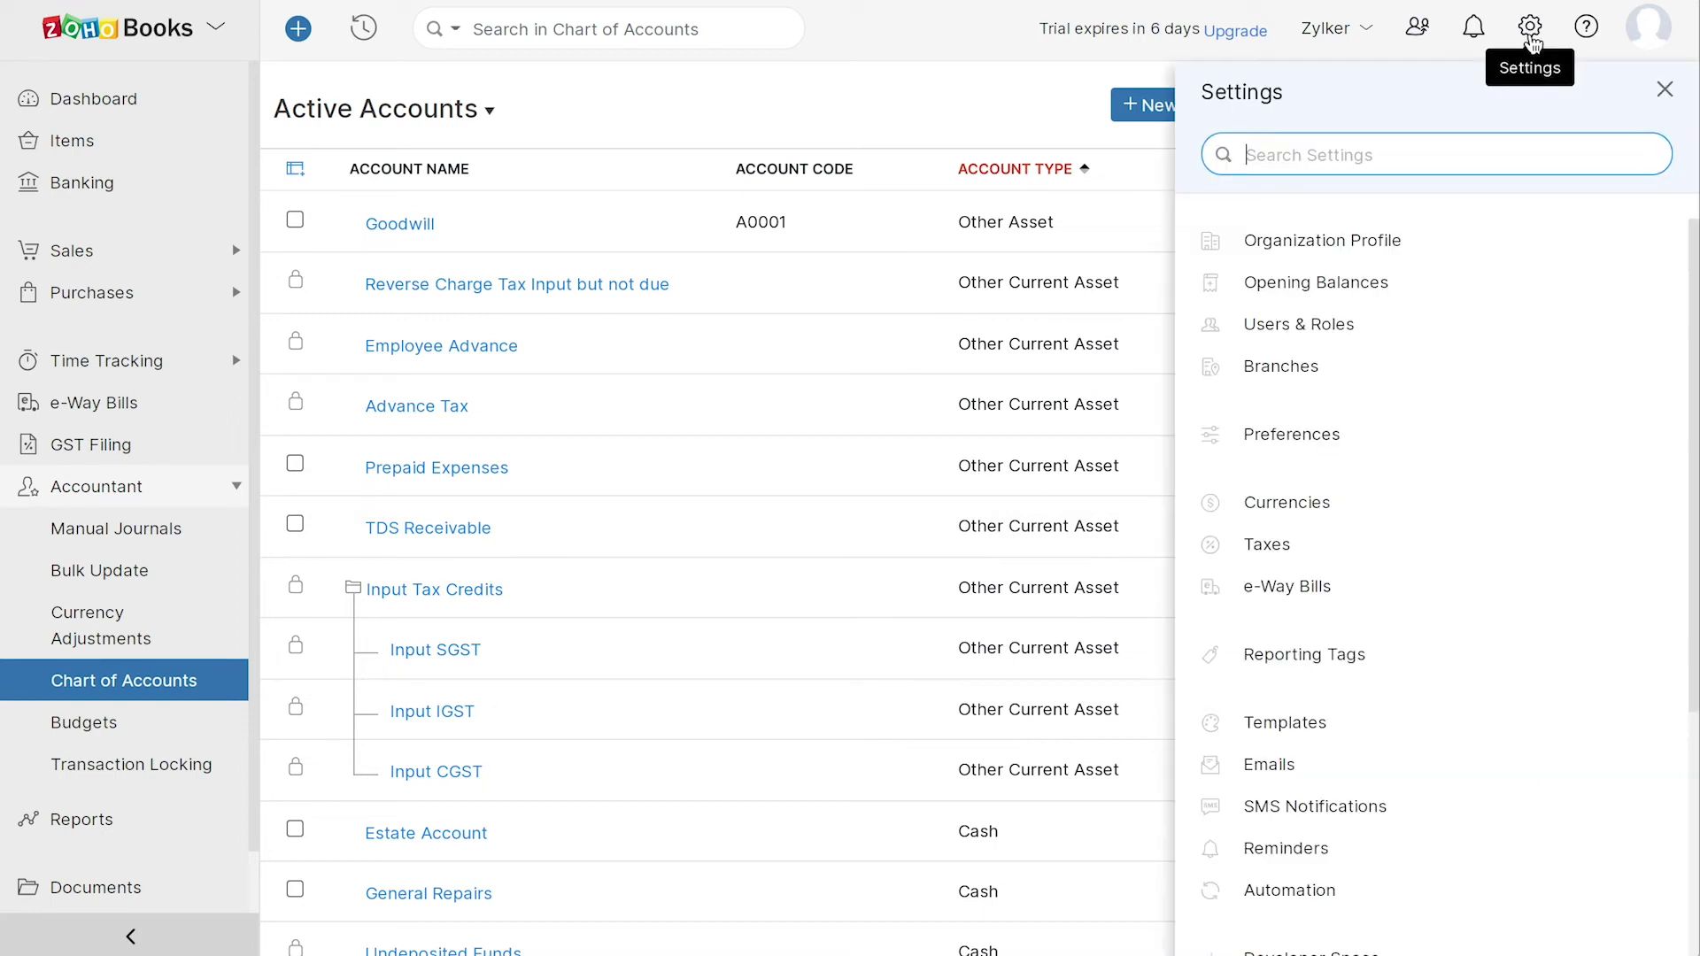
click(1326, 544)
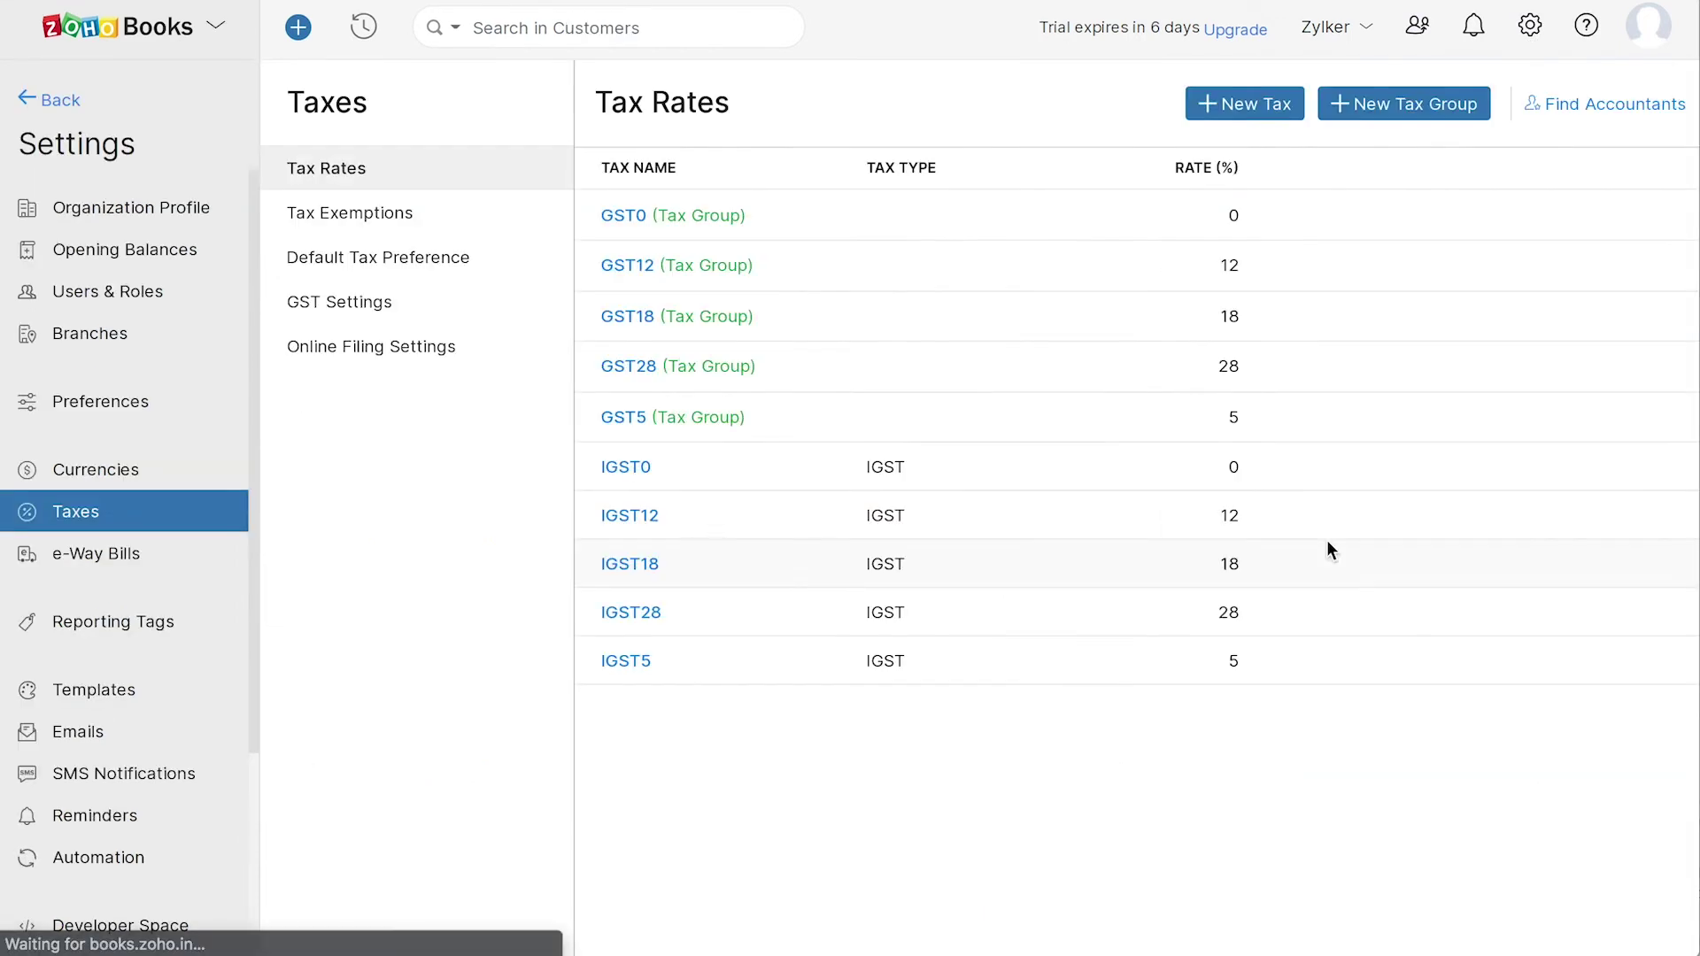
click(352, 306)
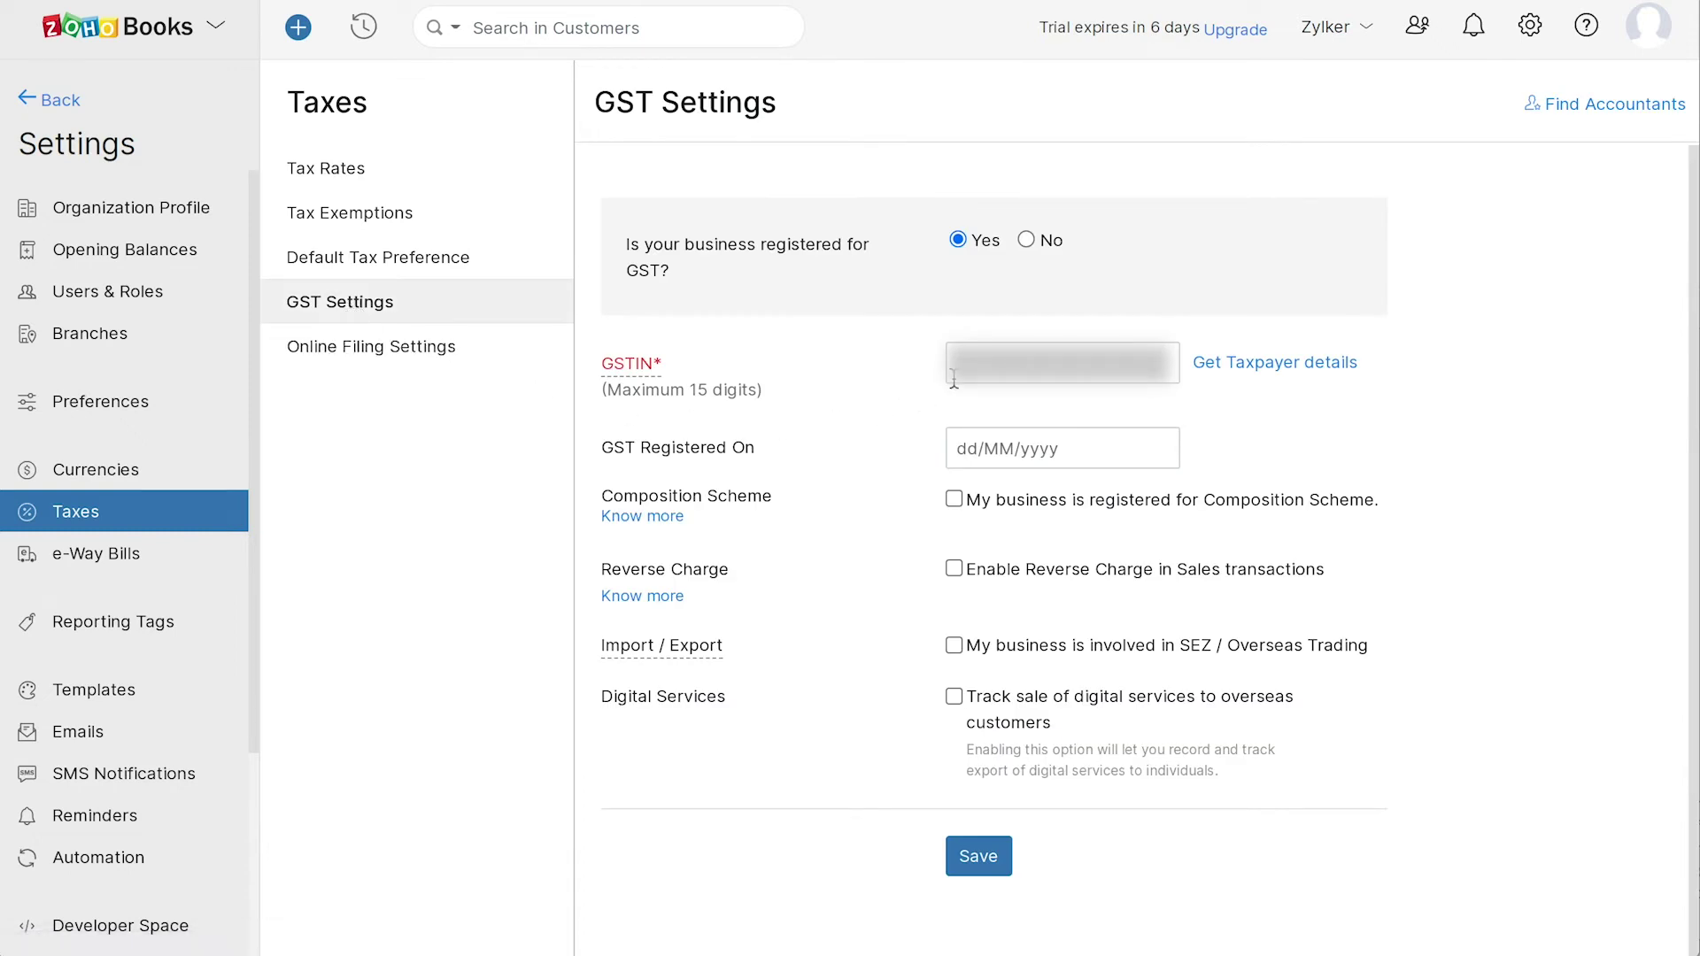
click(999, 466)
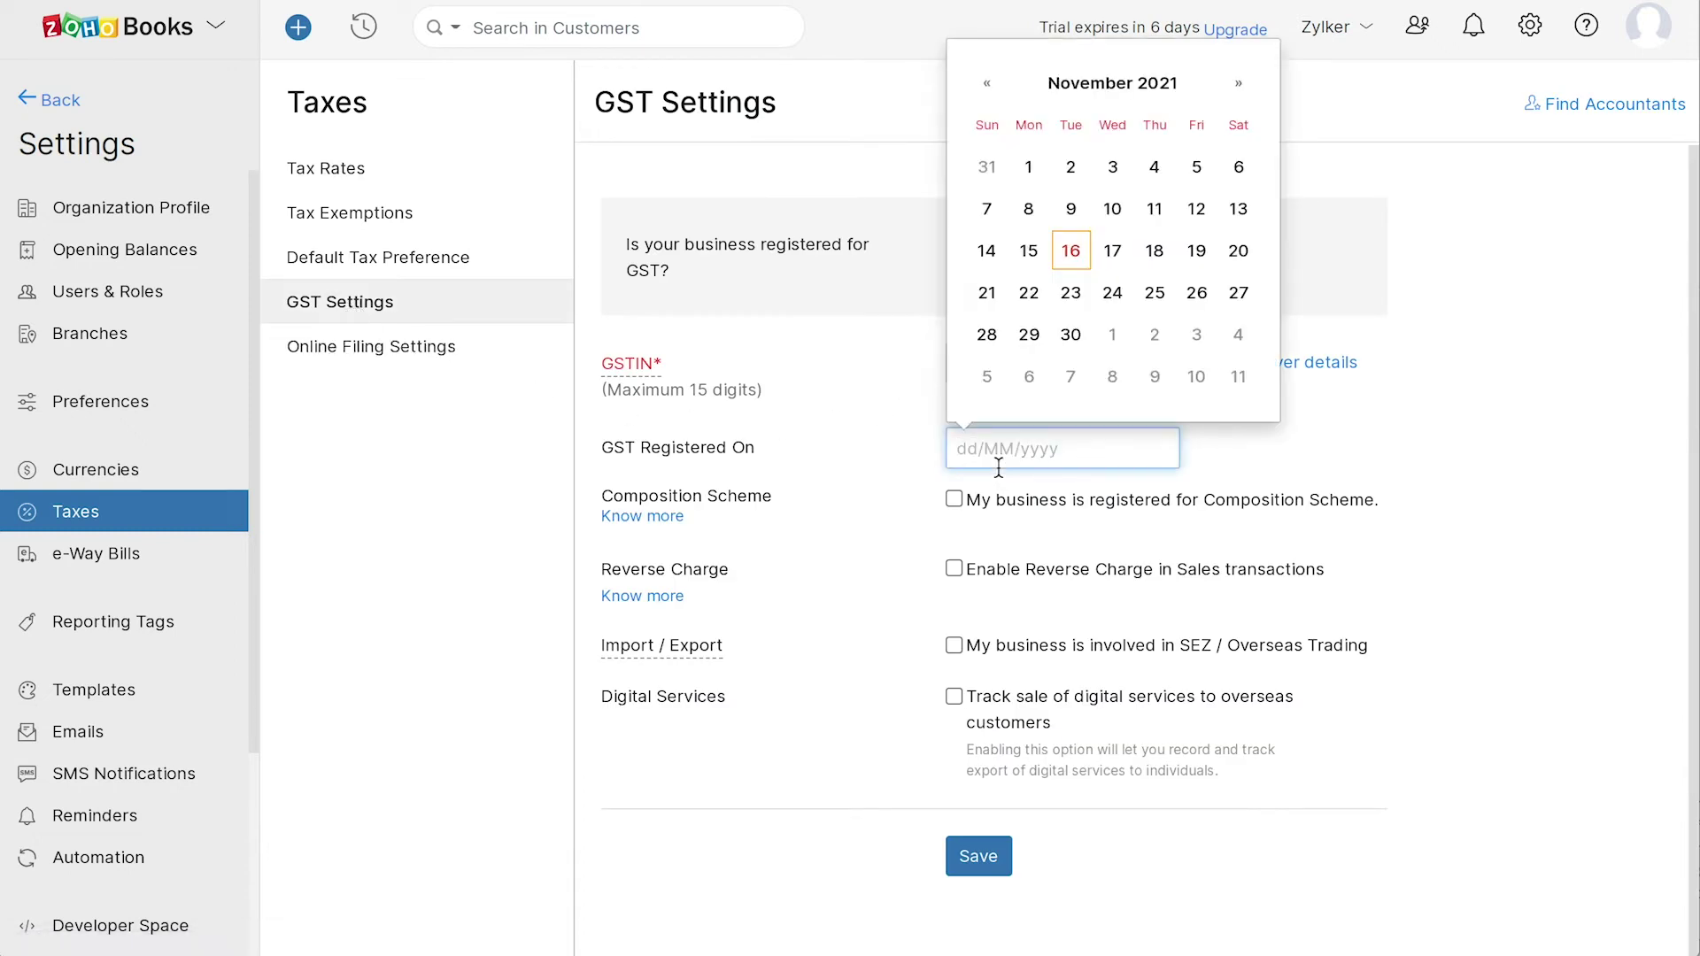
click(1070, 251)
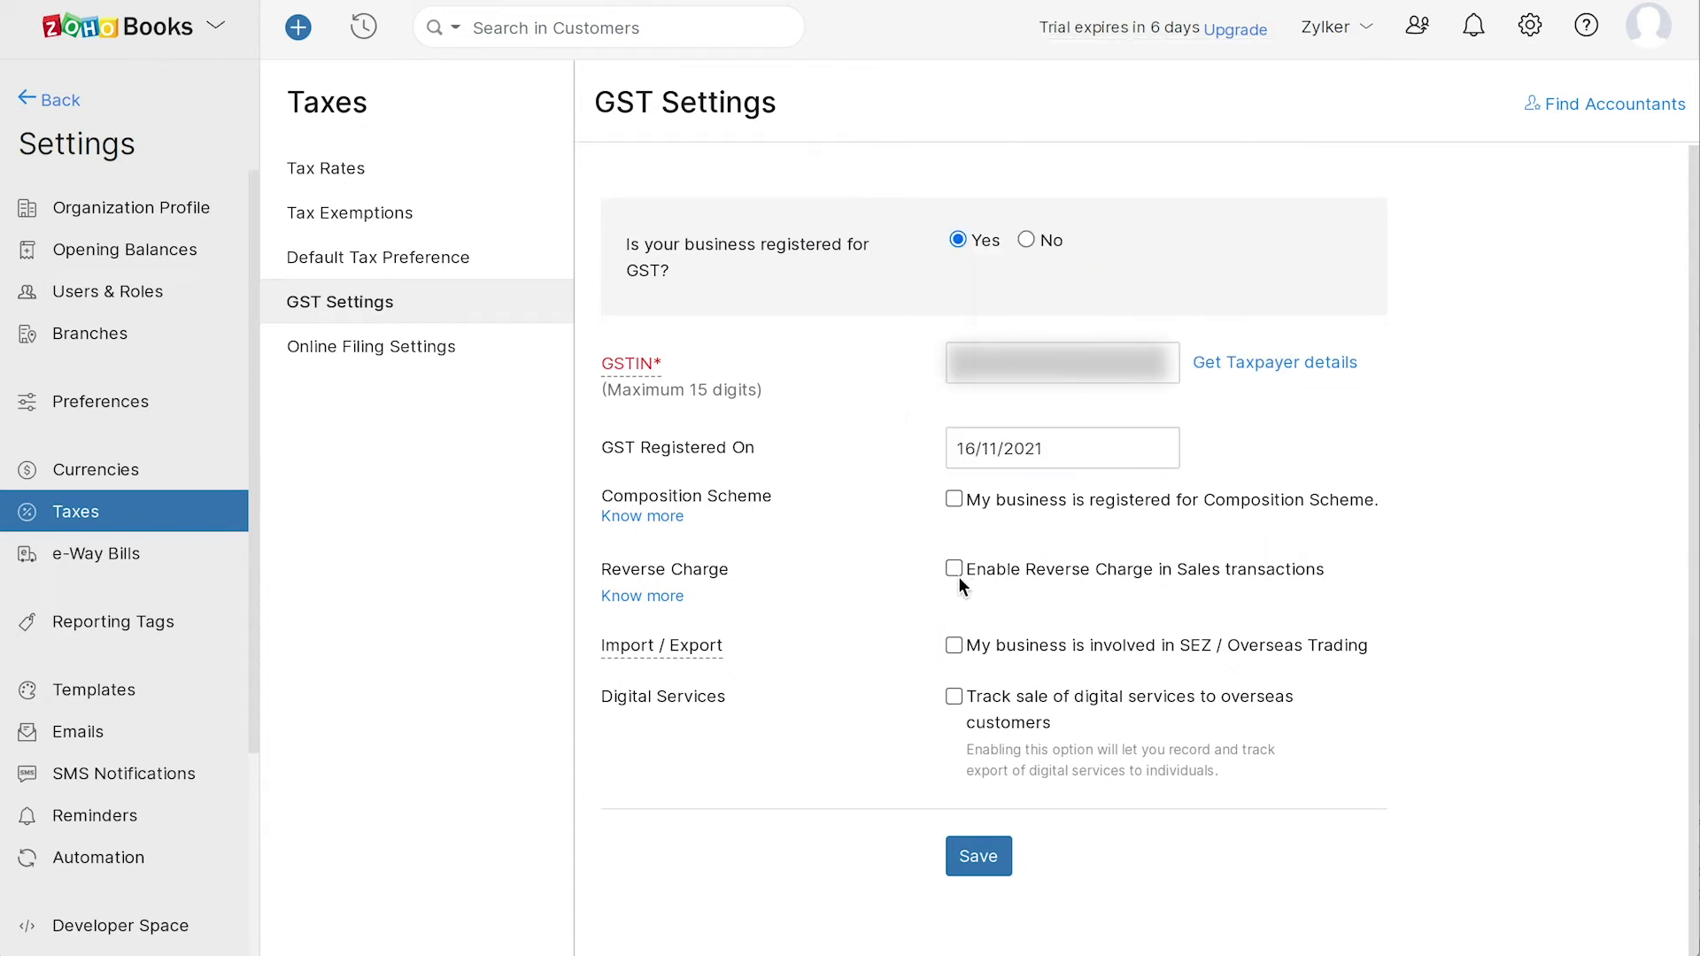
click(953, 646)
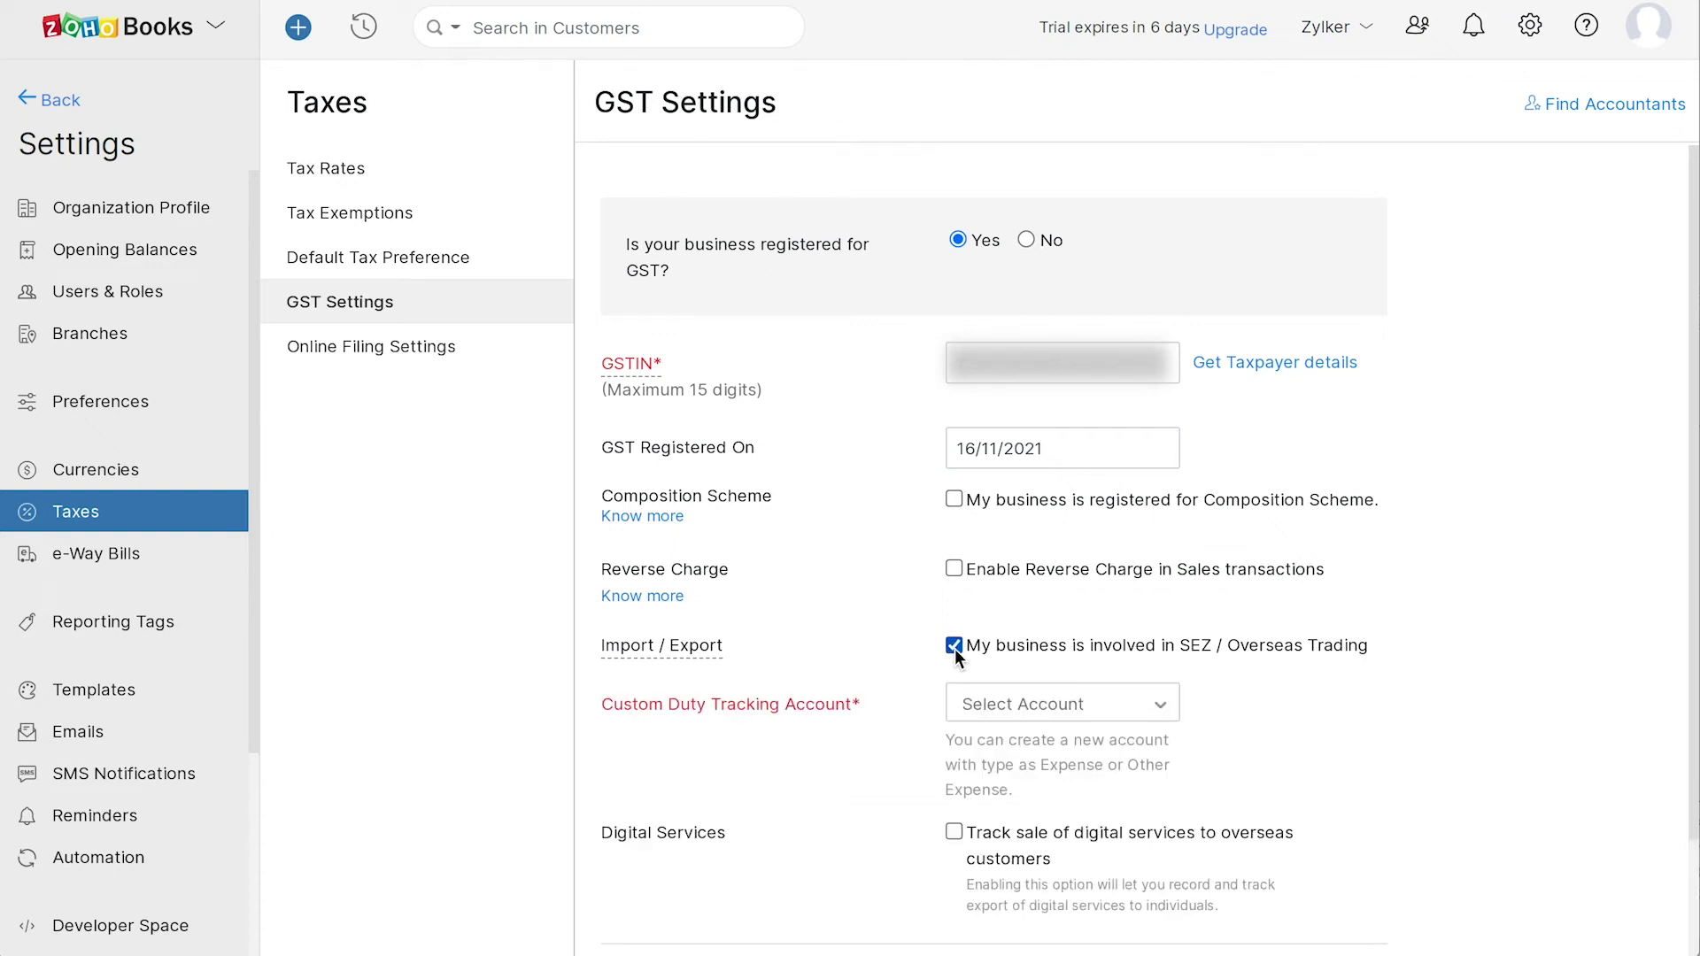
click(1021, 708)
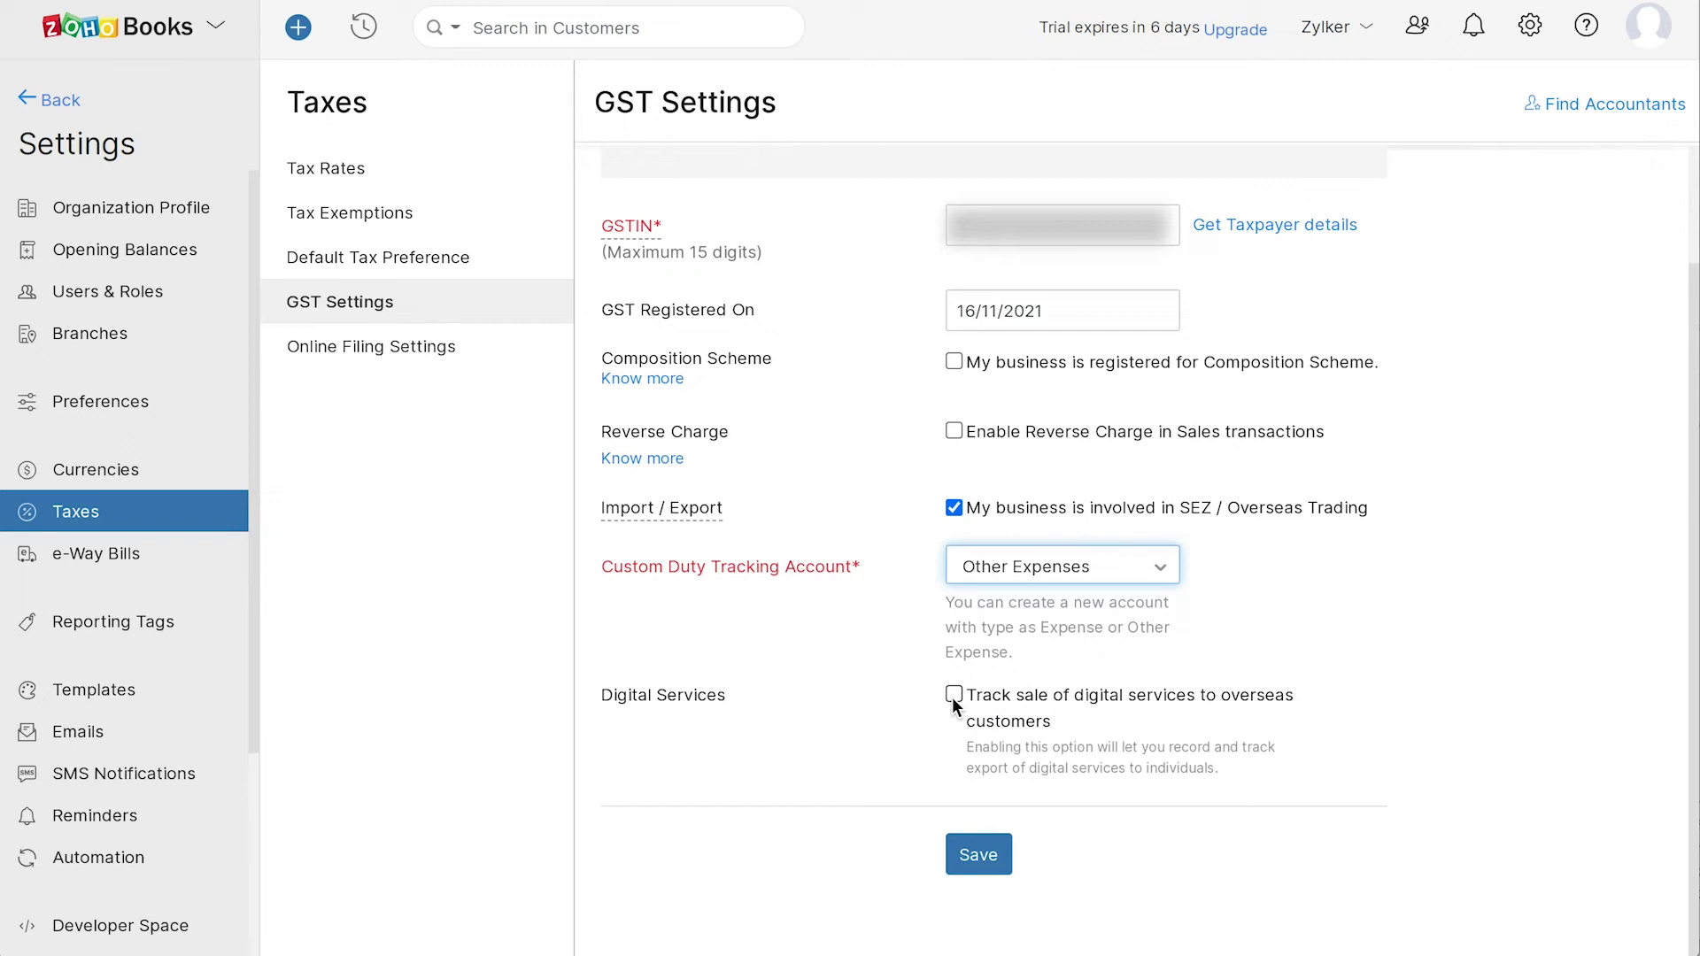
- Save the GST settings and review the tax rates and tax exemptions lists
click(964, 867)
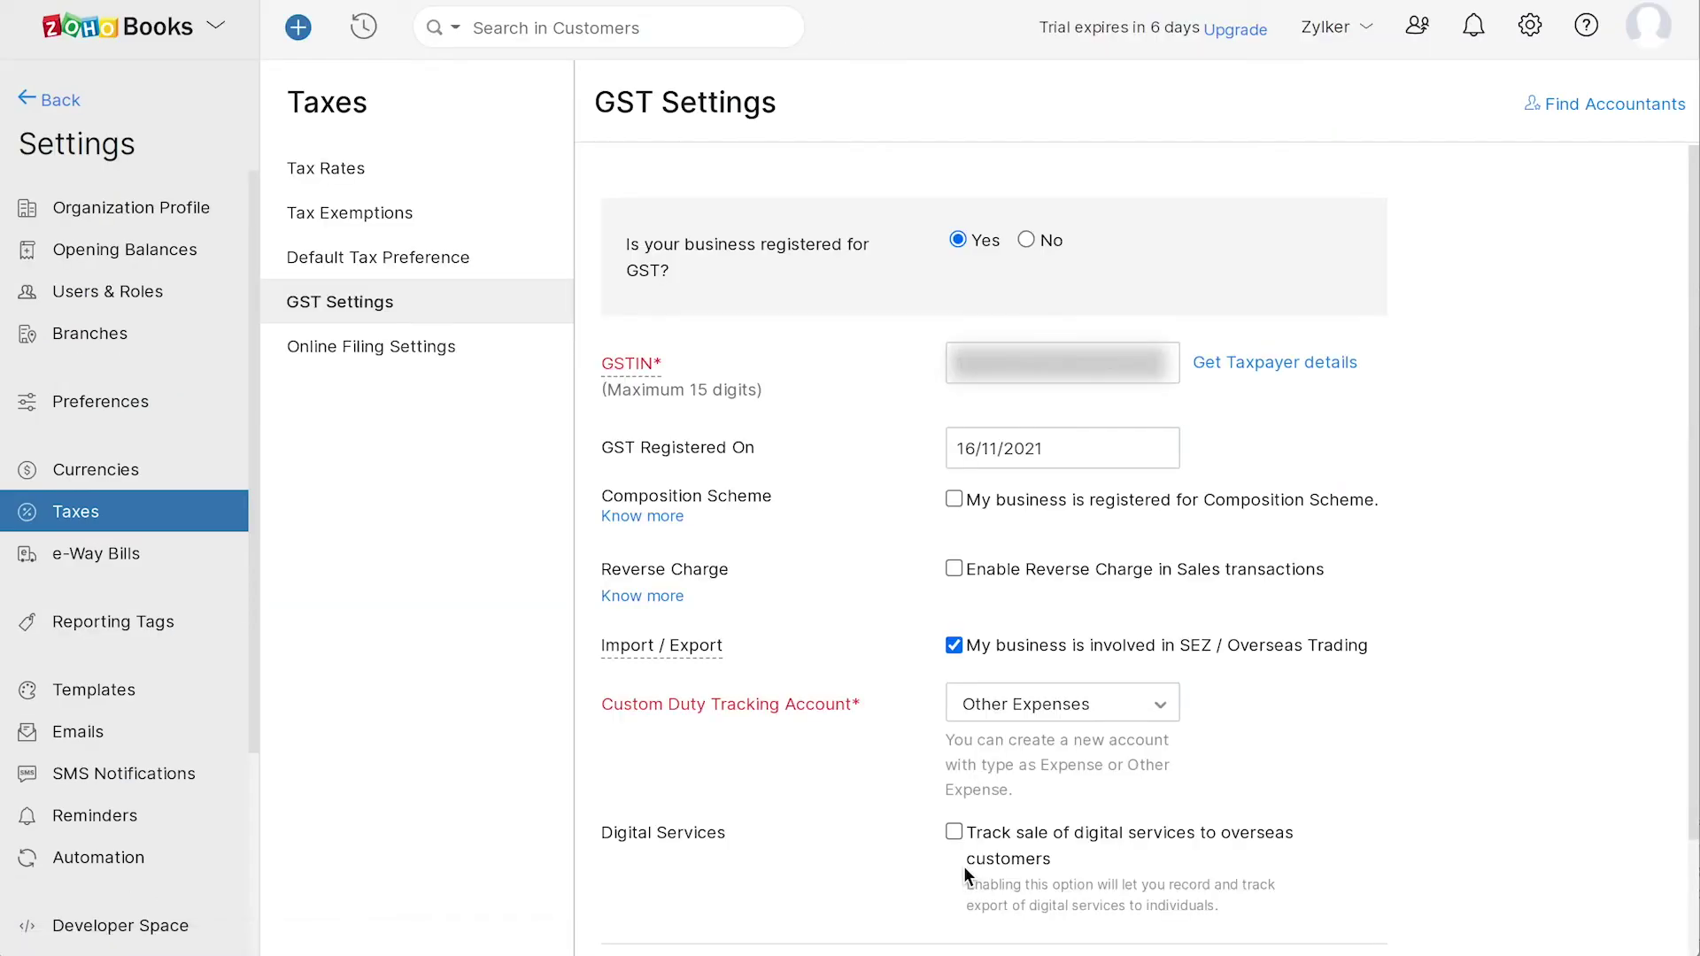
click(368, 179)
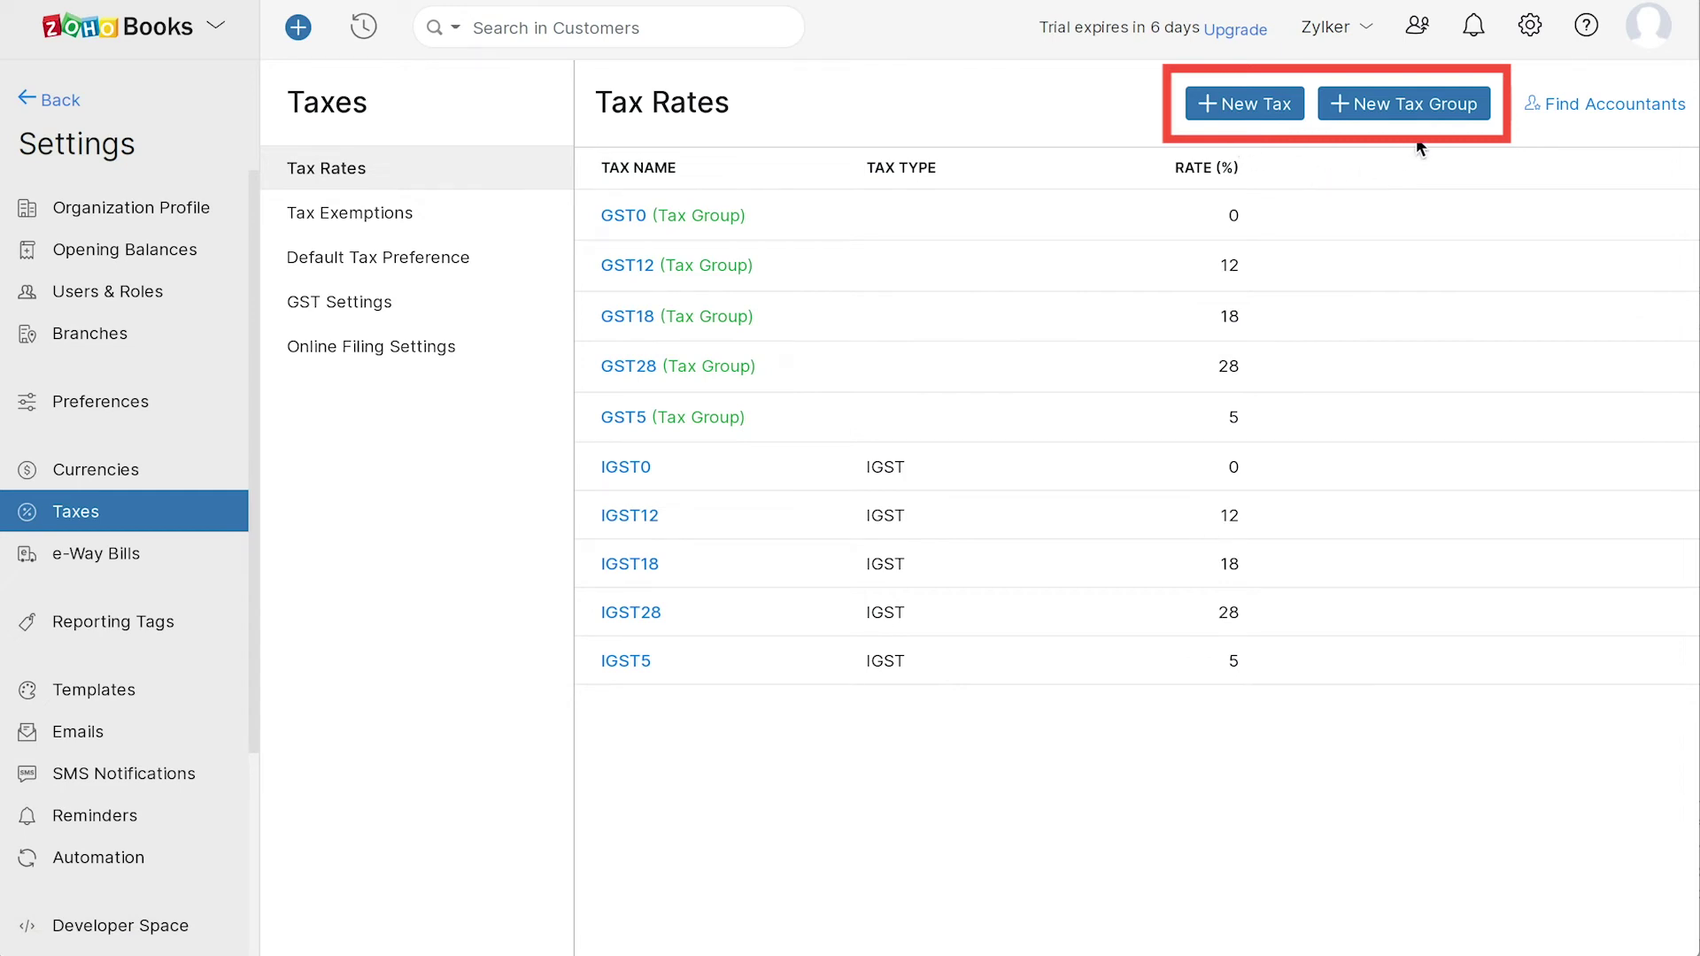
click(388, 214)
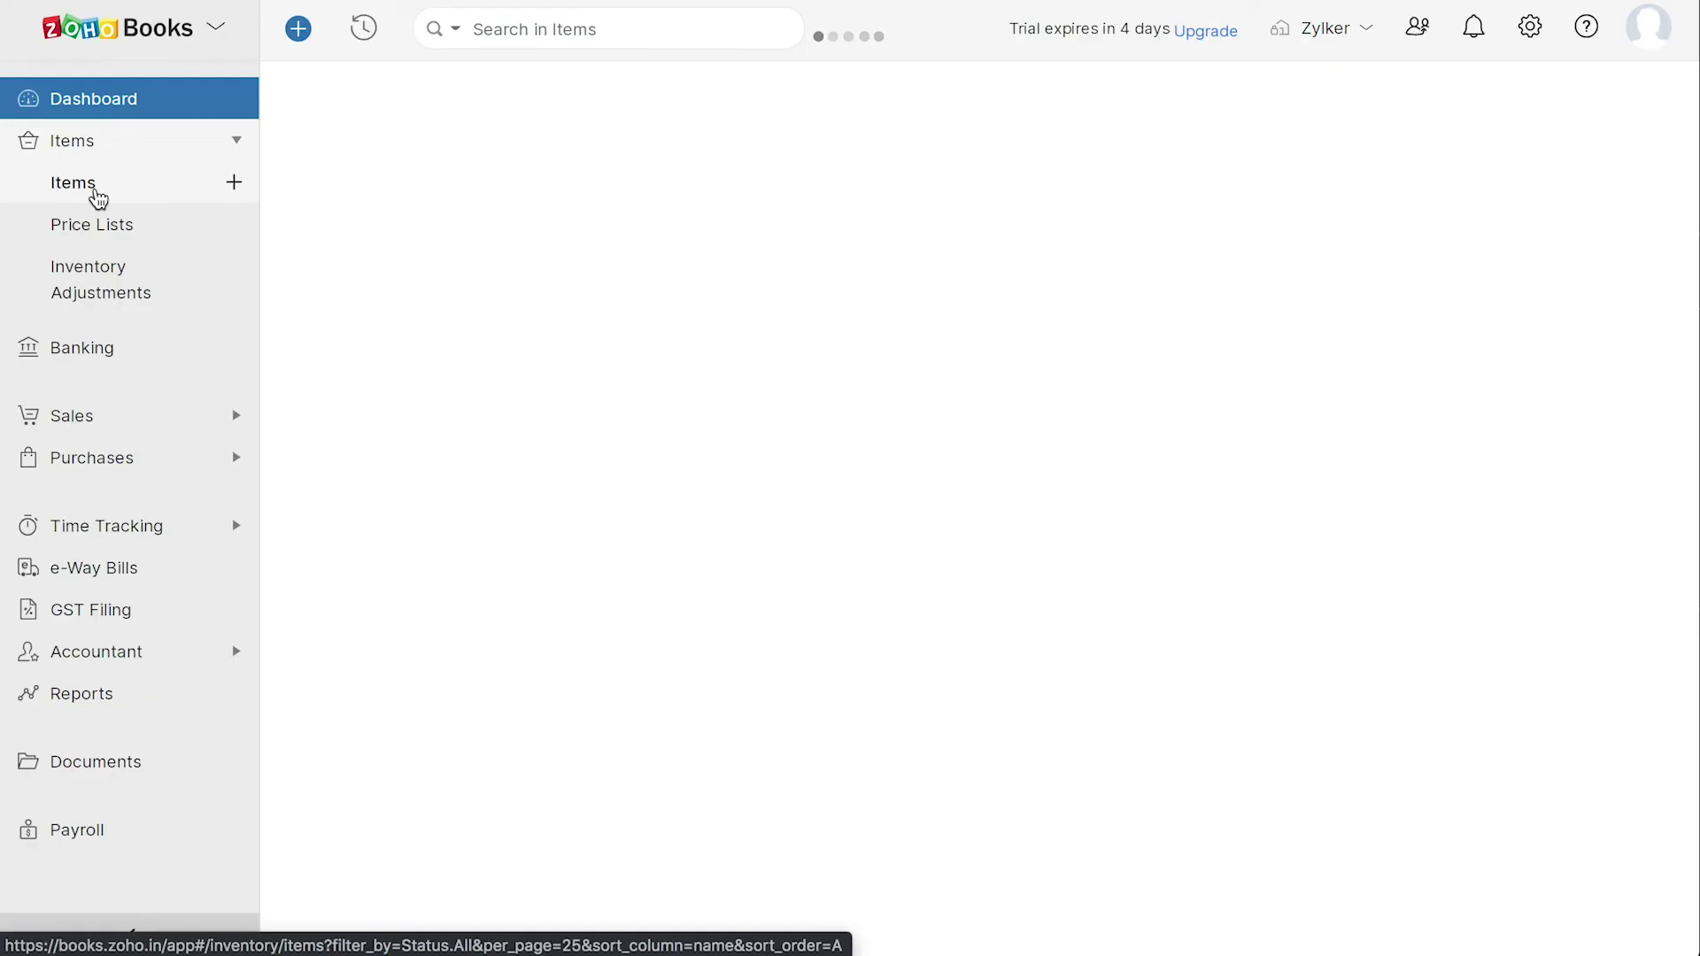
- Create a Macbook item in pieces with a 60000 selling price and 50000 cost price
click(94, 193)
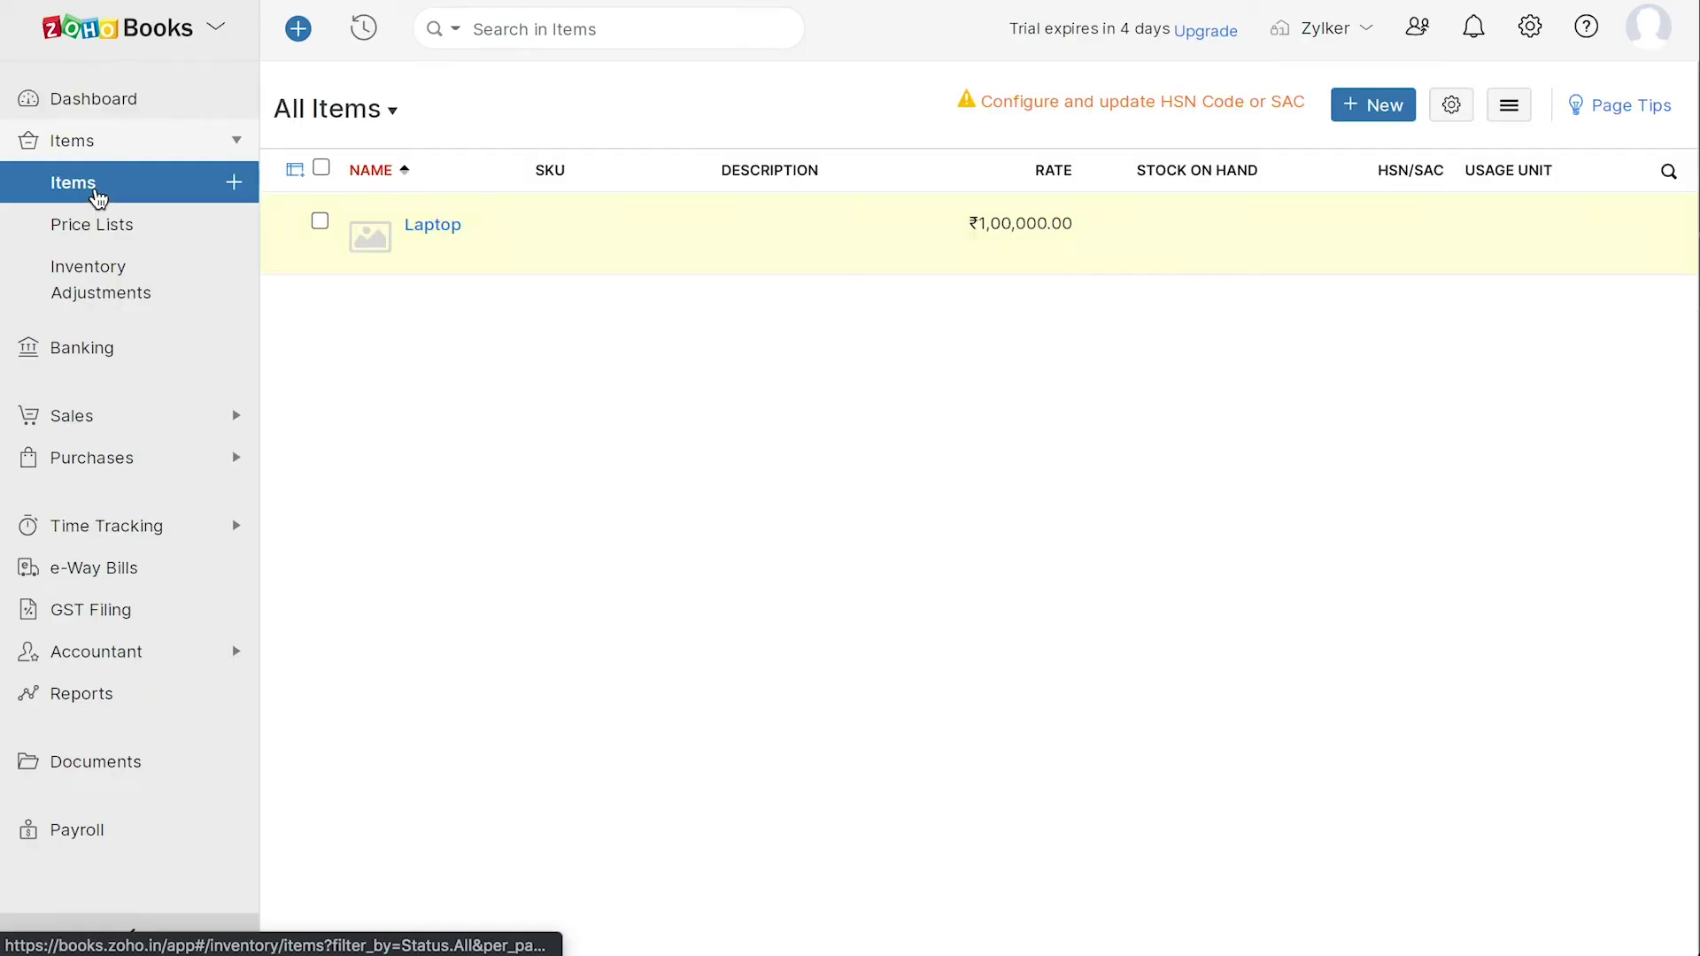
click(1374, 115)
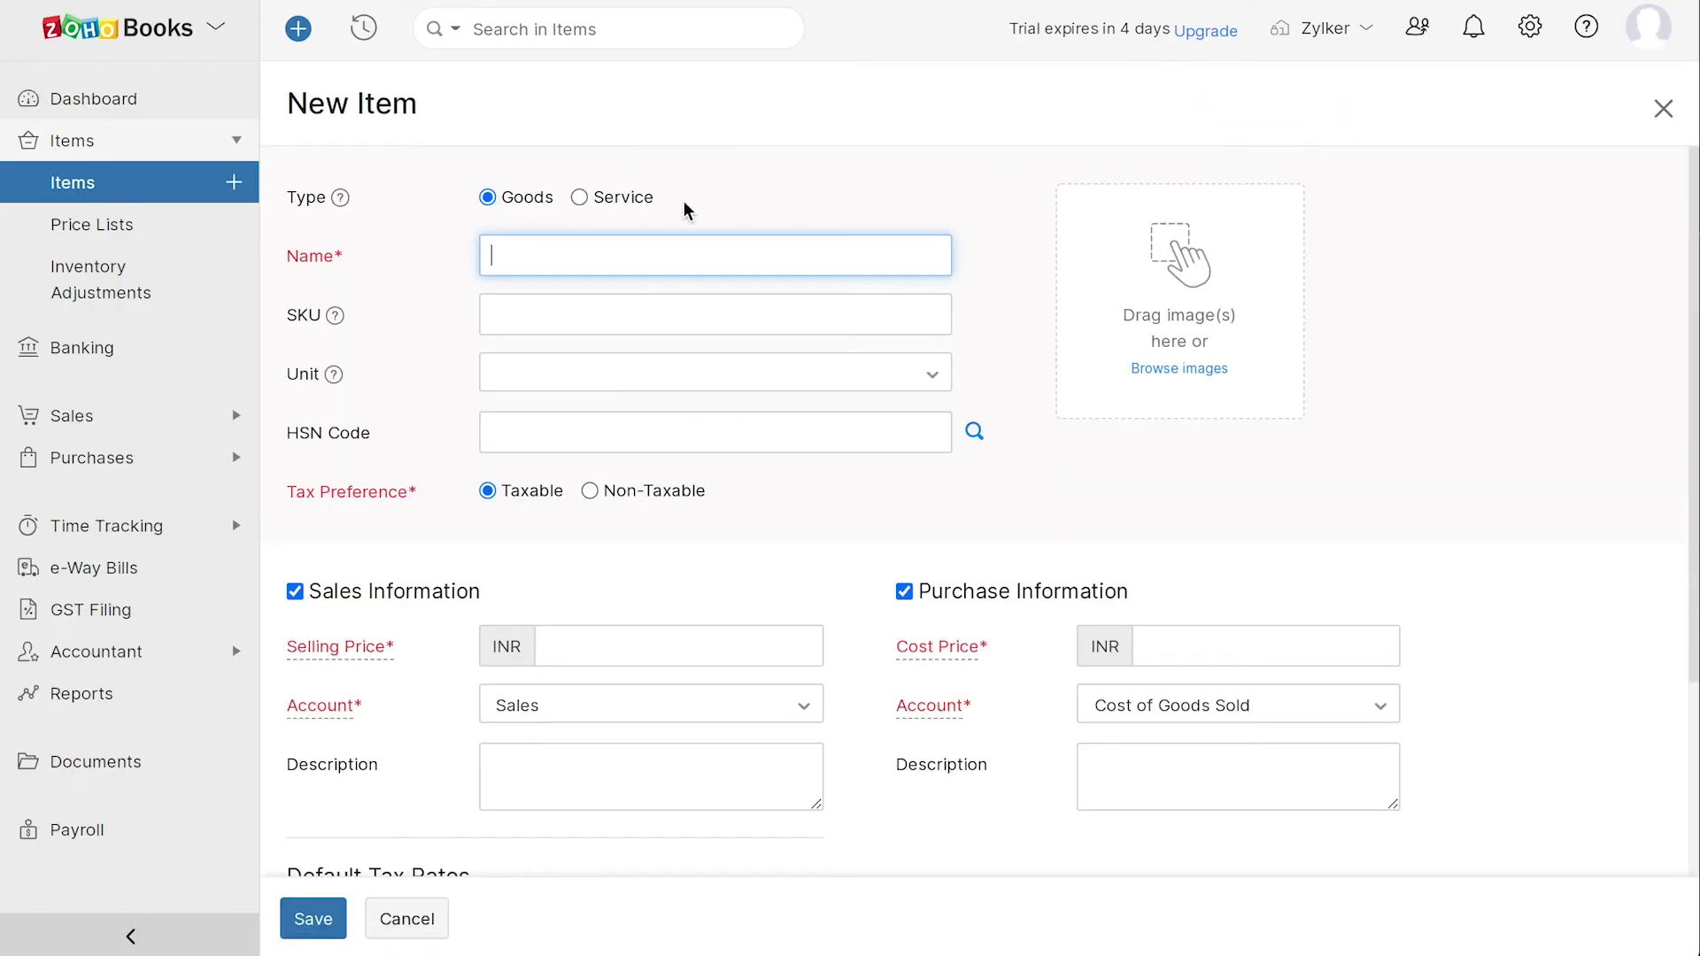
text(Macbook)
click(503, 382)
scroll(538, 624, down, 2)
click(536, 709)
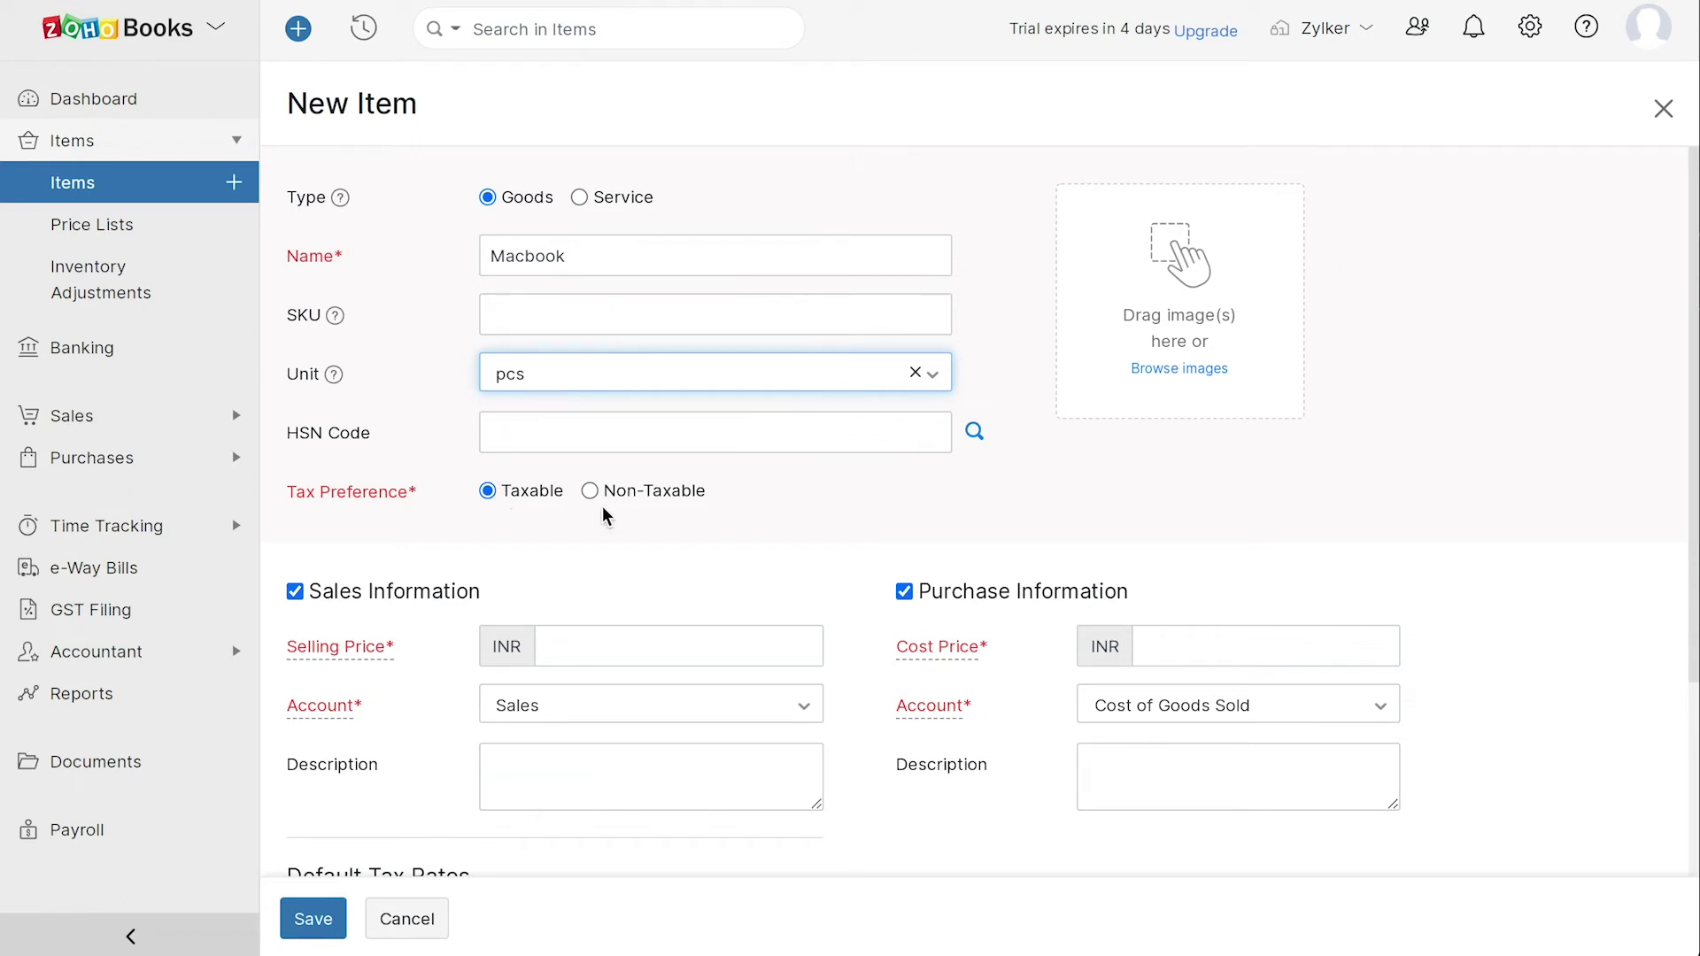
scroll(602, 509, down, 3)
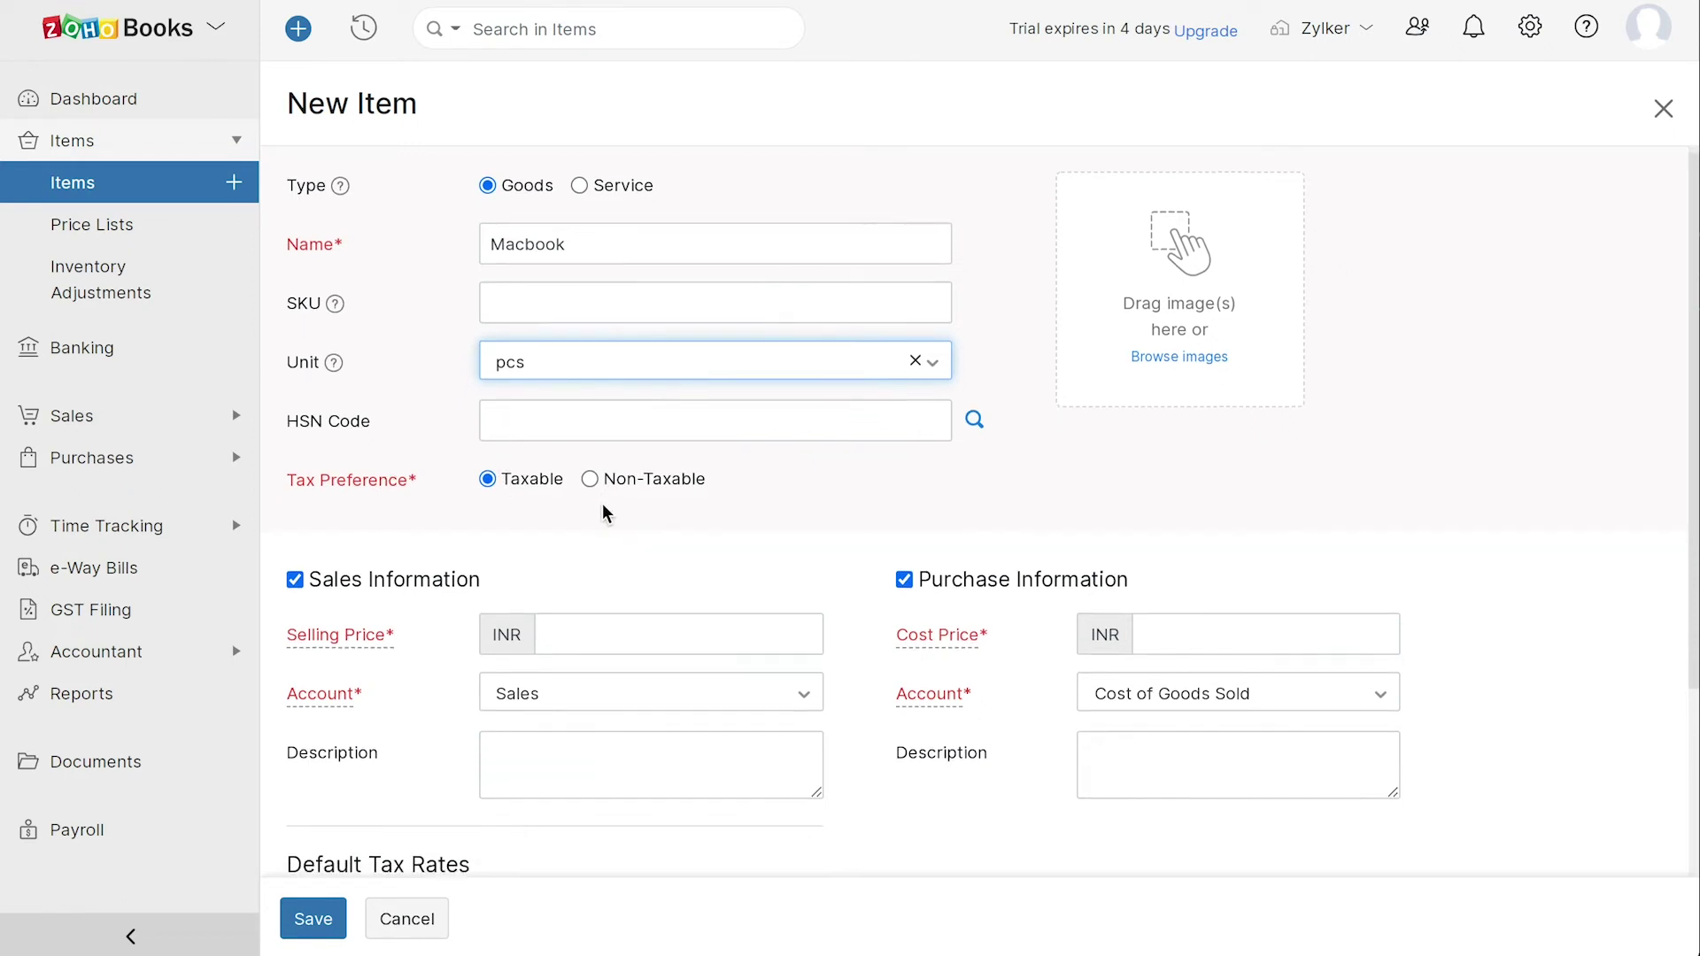
click(543, 390)
text(60000)
key(Tab)
text(50000)
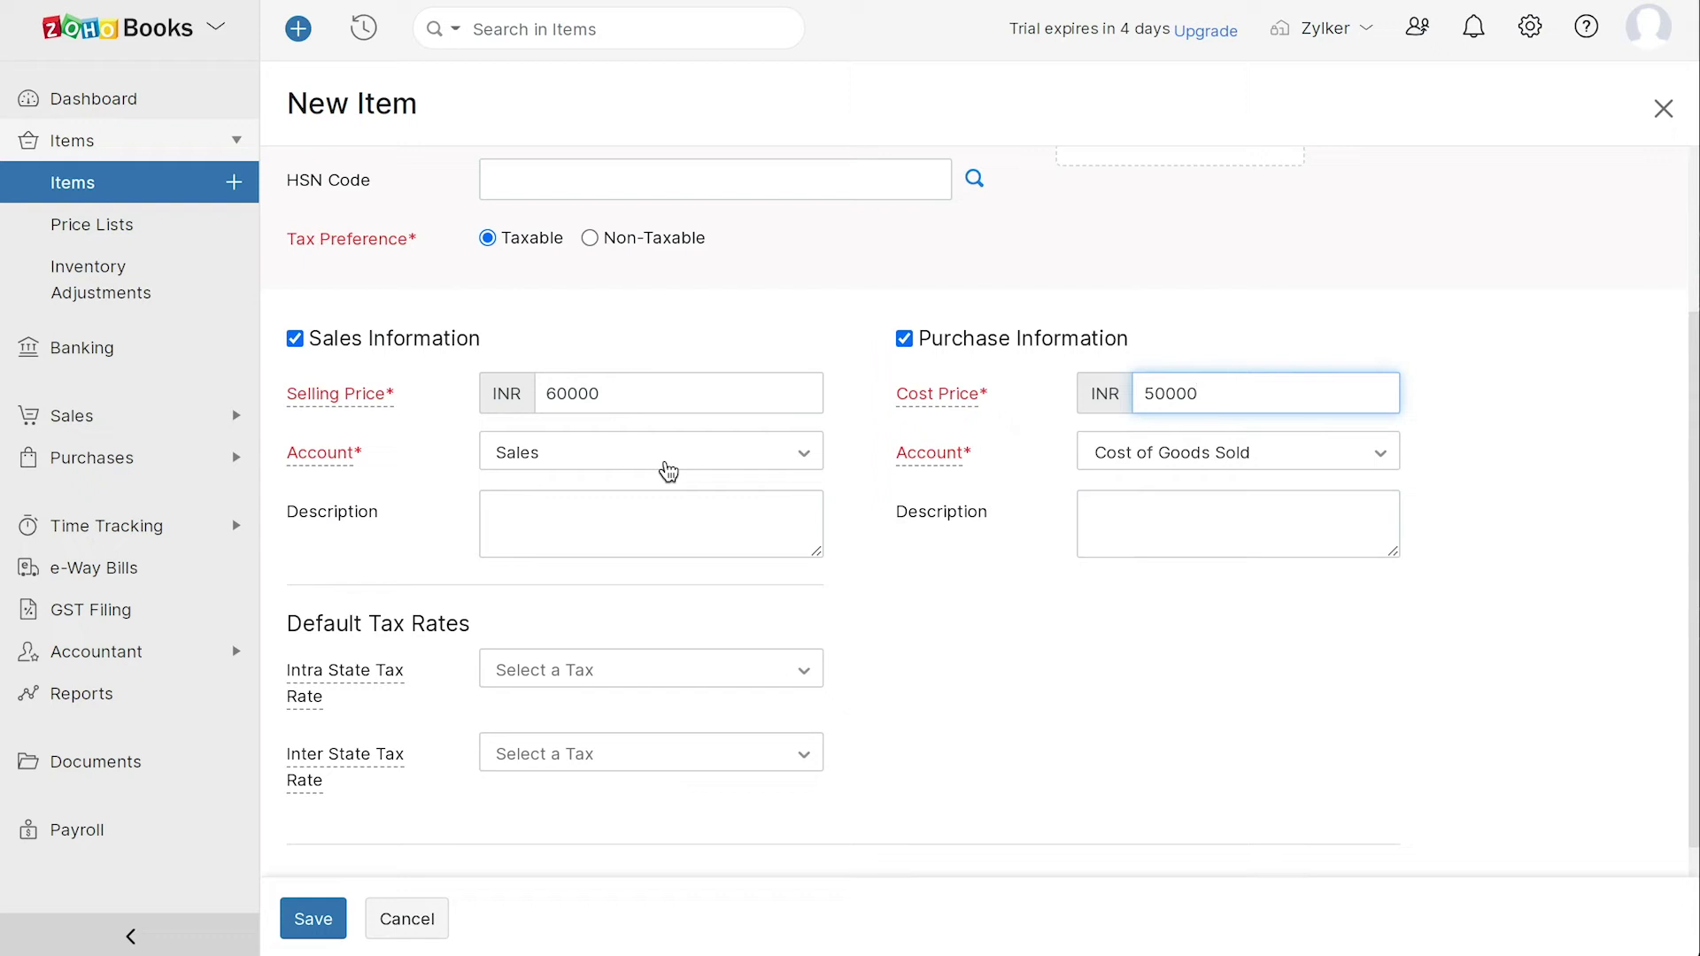
- Track the Macbook's inventory in Inventory Asset, save the item, and open the items options menu
scroll(562, 614, down, 2)
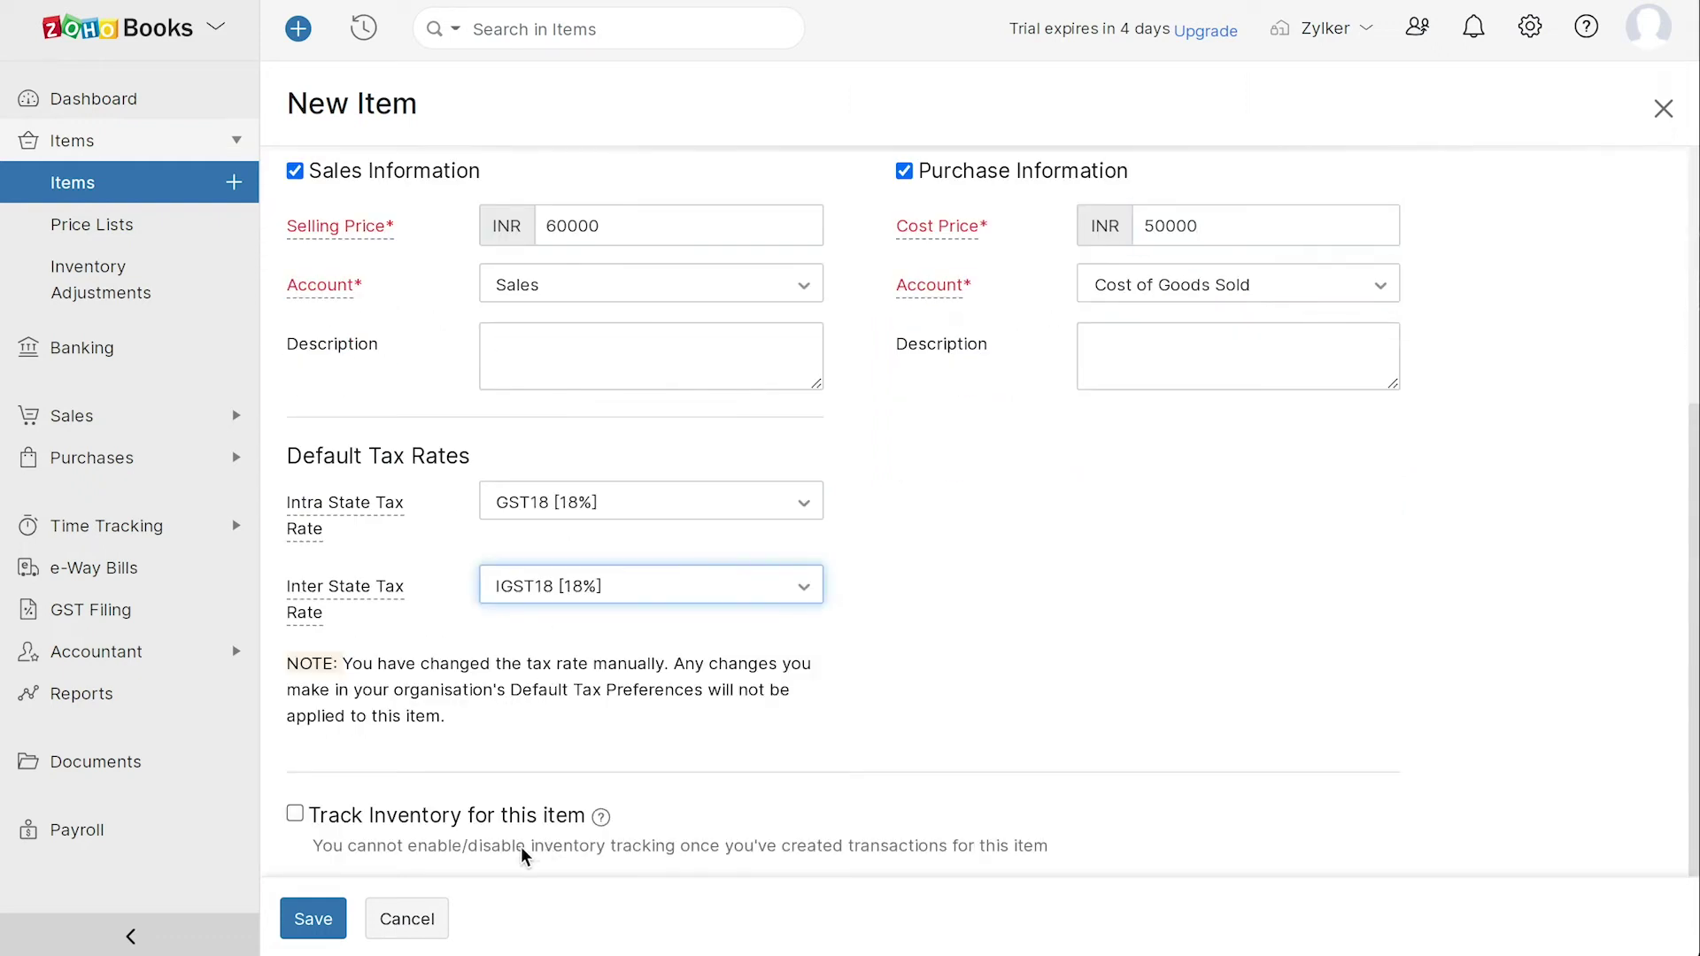
click(295, 814)
scroll(588, 732, down, 5)
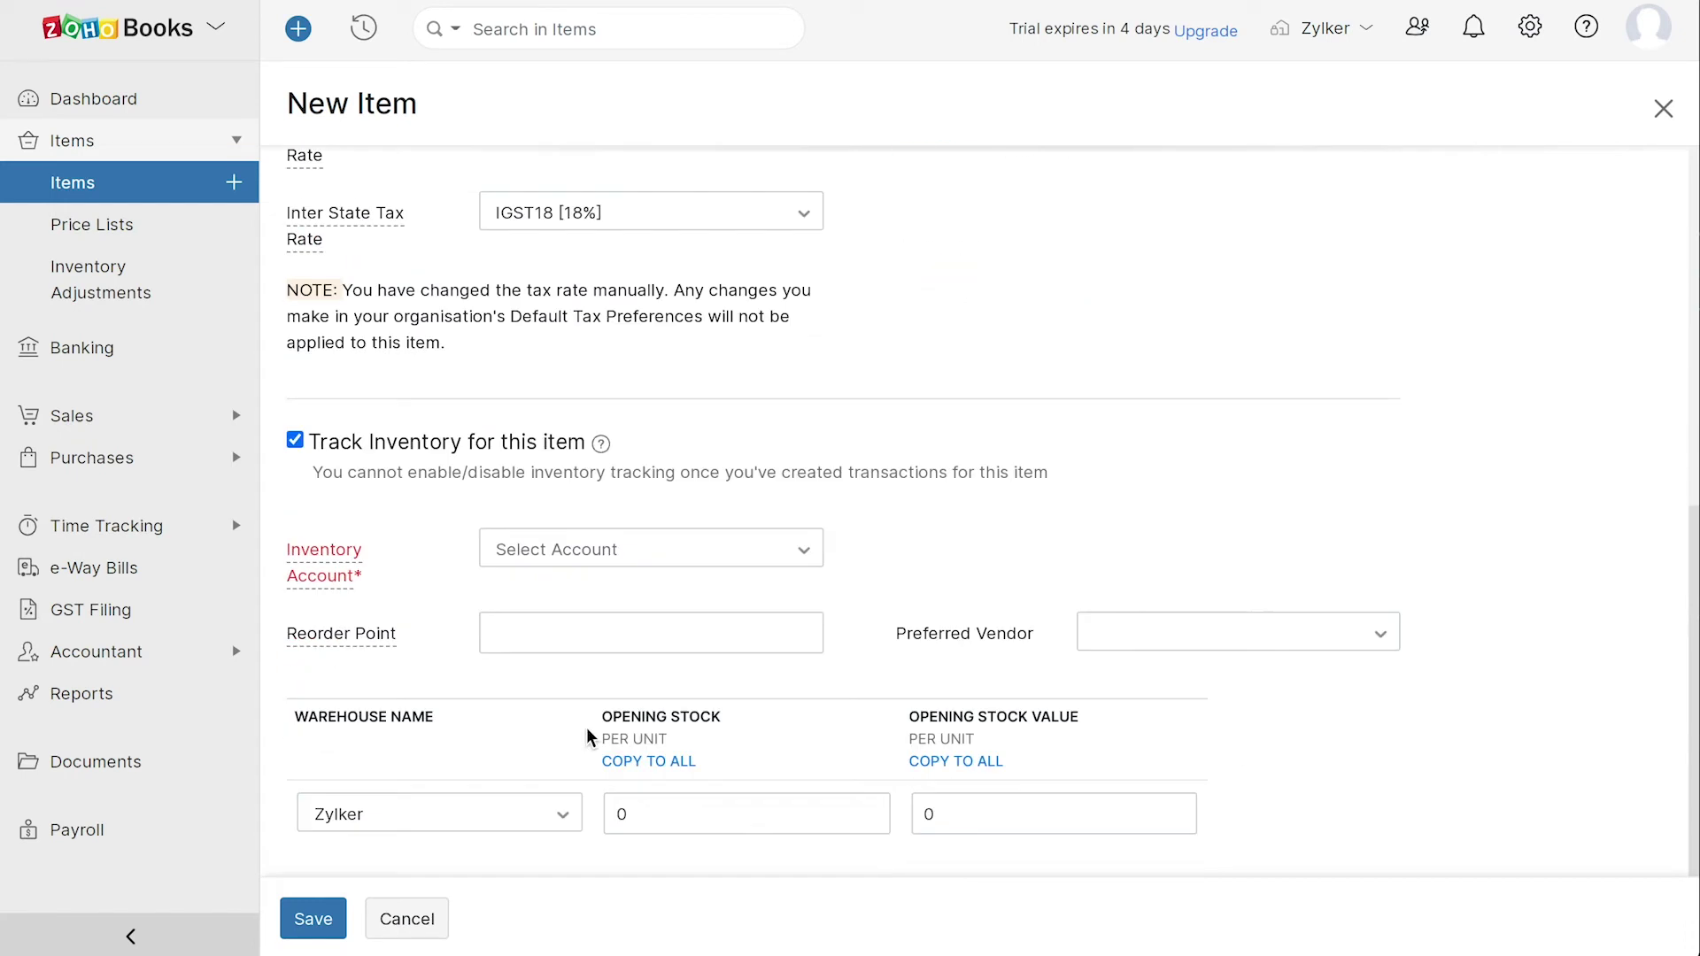
click(575, 453)
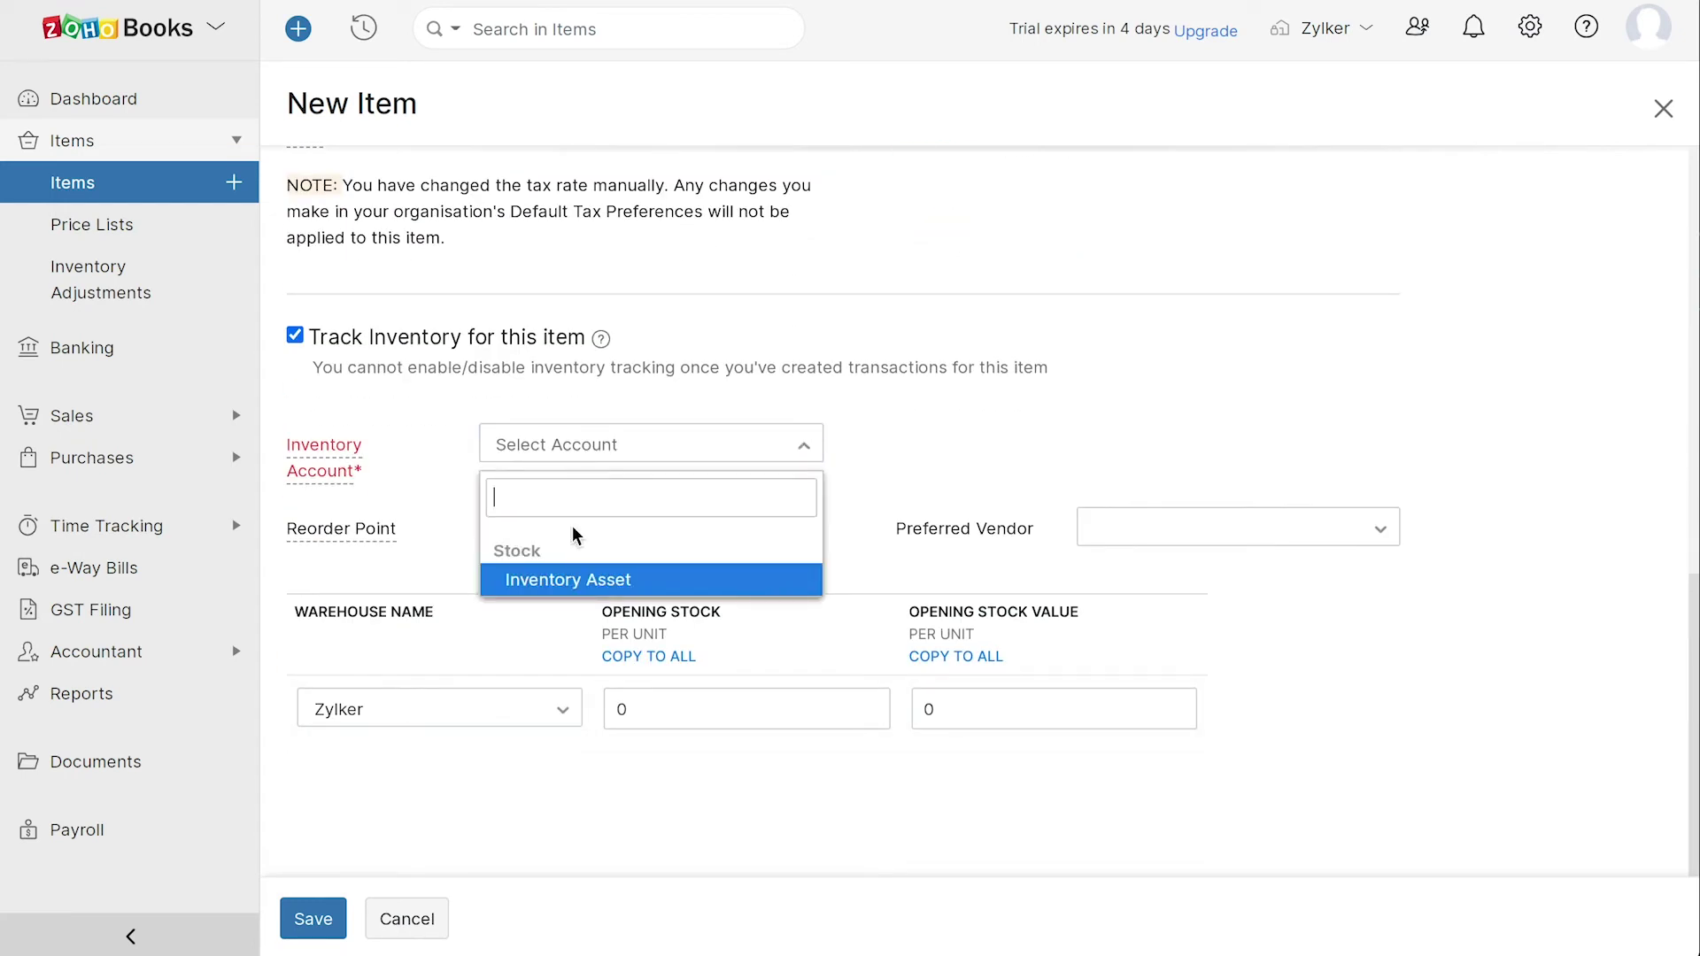
click(576, 576)
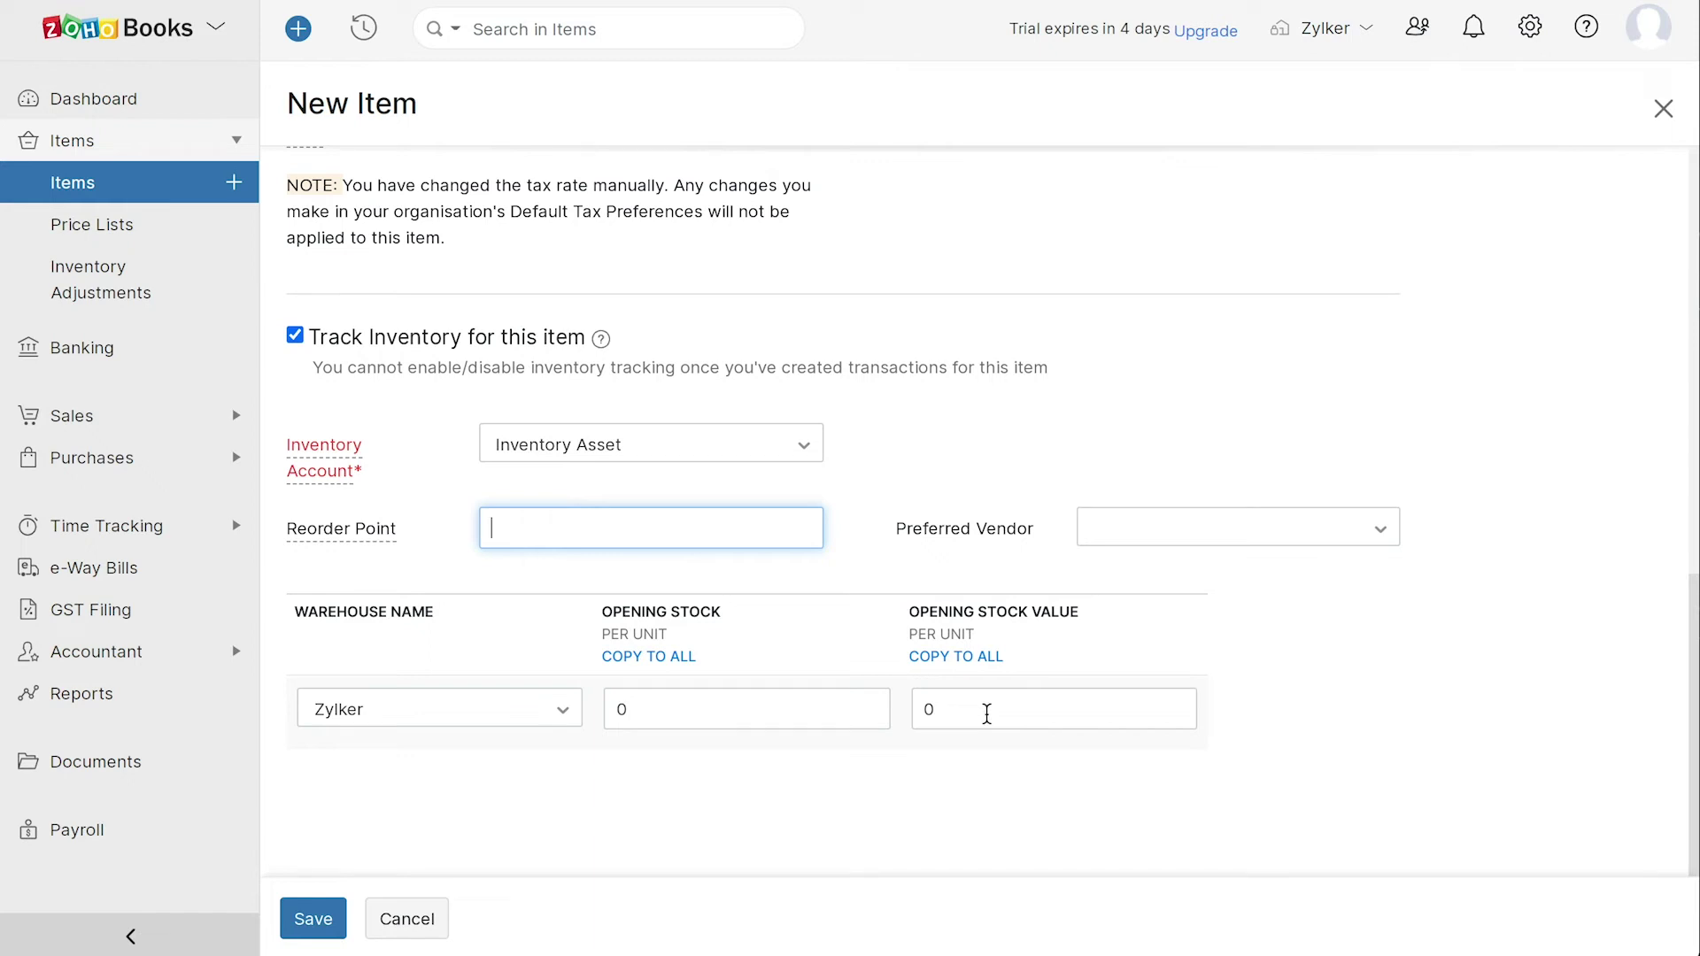
click(327, 919)
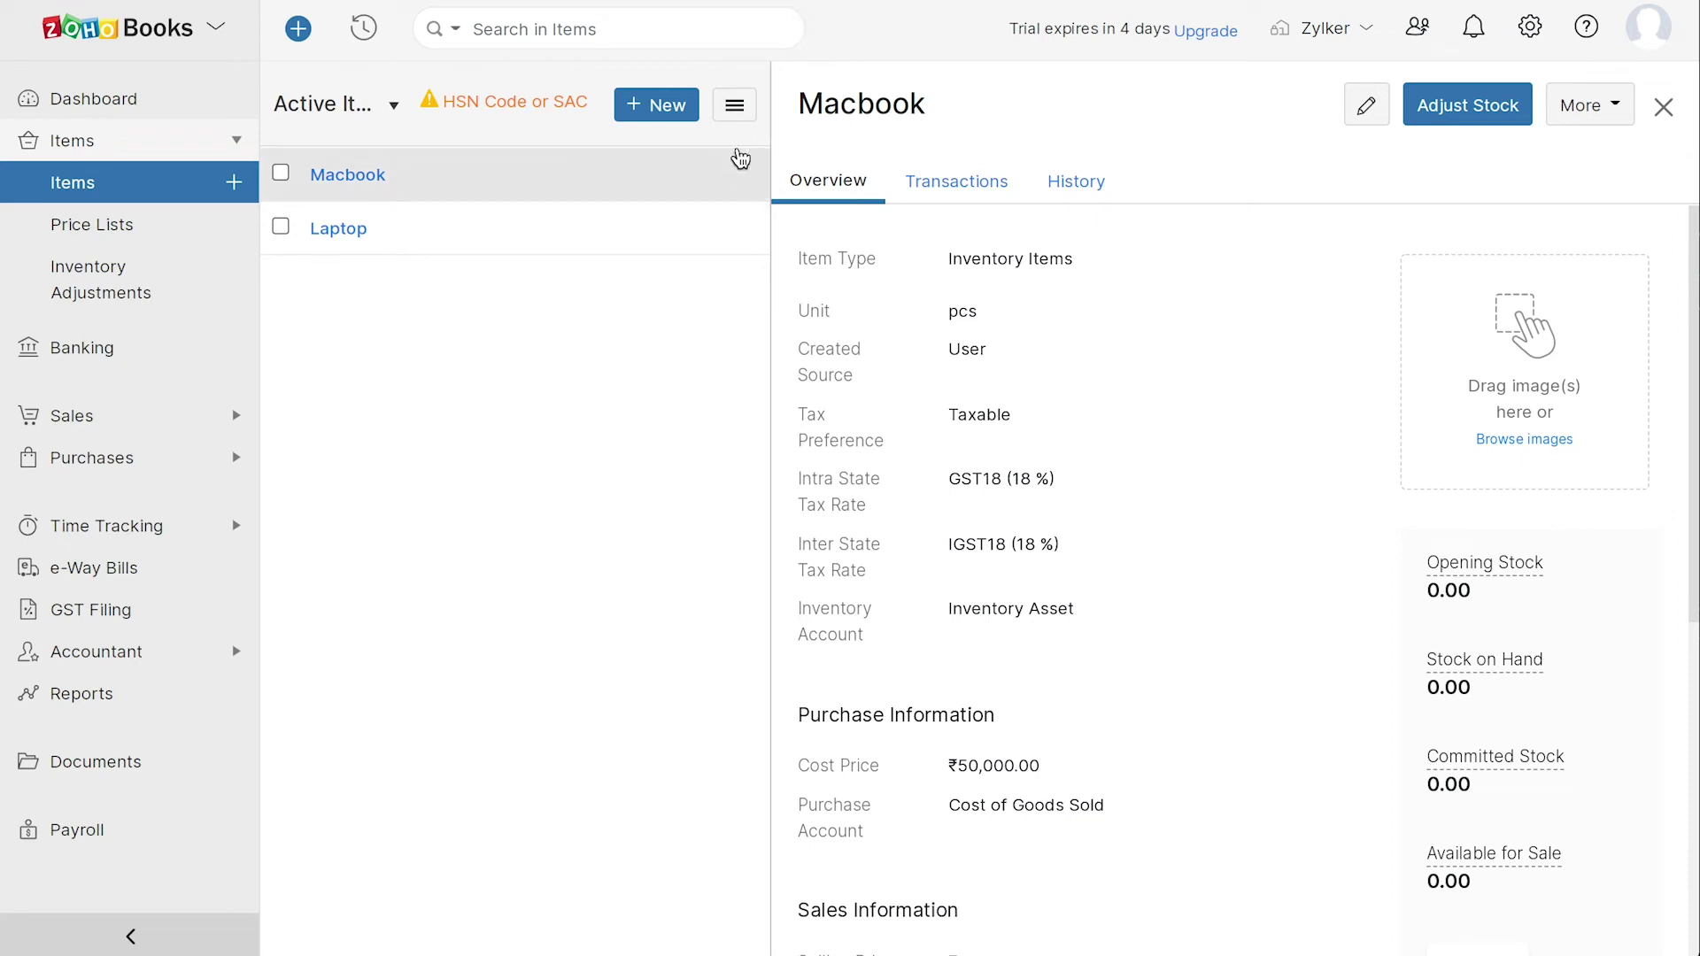
click(744, 111)
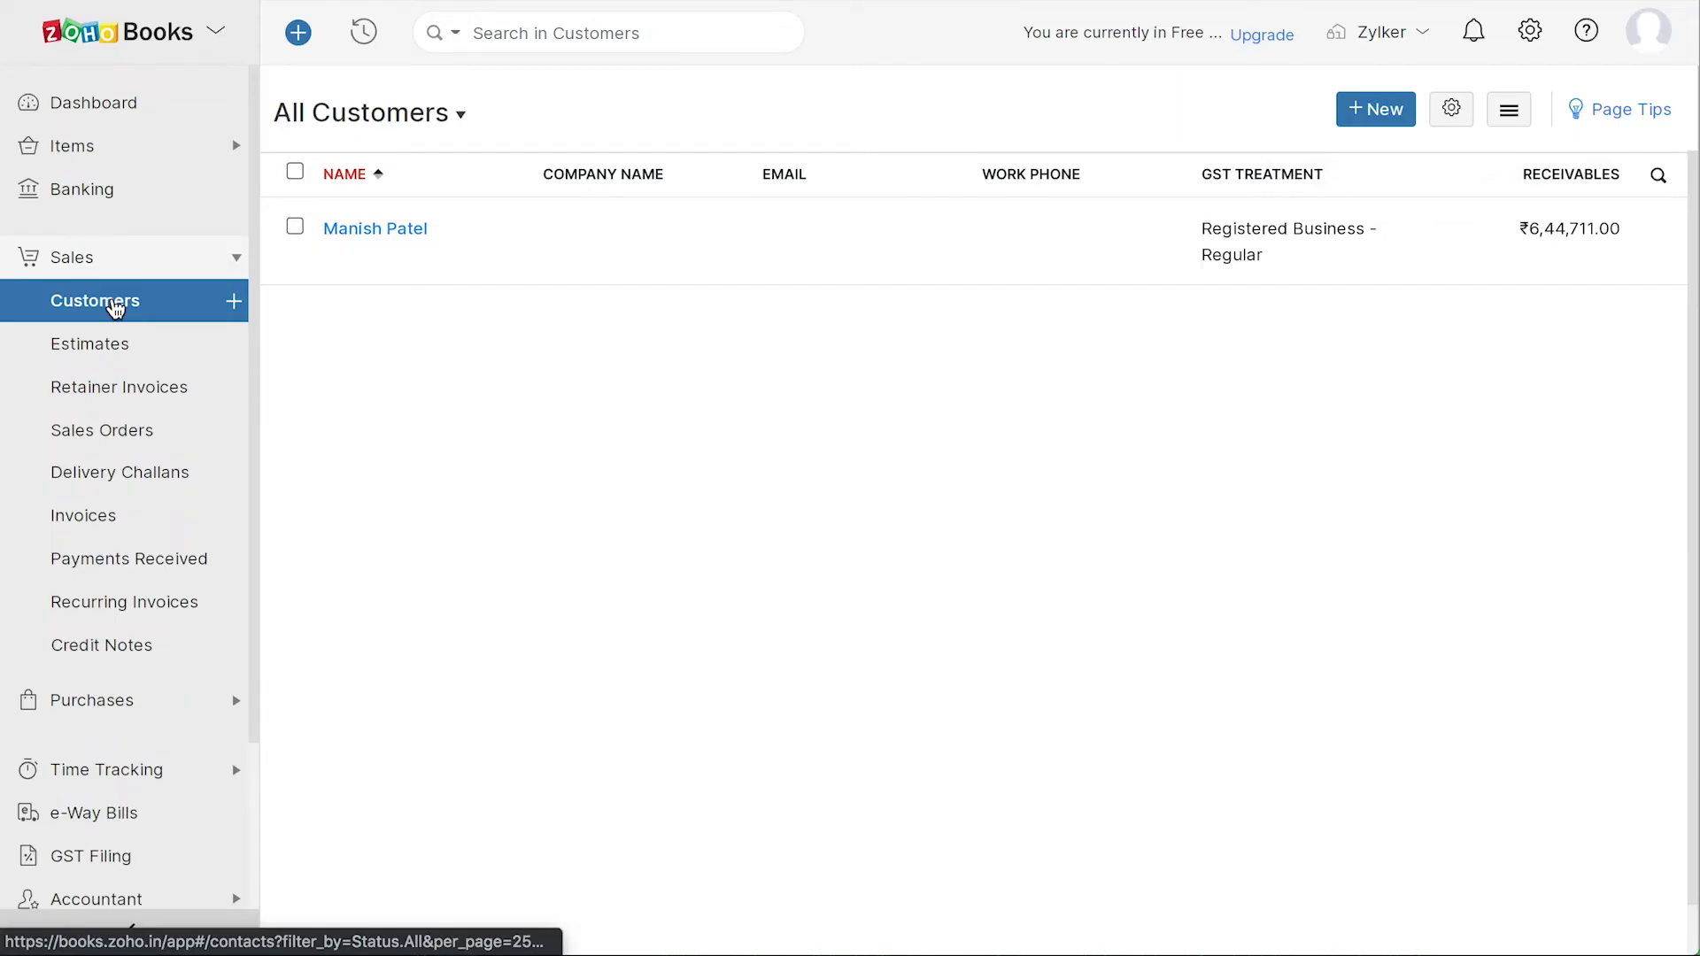
- Start a customer for company Zylker India with the contact's name as display name and their e-mail
click(1375, 110)
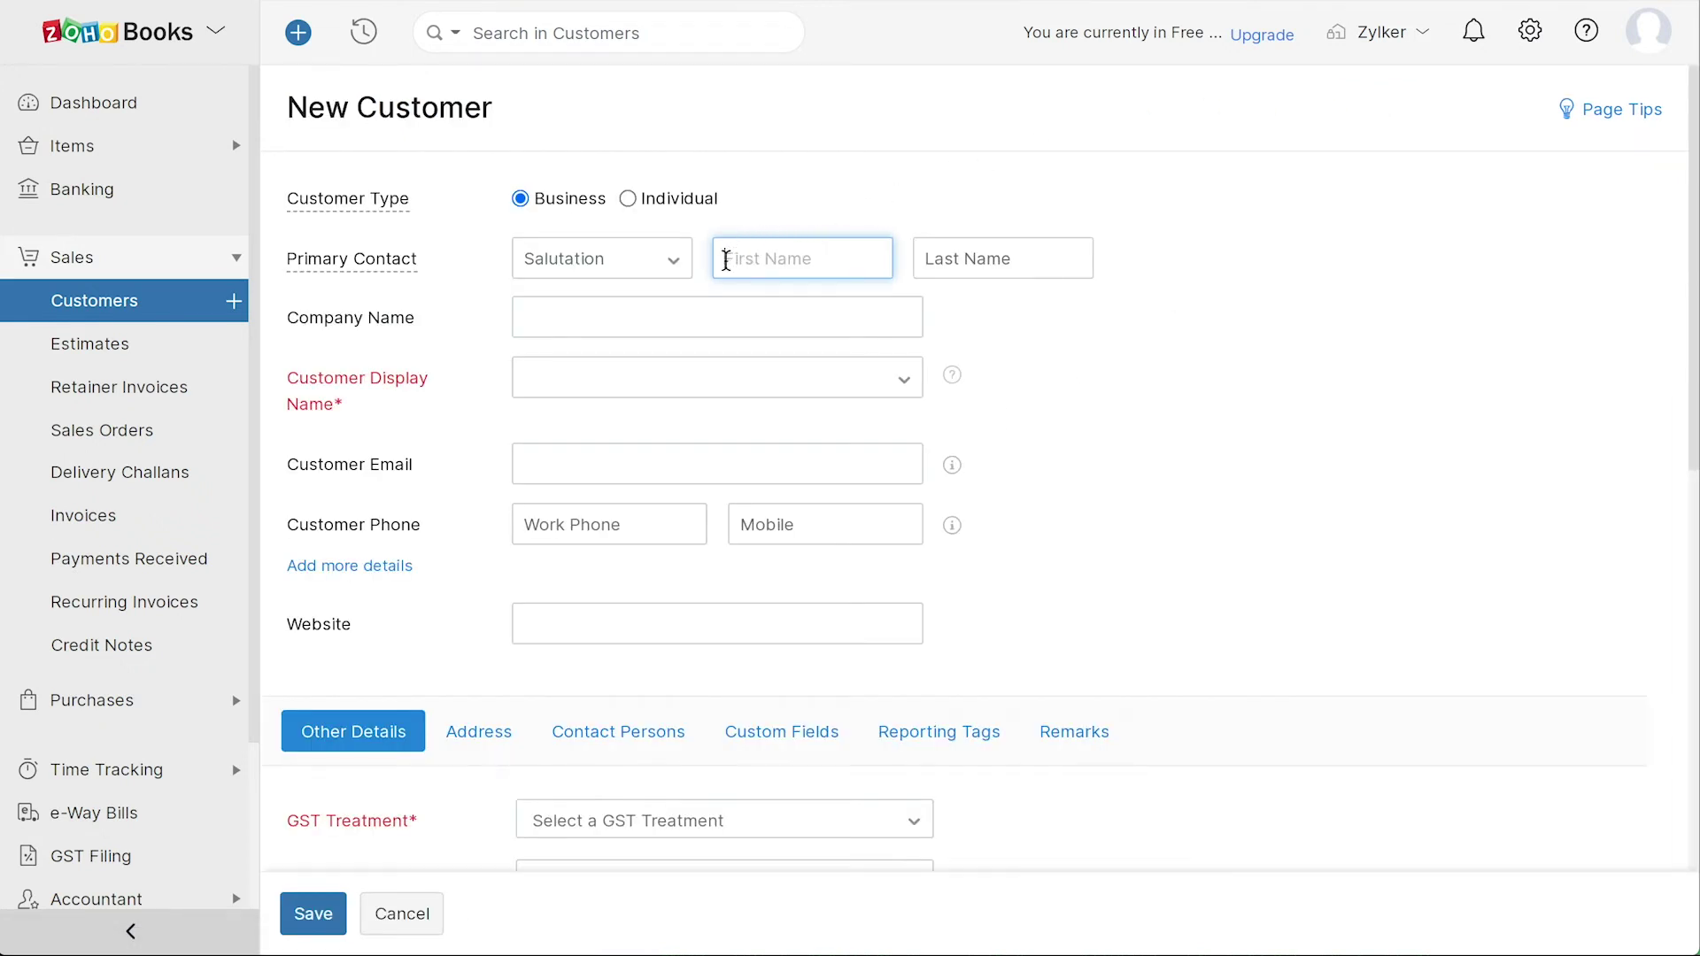
key(Tab)
click(537, 310)
text(Zylker India)
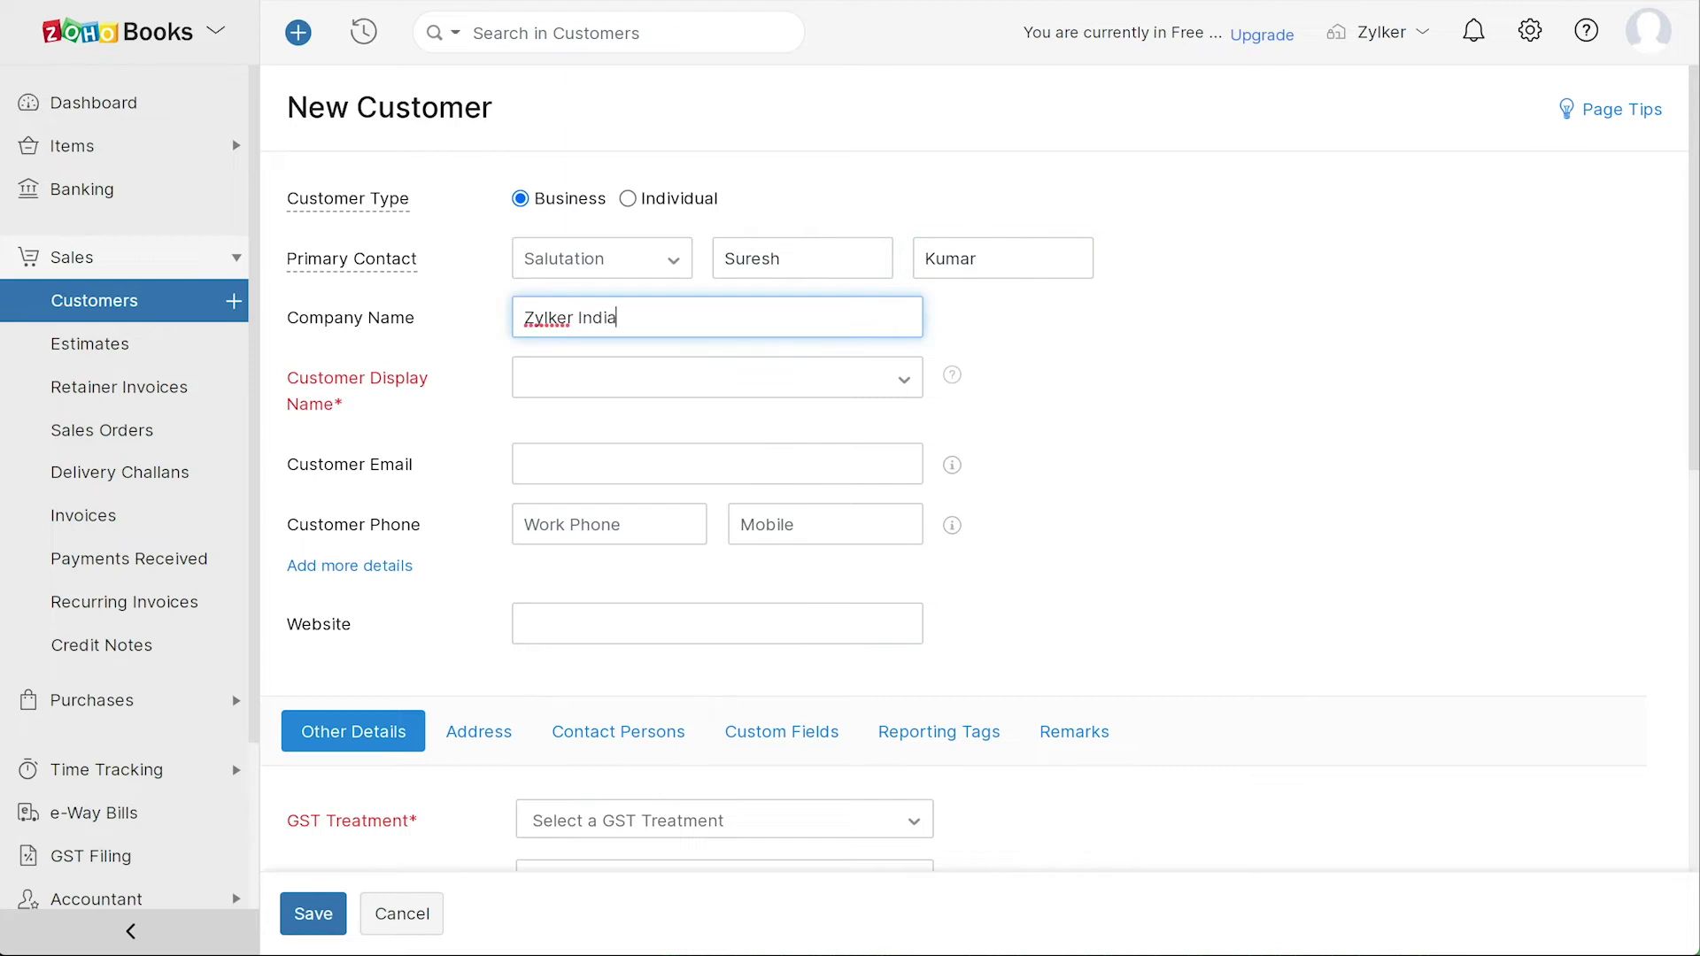
click(527, 372)
click(543, 421)
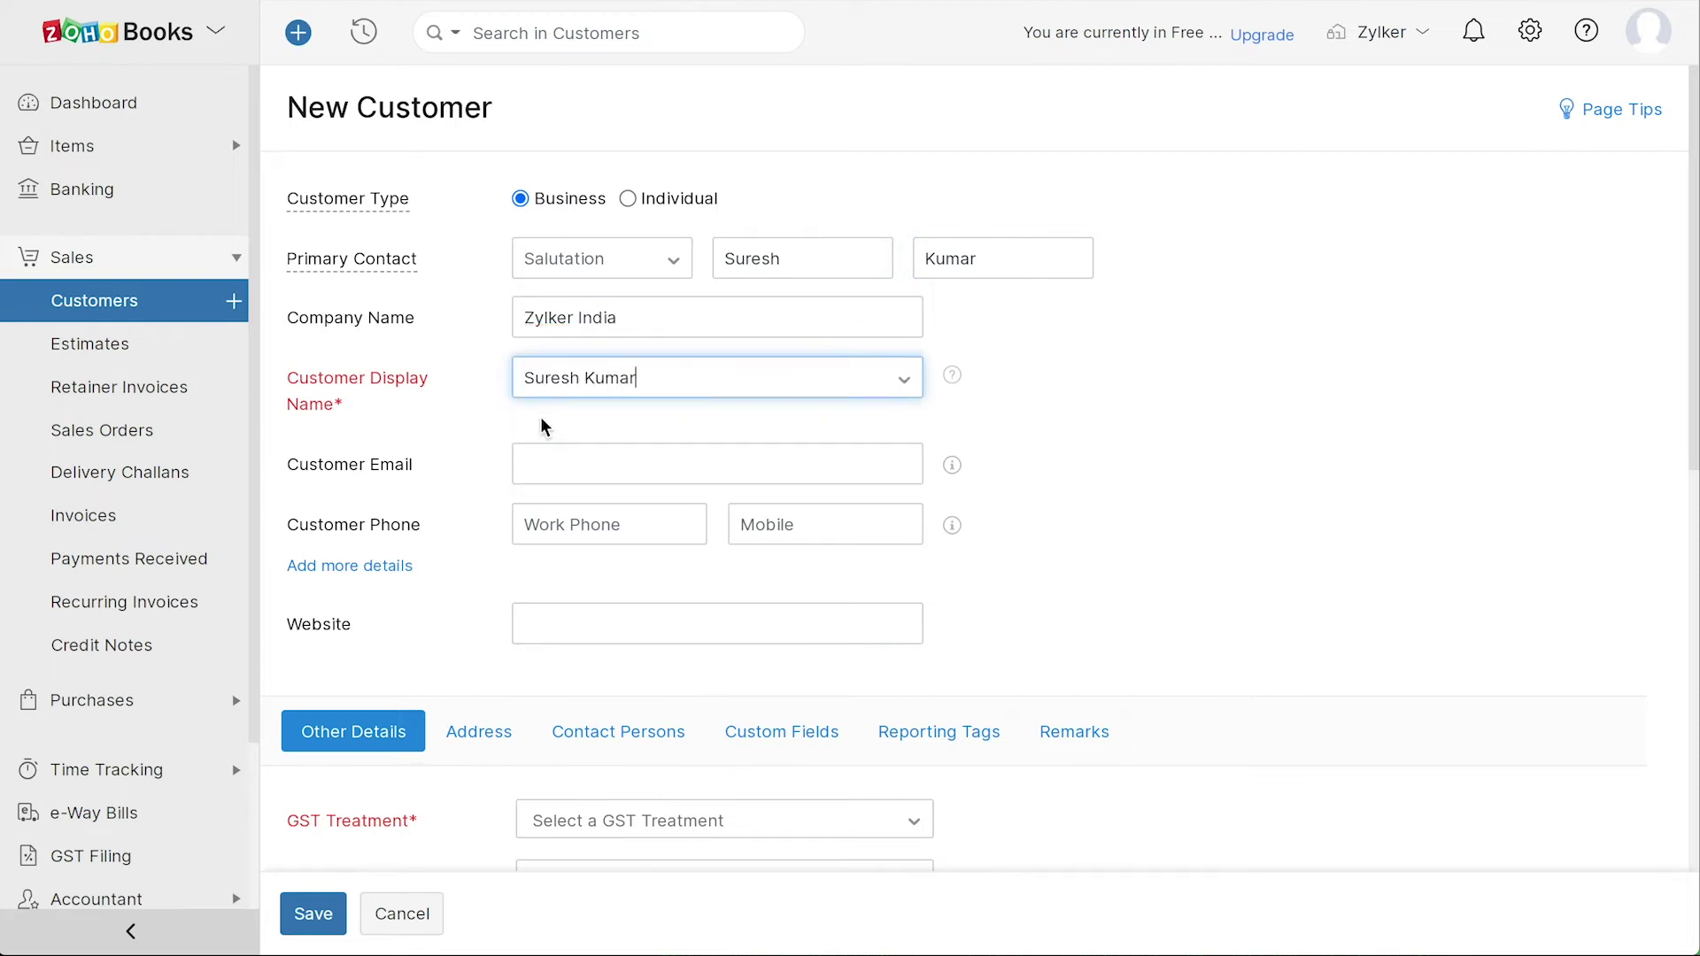
click(527, 463)
key(Tab)
key(Tab)
- Set GST treatment to Registered Business - Regular, paste the GSTIN, and keep the customer taxable
scroll(705, 616, down, 7)
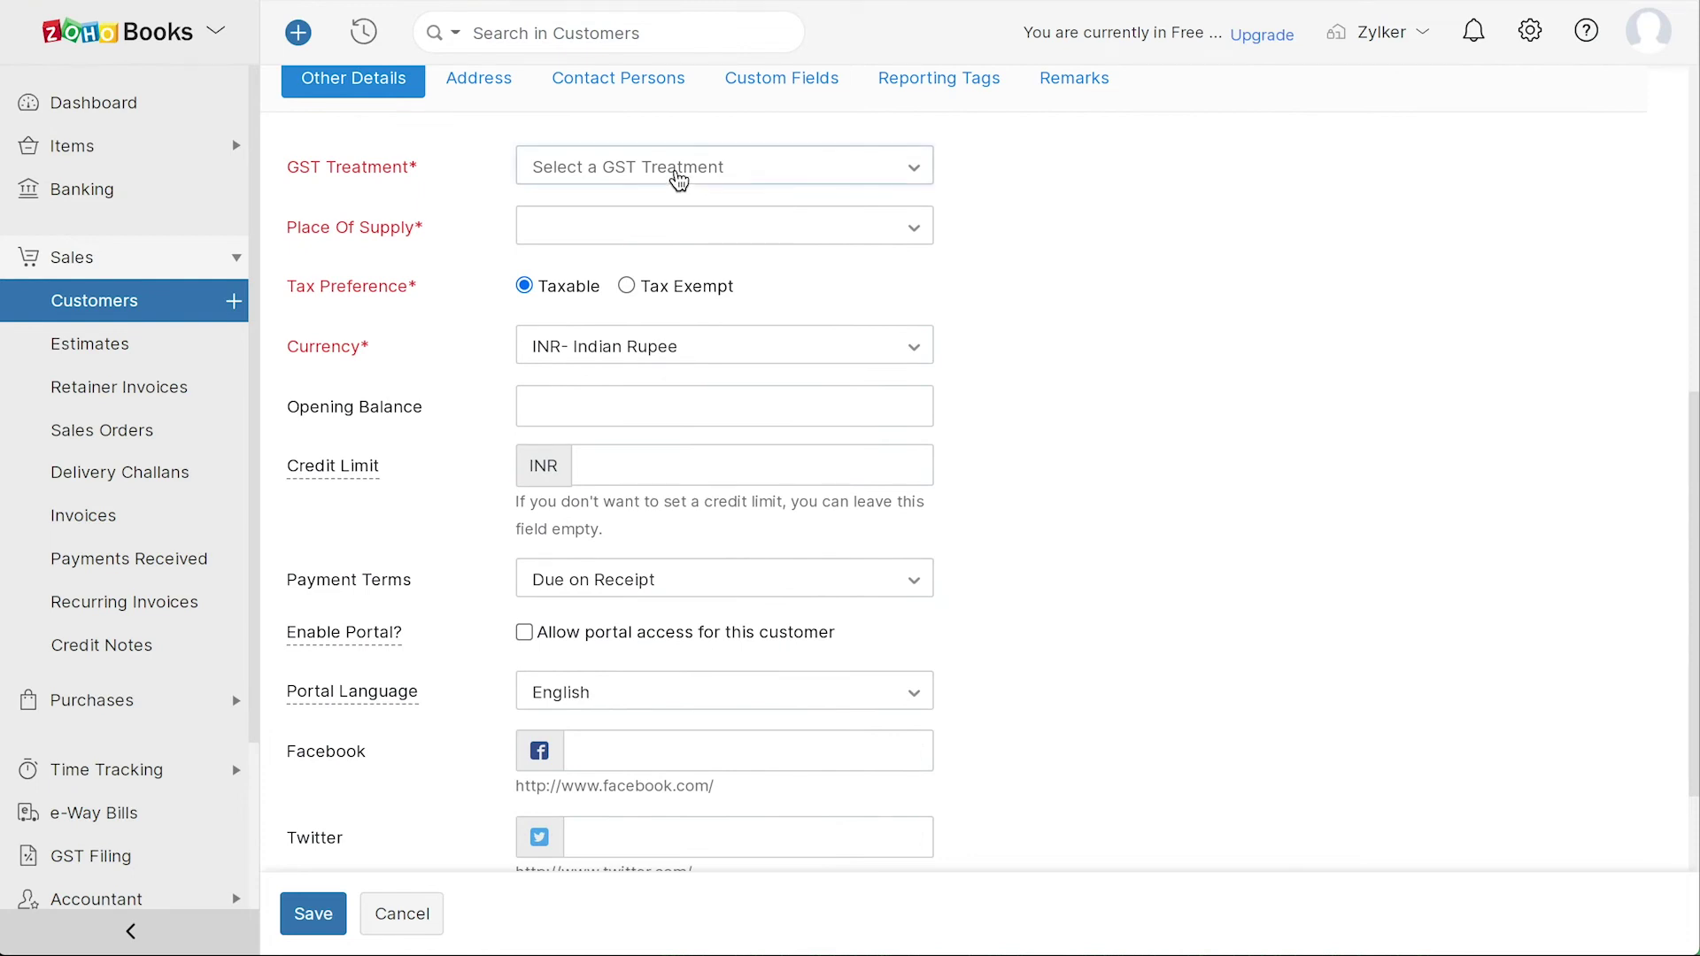
click(679, 180)
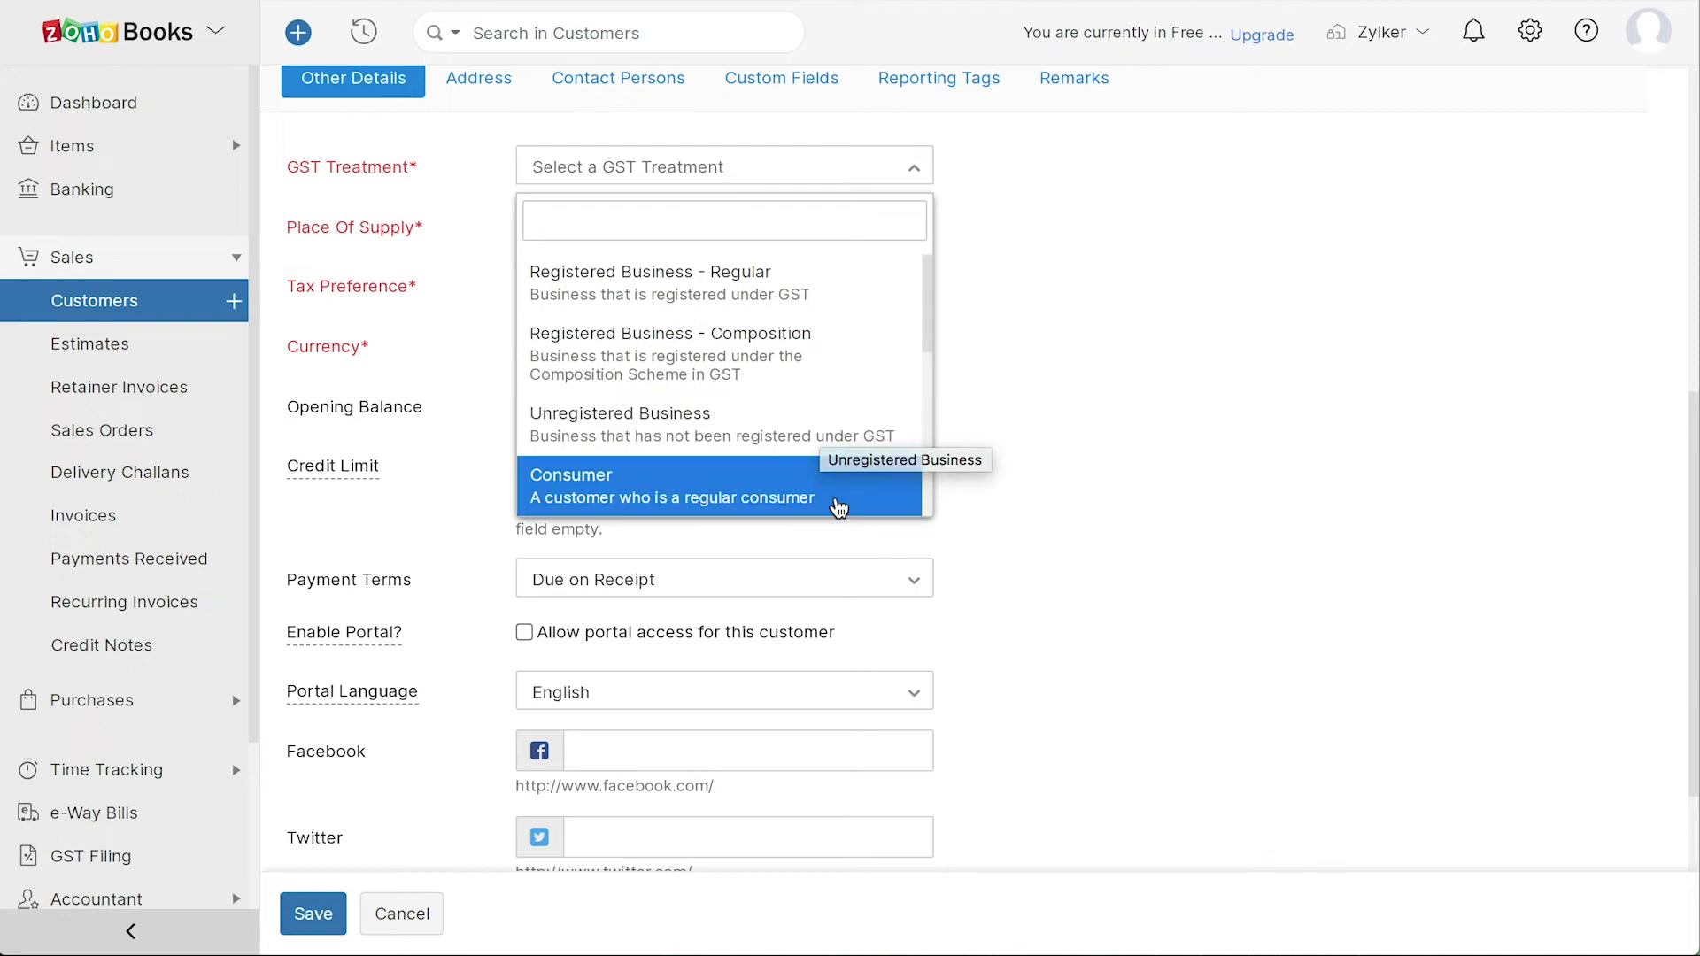
scroll(838, 507, down, 3)
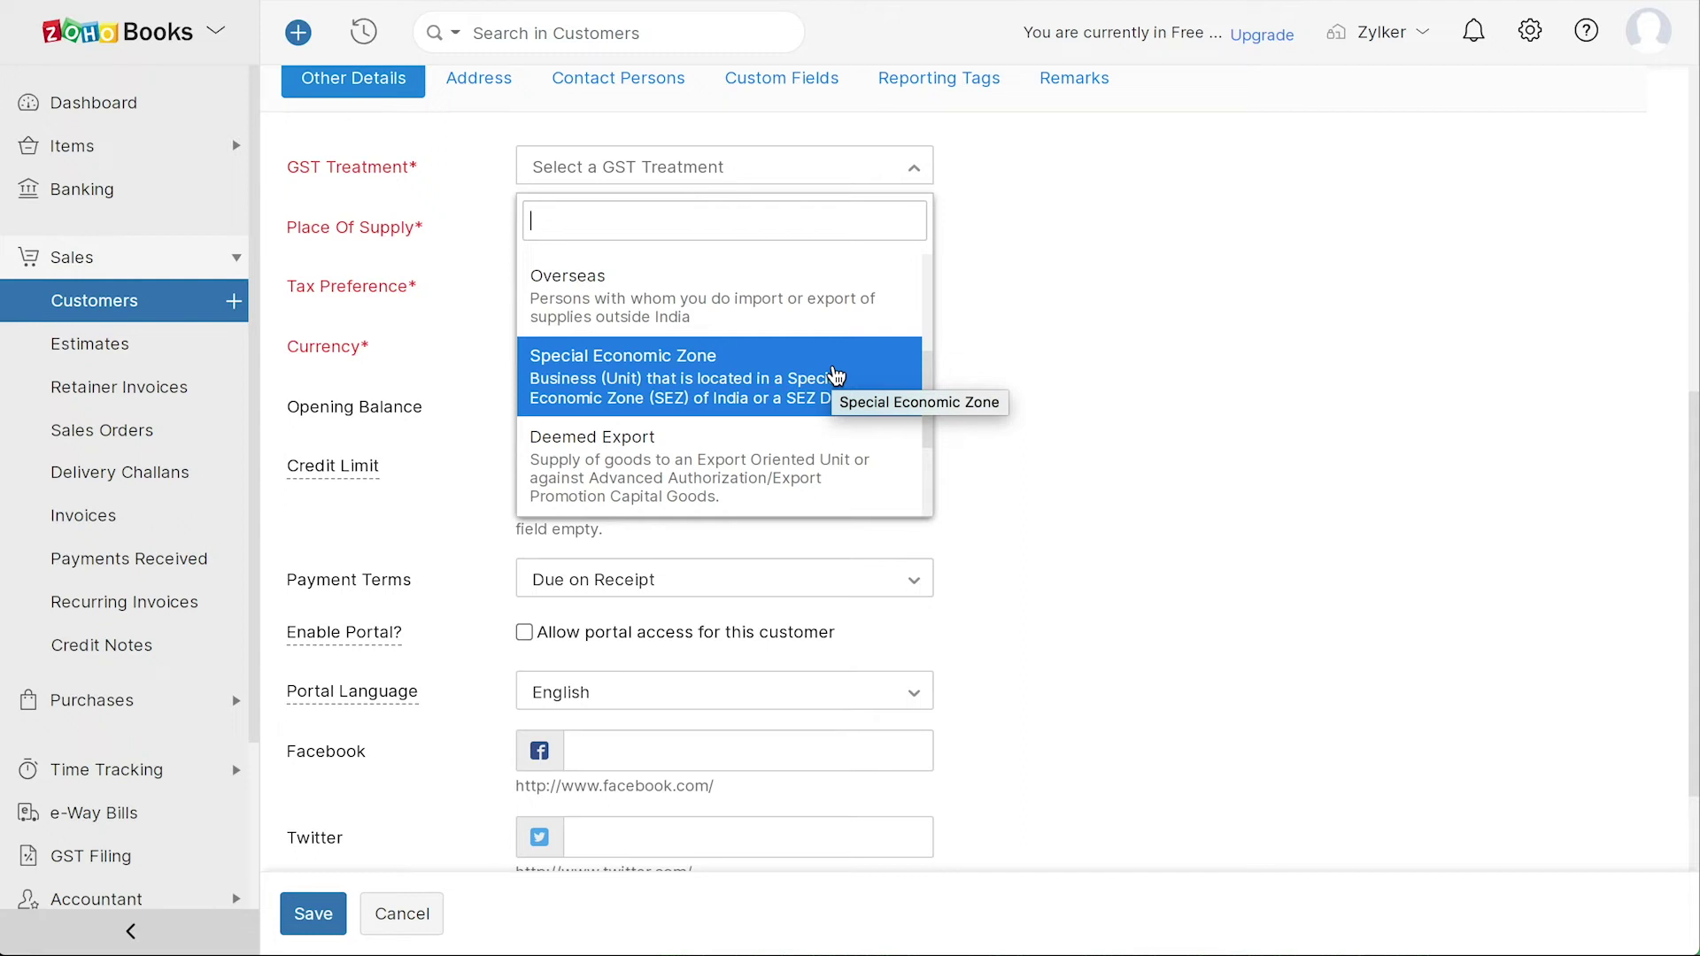
scroll(803, 465, down, 2)
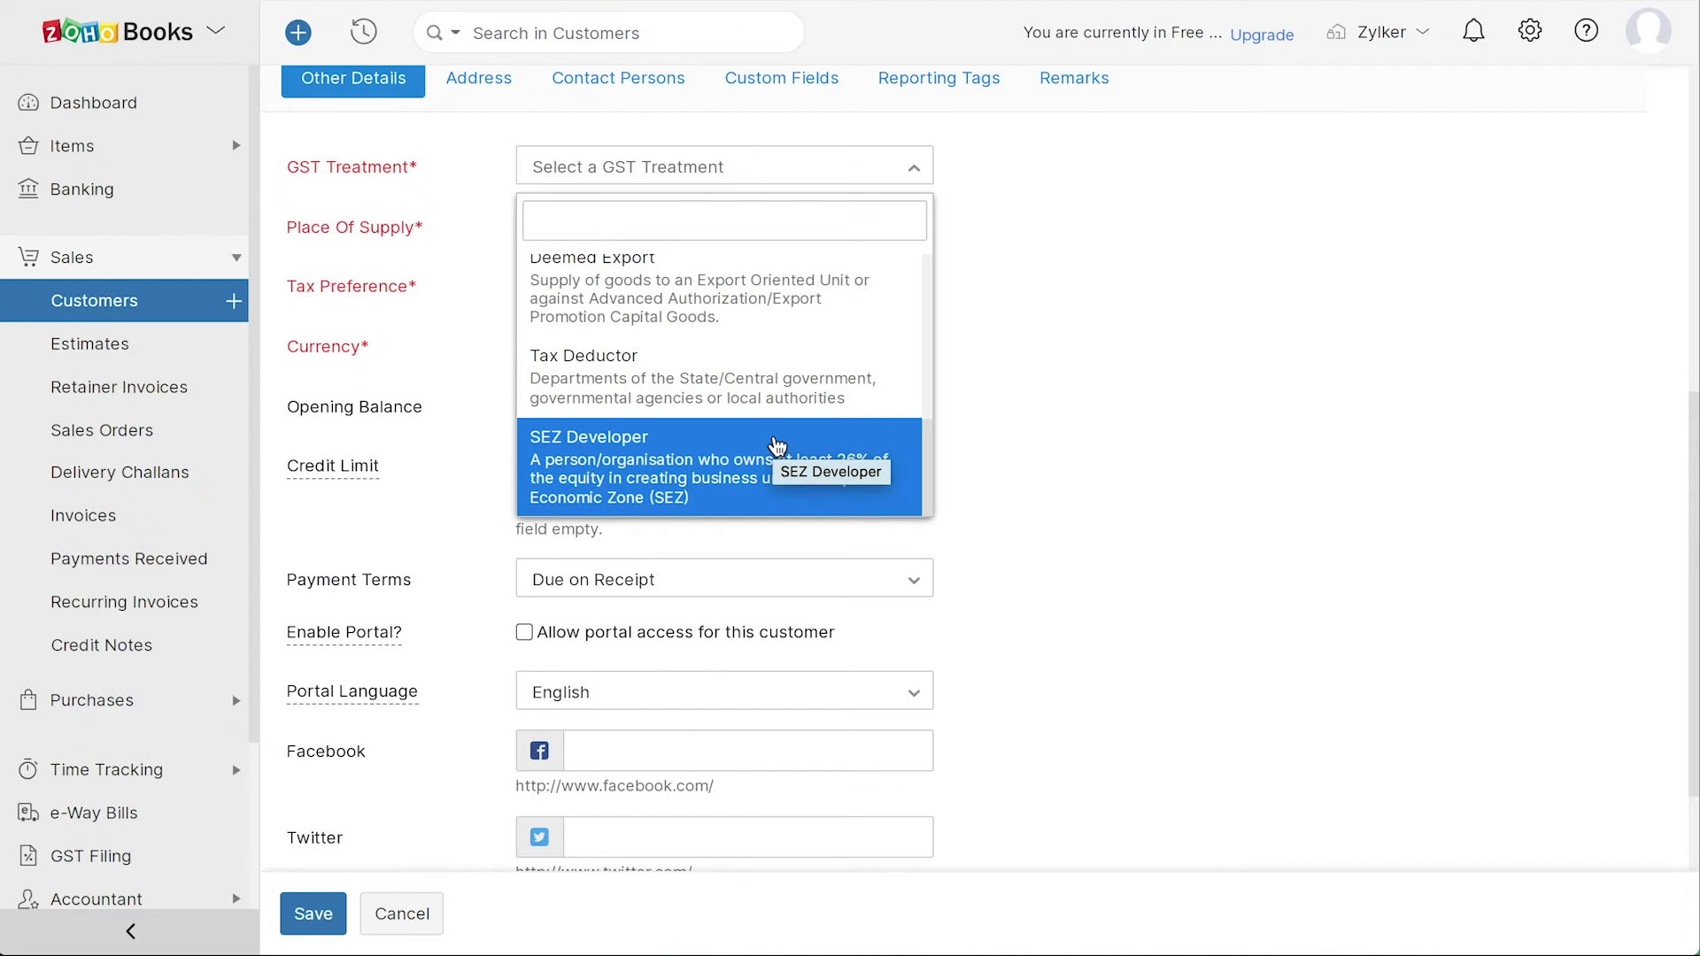
scroll(695, 396, up, 5)
click(651, 297)
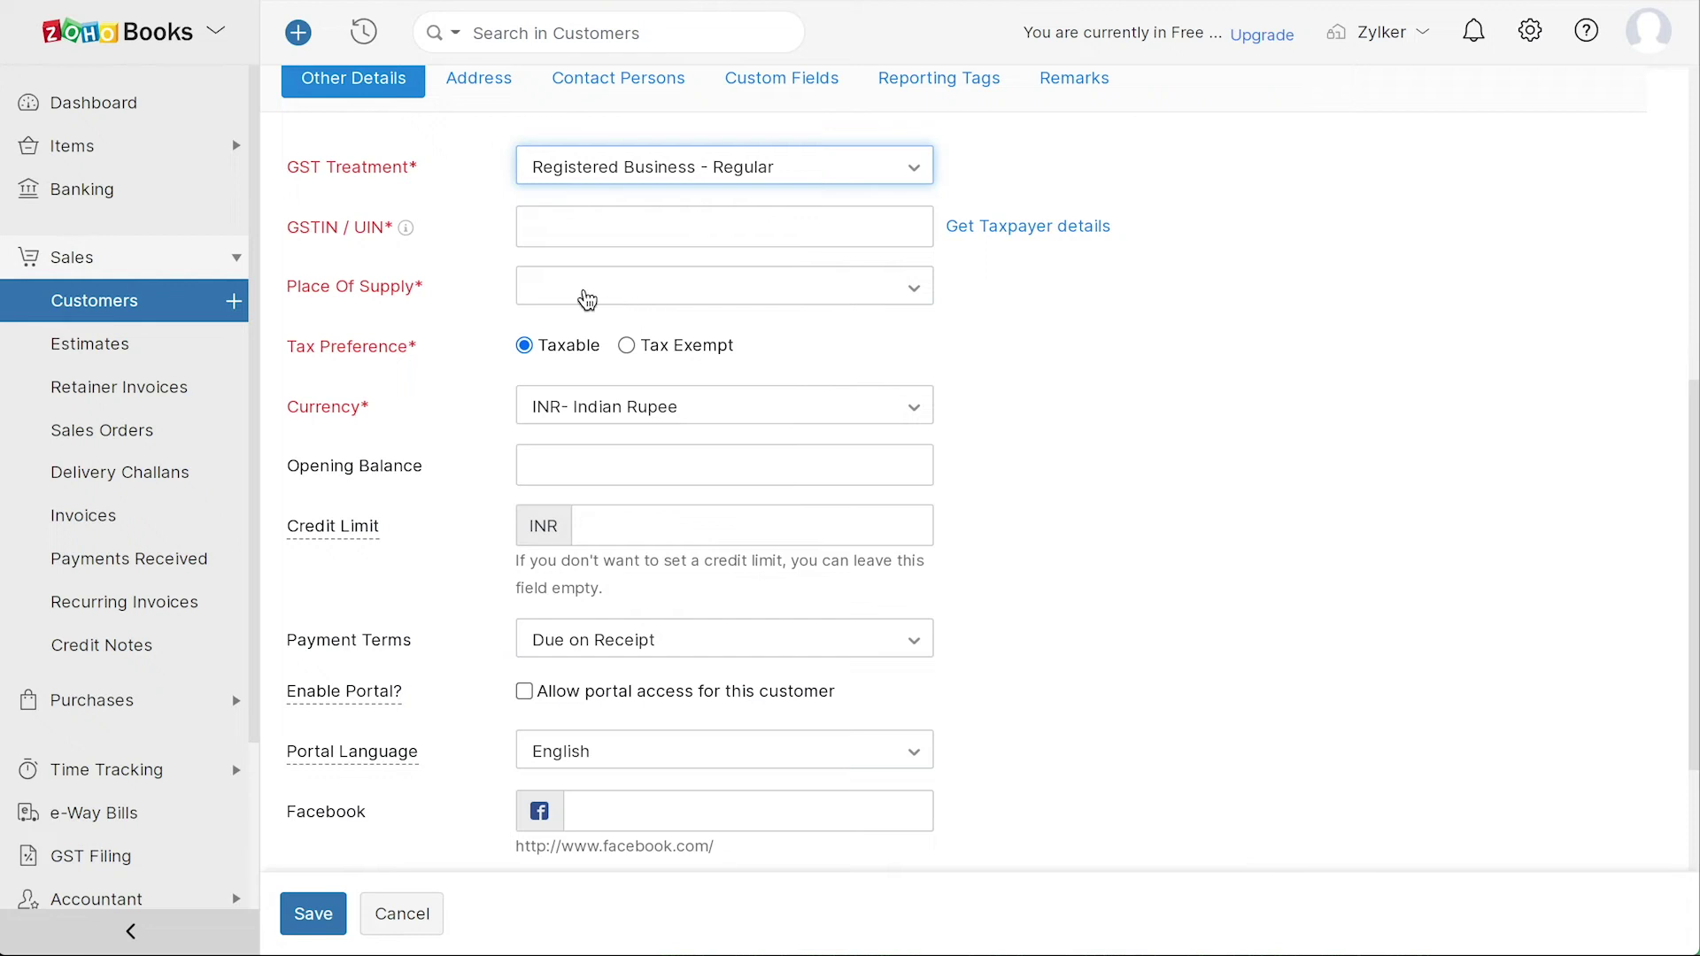
click(528, 228)
key(ctrl+v)
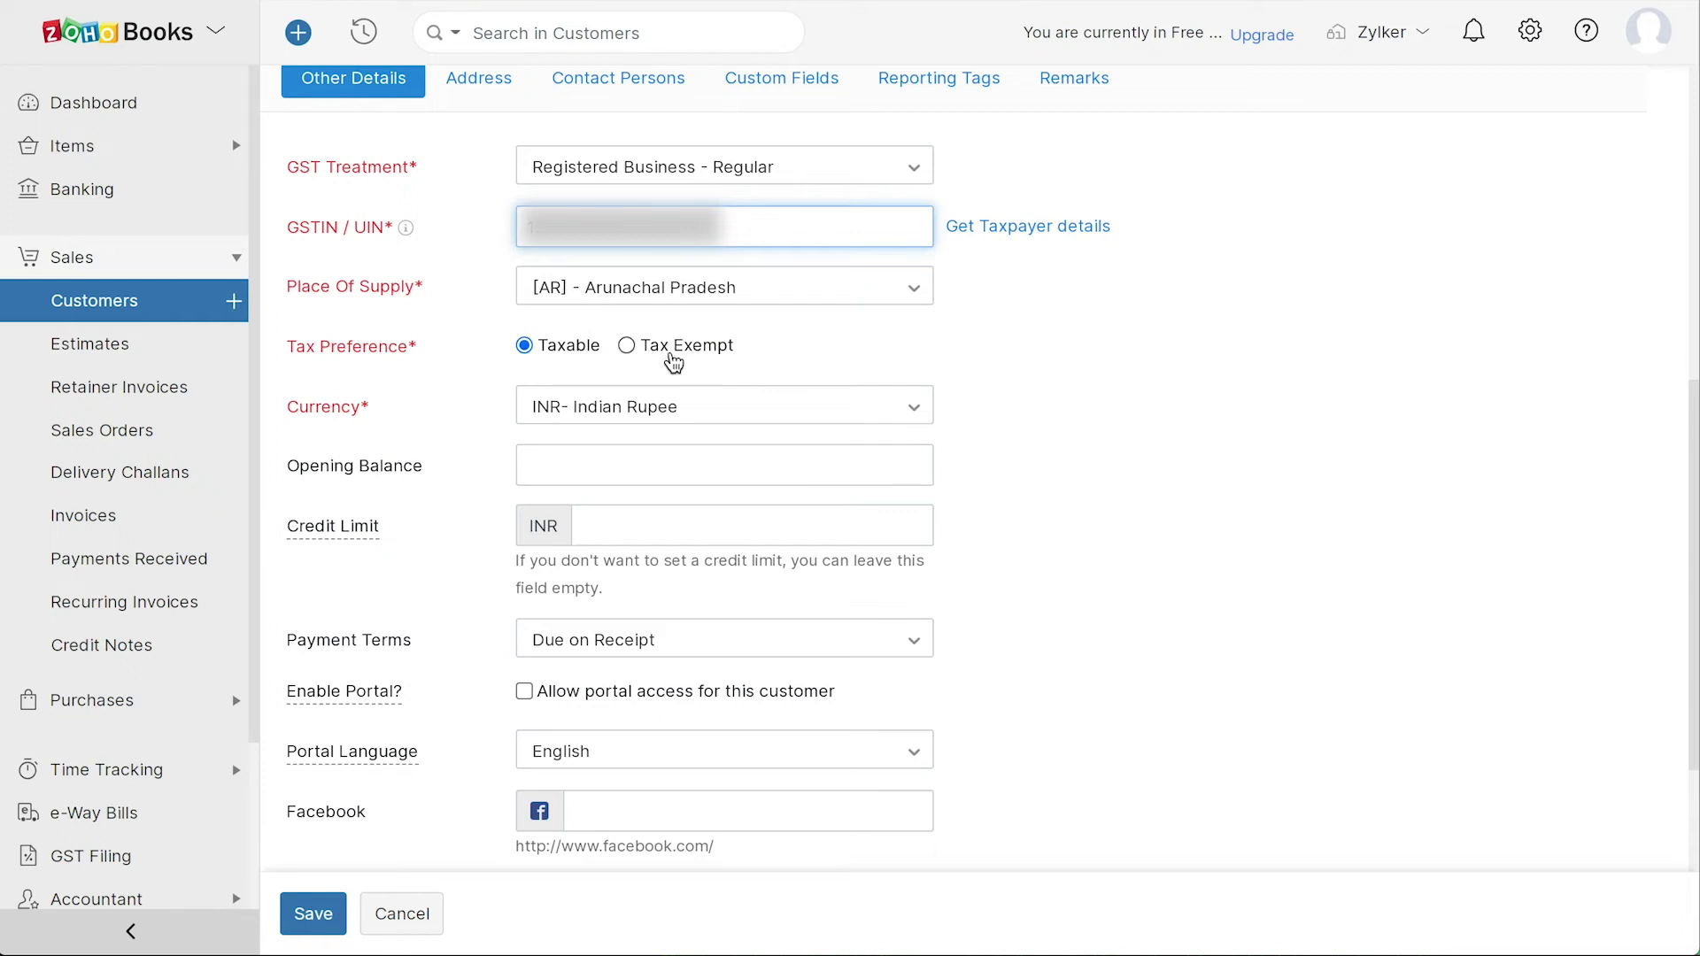
click(626, 345)
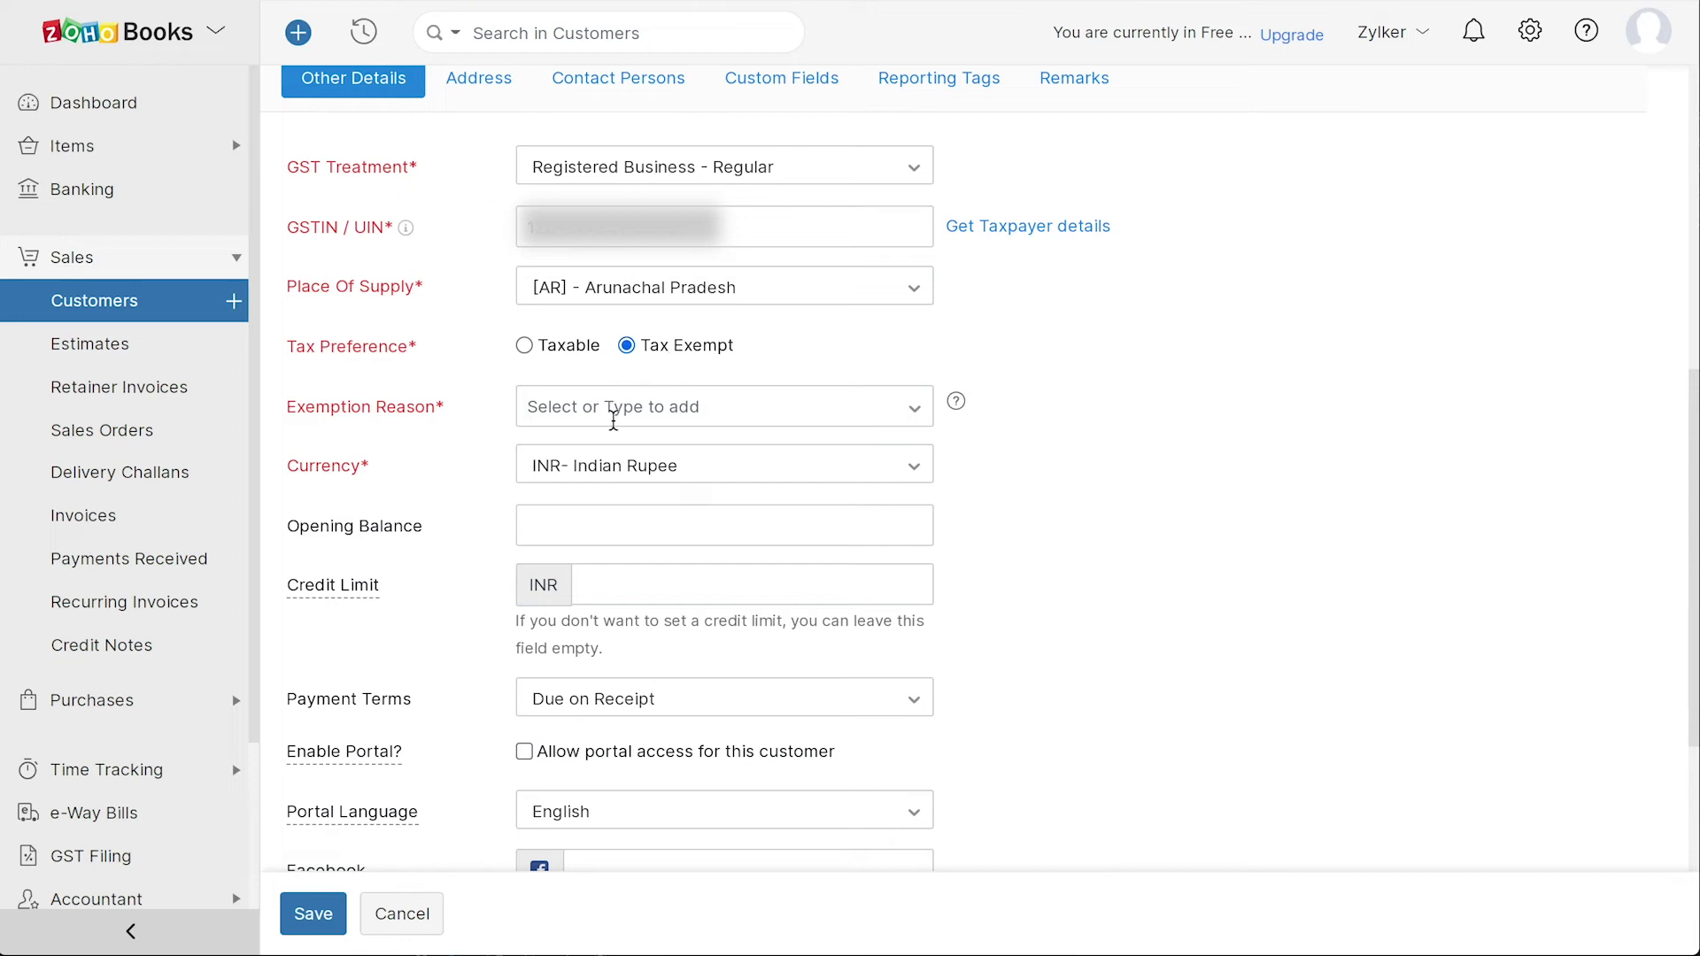
click(525, 347)
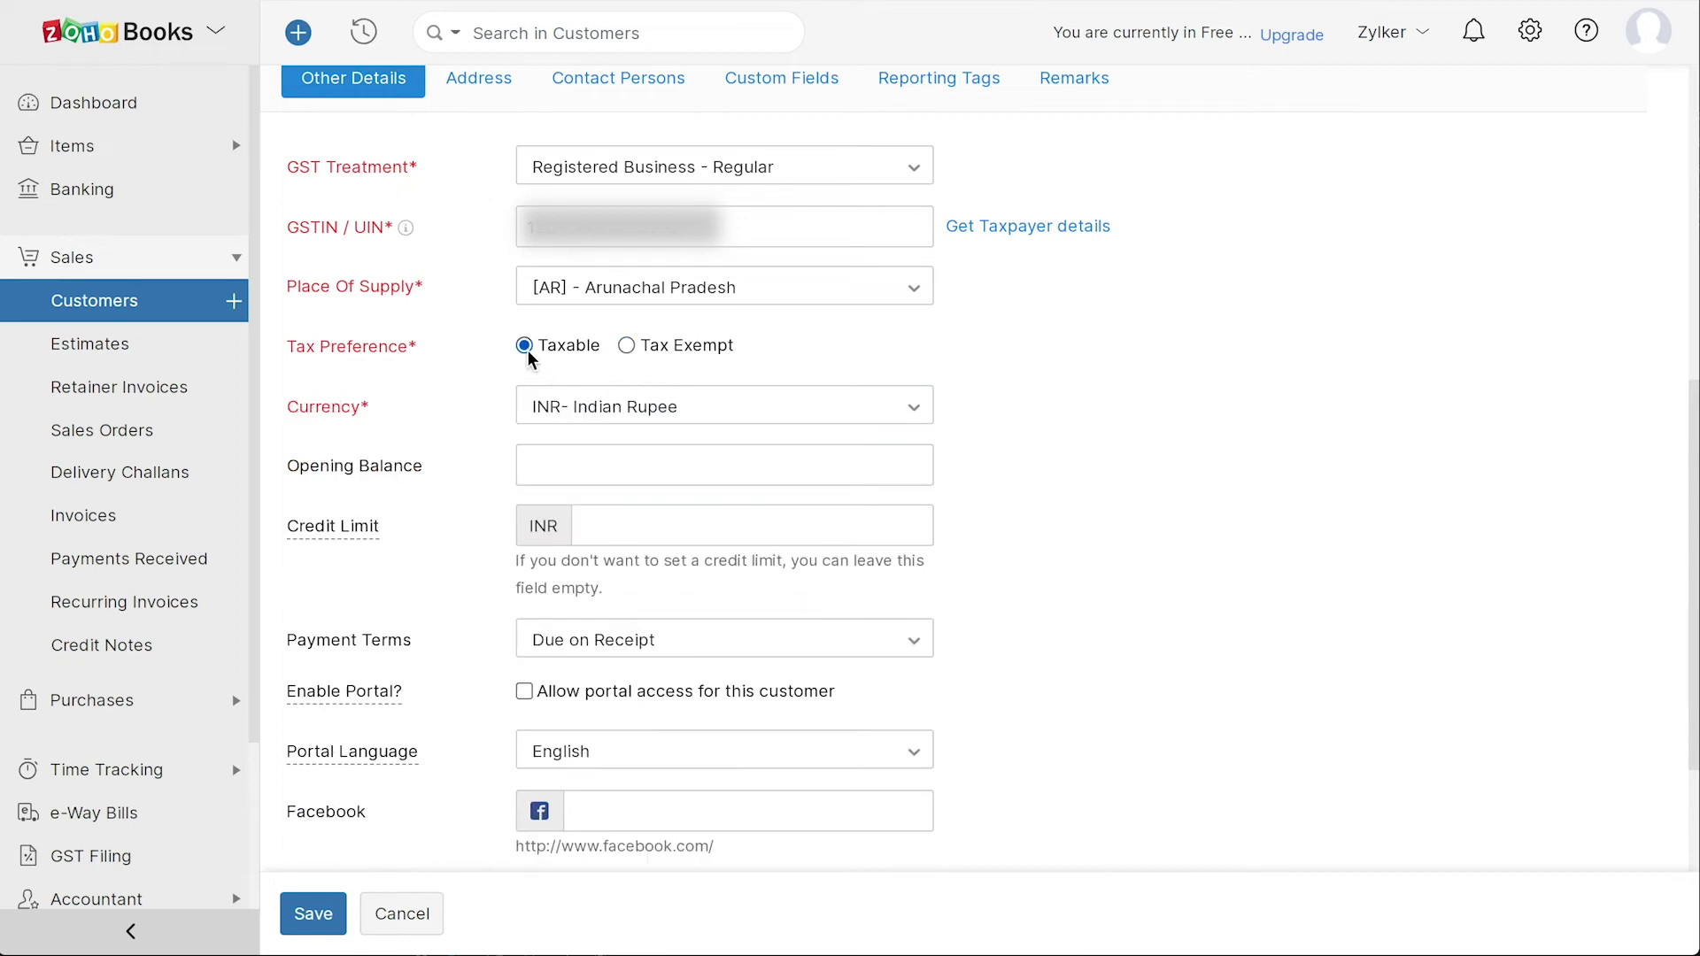
- Enter a 100000 opening balance and a 50000 credit limit for the customer
click(534, 462)
text(100000)
click(571, 526)
text(50000)
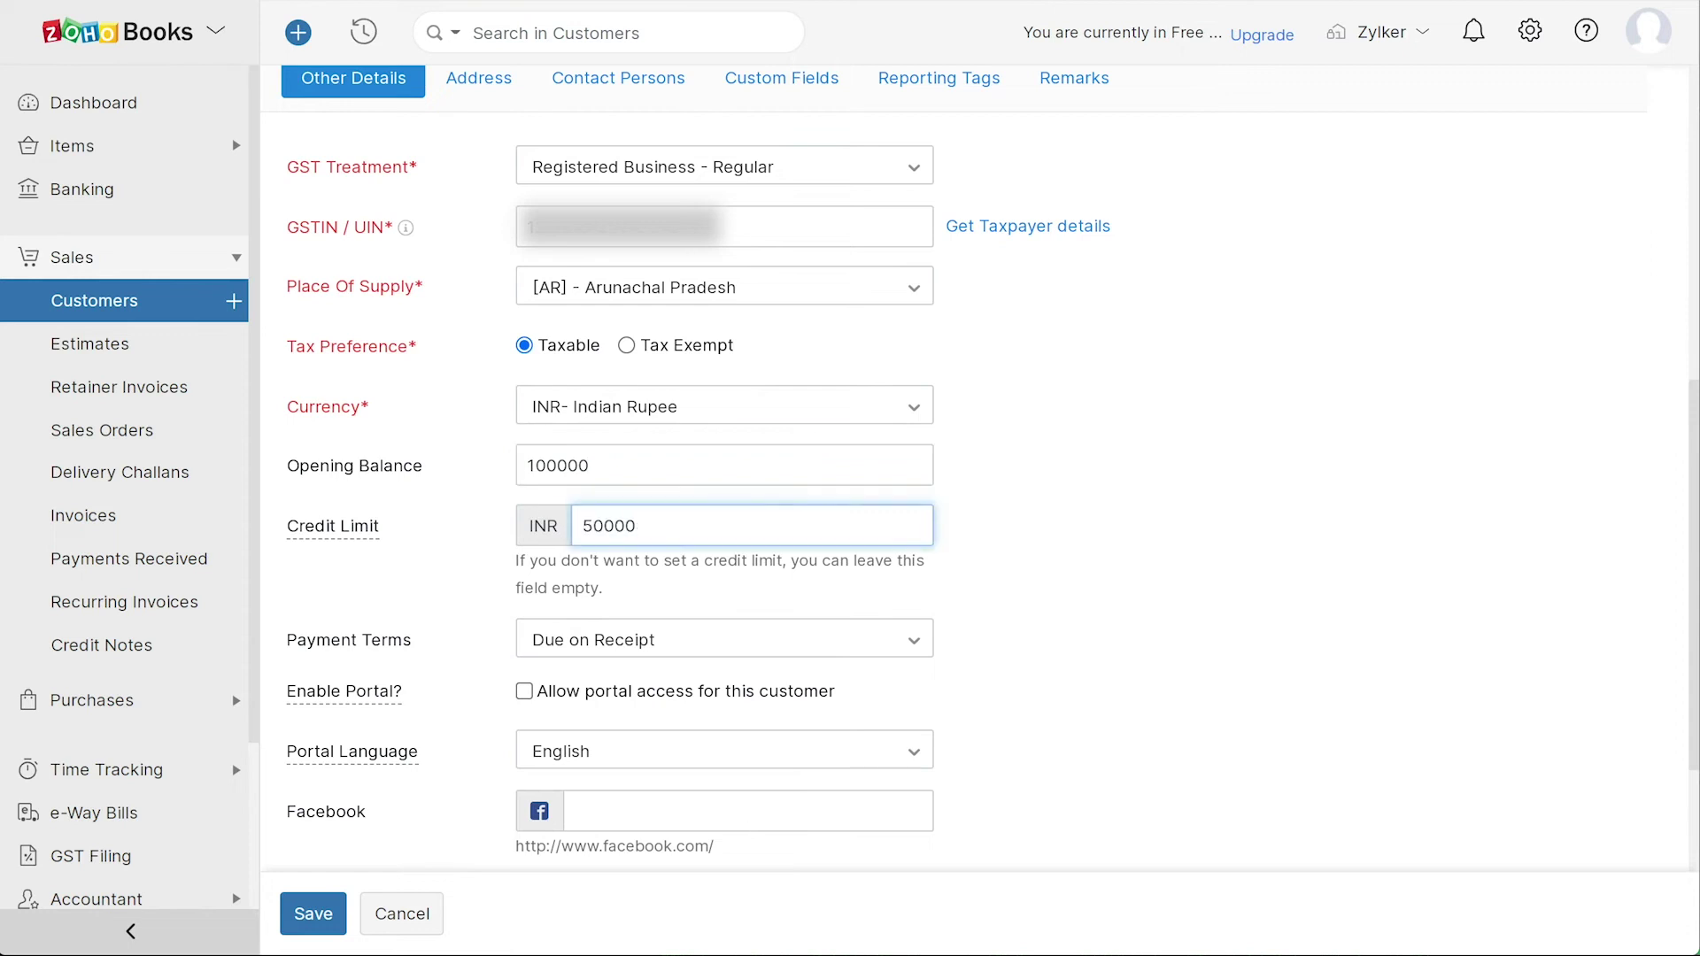
click(624, 646)
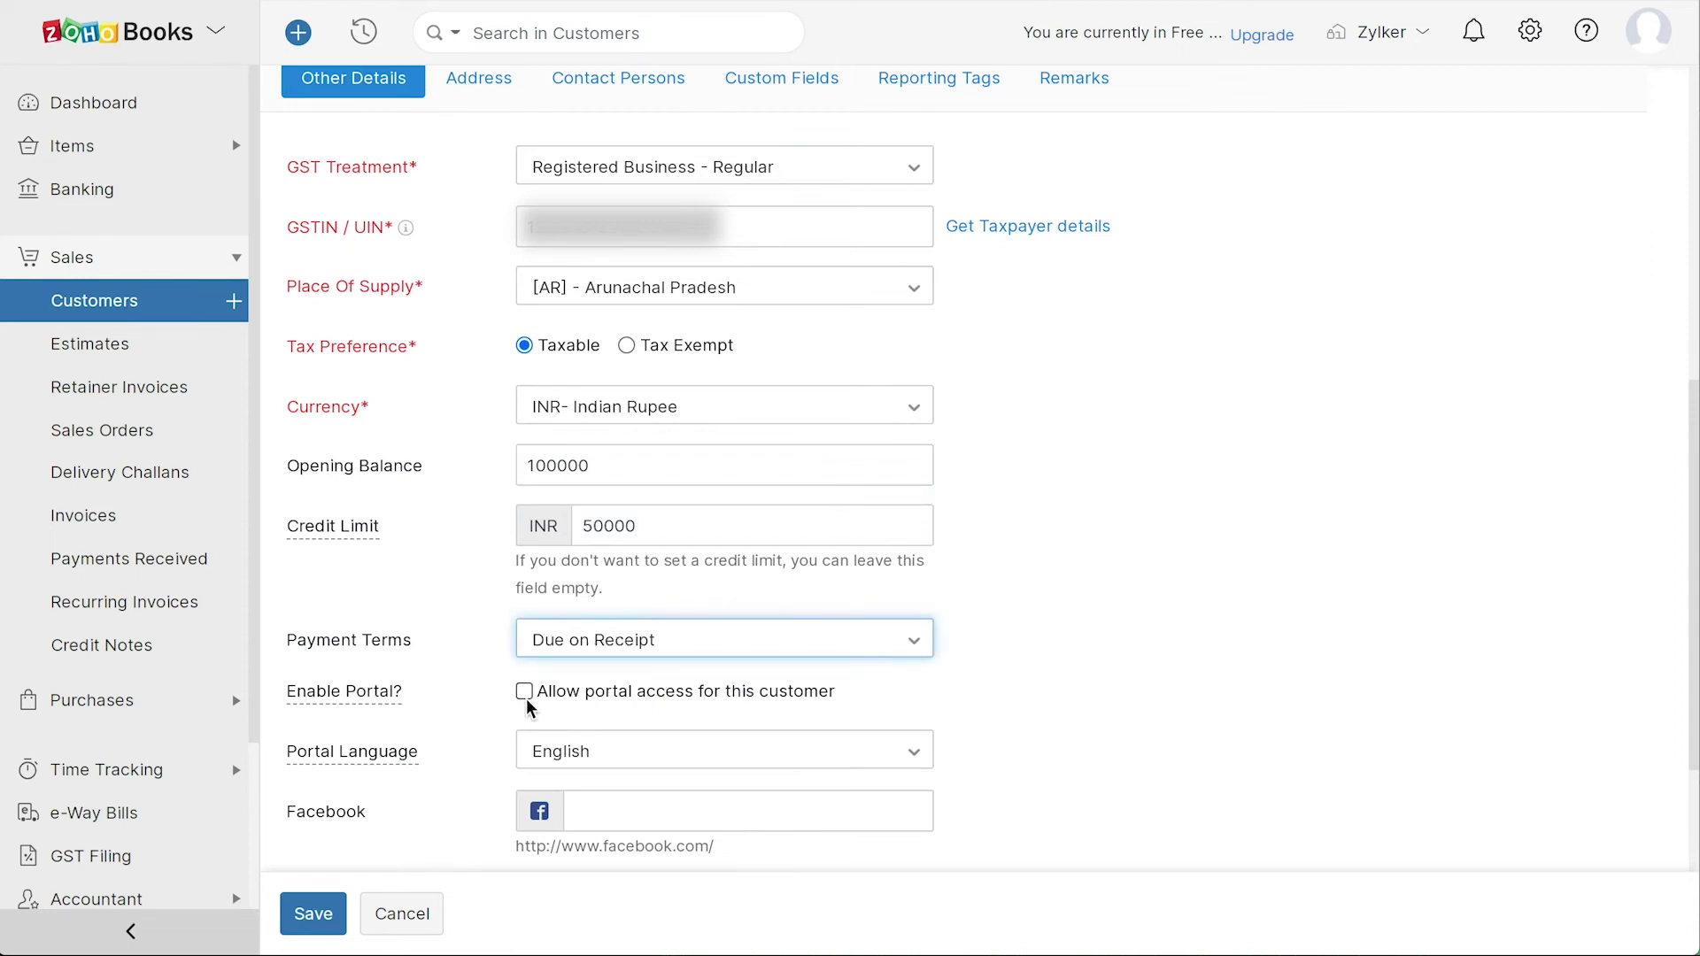
scroll(1087, 767, down, 3)
scroll(1097, 775, up, 4)
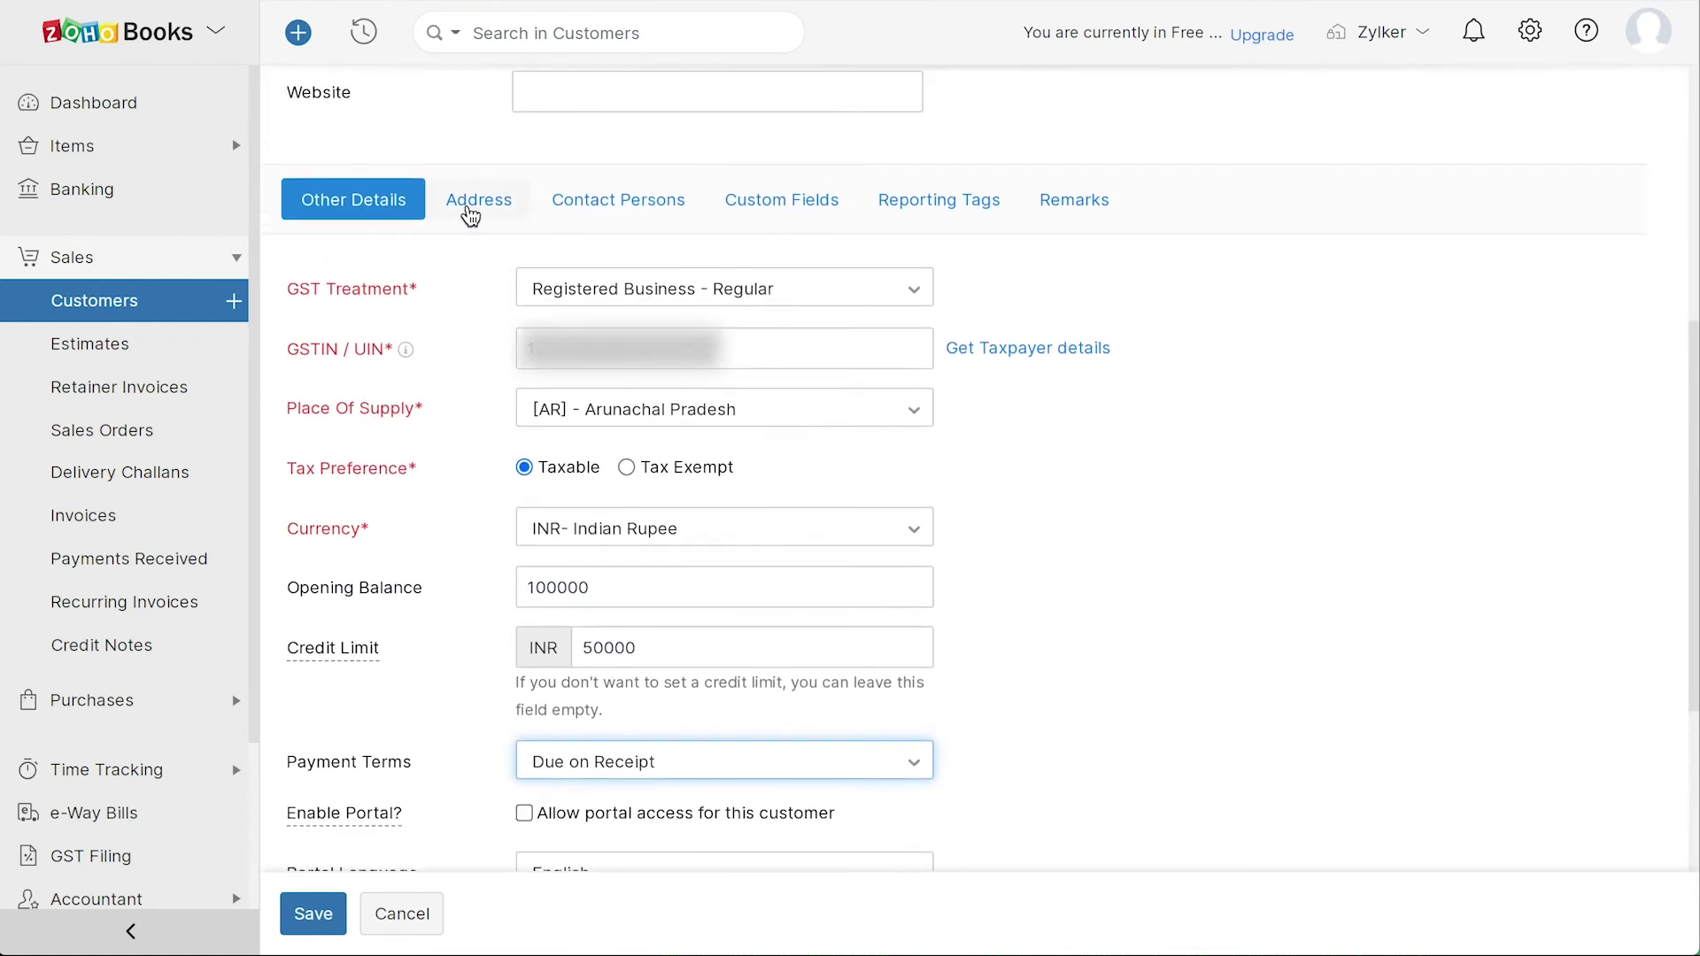
- Review the address, contact, custom field, tag and remarks sections, save Zylker India, and return to the dashboard
click(470, 218)
scroll(467, 323, down, 1)
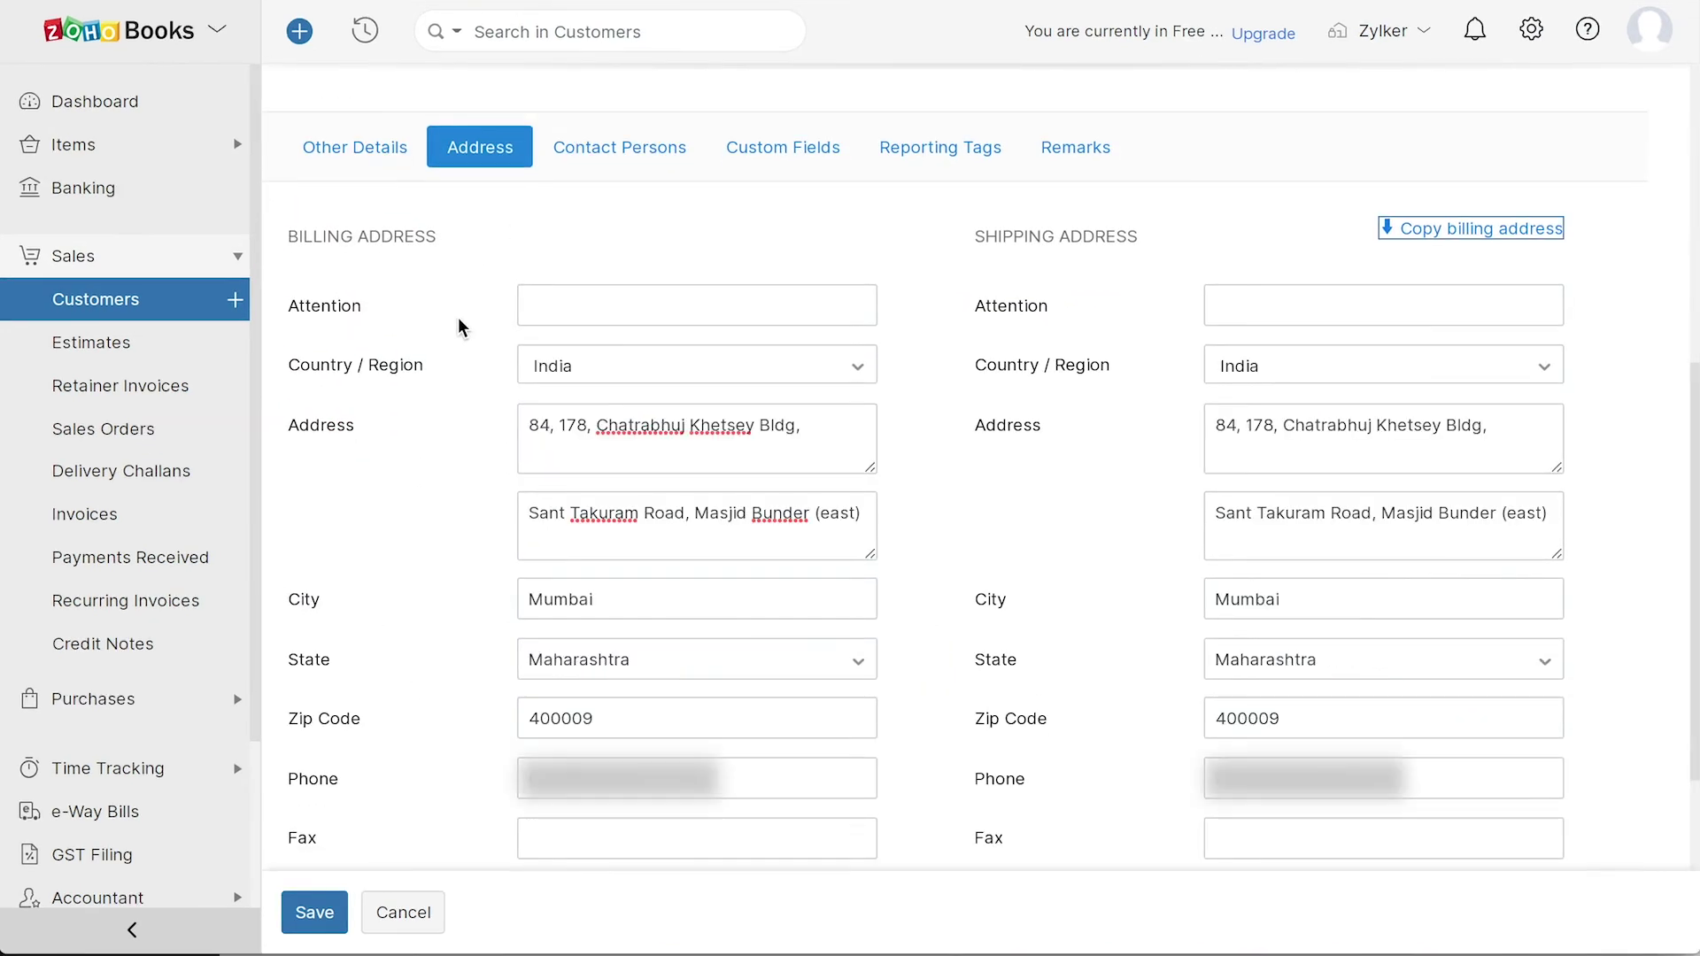
click(622, 151)
click(783, 489)
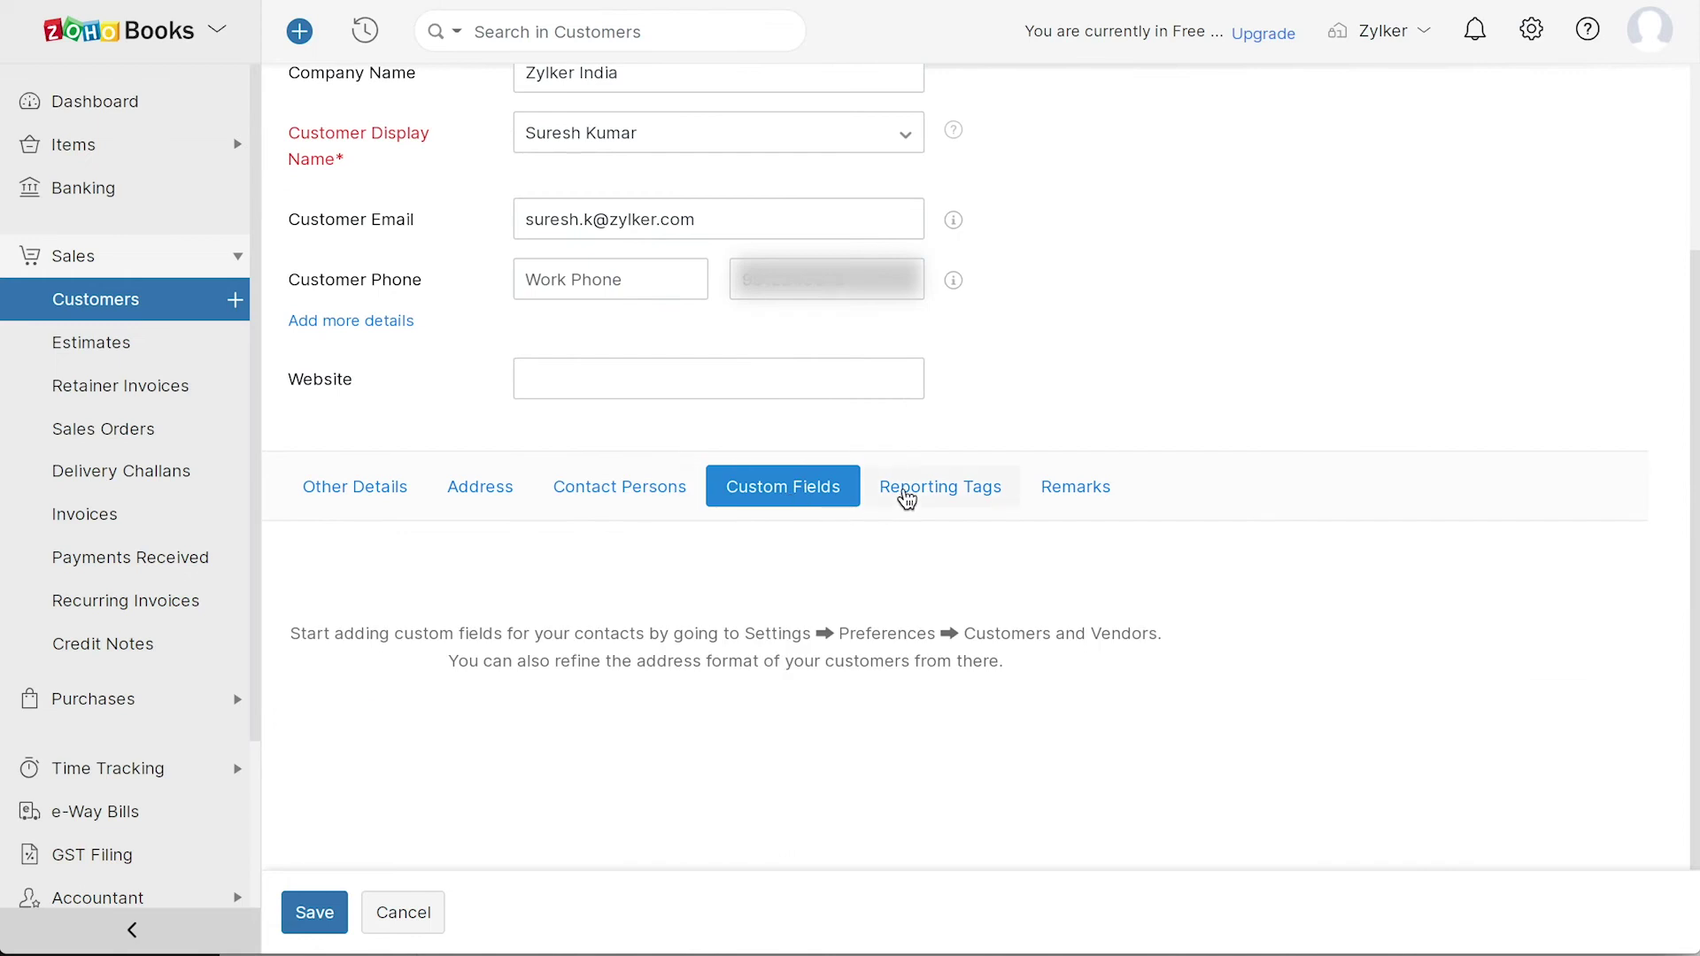
click(933, 498)
click(1074, 497)
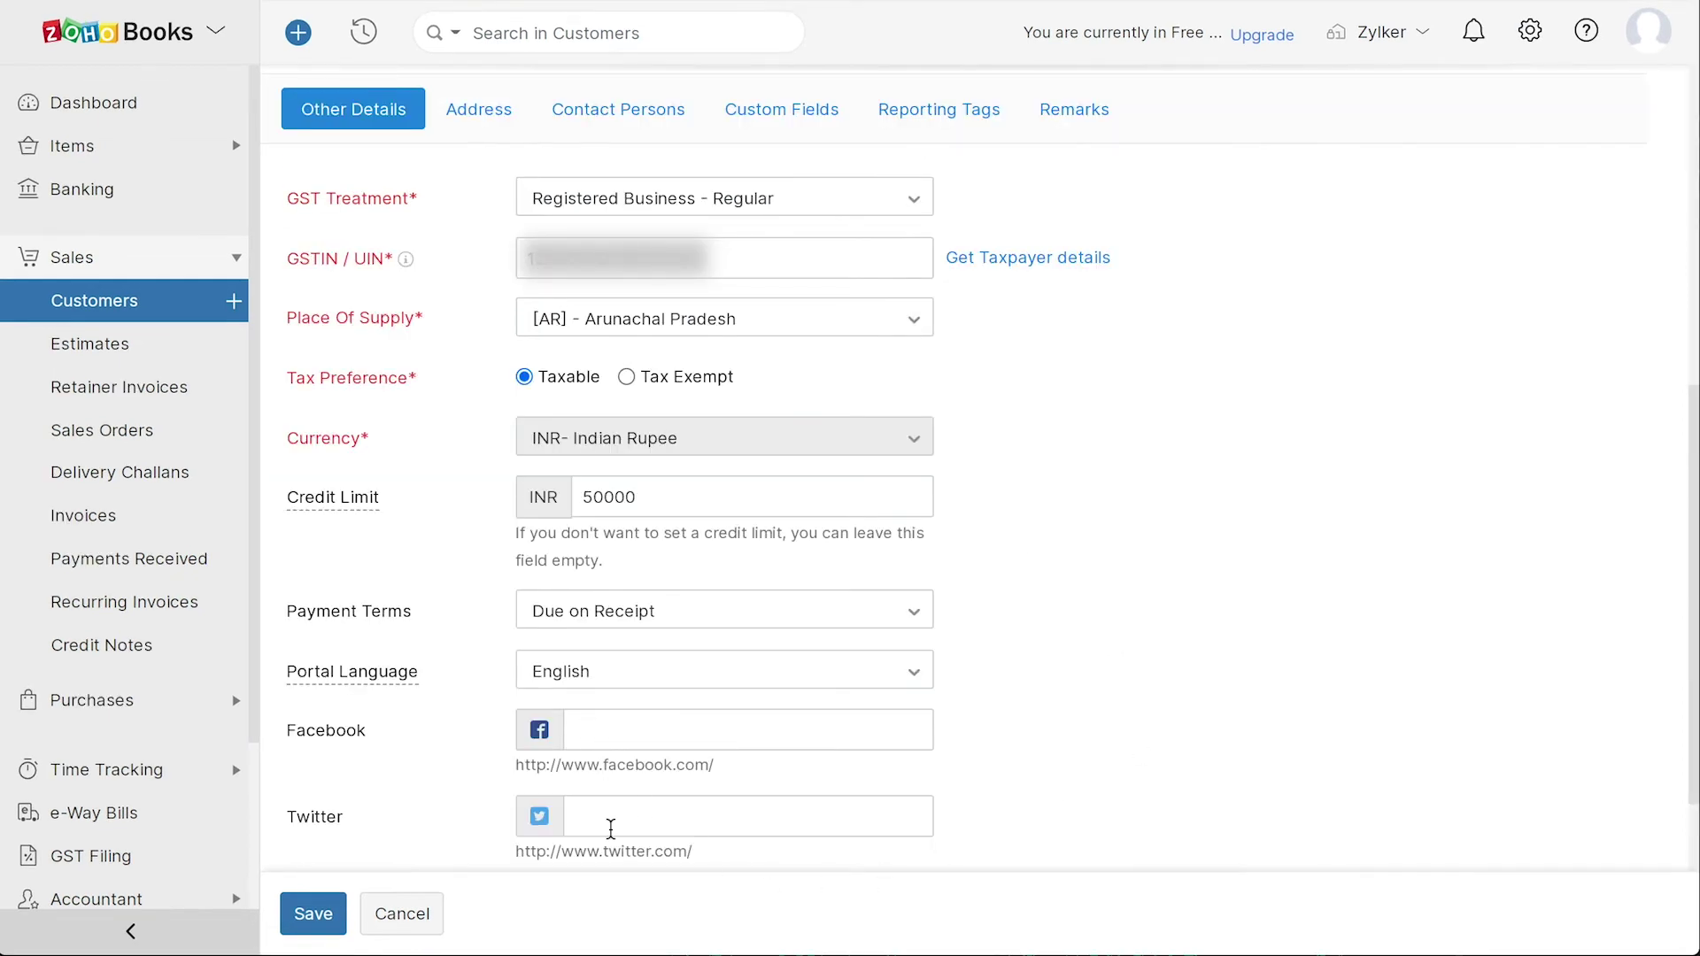
click(311, 913)
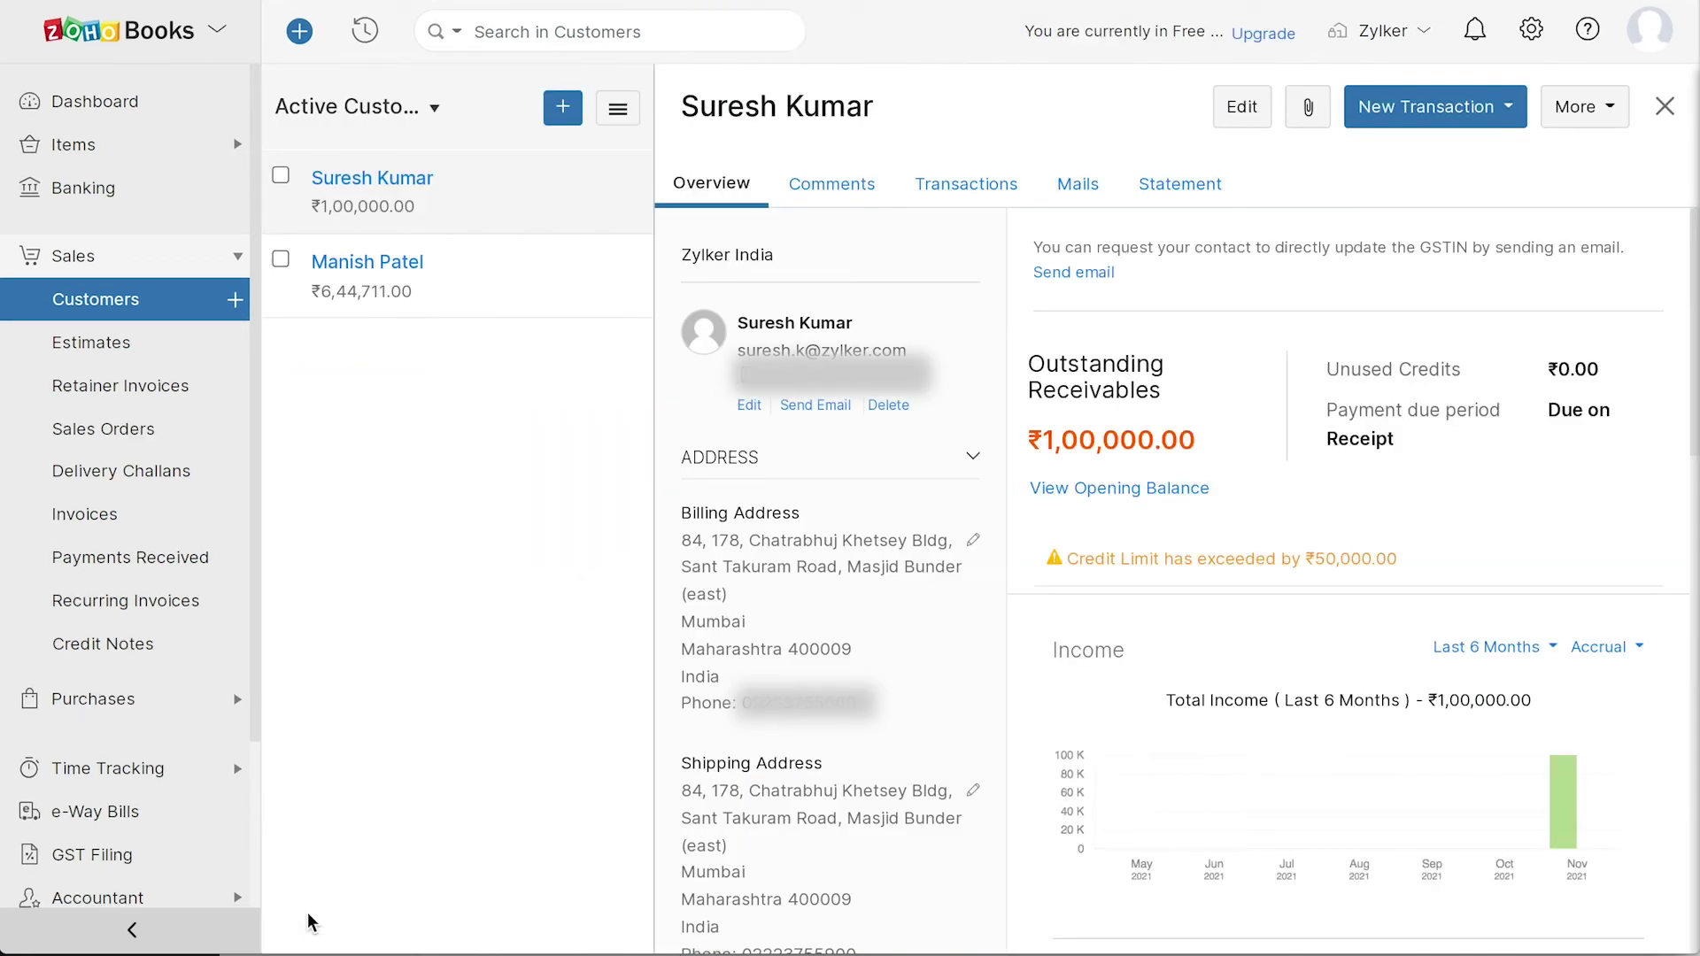
click(97, 699)
click(133, 359)
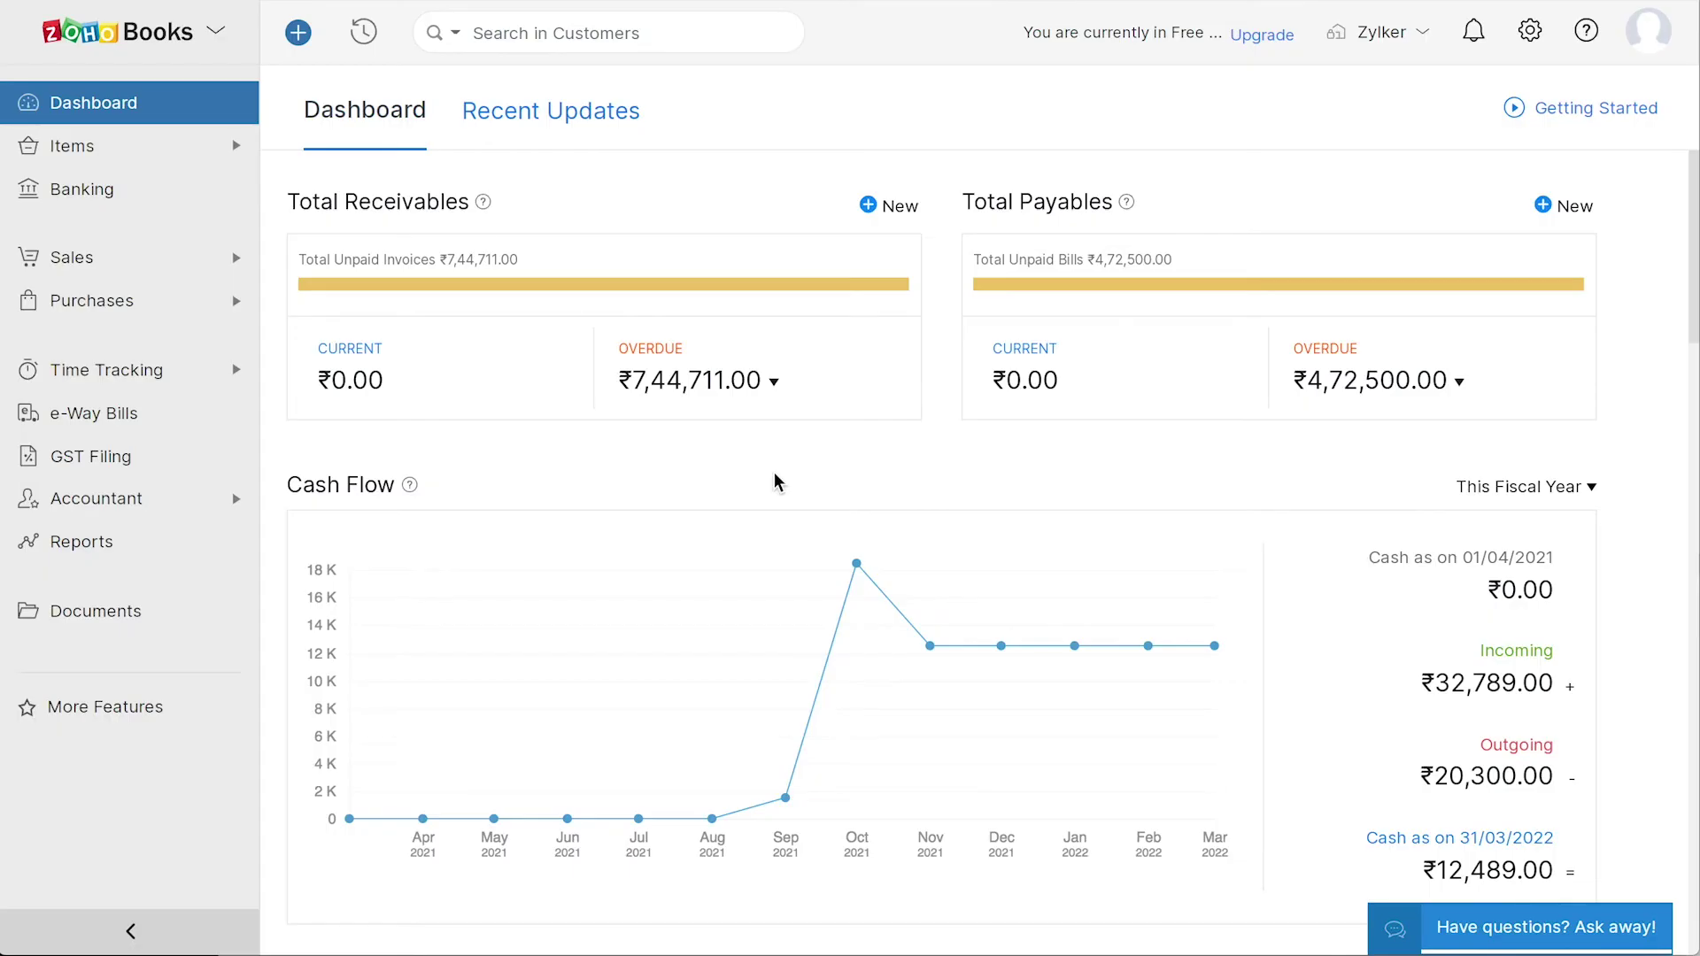
click(1530, 31)
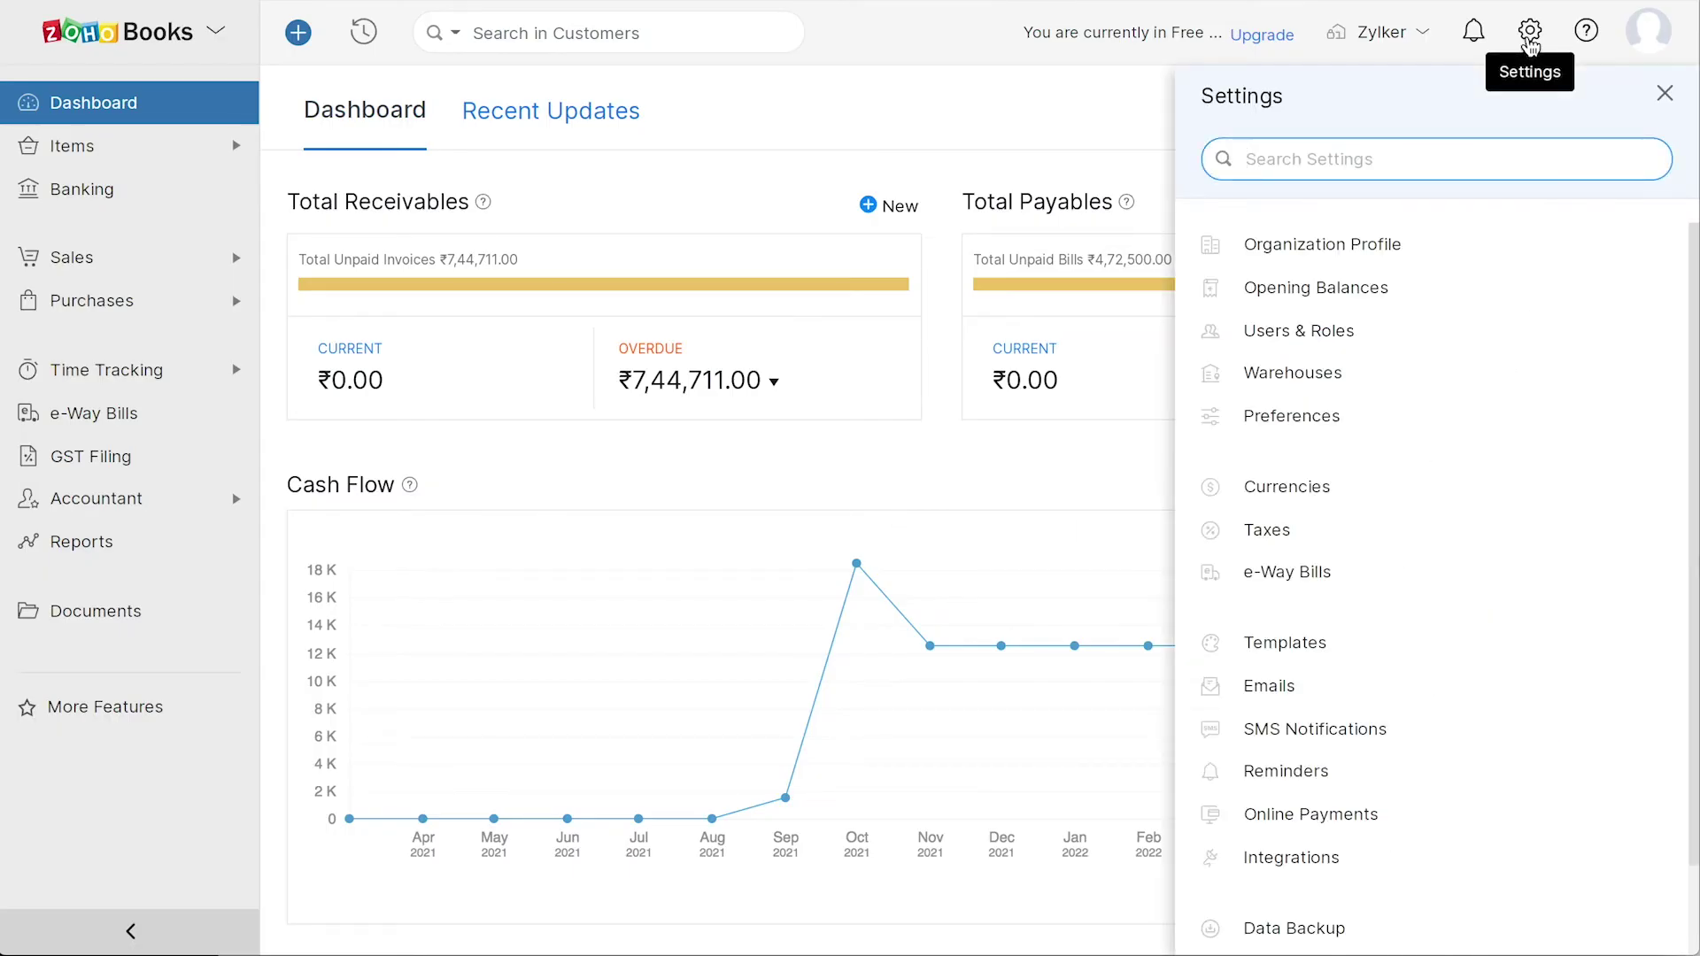
click(1369, 287)
click(1263, 113)
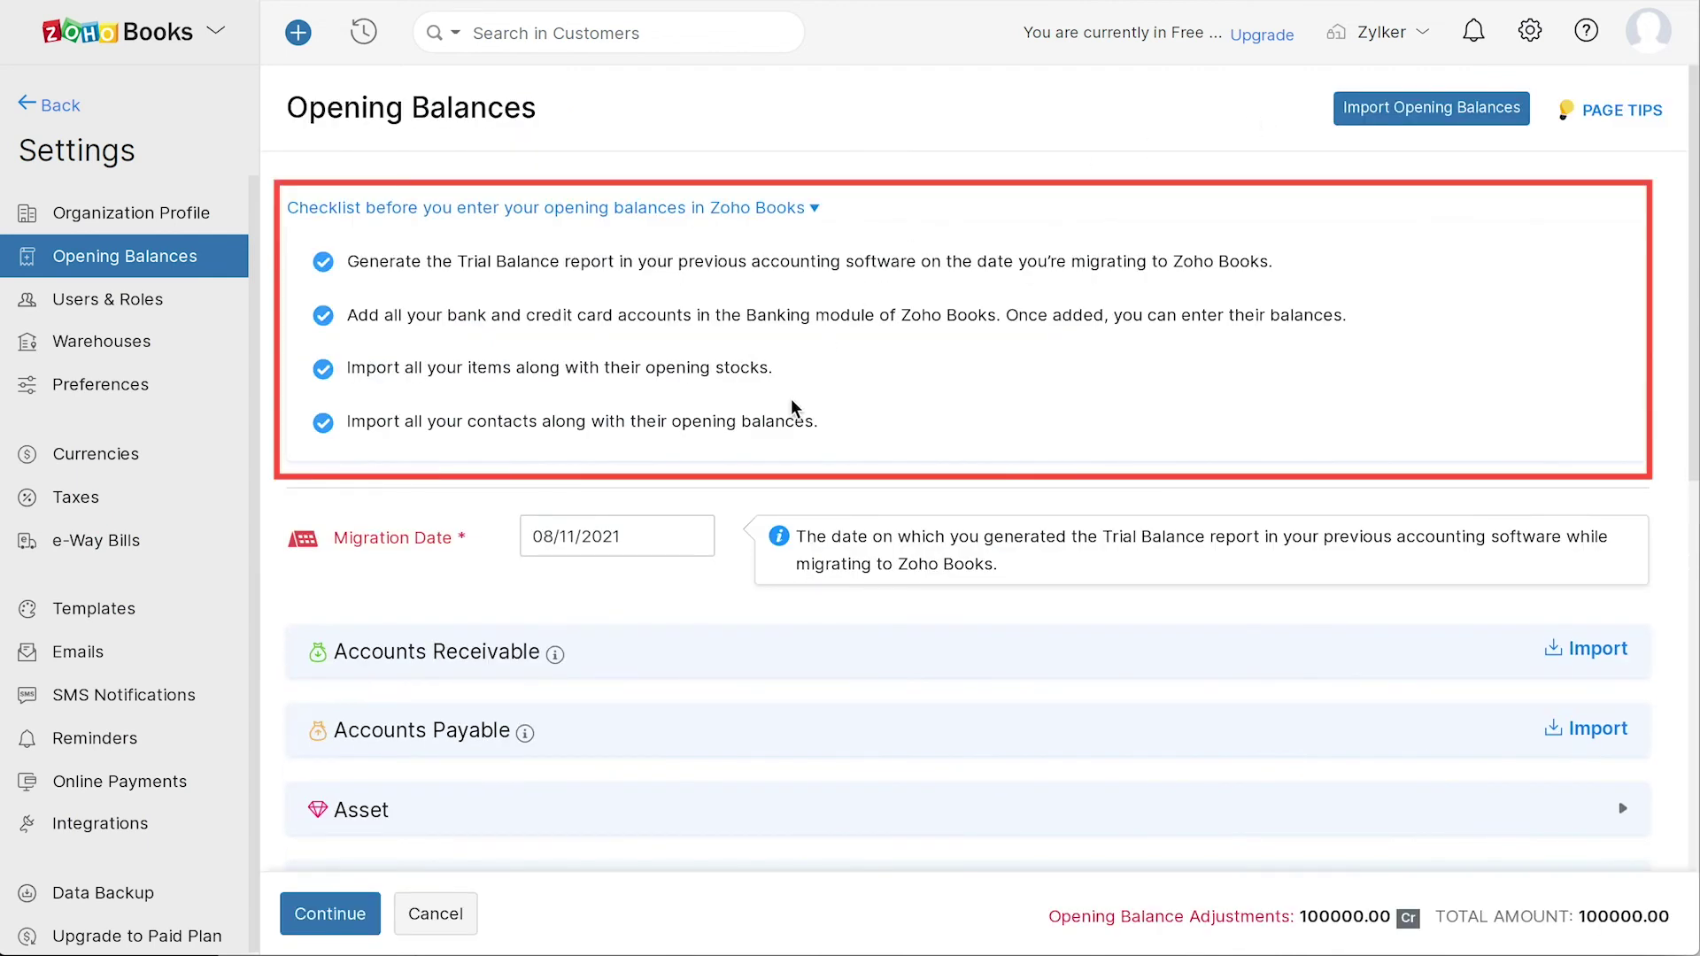
click(636, 533)
click(632, 575)
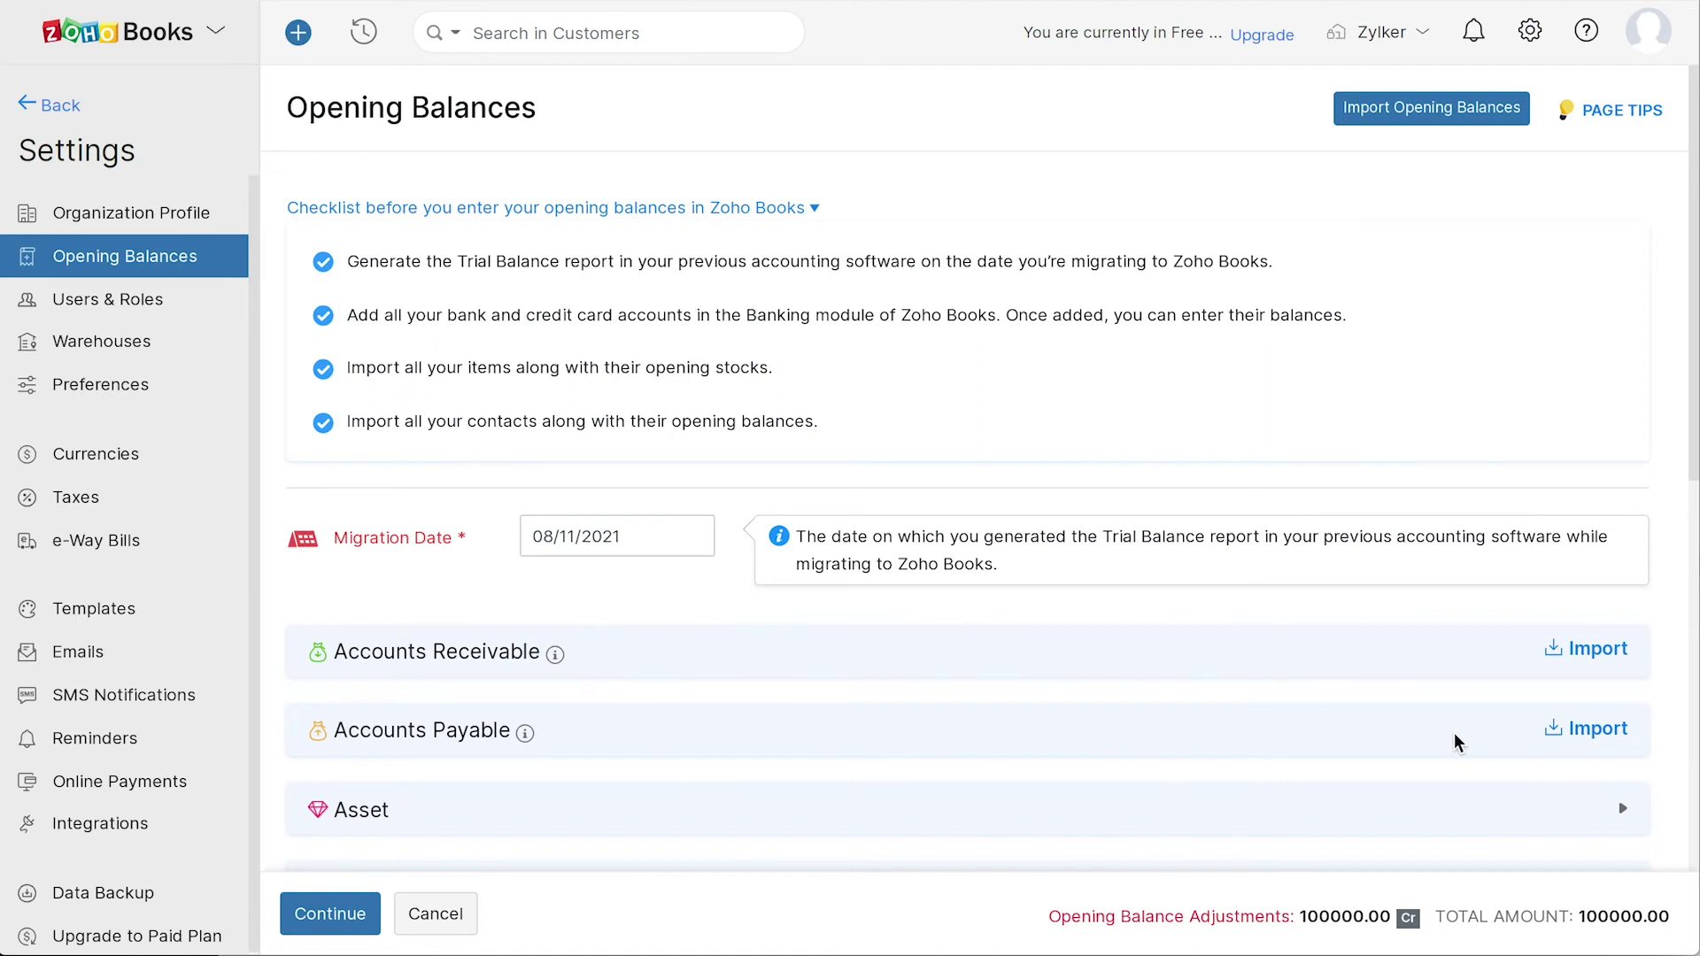
scroll(1454, 731, down, 2)
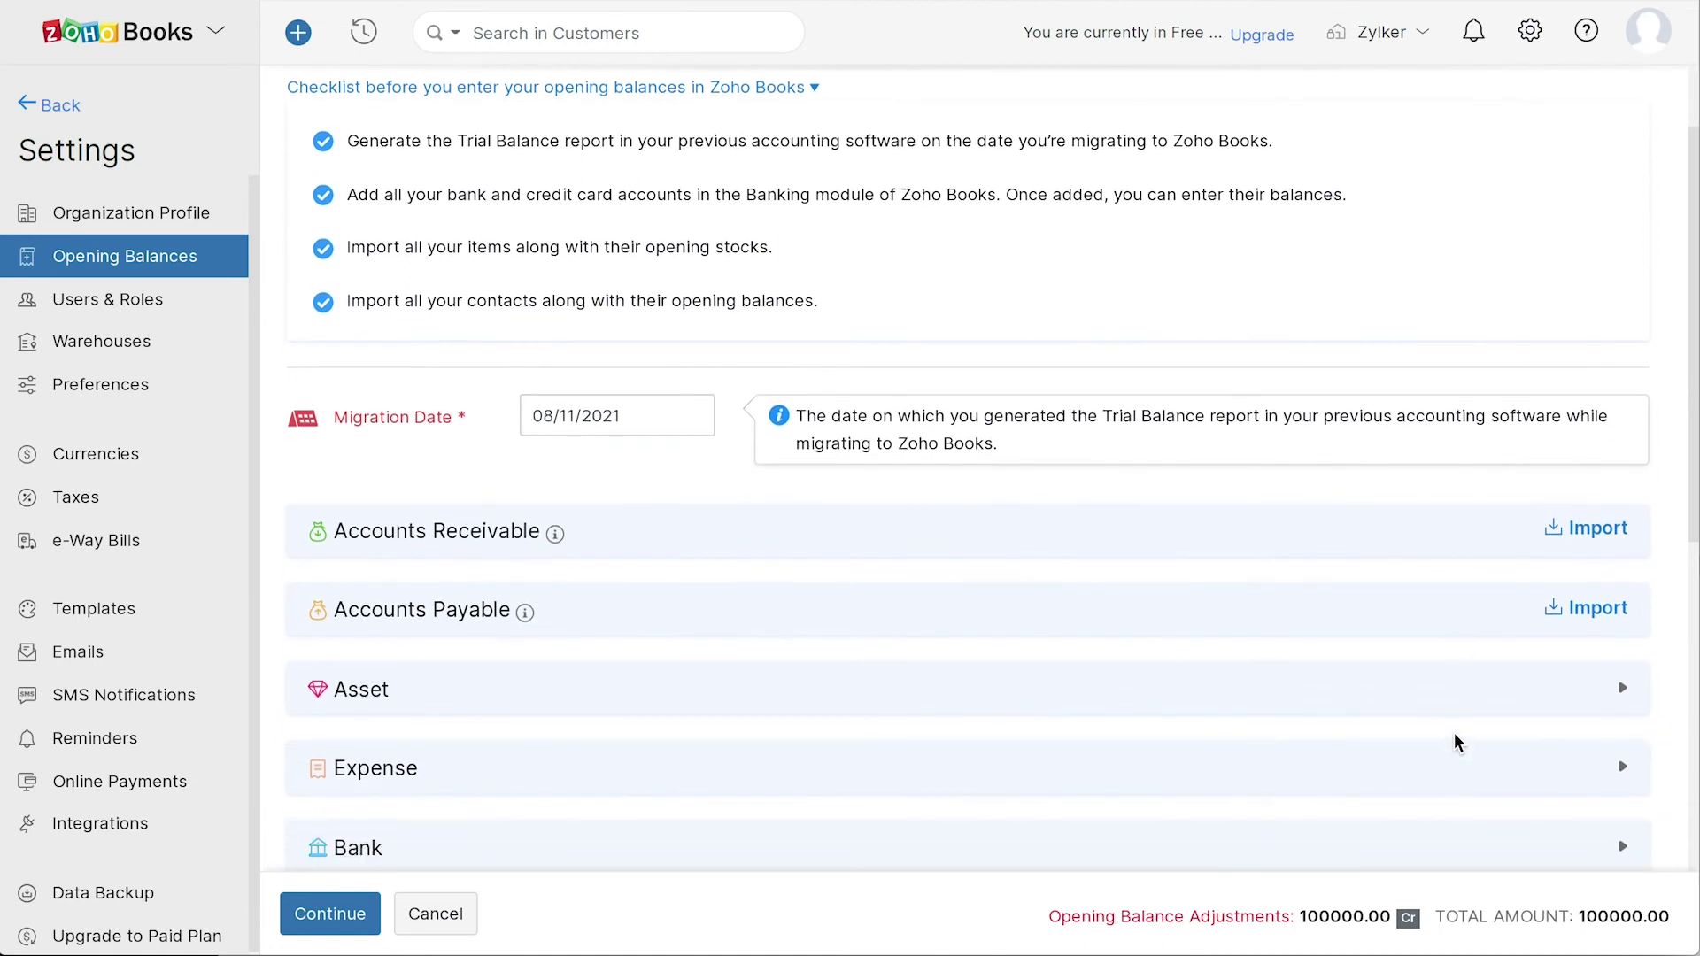
click(1621, 767)
click(1177, 668)
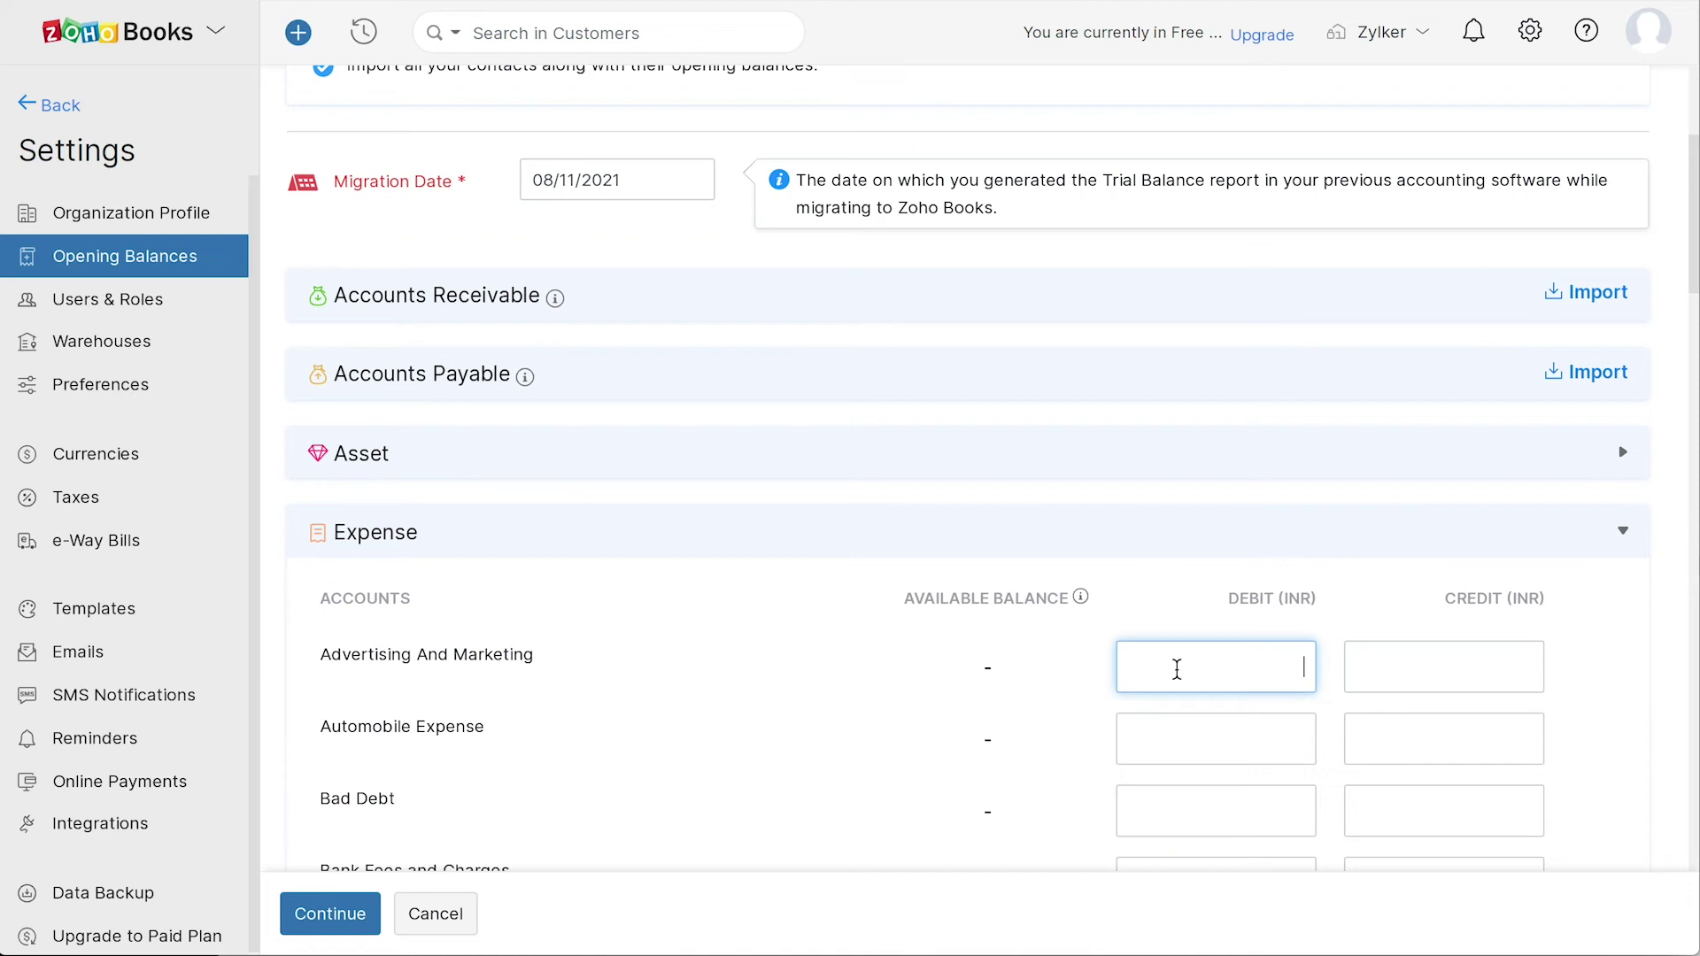
click(1427, 664)
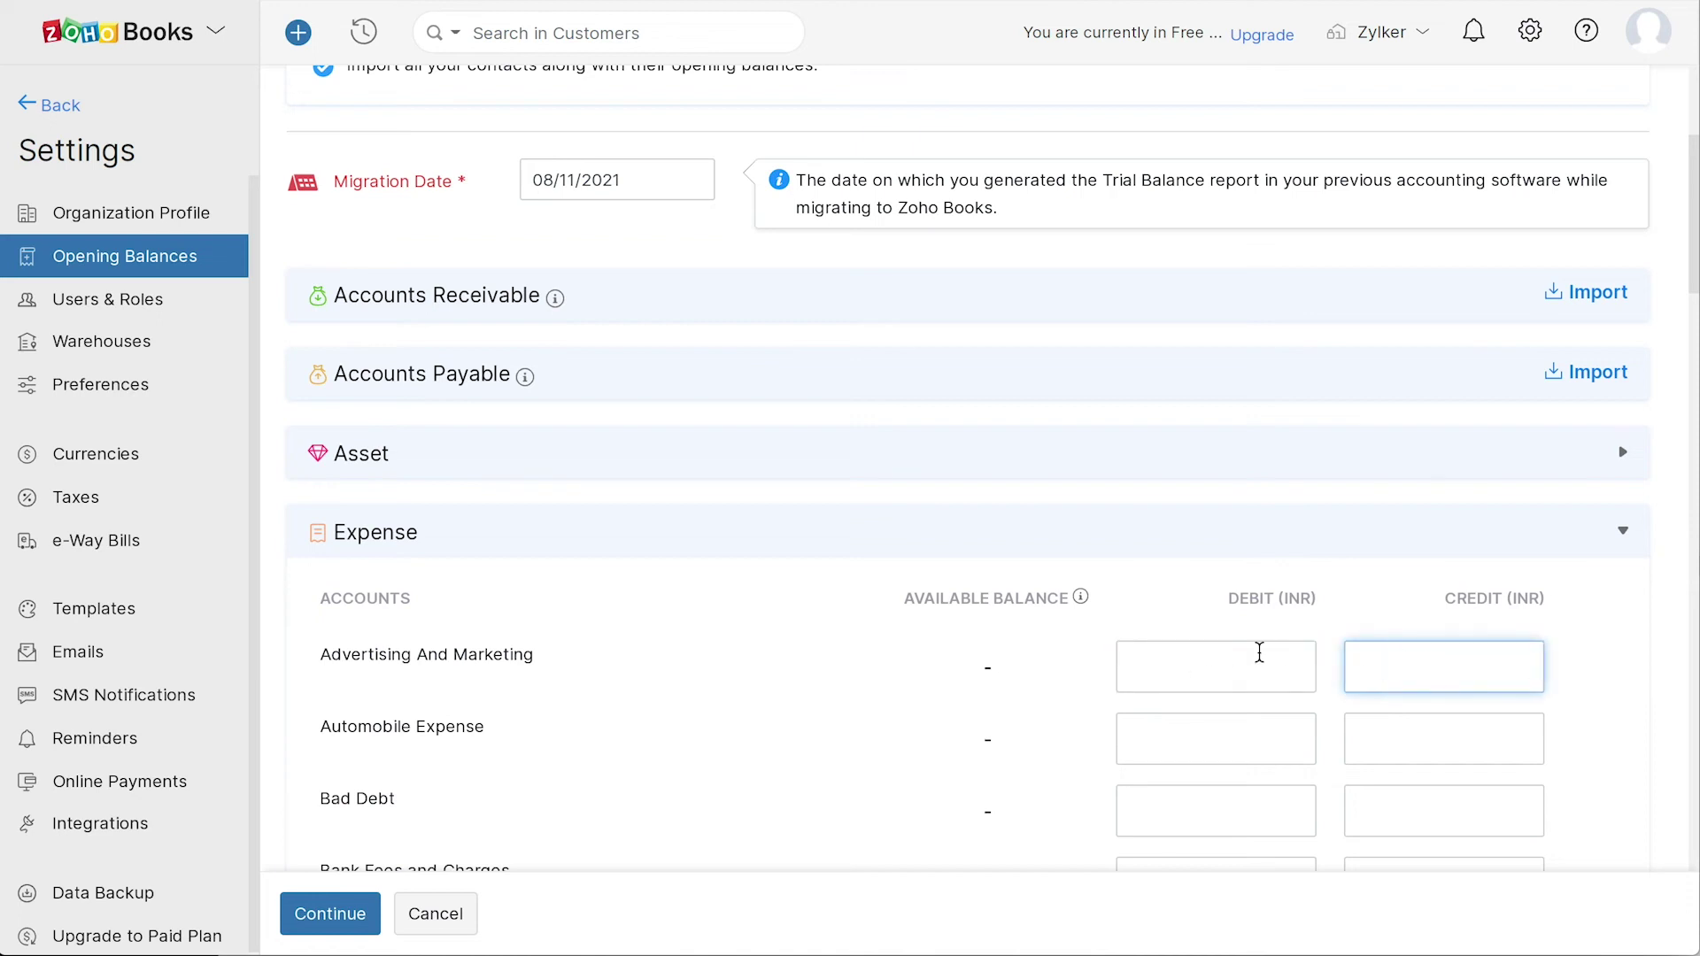
click(365, 901)
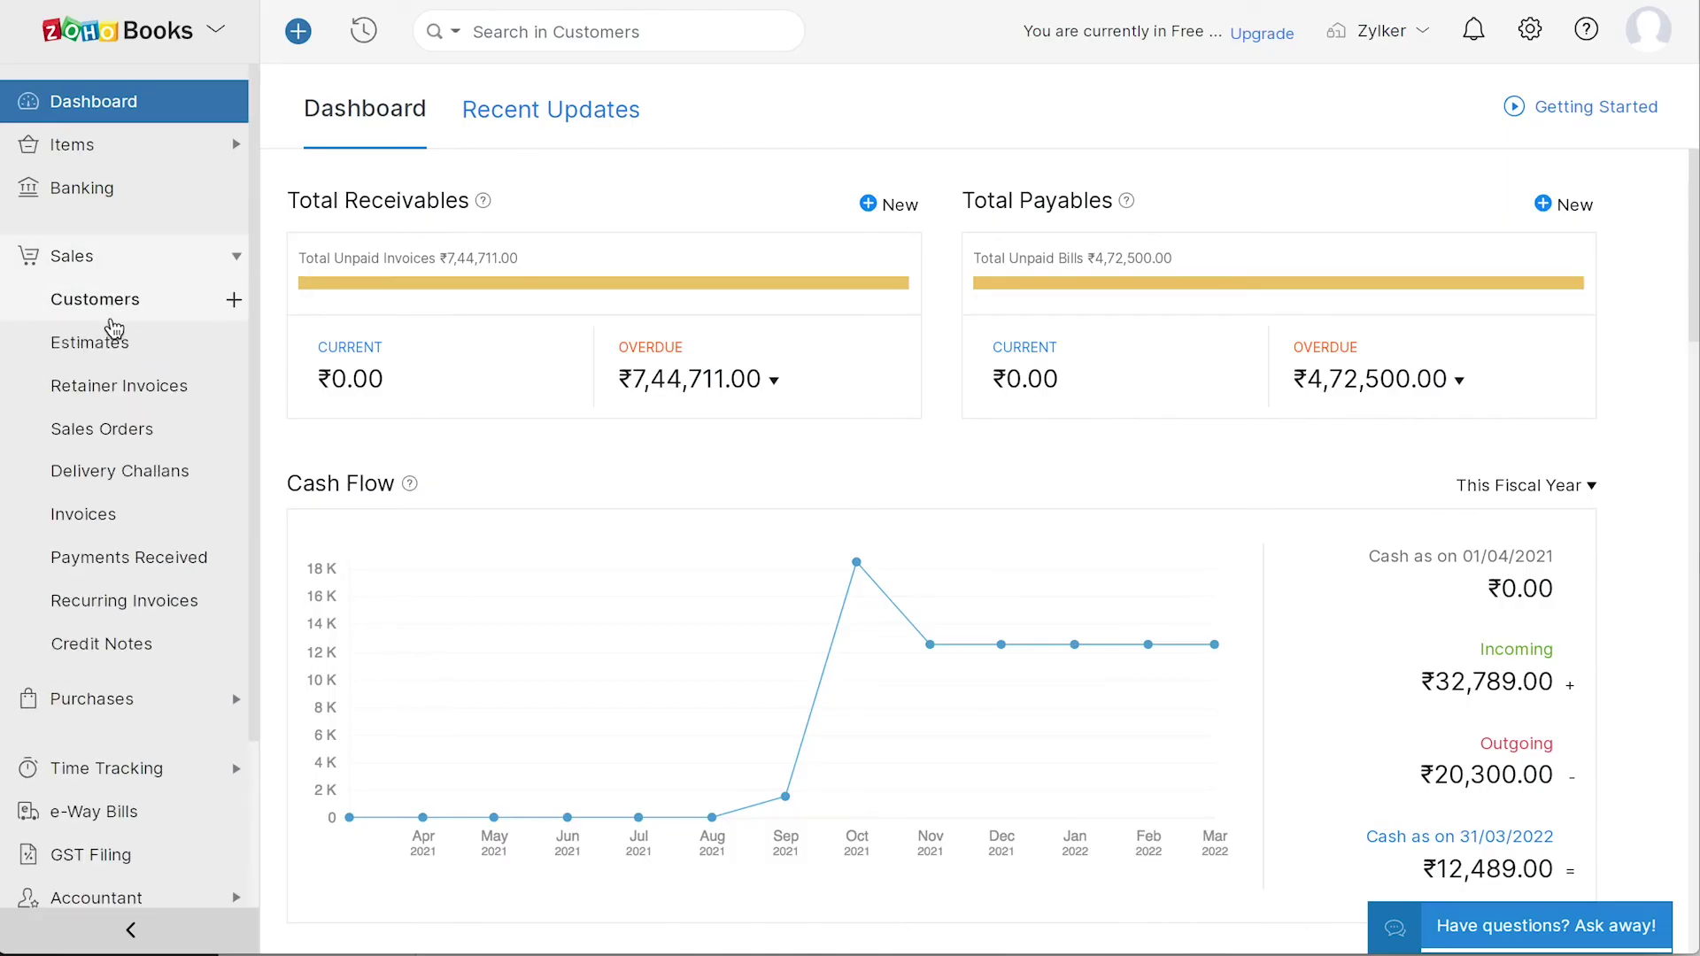
- Start a new invoice for the Mumbai customer and check its invoice date
click(113, 526)
click(1341, 110)
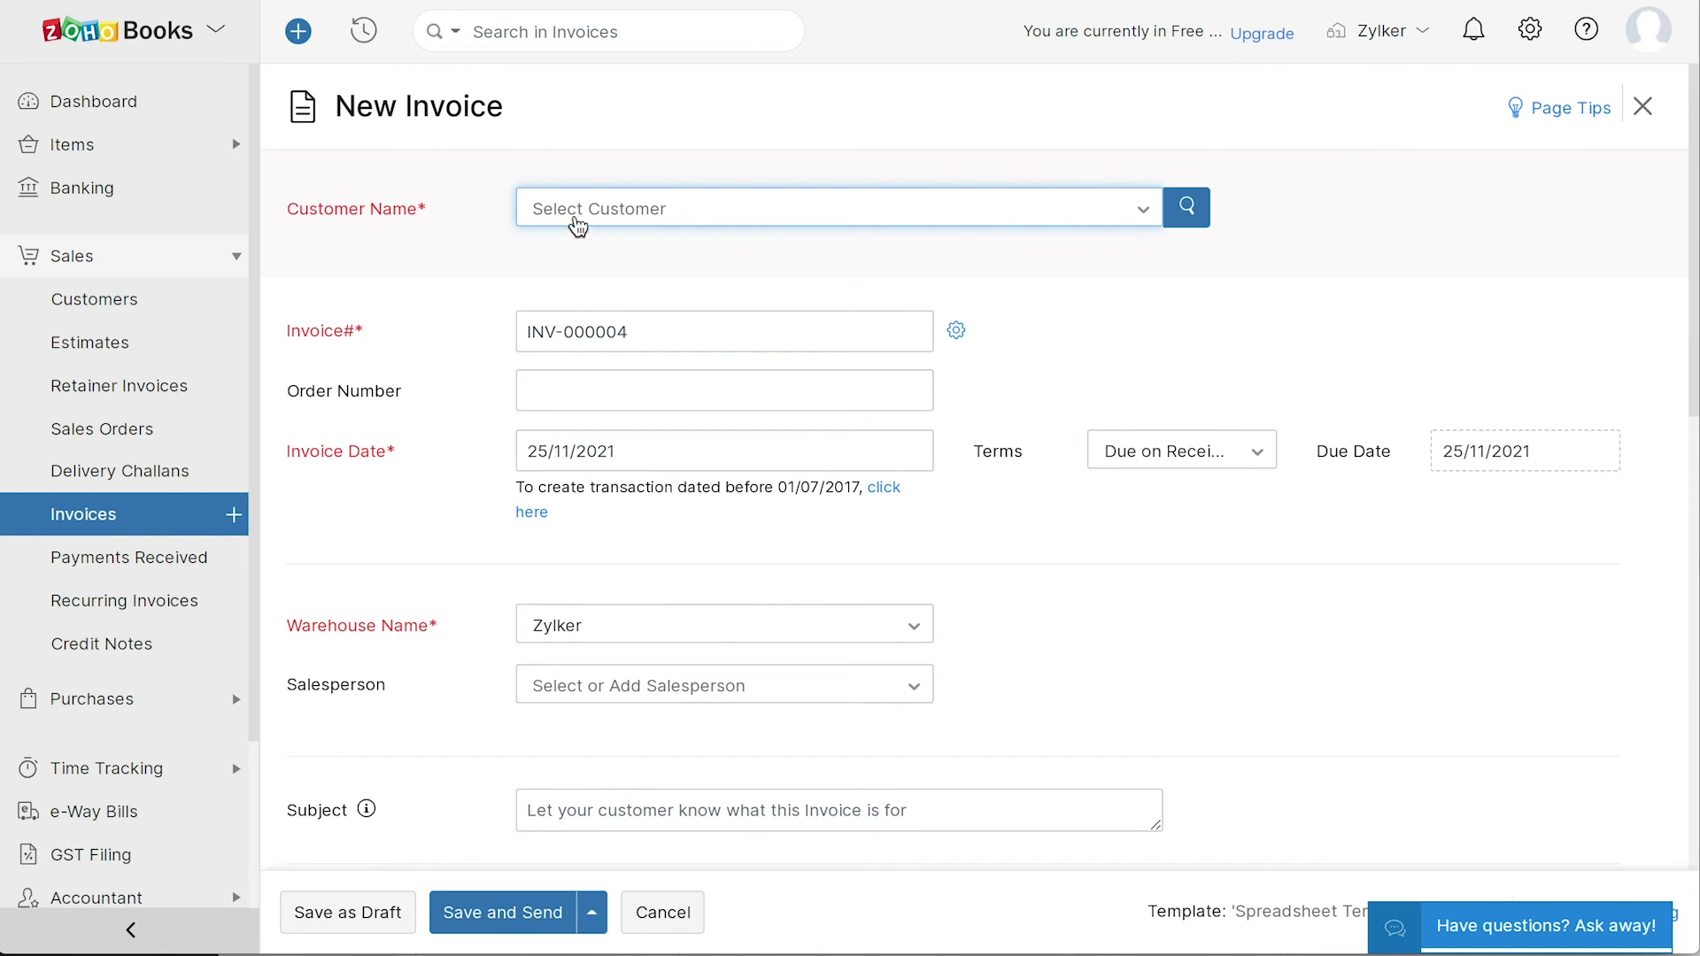
click(571, 222)
click(569, 348)
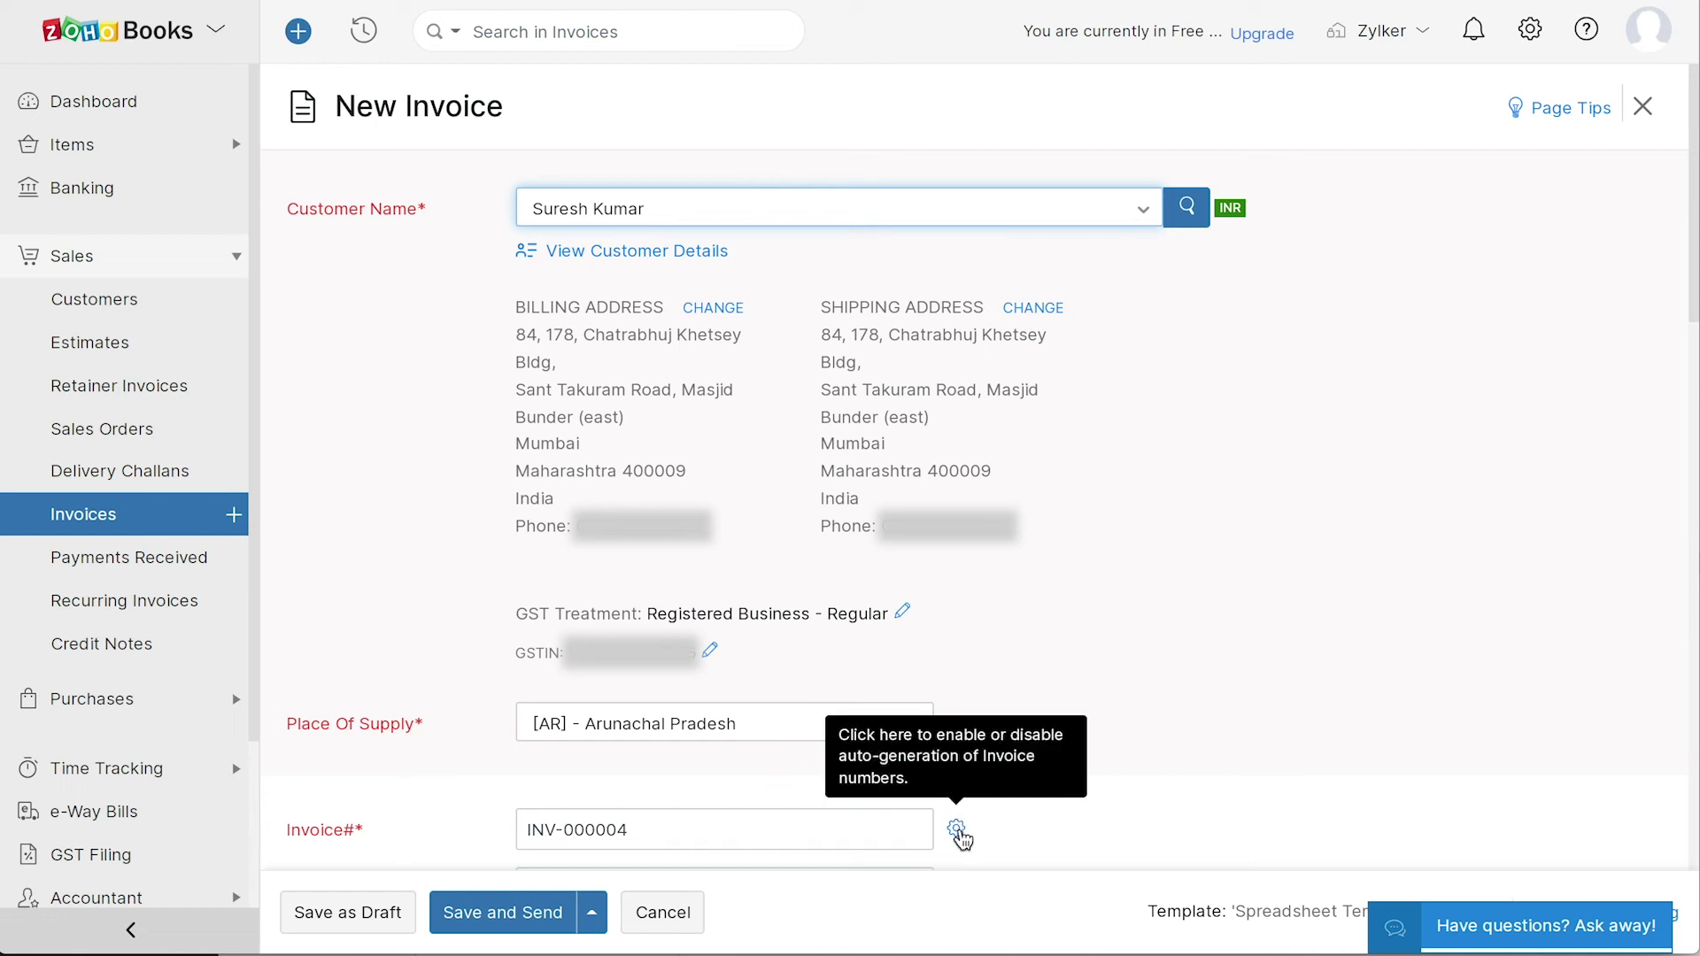
scroll(1120, 789, down, 6)
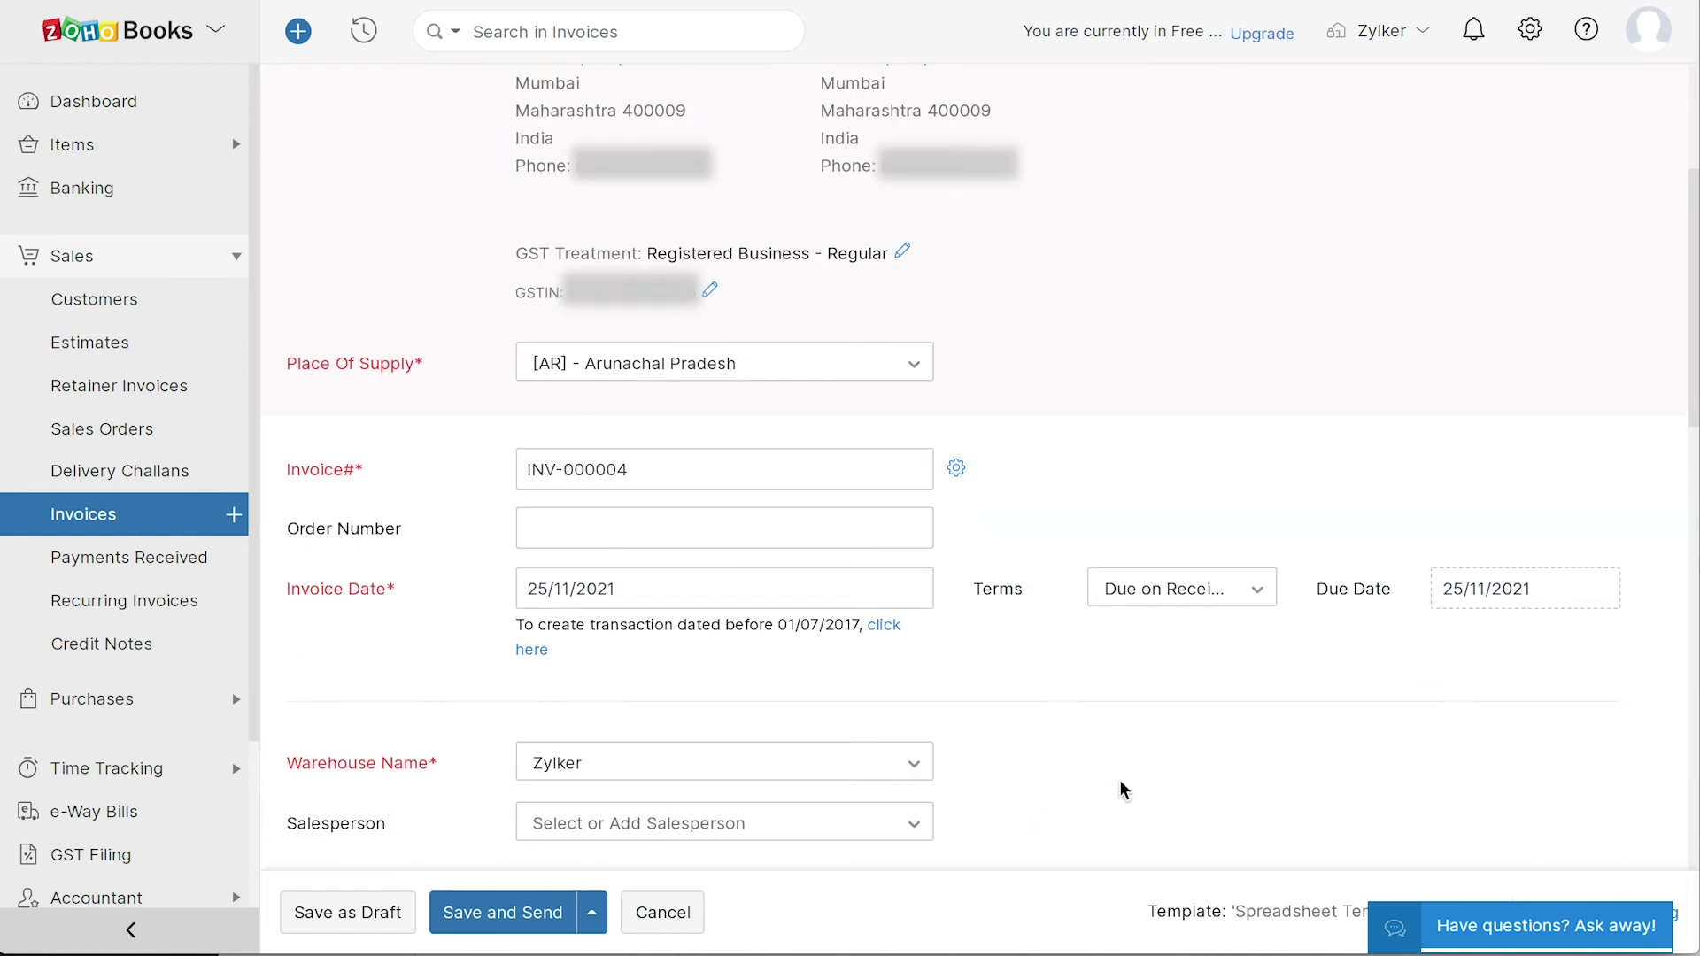
scroll(1119, 789, down, 1)
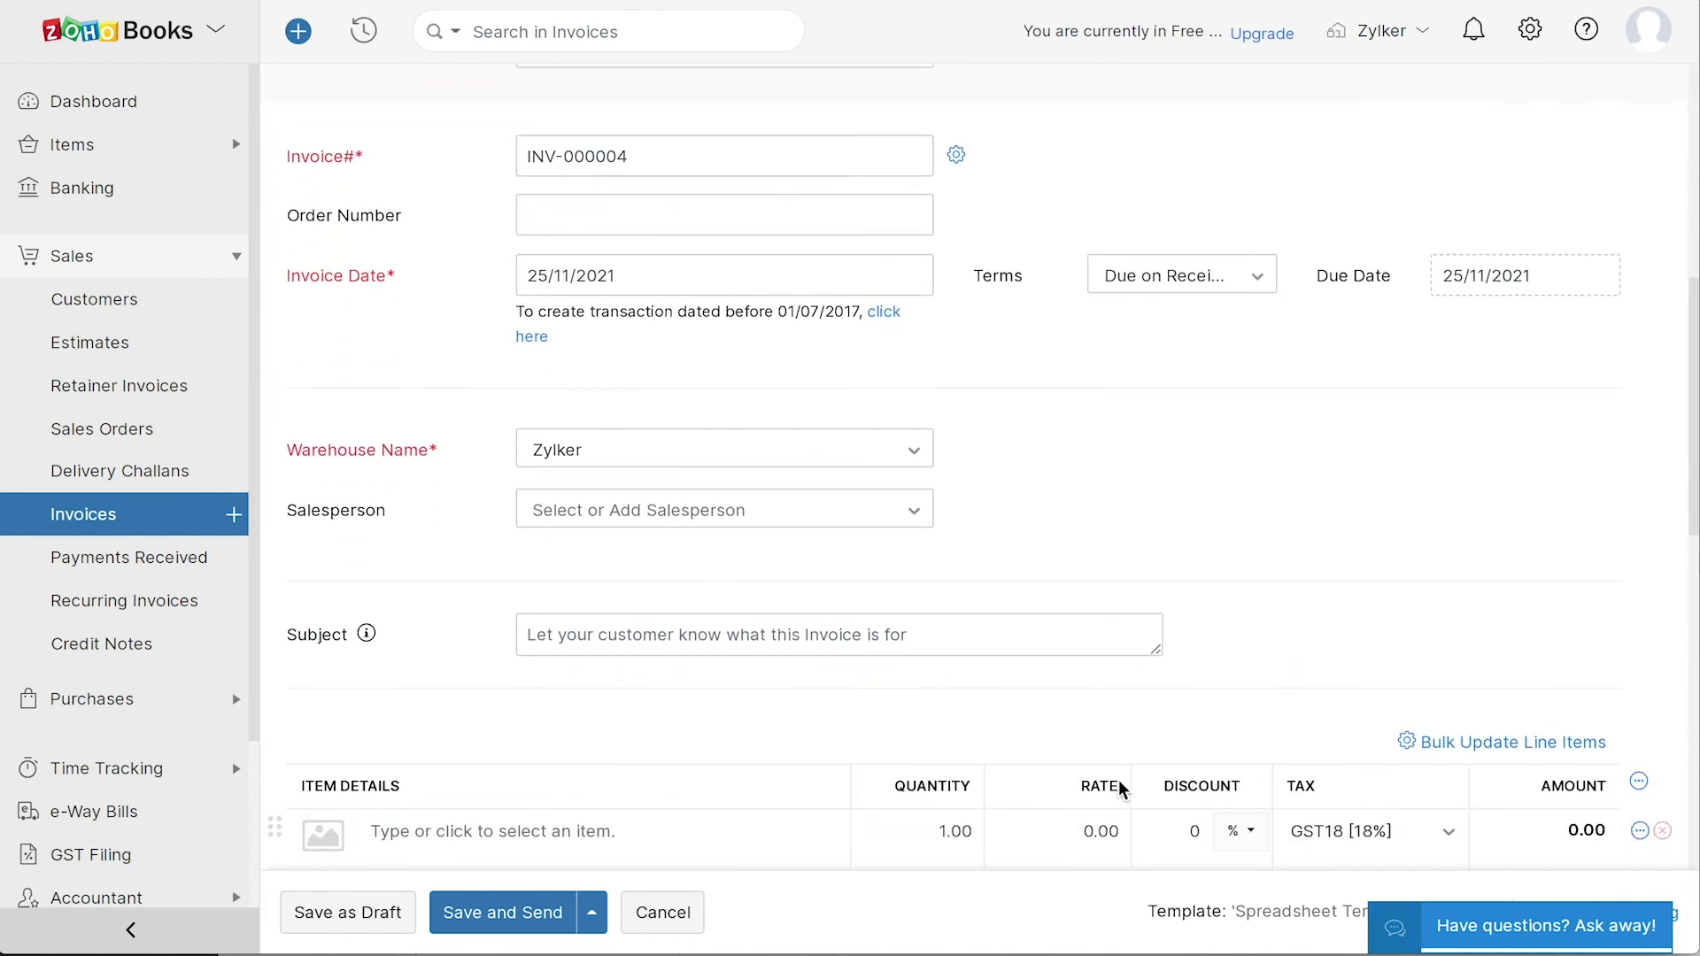
click(609, 276)
scroll(1494, 292, down, 4)
- Add one Macbook line with GST18 [18%], keep the default notes and terms, and save and send
click(433, 519)
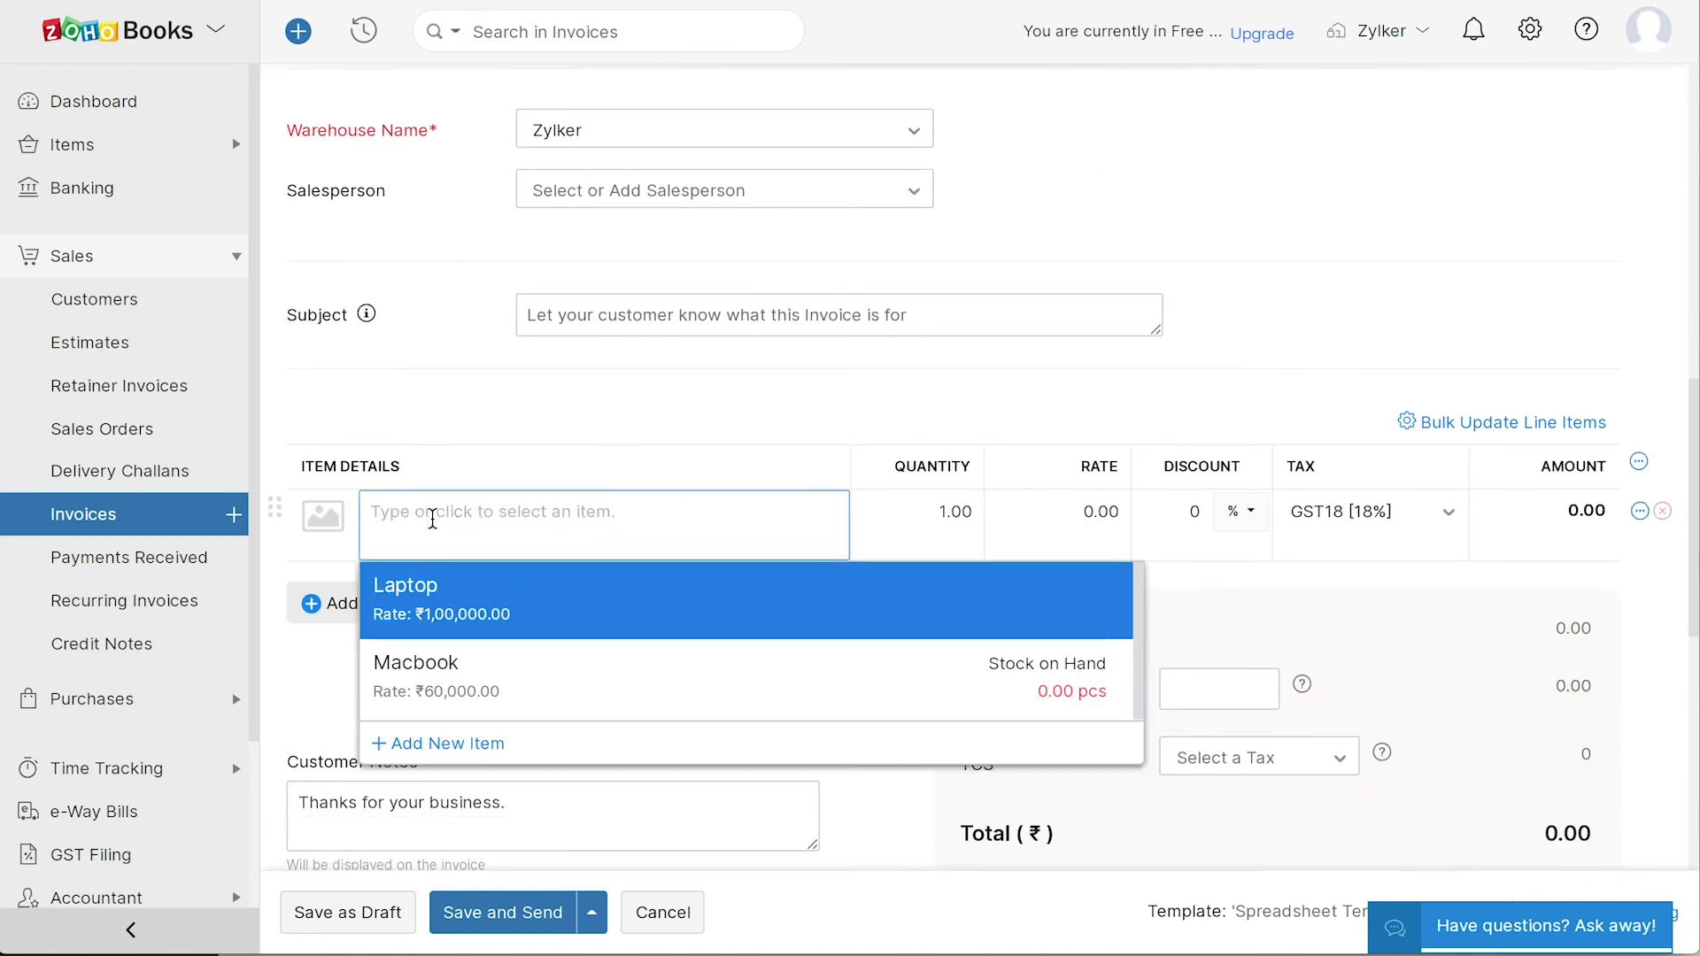
click(471, 659)
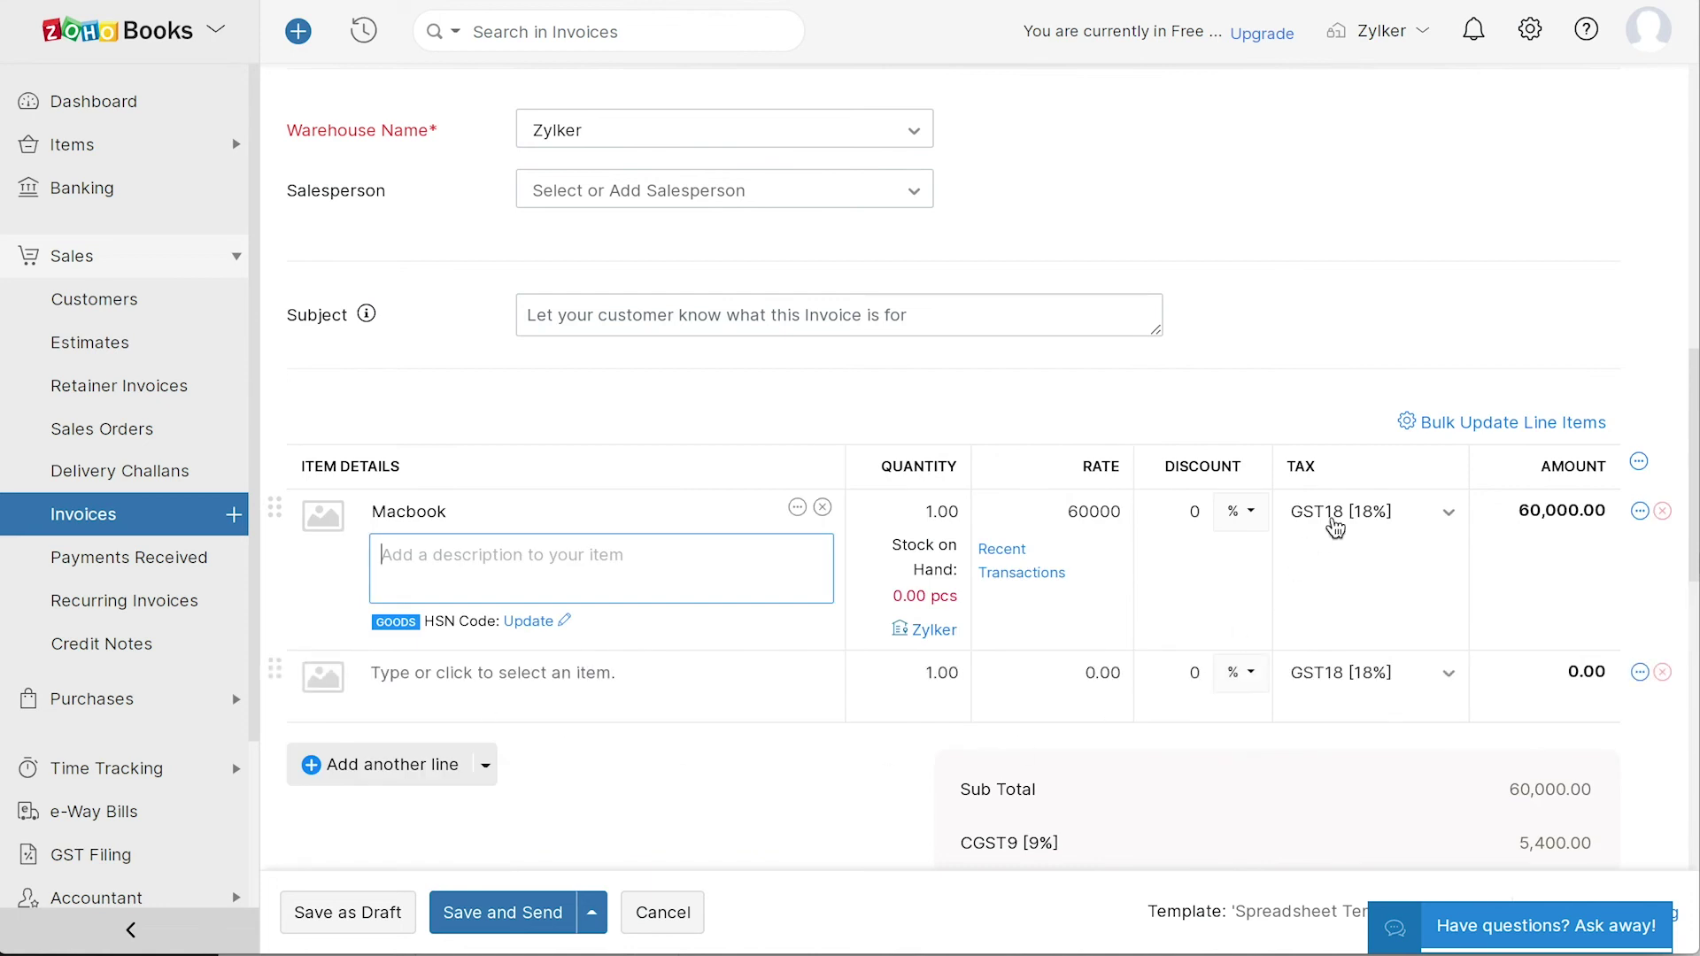
click(1365, 516)
click(1367, 520)
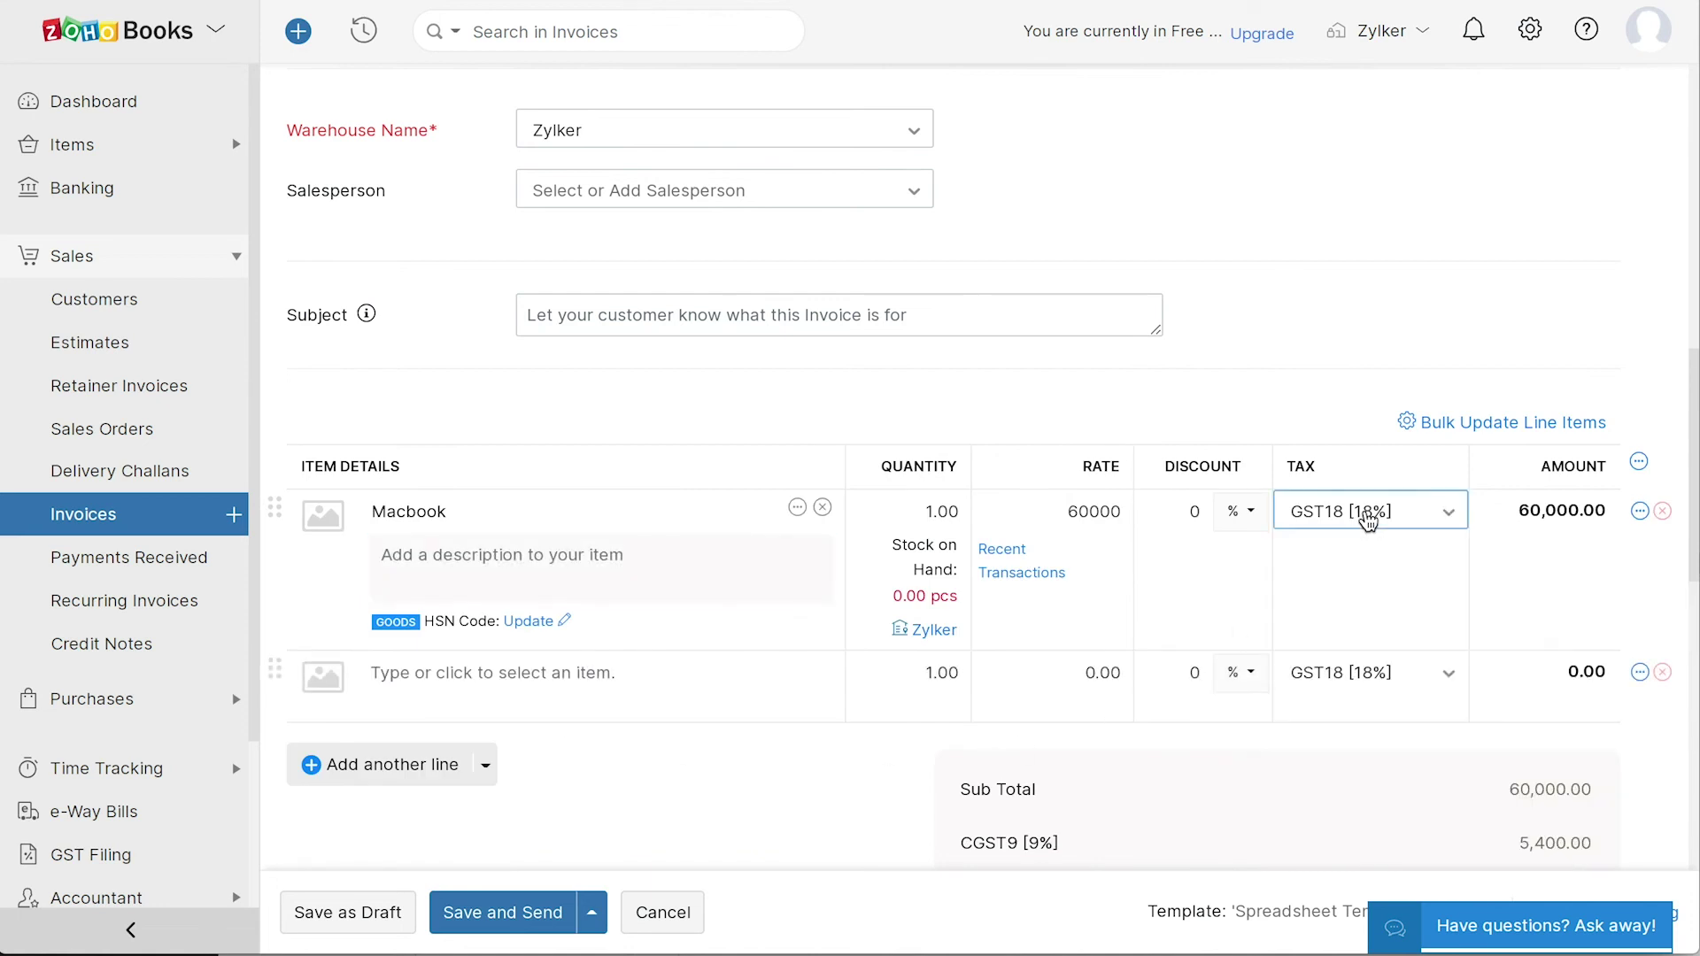
scroll(1367, 520, down, 4)
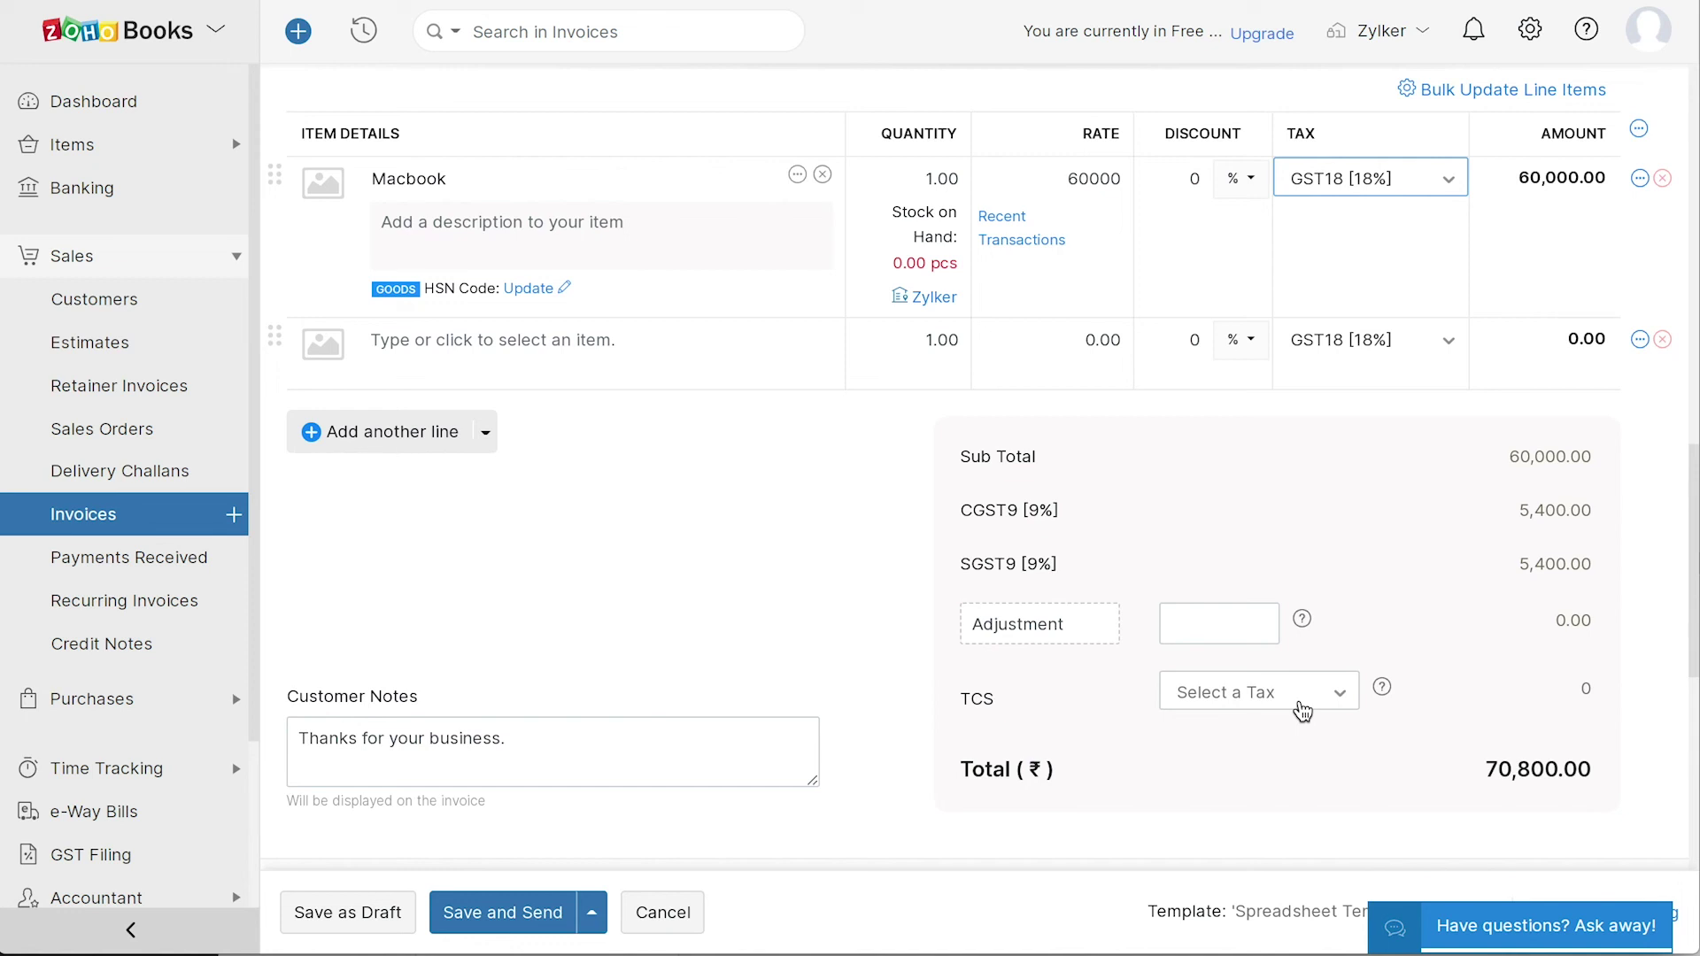
click(511, 742)
scroll(513, 747, down, 3)
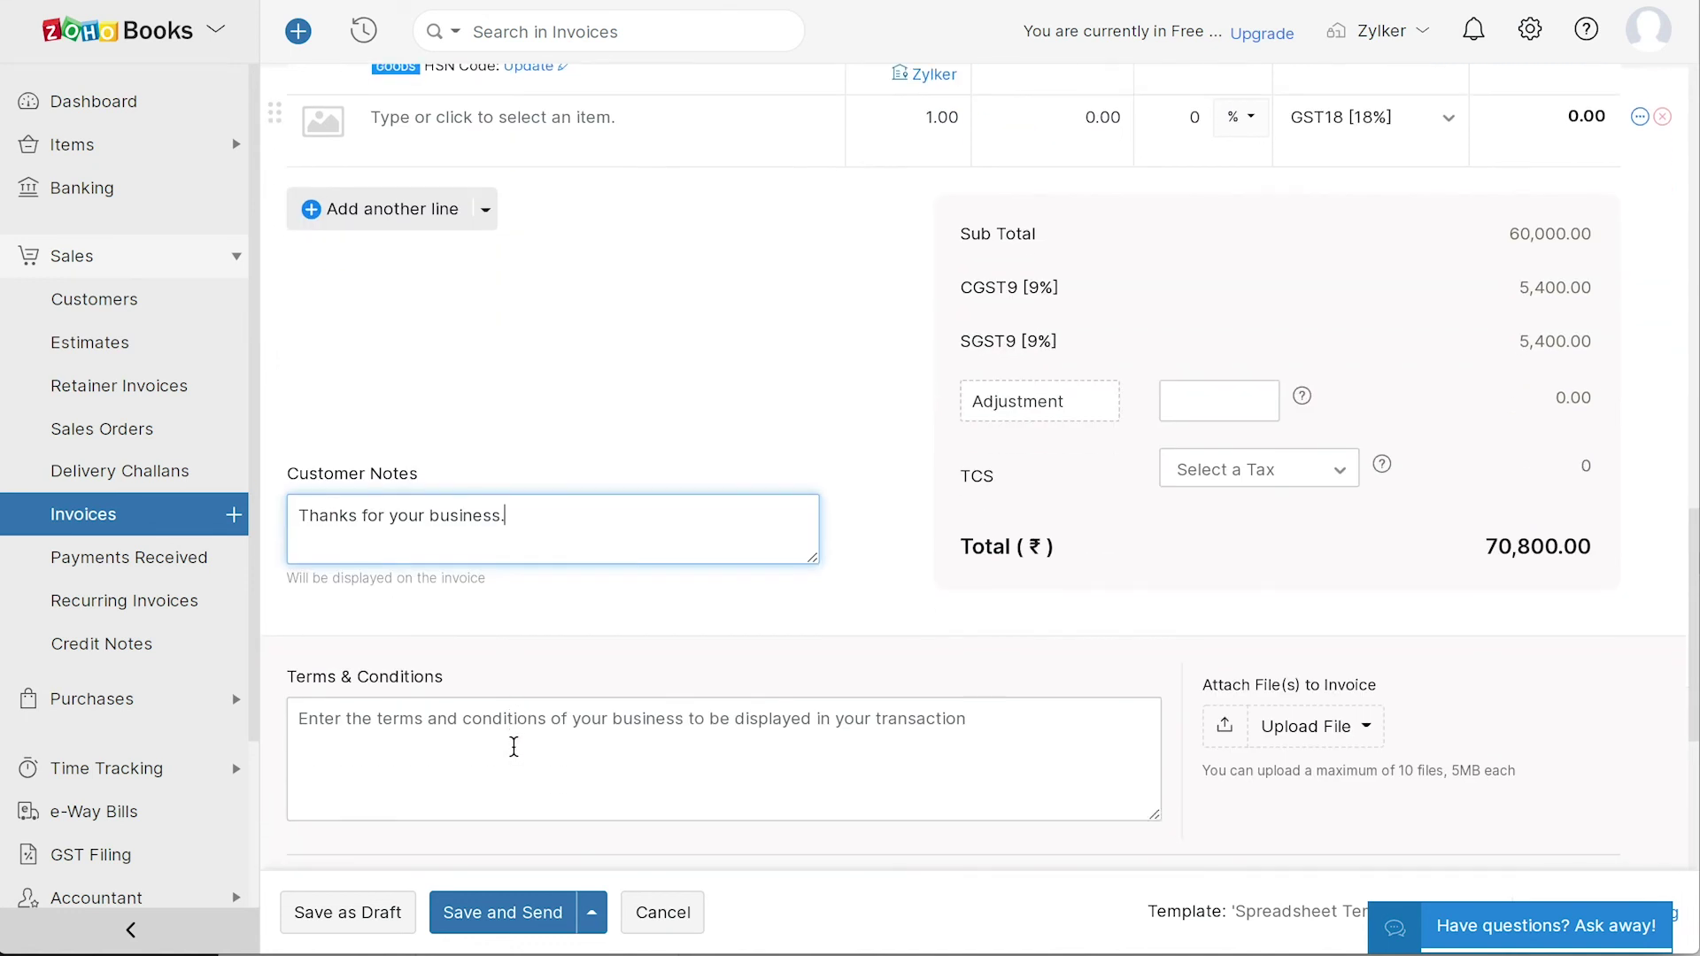
click(513, 746)
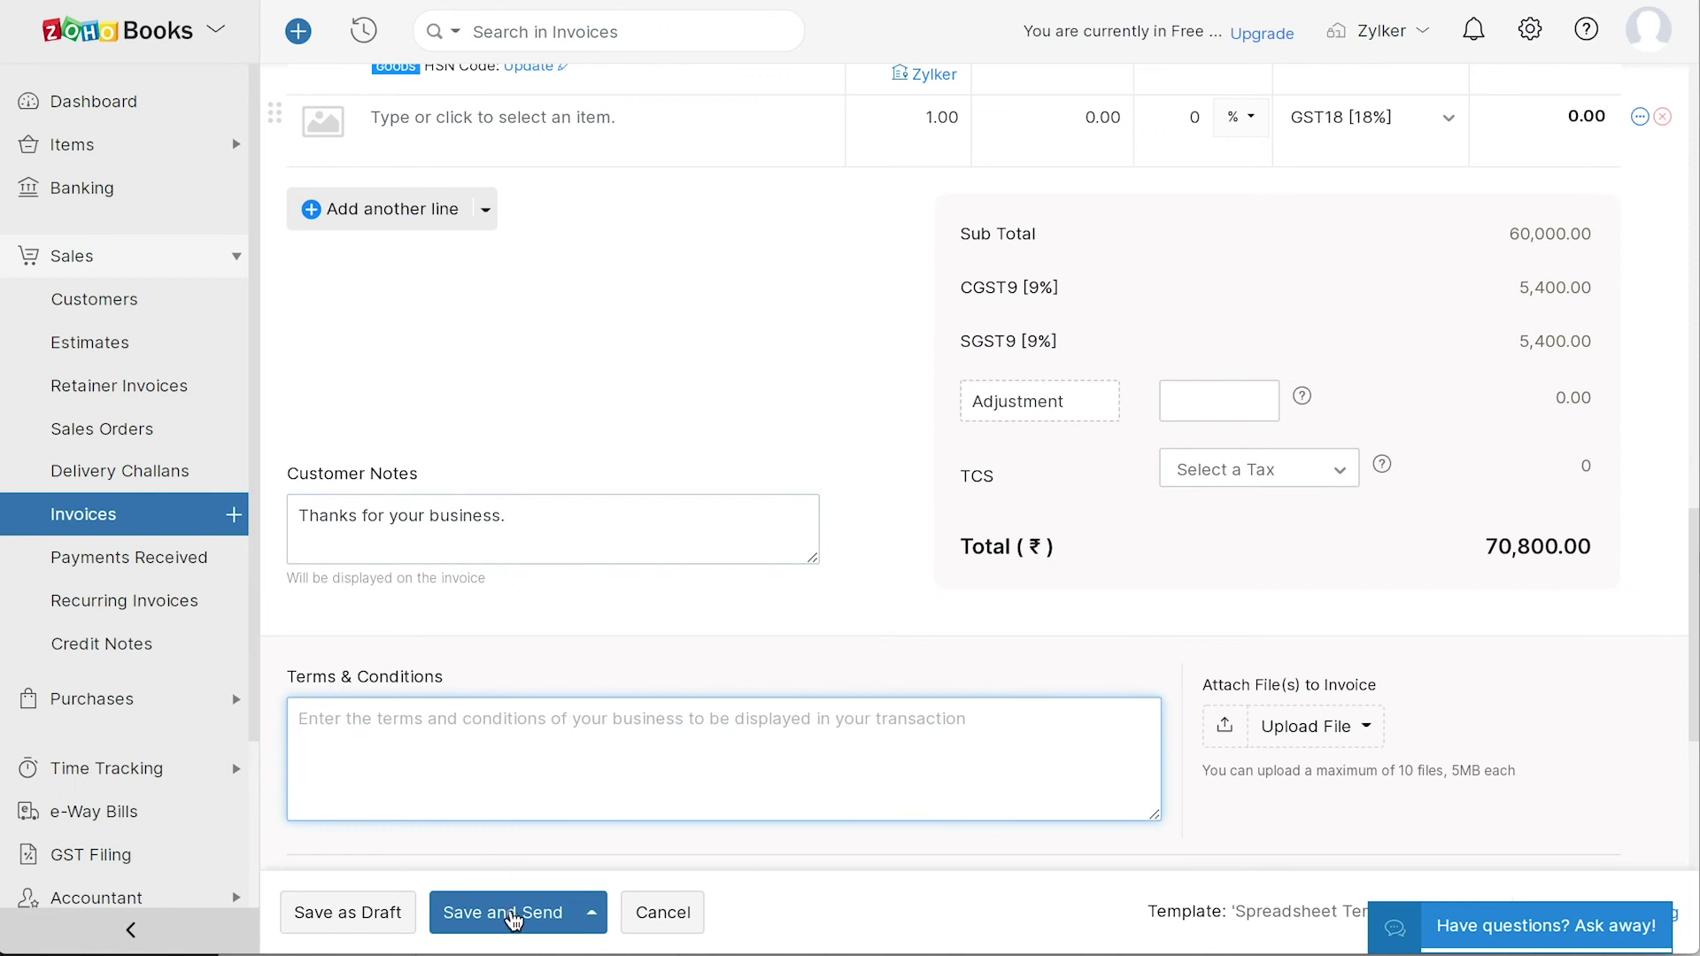
click(502, 913)
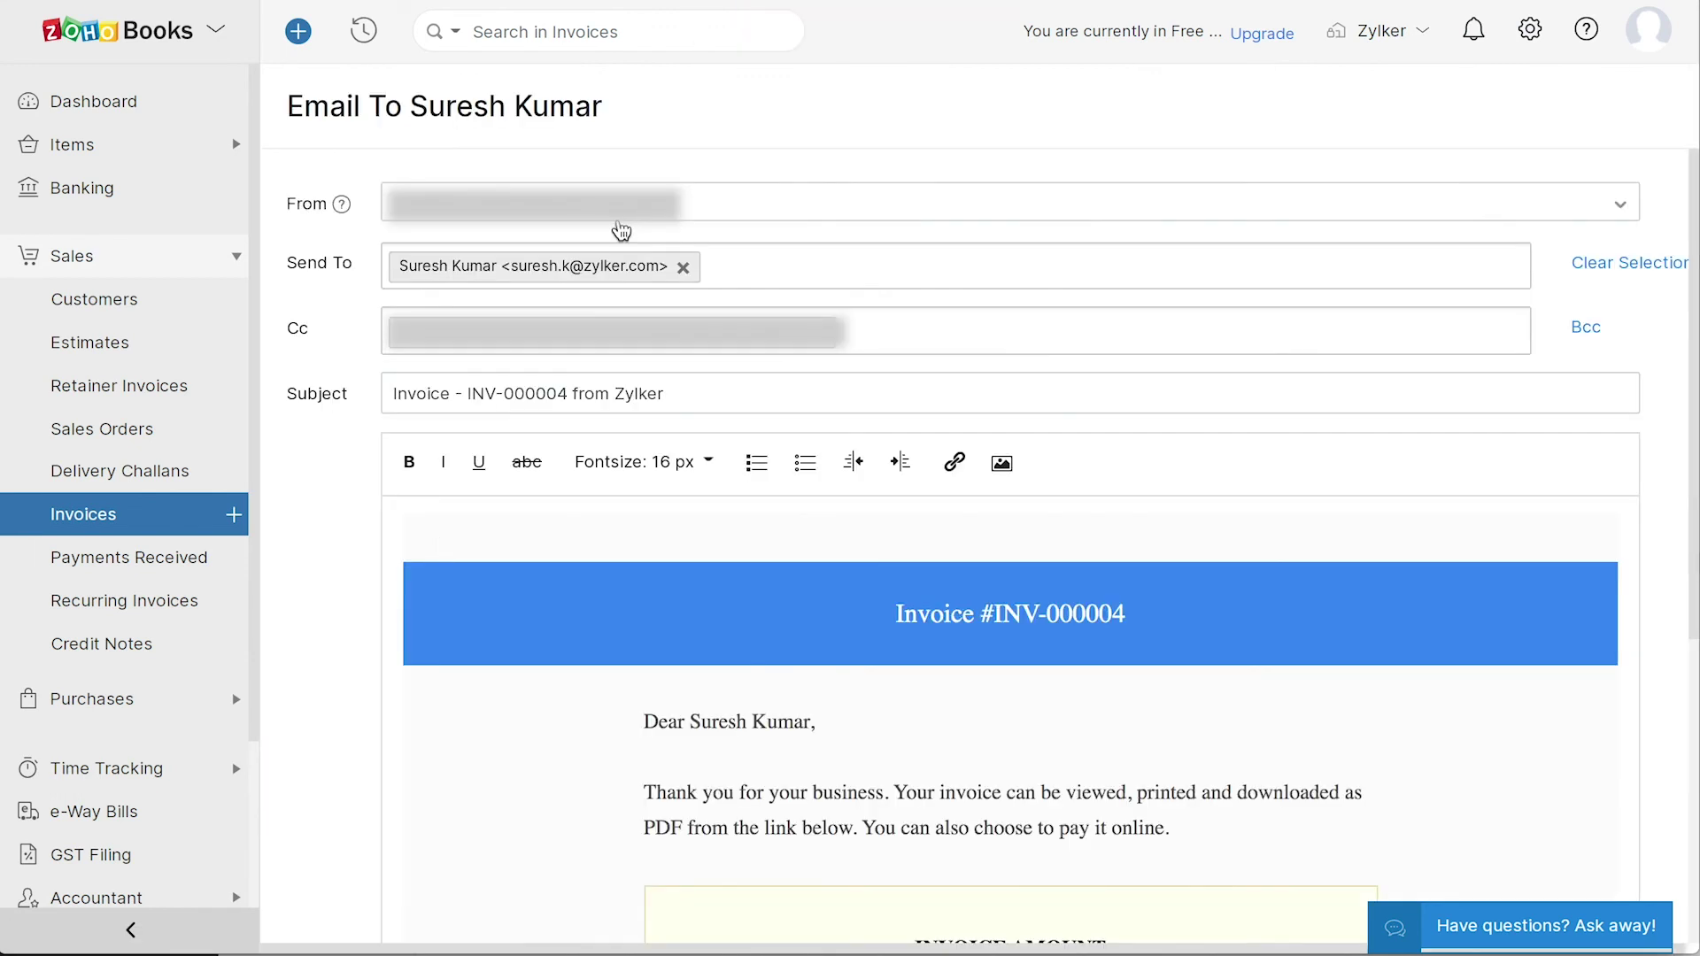
- Check the Online Payments settings after e-mailing INV-000004, then bring up its payment options
scroll(543, 748, down, 5)
click(1533, 36)
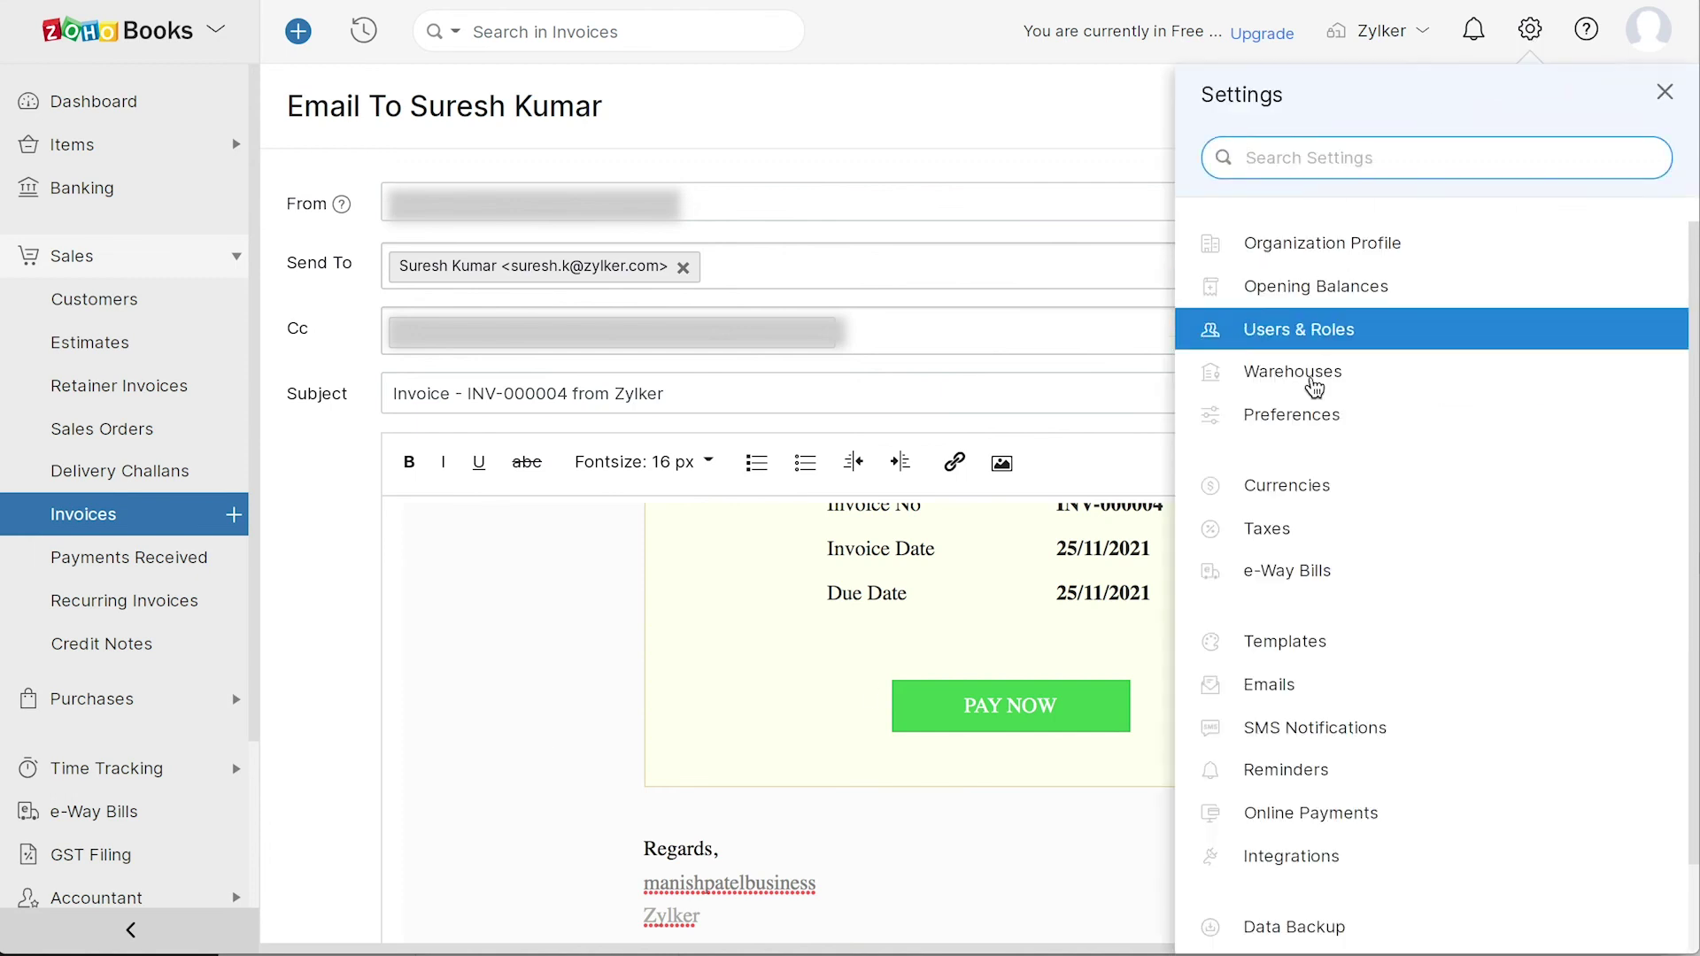
click(1318, 807)
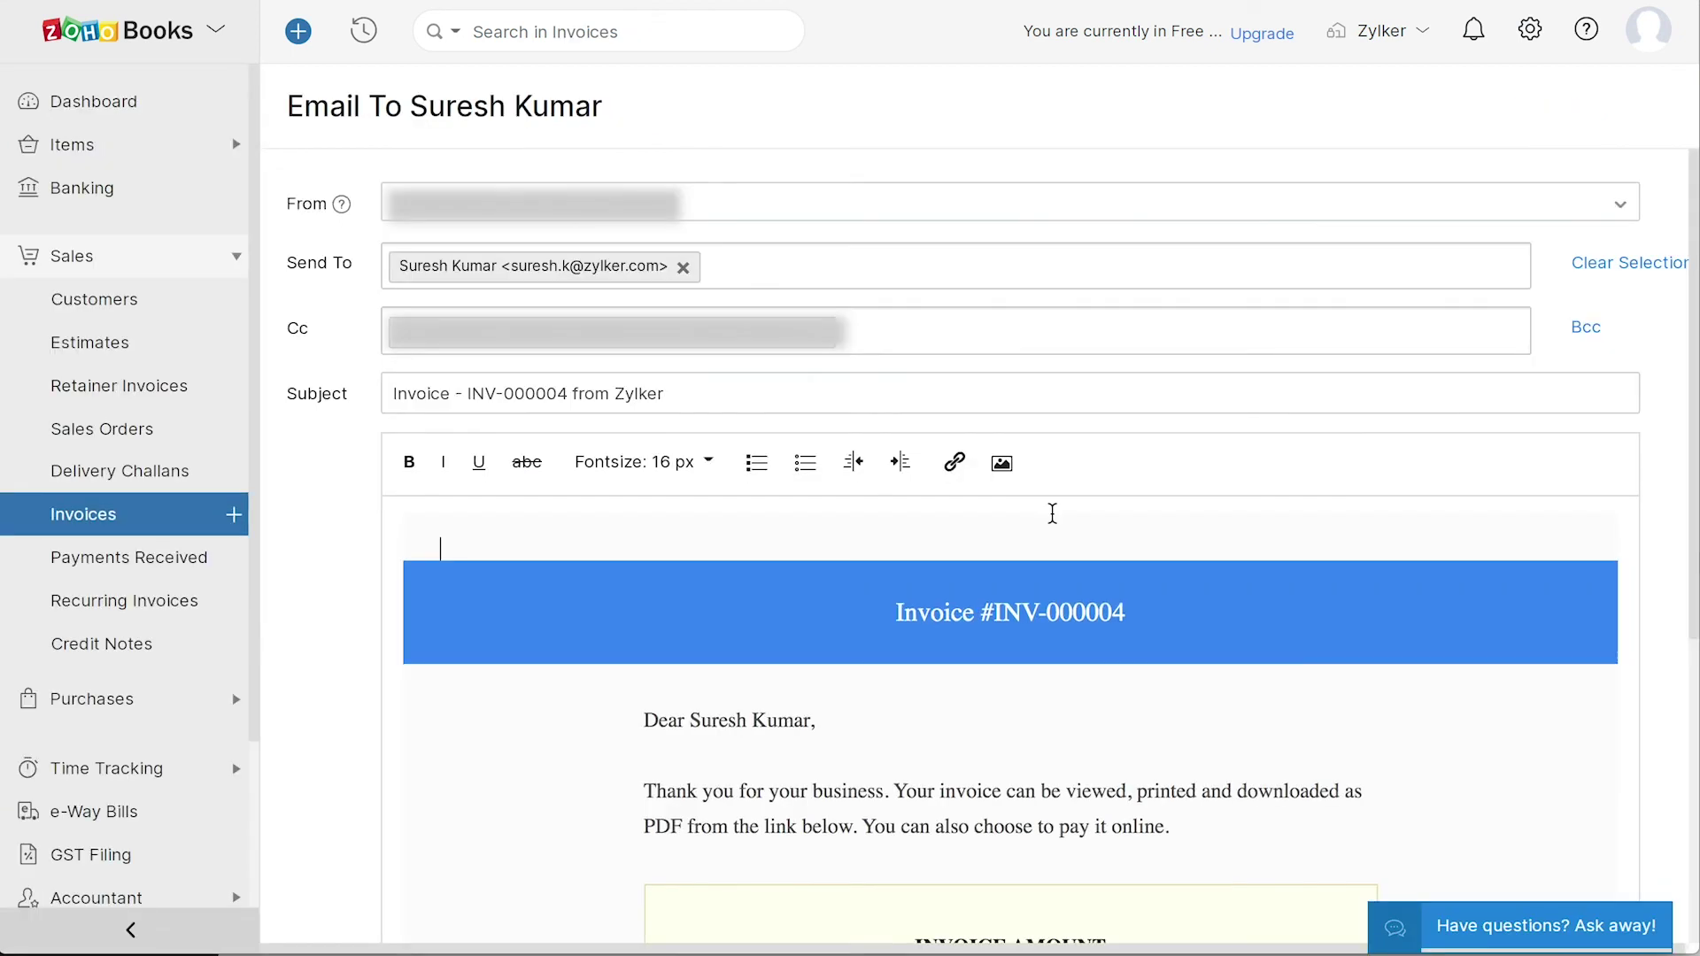
scroll(1052, 513, down, 5)
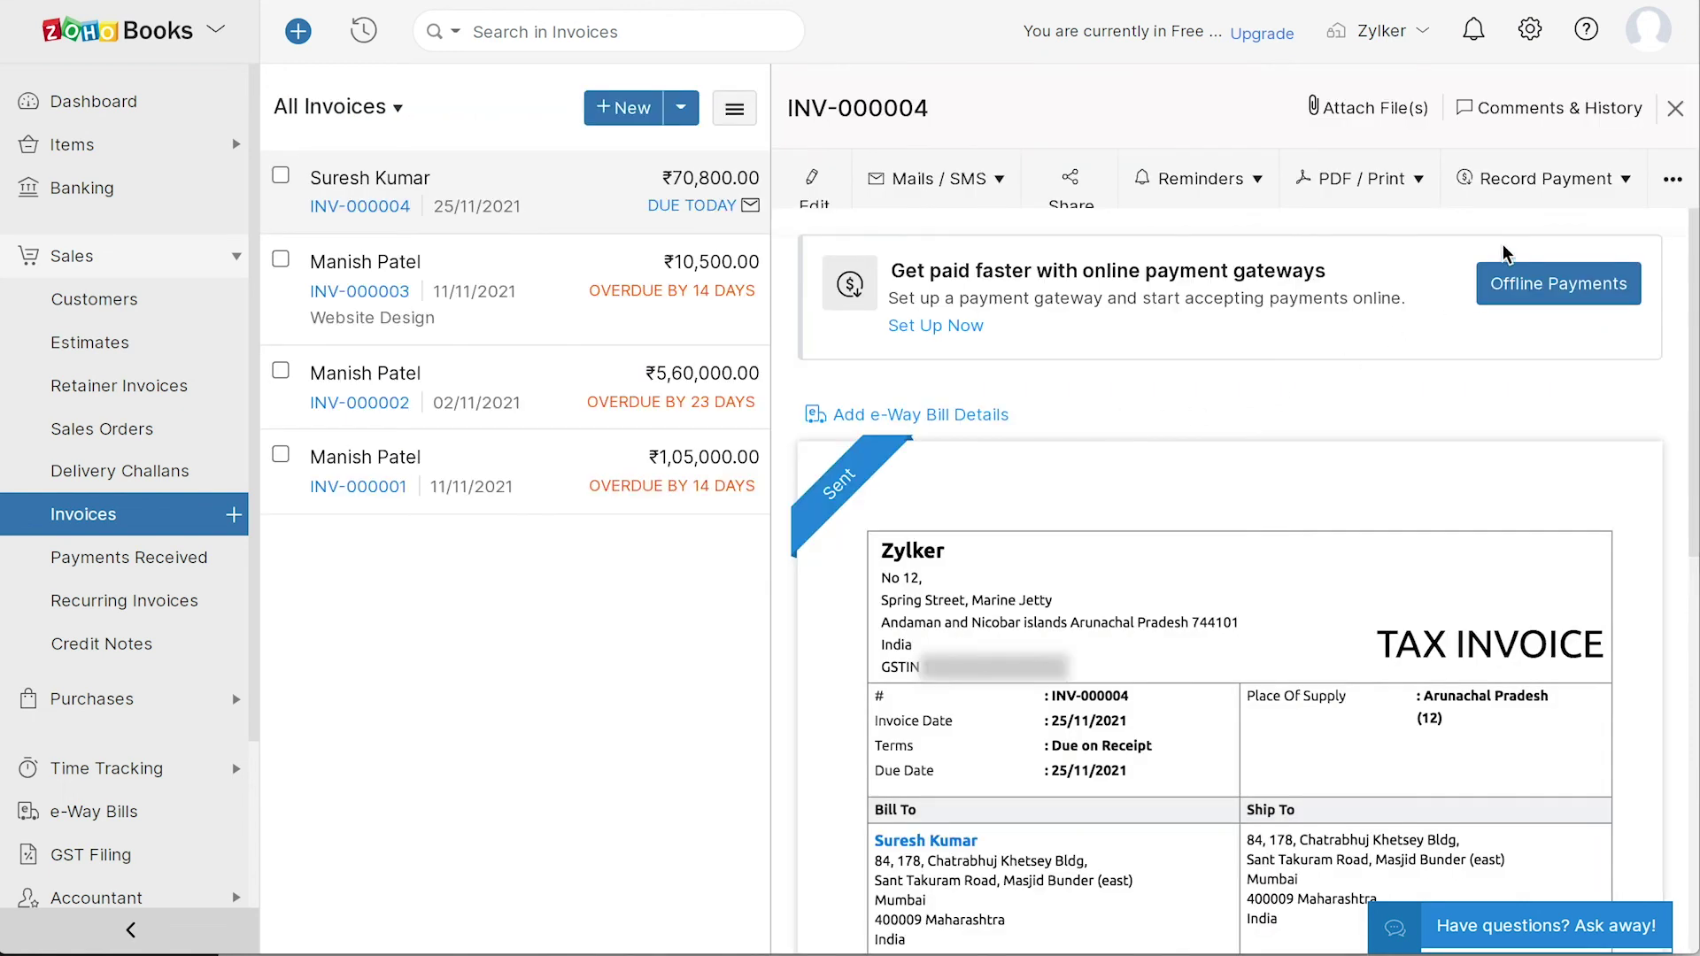
click(1585, 179)
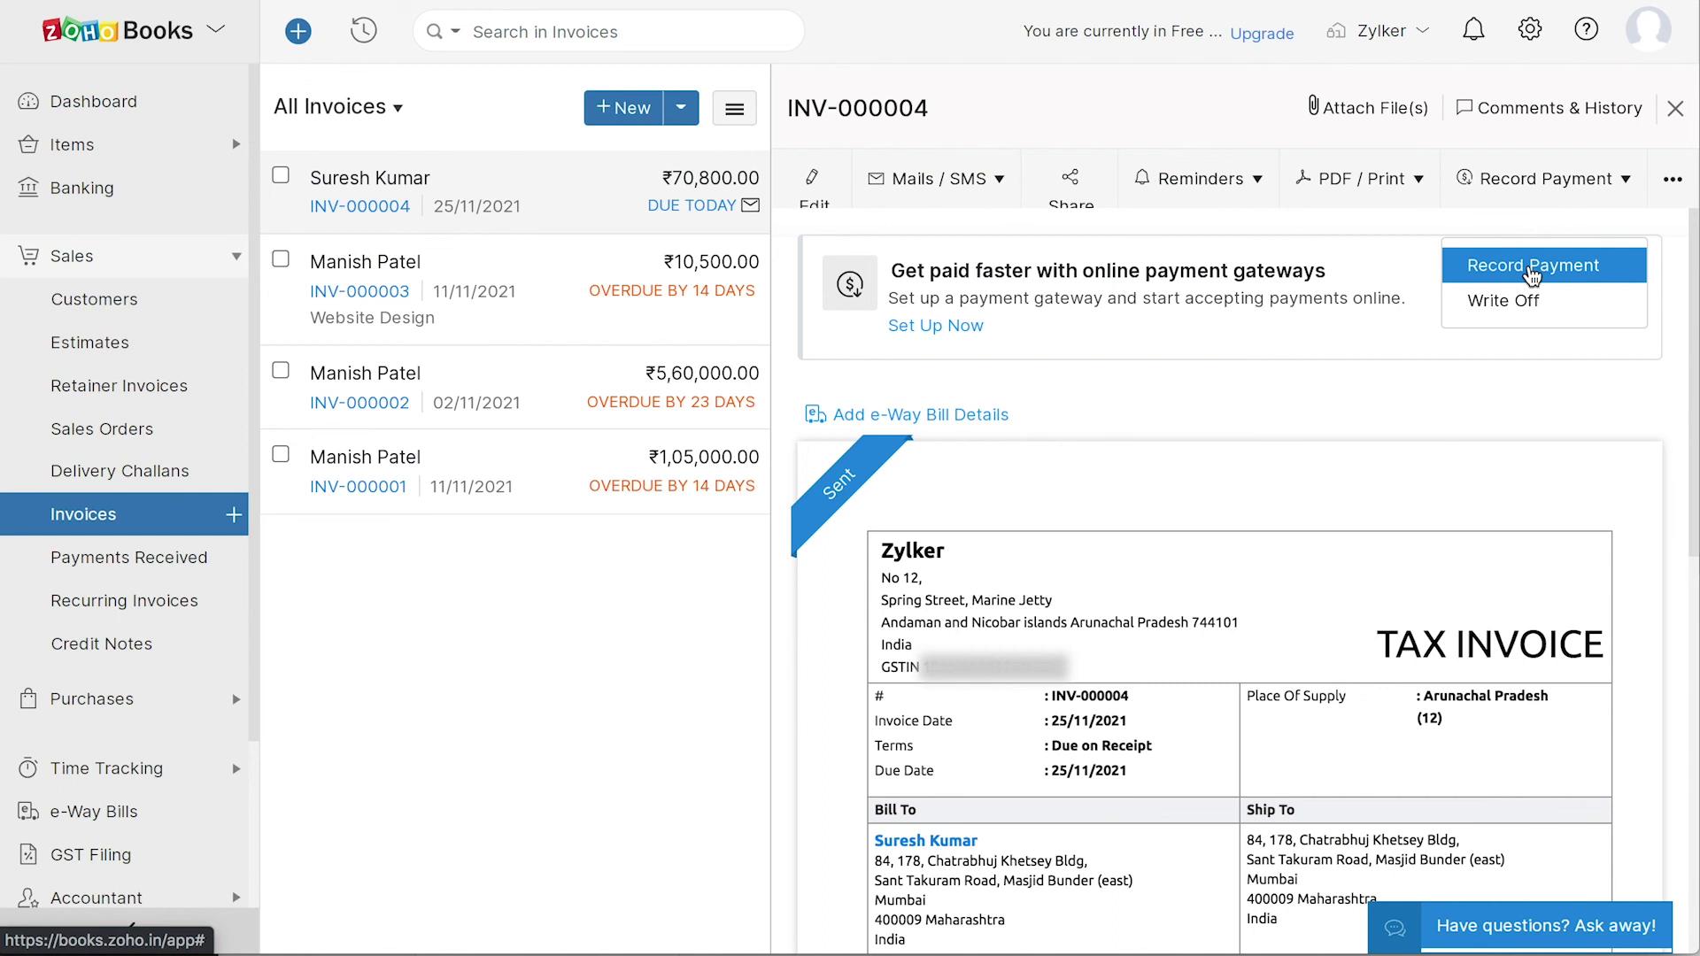
- Record a 70800 payment against INV-000004 with no tax deducted, marking it Paid
click(1537, 270)
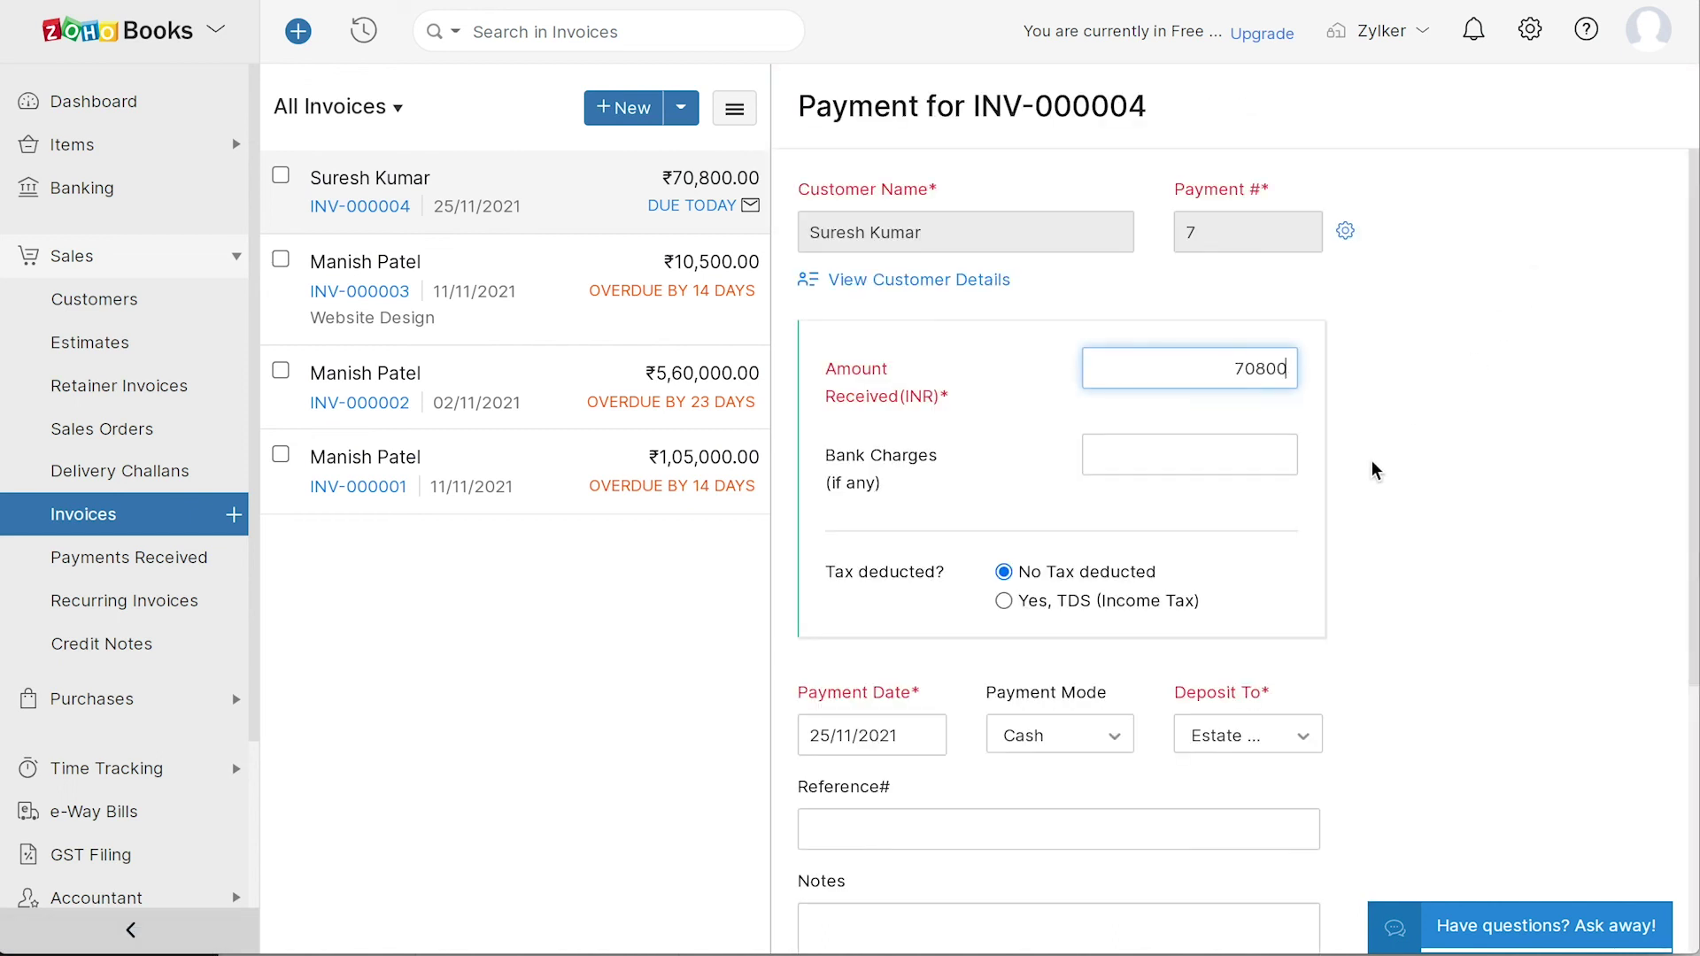
click(1004, 602)
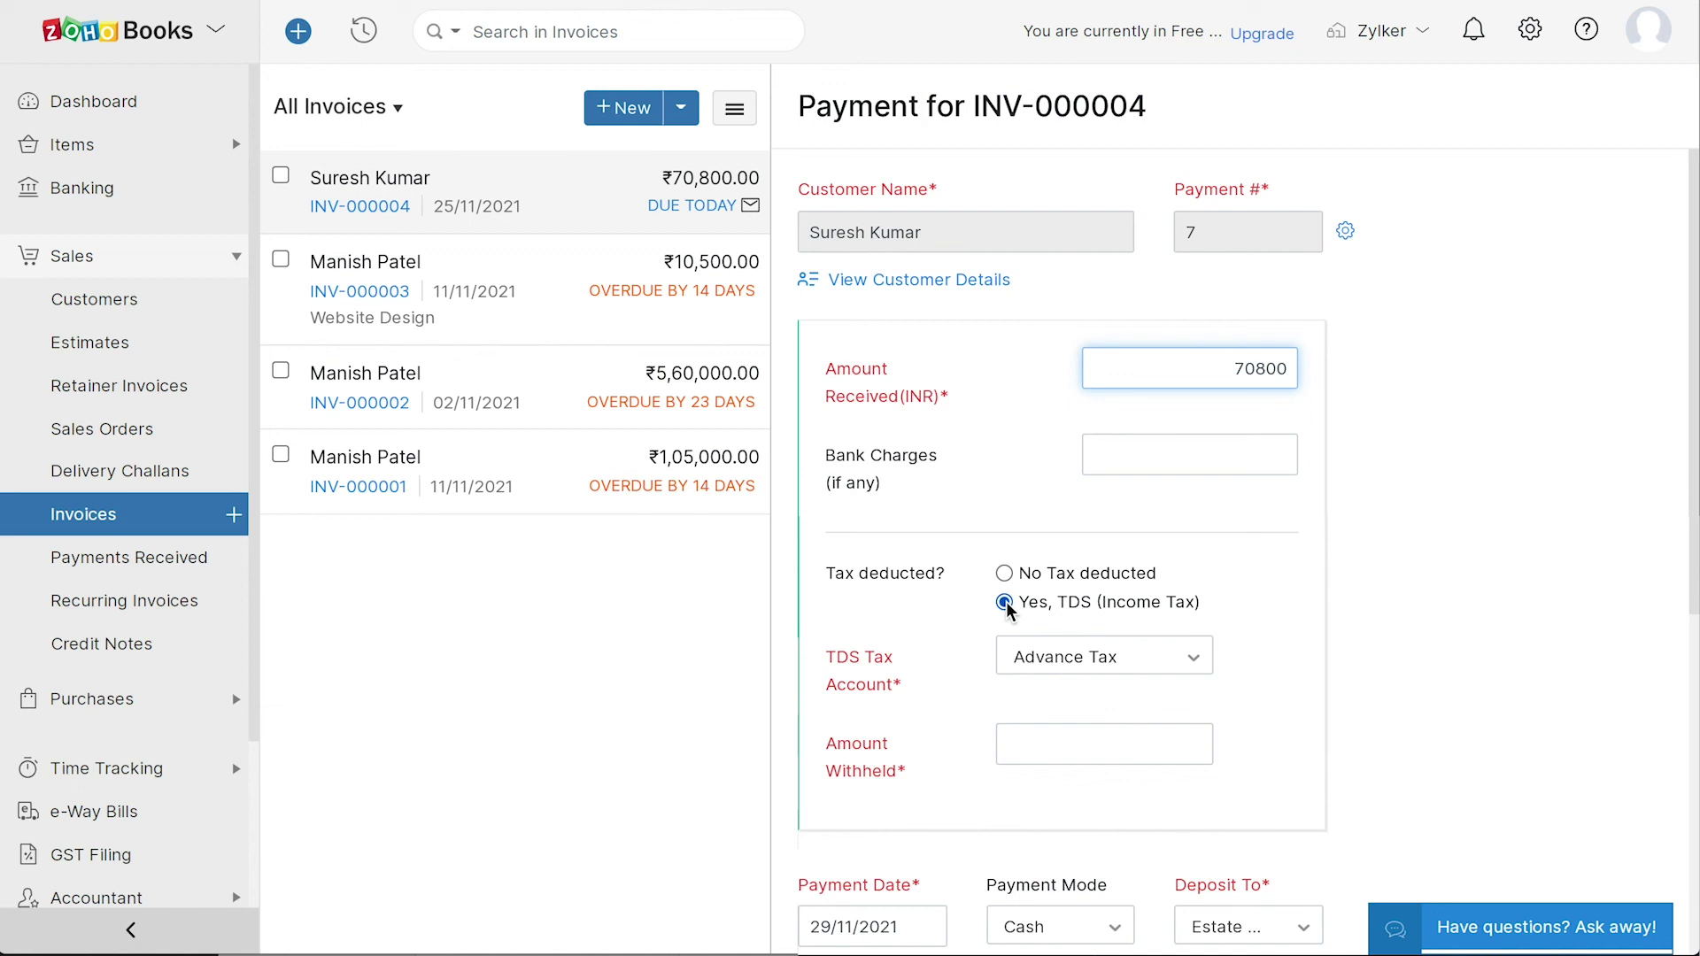
click(1004, 573)
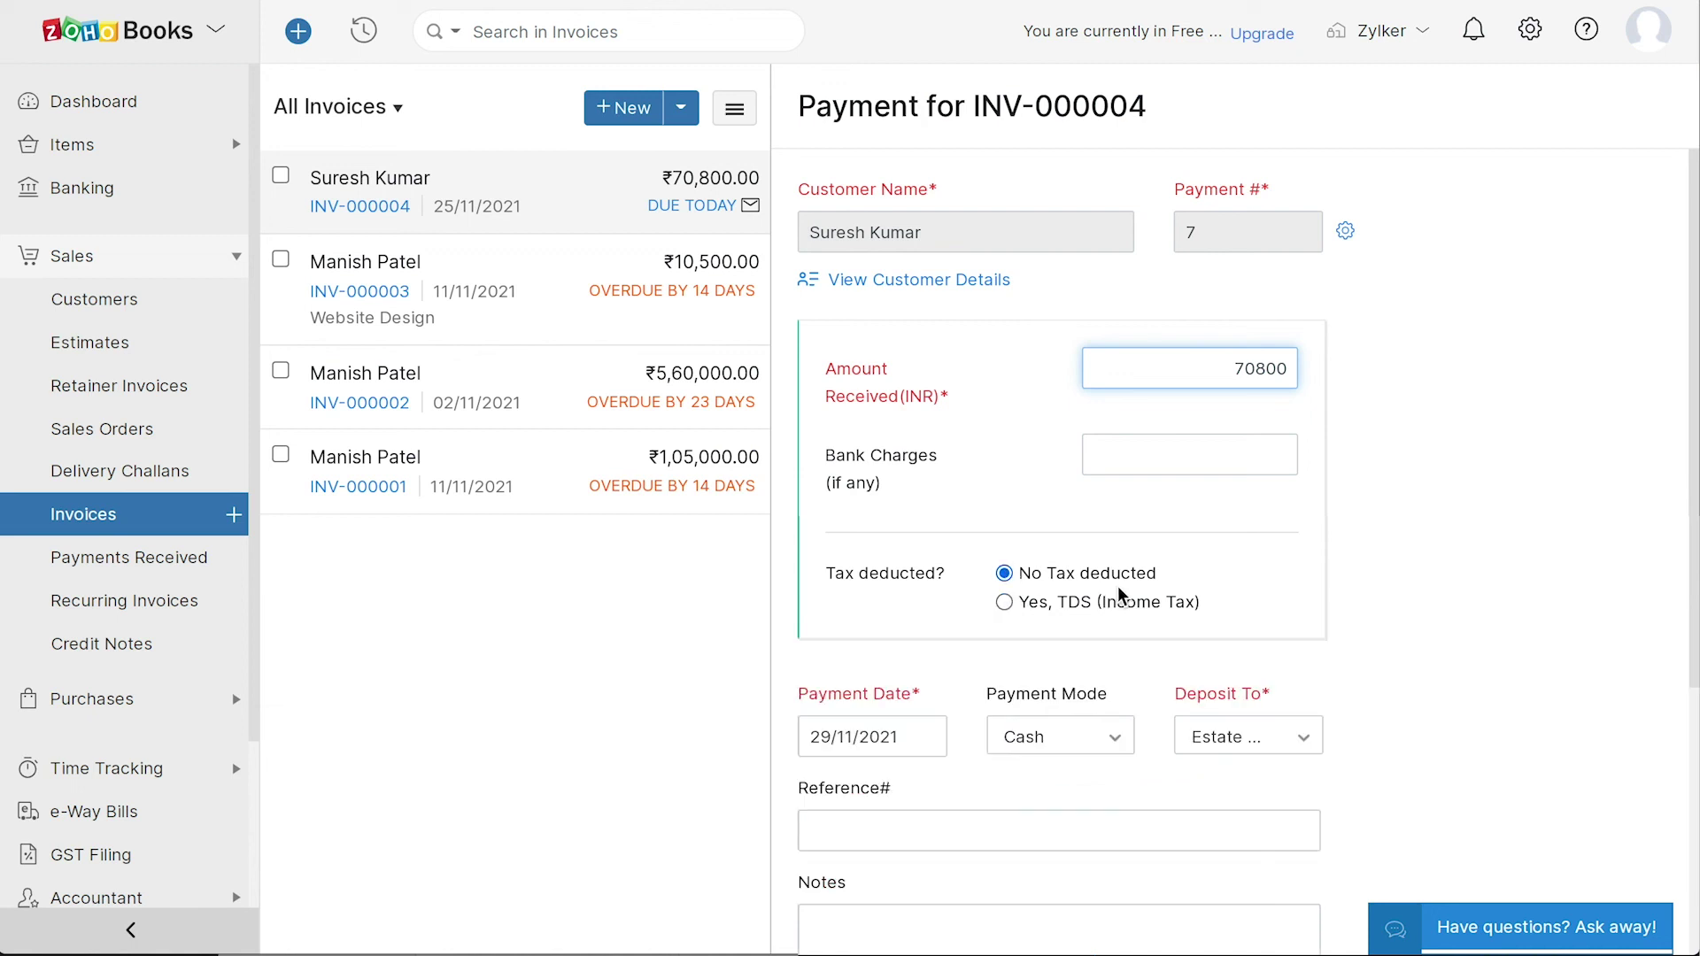
scroll(1374, 651, down, 3)
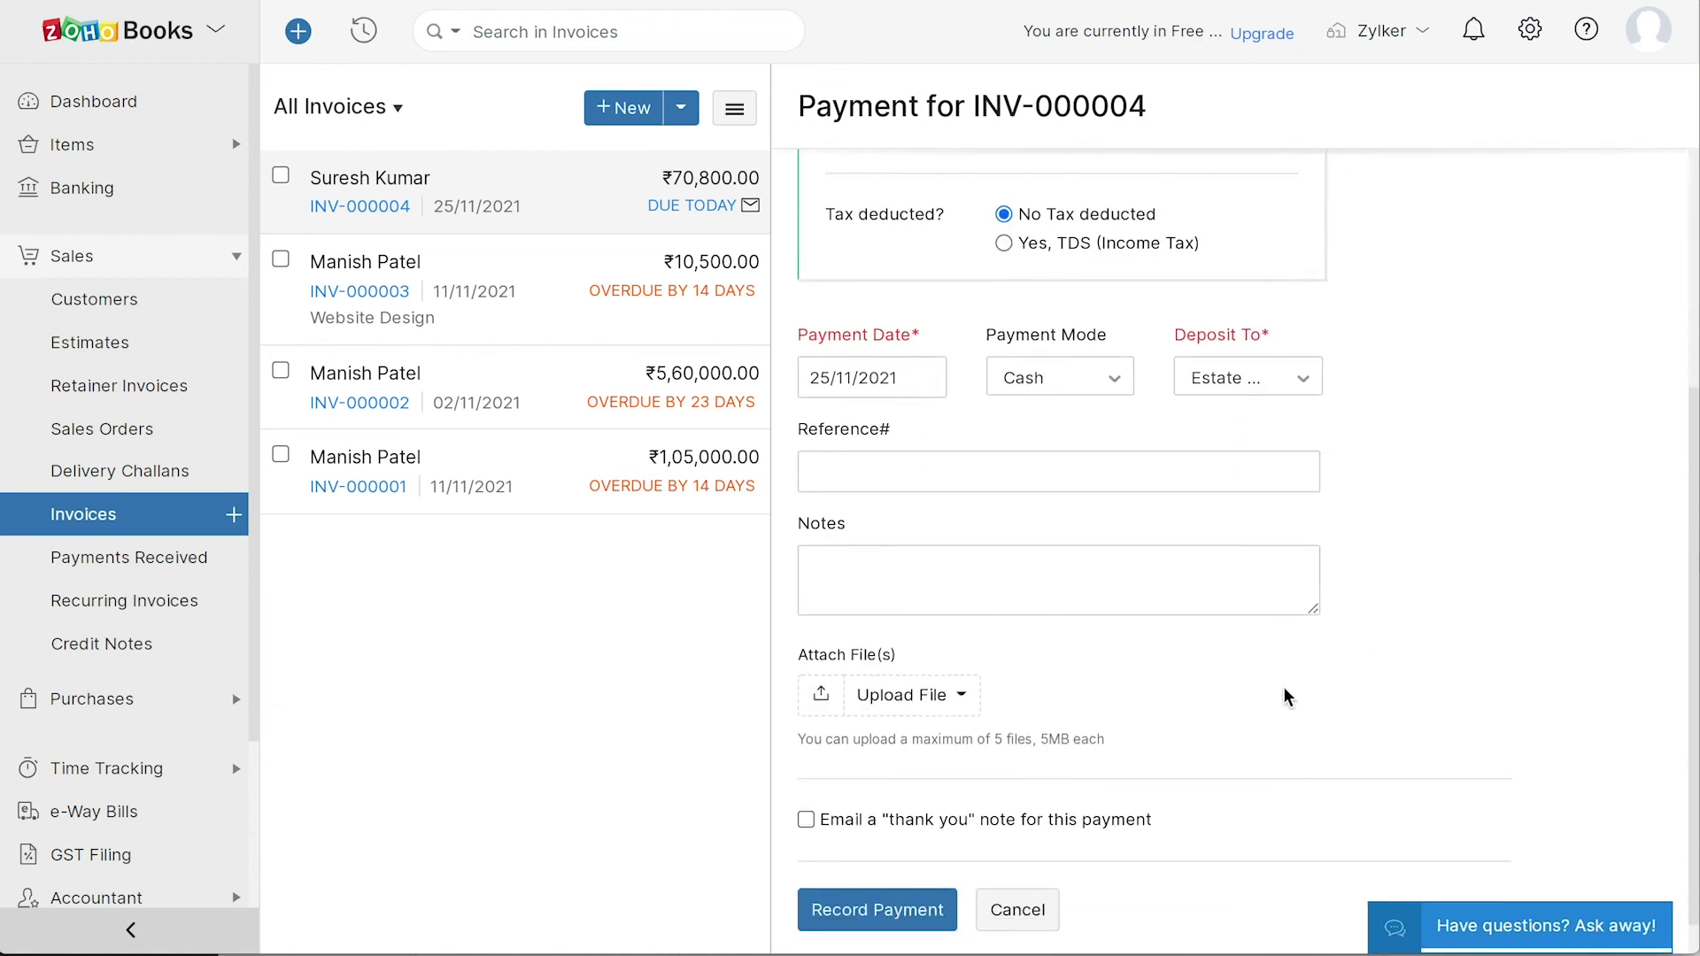
click(882, 910)
mouse_move(841, 425)
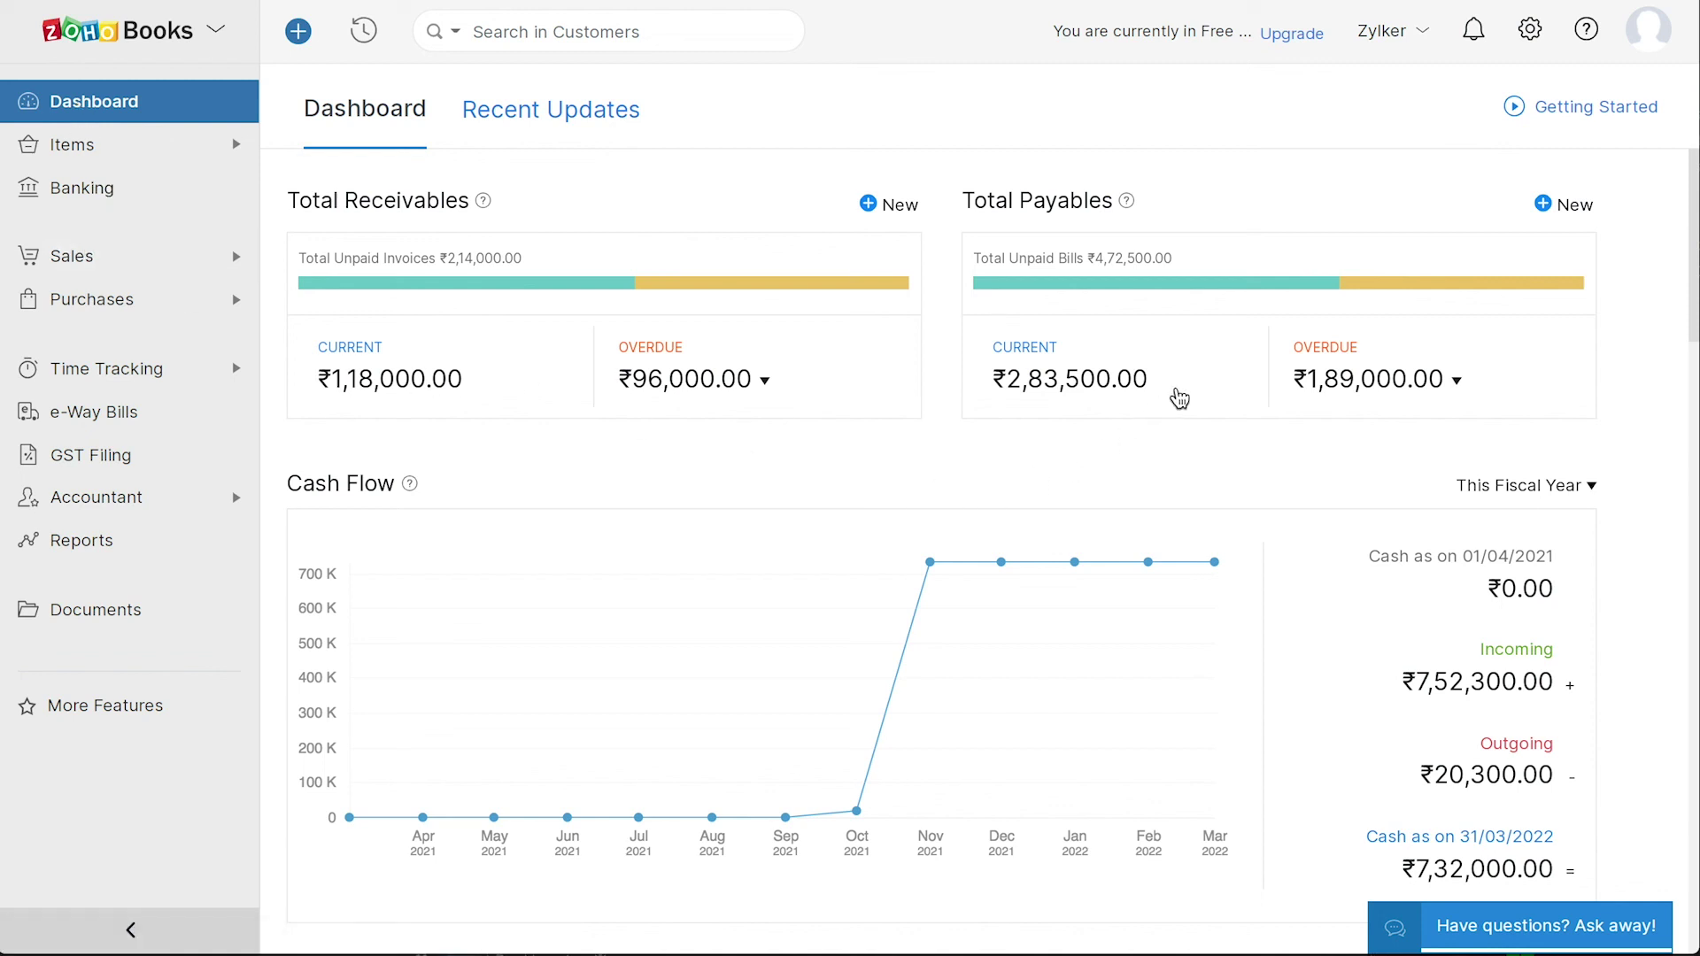
- Scroll the dashboard through receivables, cash flow, income and expense, projects and the account watchlist
scroll(516, 687, down, 6)
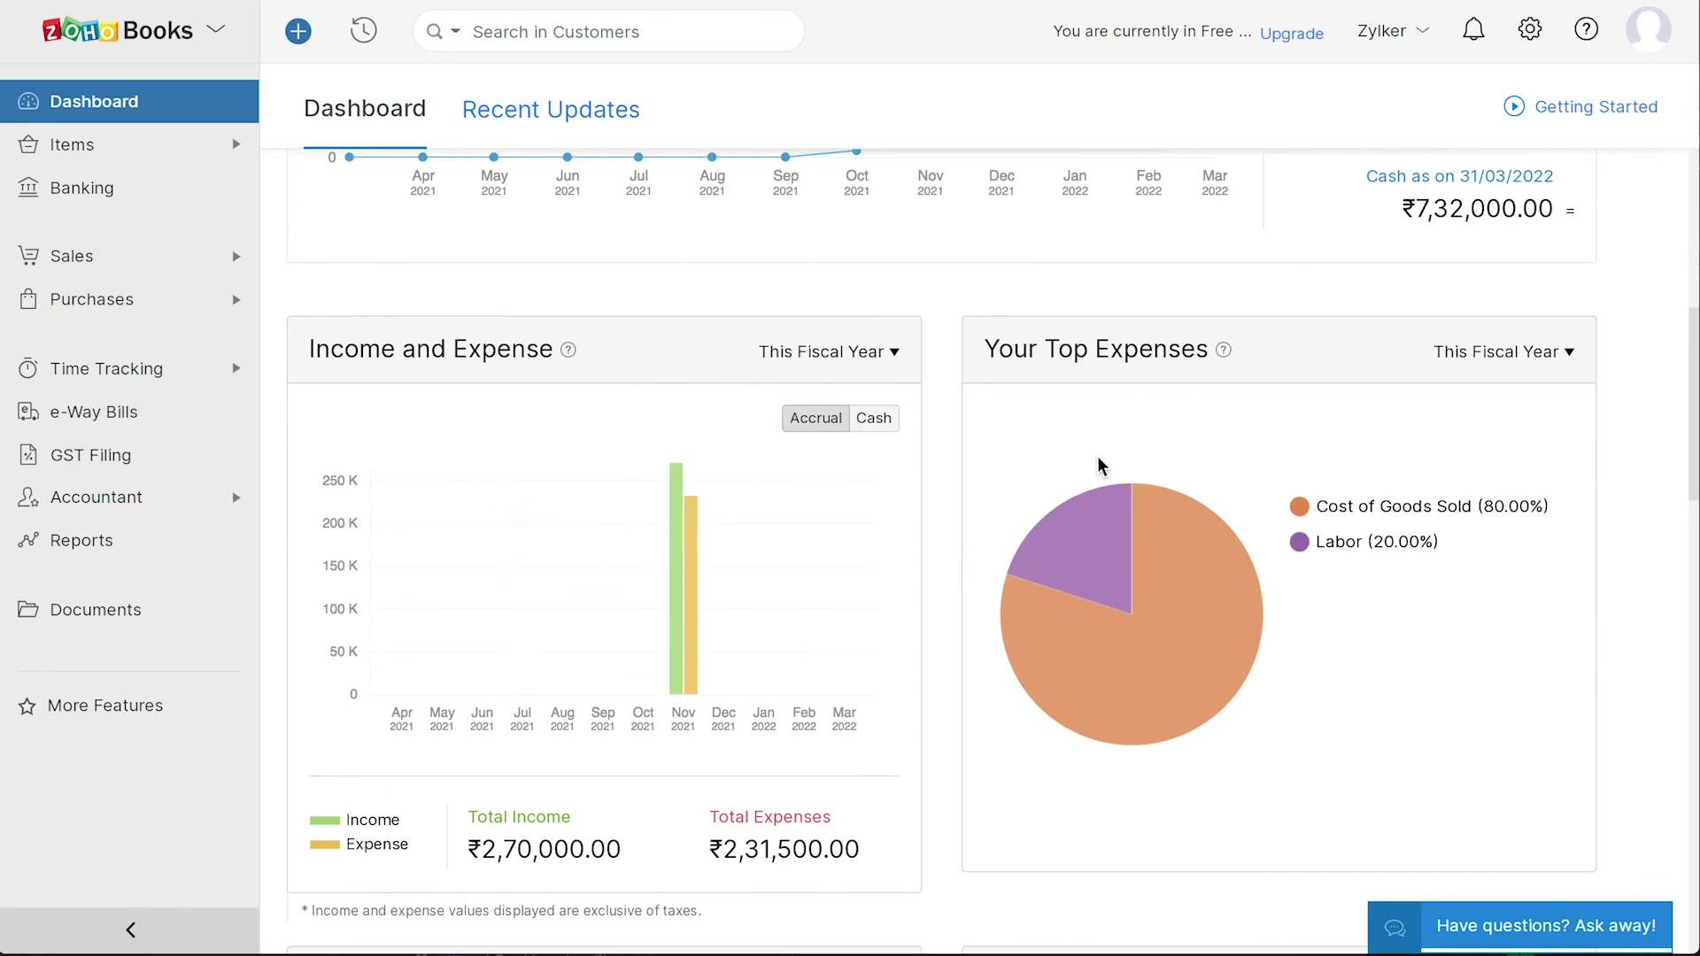
scroll(1100, 467, down, 8)
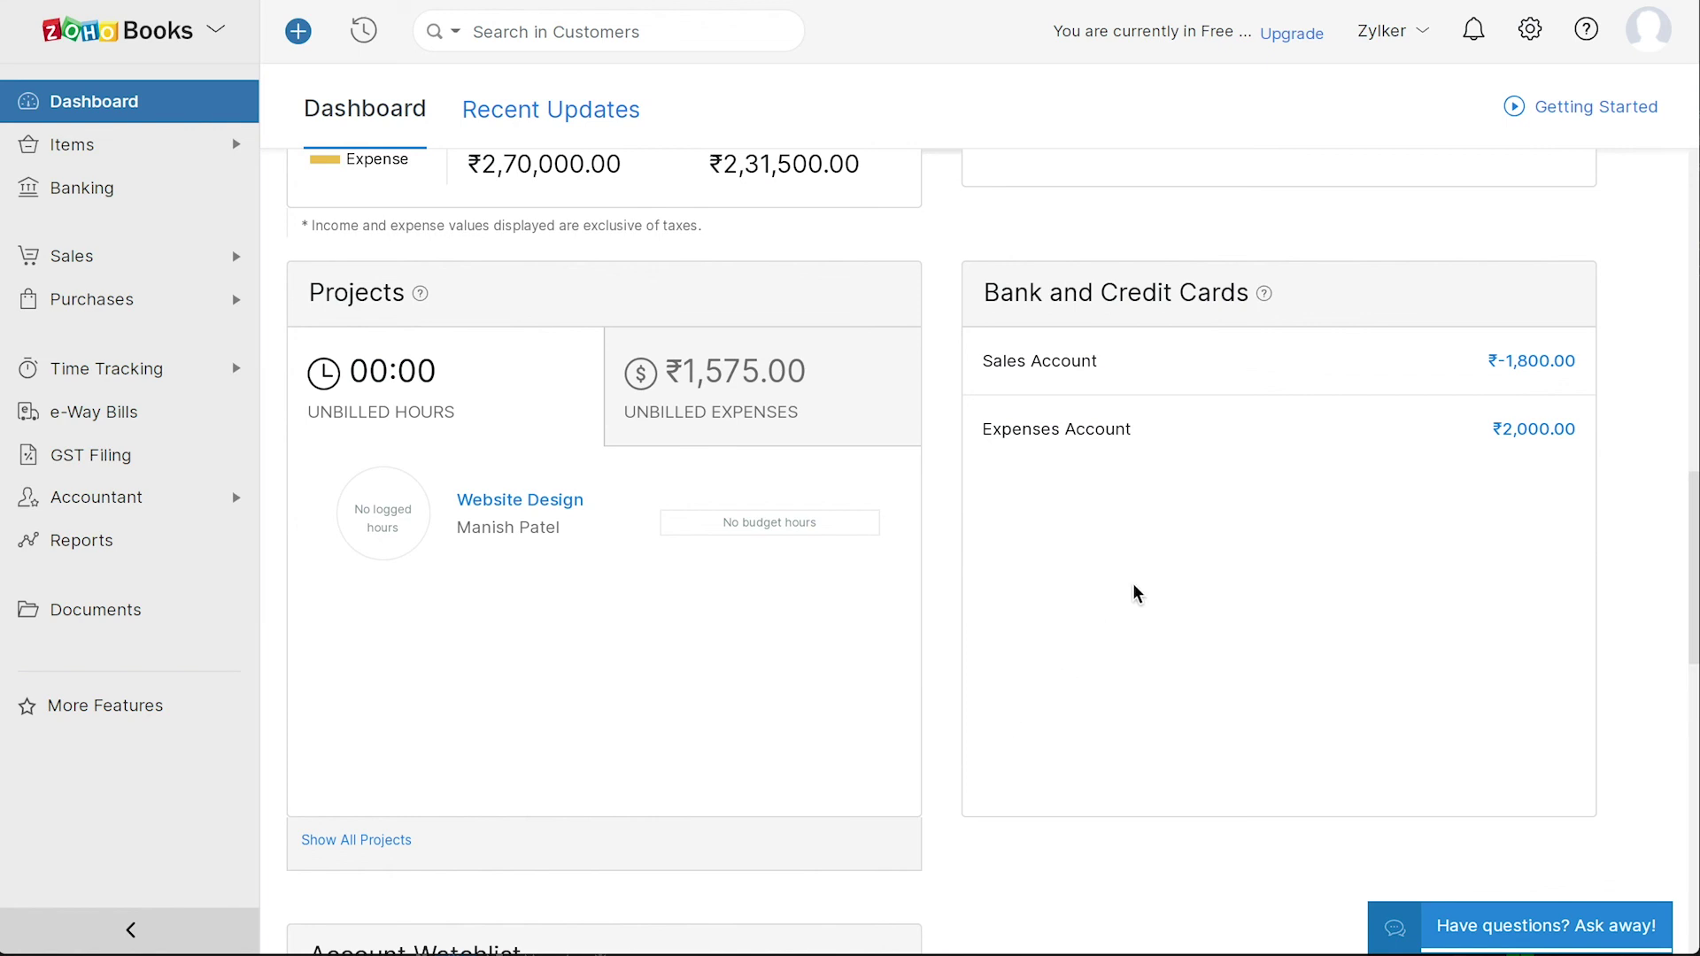
scroll(1136, 593, down, 6)
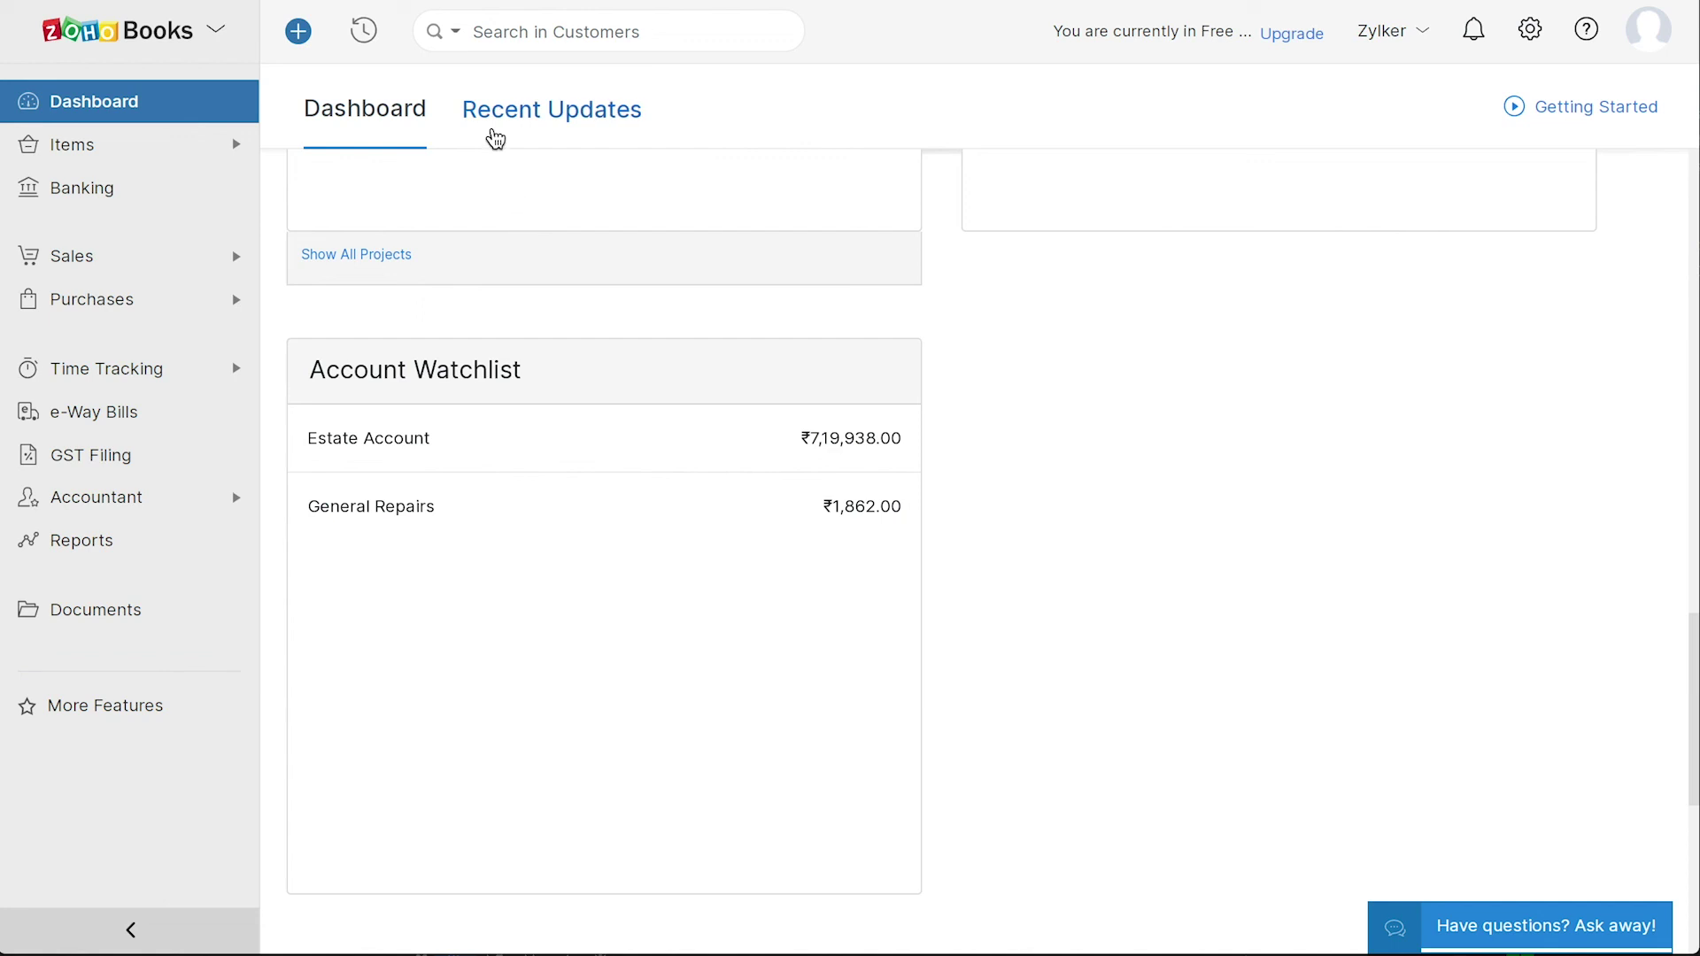
- Scroll through the Recent Updates feed, then bring up the account panel listing organizations
click(494, 137)
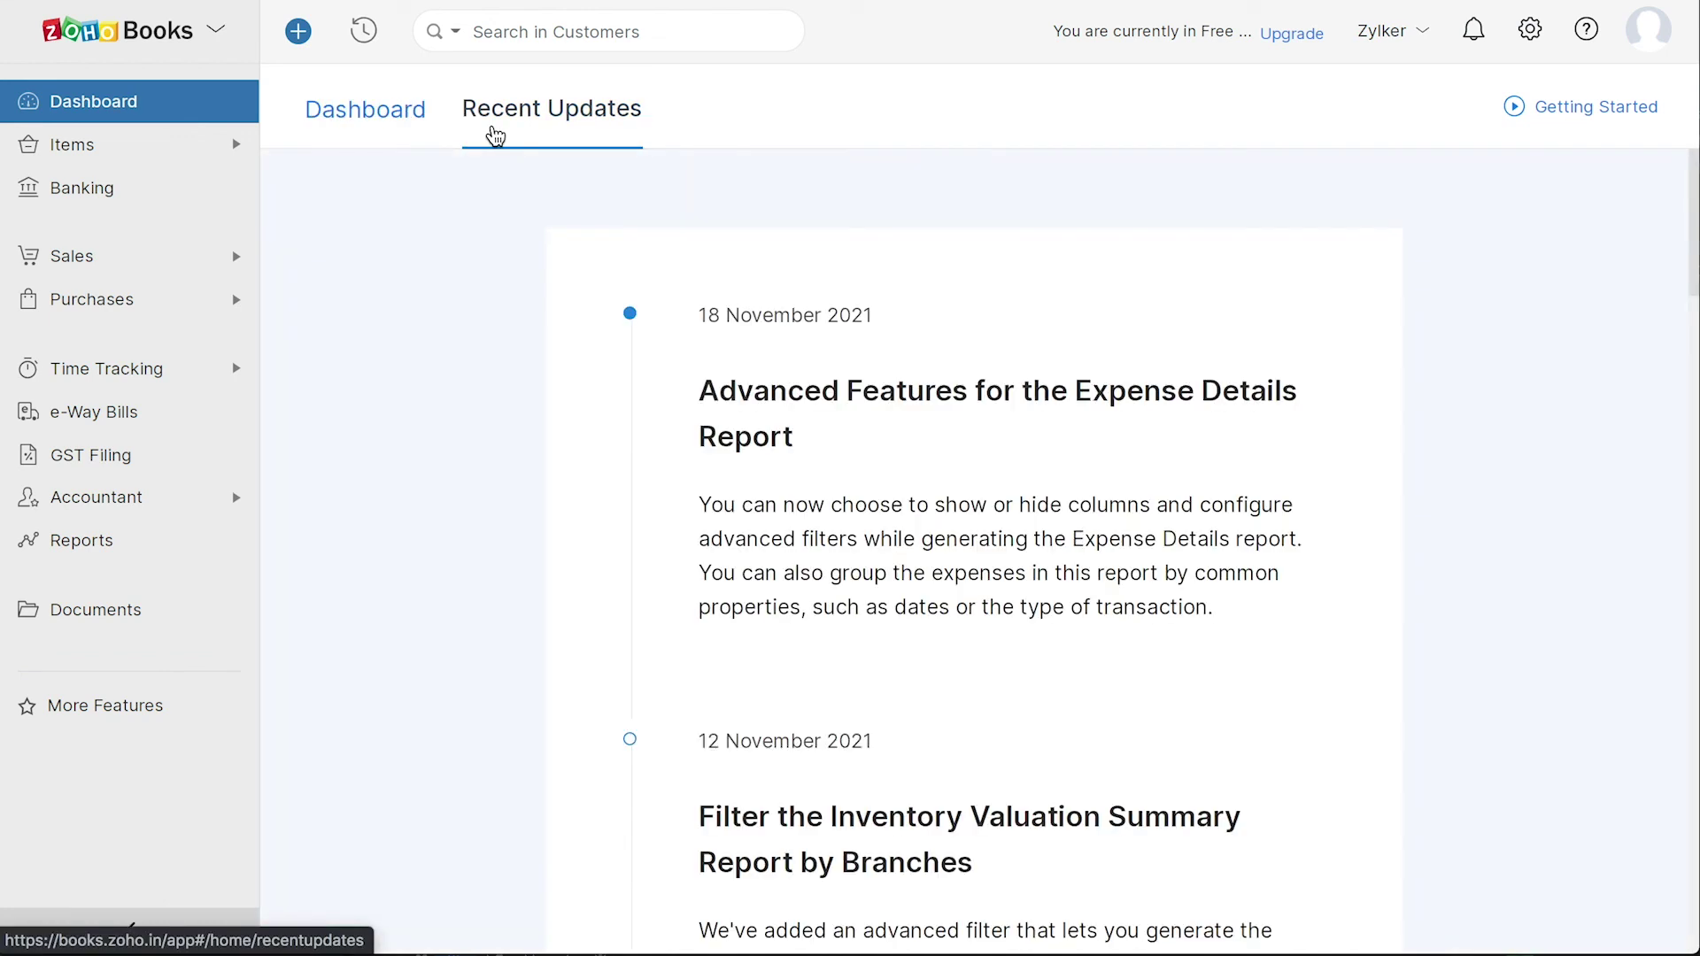
scroll(470, 622, down, 5)
scroll(472, 622, down, 20)
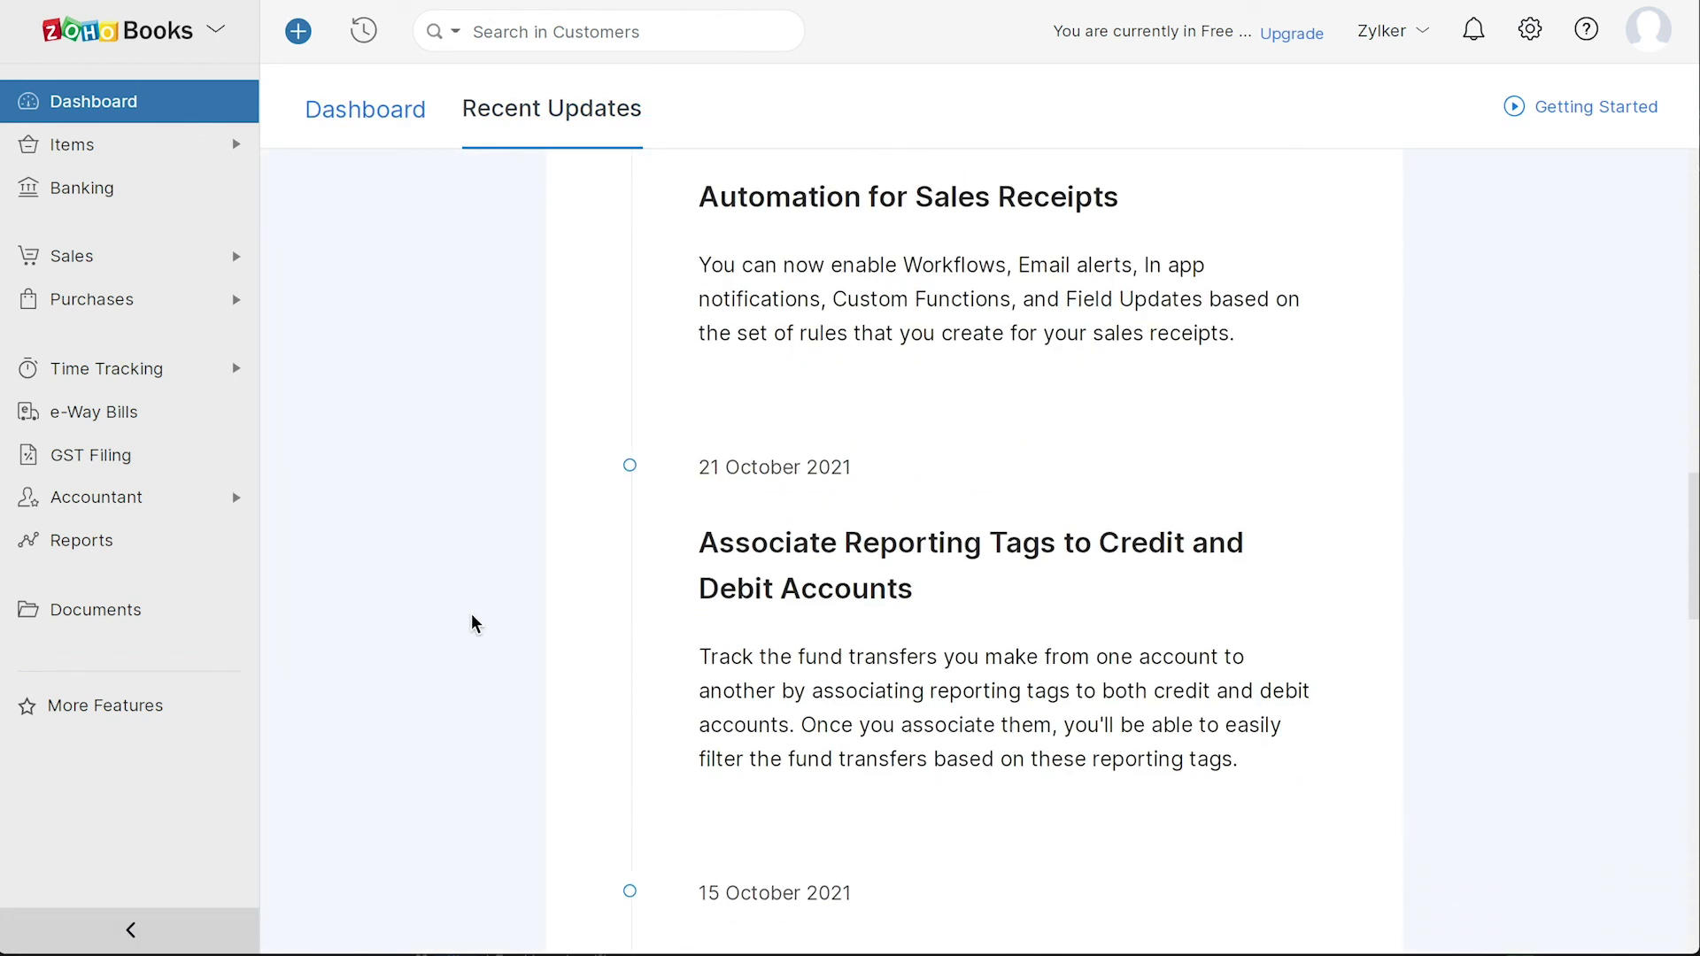
scroll(472, 622, down, 10)
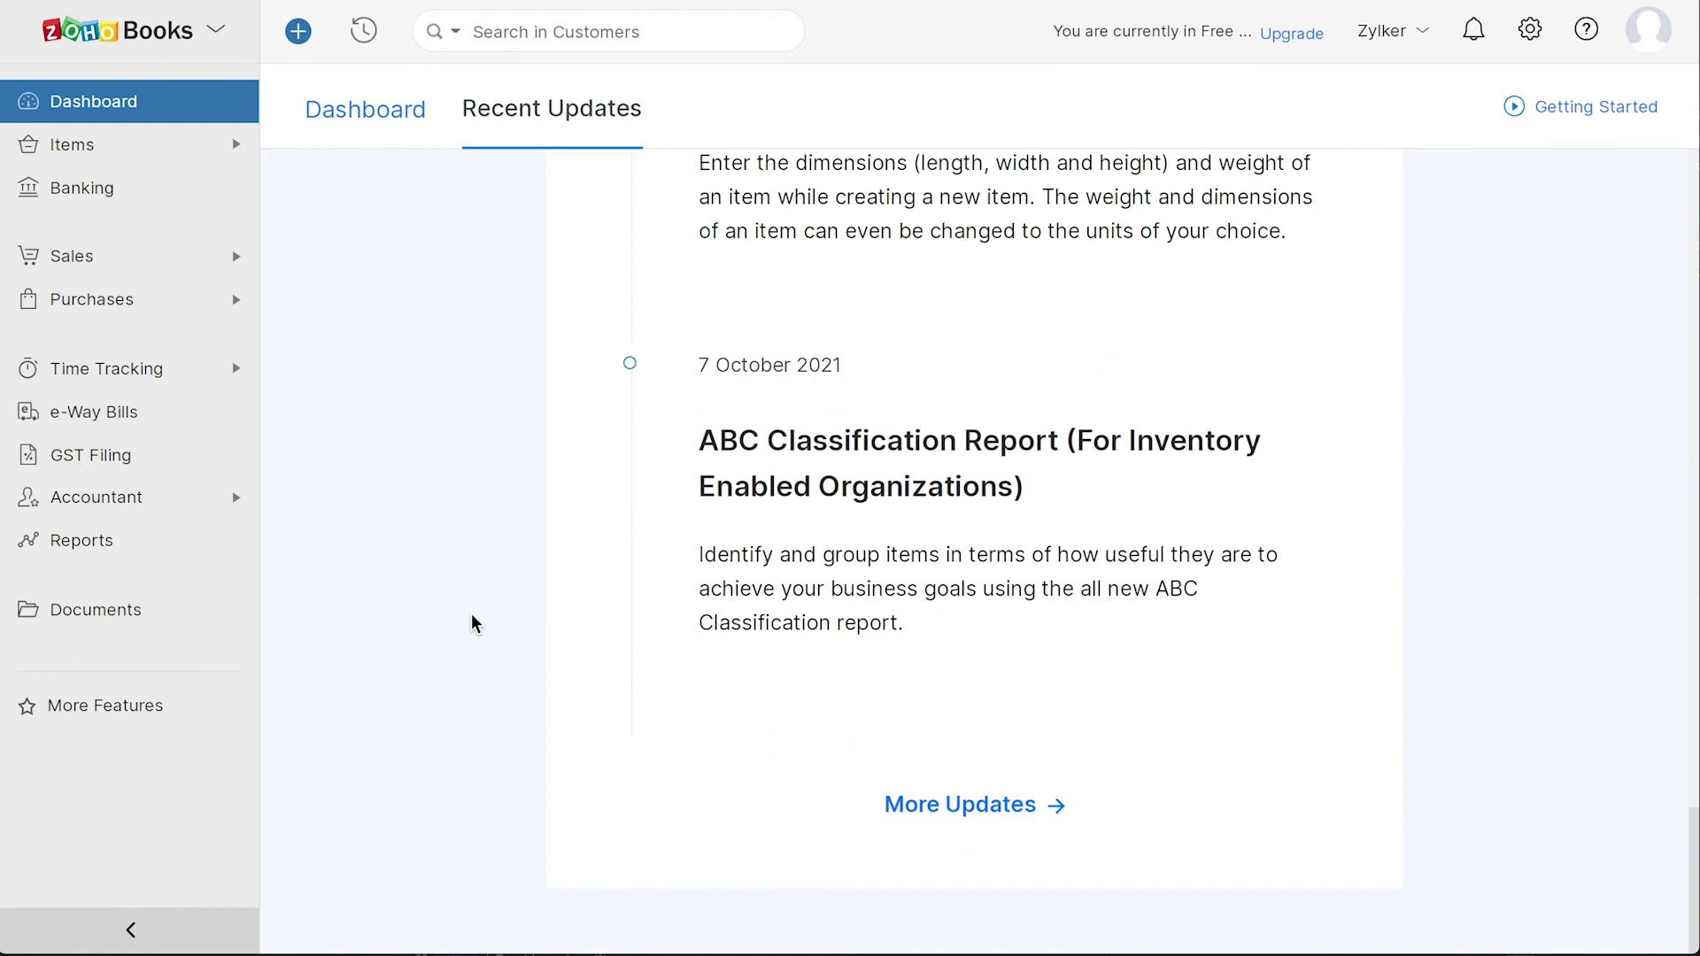
click(1646, 46)
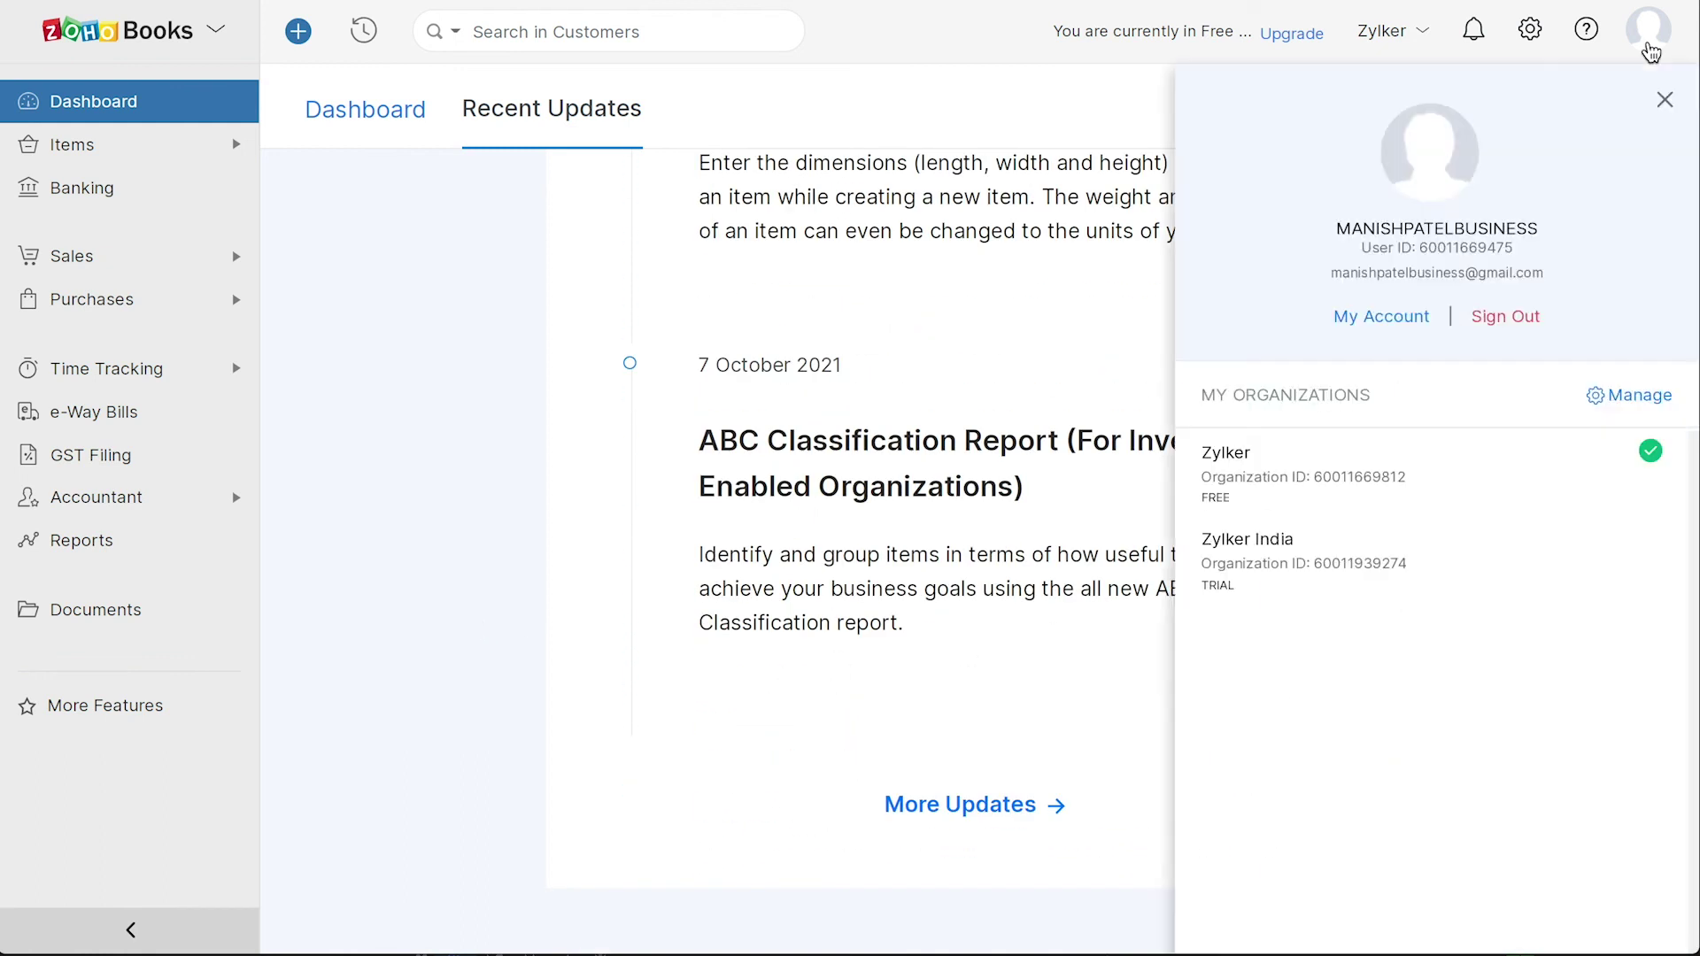